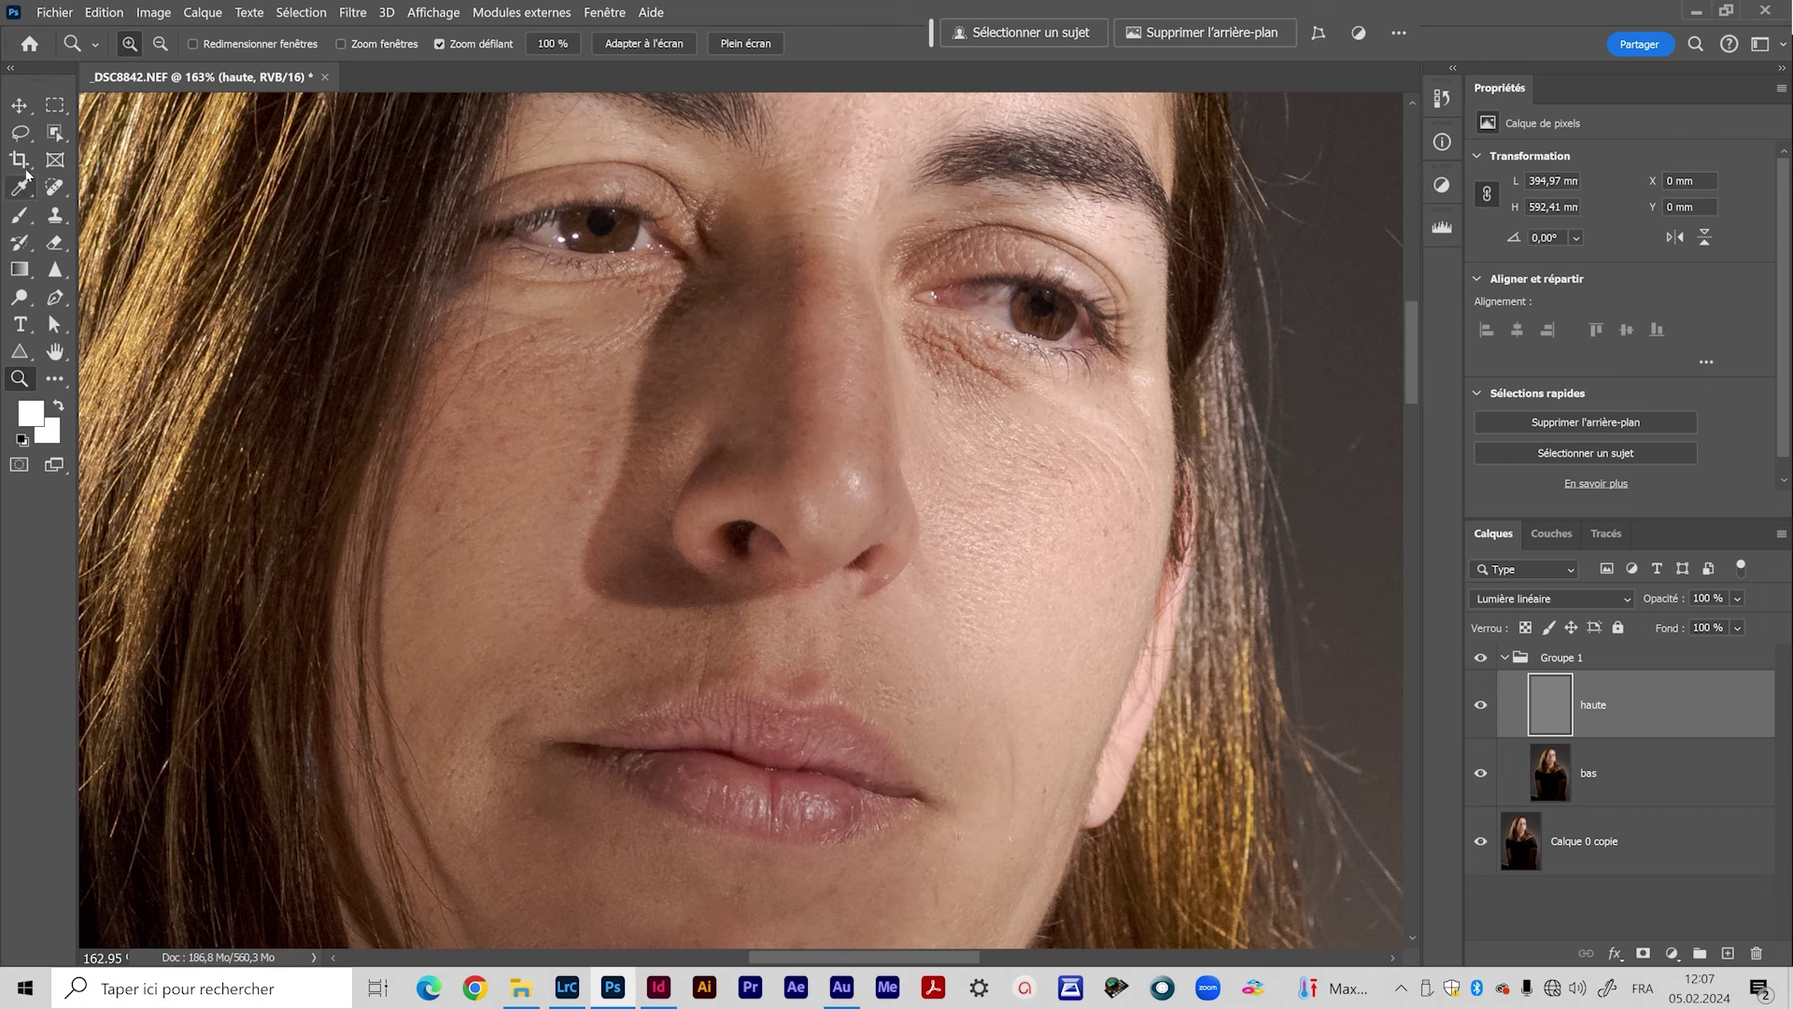
# Step: Lasso the shaded cheek beside the nose and try a Gaussian Blur on it in the haute layer
pyautogui.click(20, 132)
pyautogui.moveTo(712, 491); pyautogui.dragTo(650, 645)
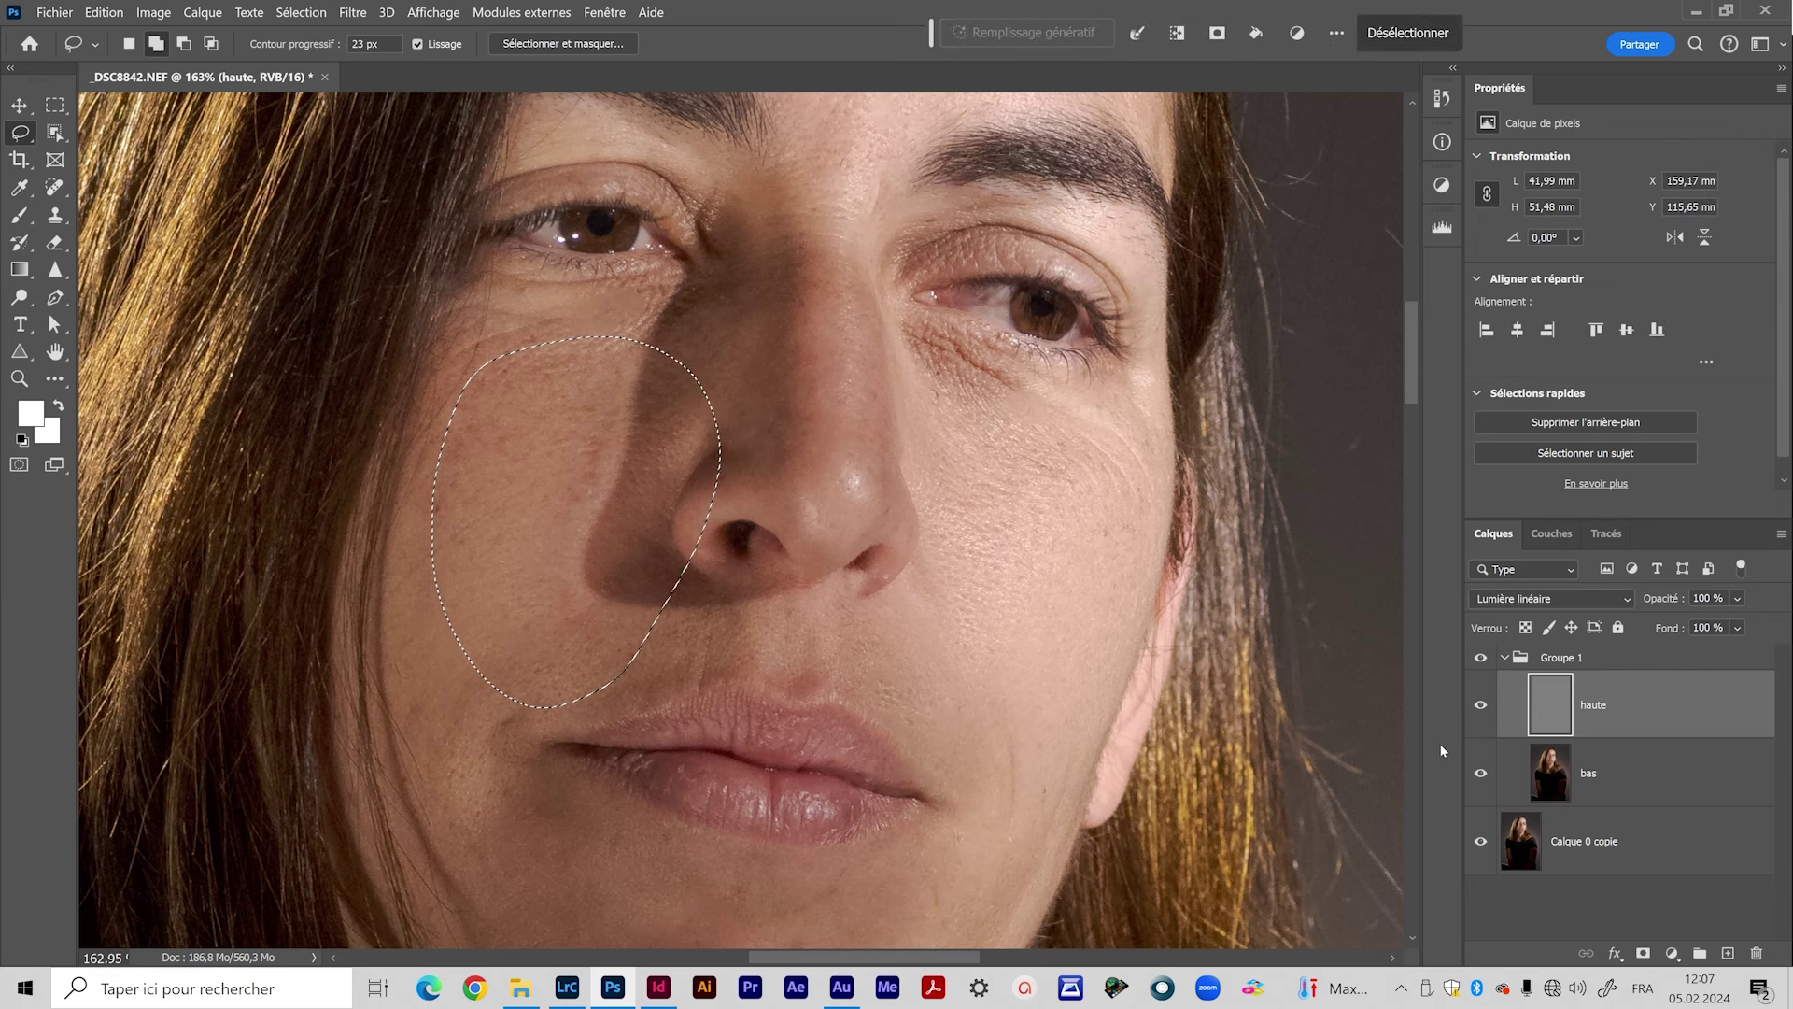
pyautogui.click(353, 12)
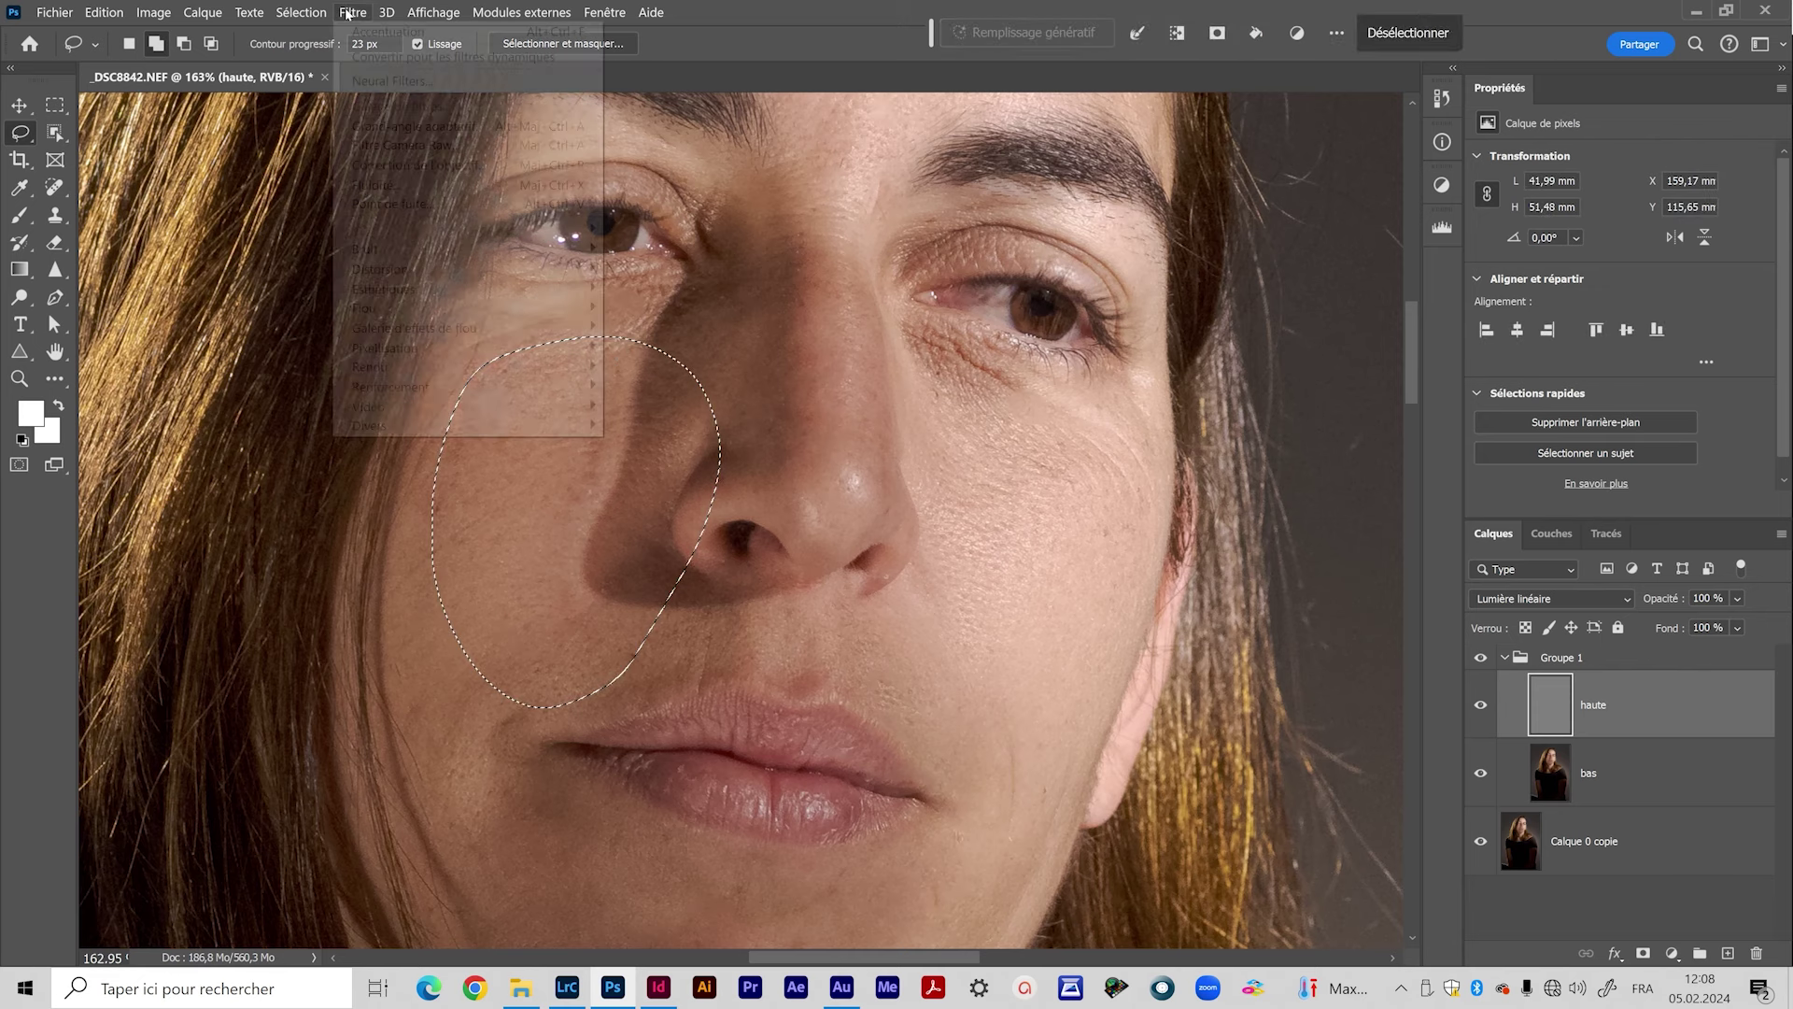
pyautogui.click(664, 407)
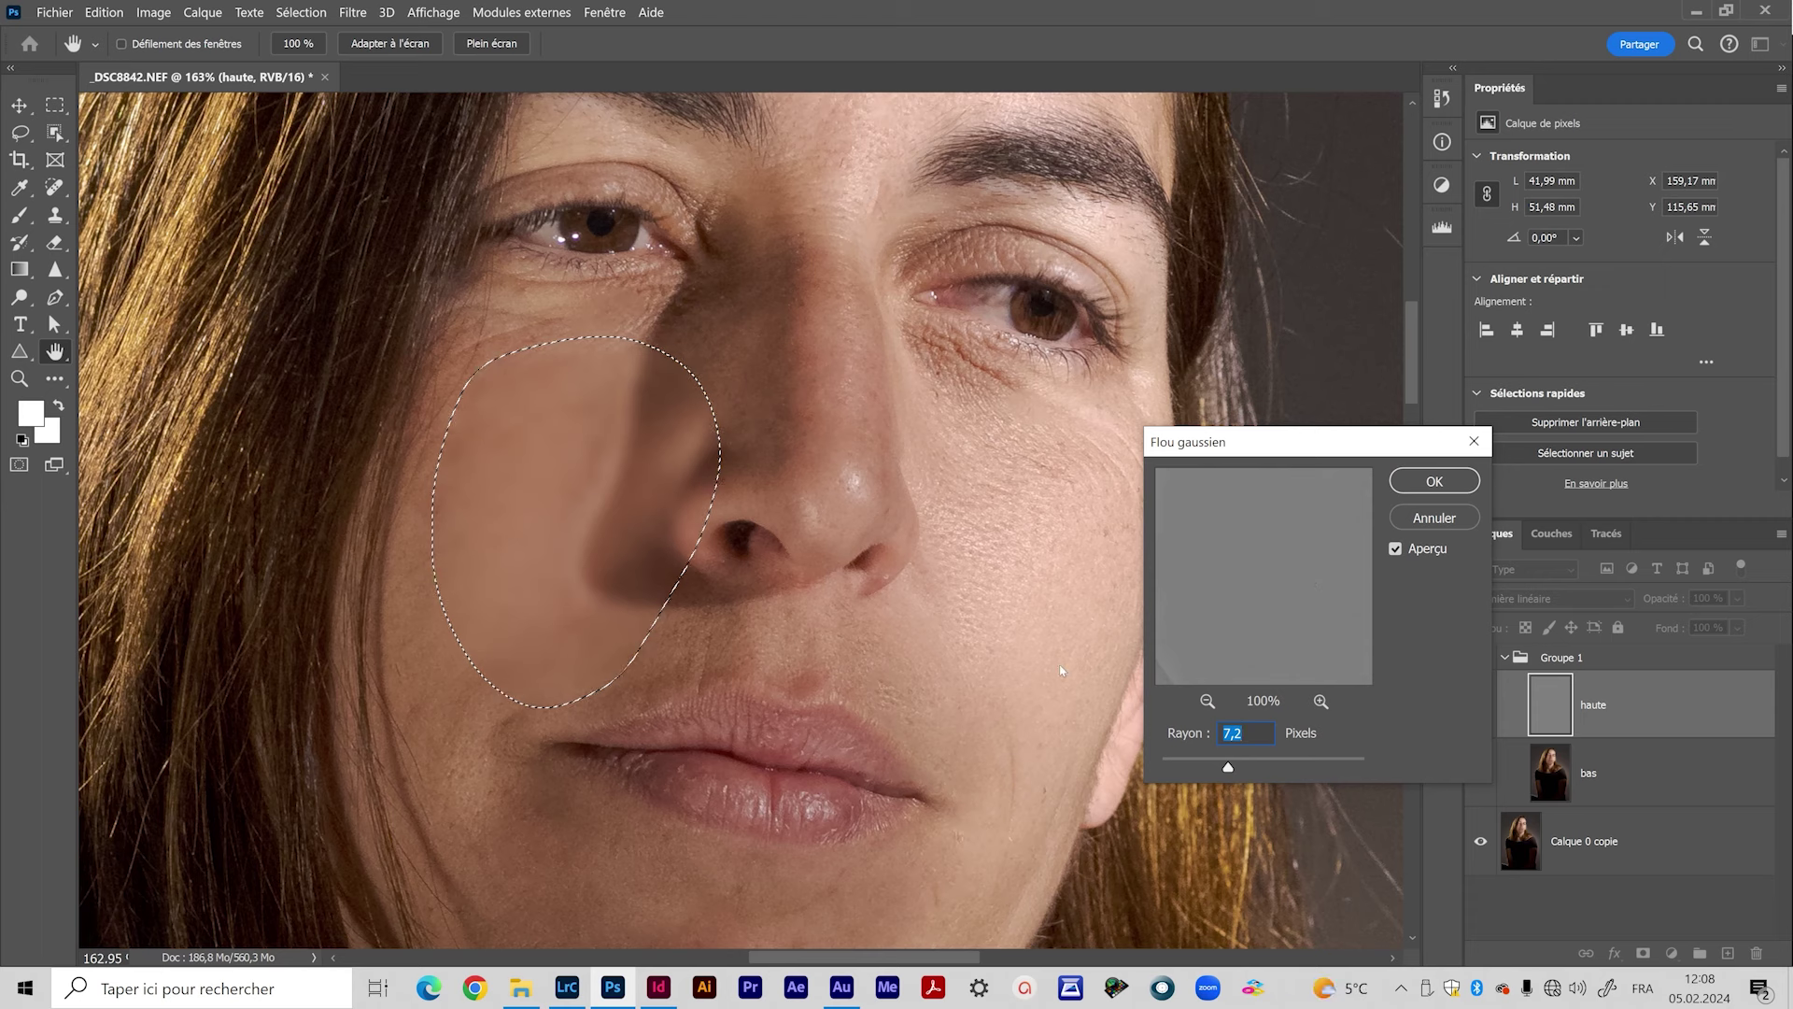
pyautogui.moveTo(1230, 773); pyautogui.dragTo(1226, 773)
pyautogui.click(1429, 519)
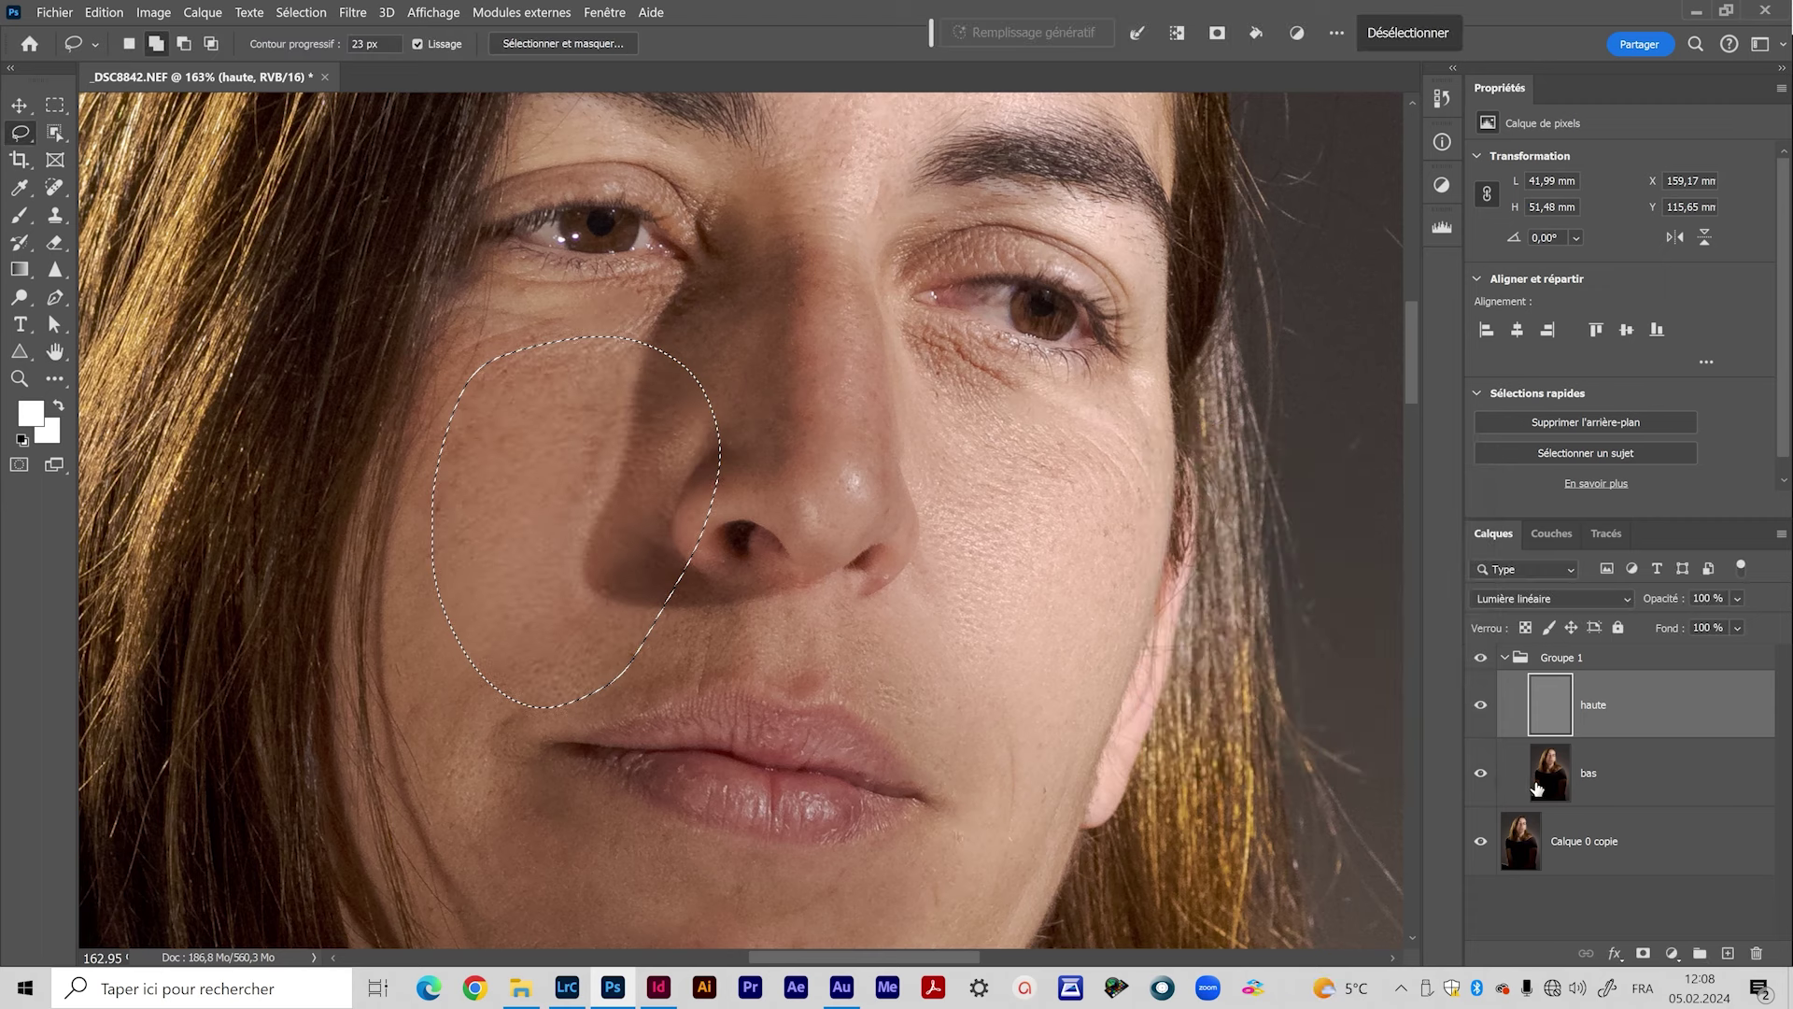
# Step: Try a Gaussian Blur with a 29.1 pixel radius on the selected cheek in the bas layer, and clear the selection
pyautogui.click(1655, 778)
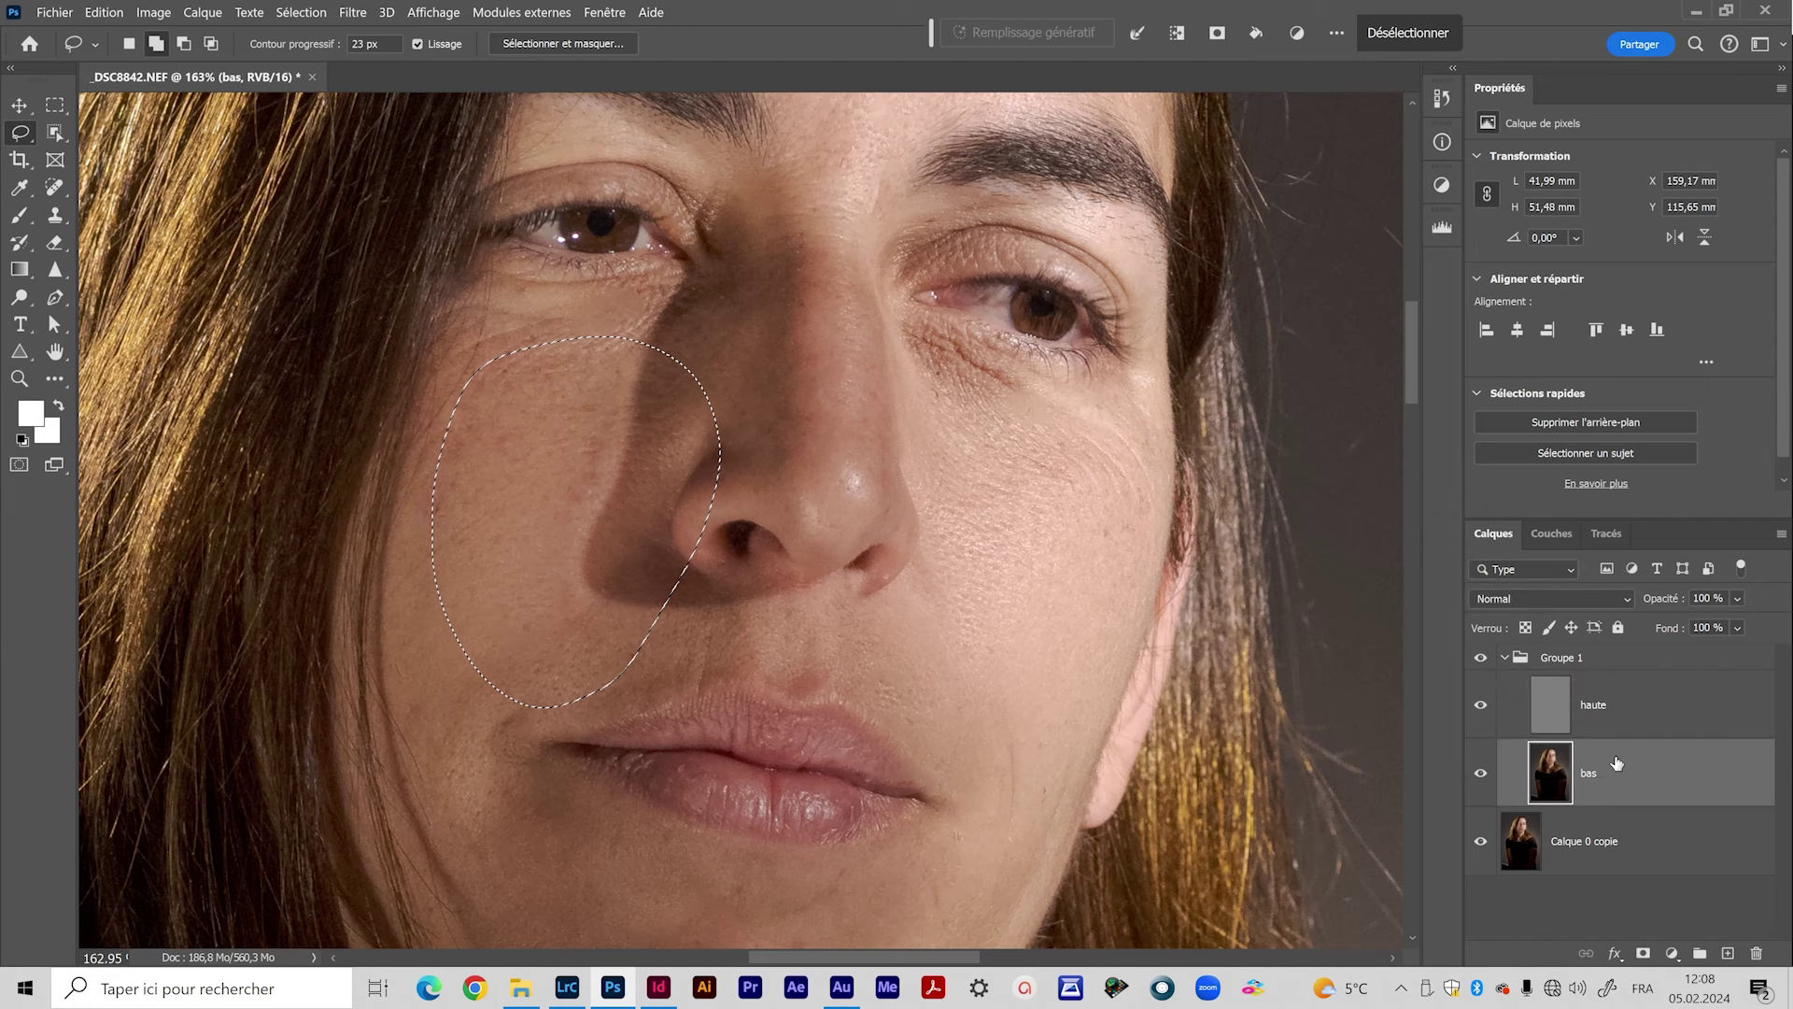
pyautogui.click(343, 11)
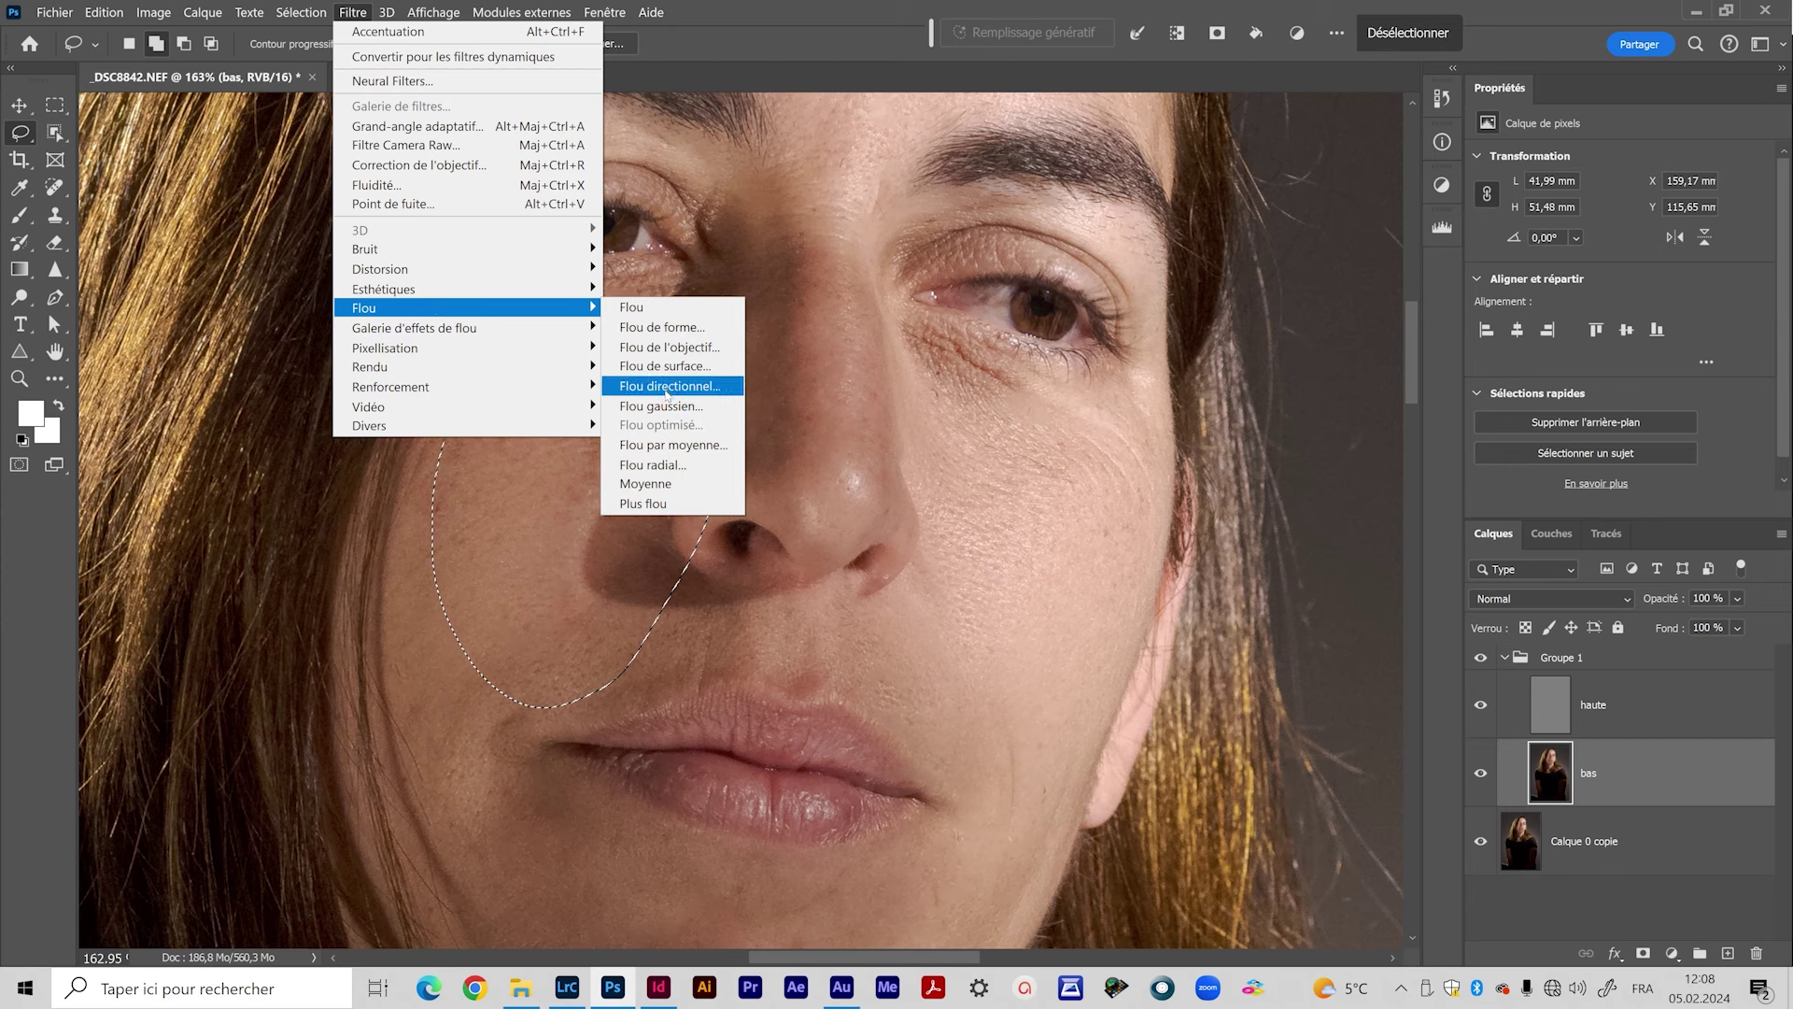
pyautogui.click(665, 407)
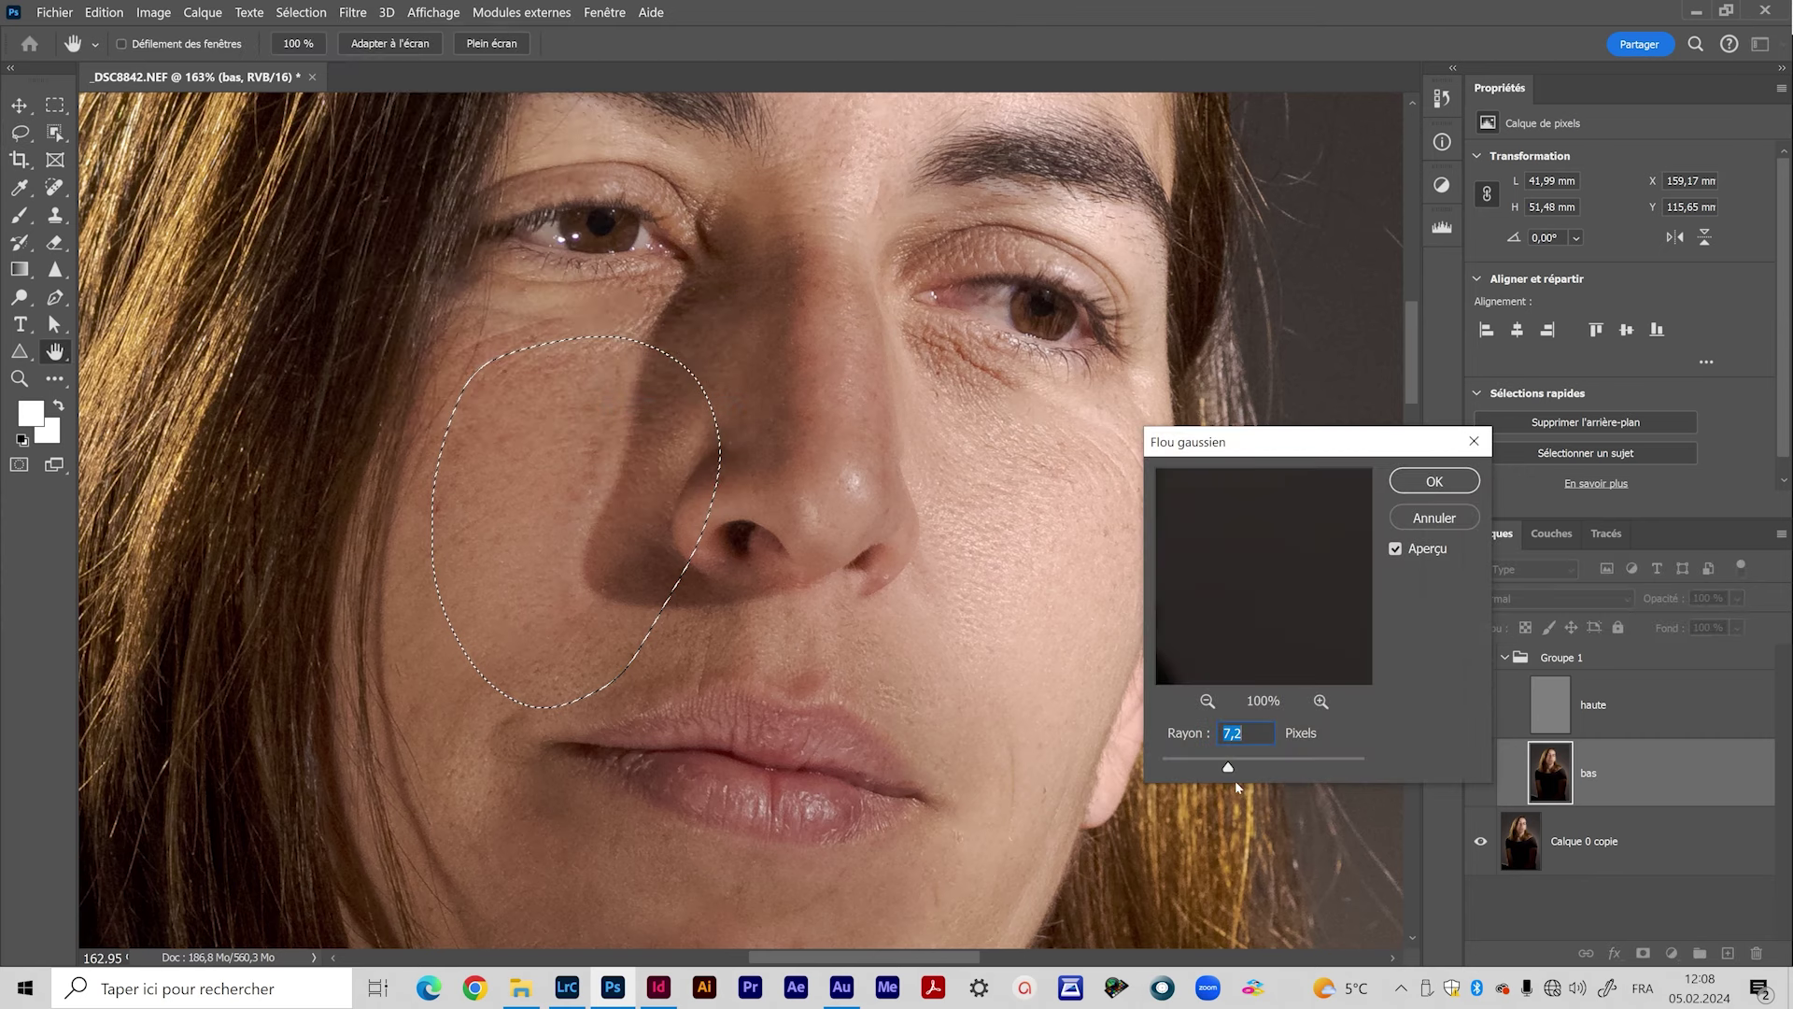
pyautogui.moveTo(1230, 766)
pyautogui.mouseDown()
pyautogui.moveTo(1278, 770)
pyautogui.moveTo(1258, 769)
pyautogui.mouseUp()
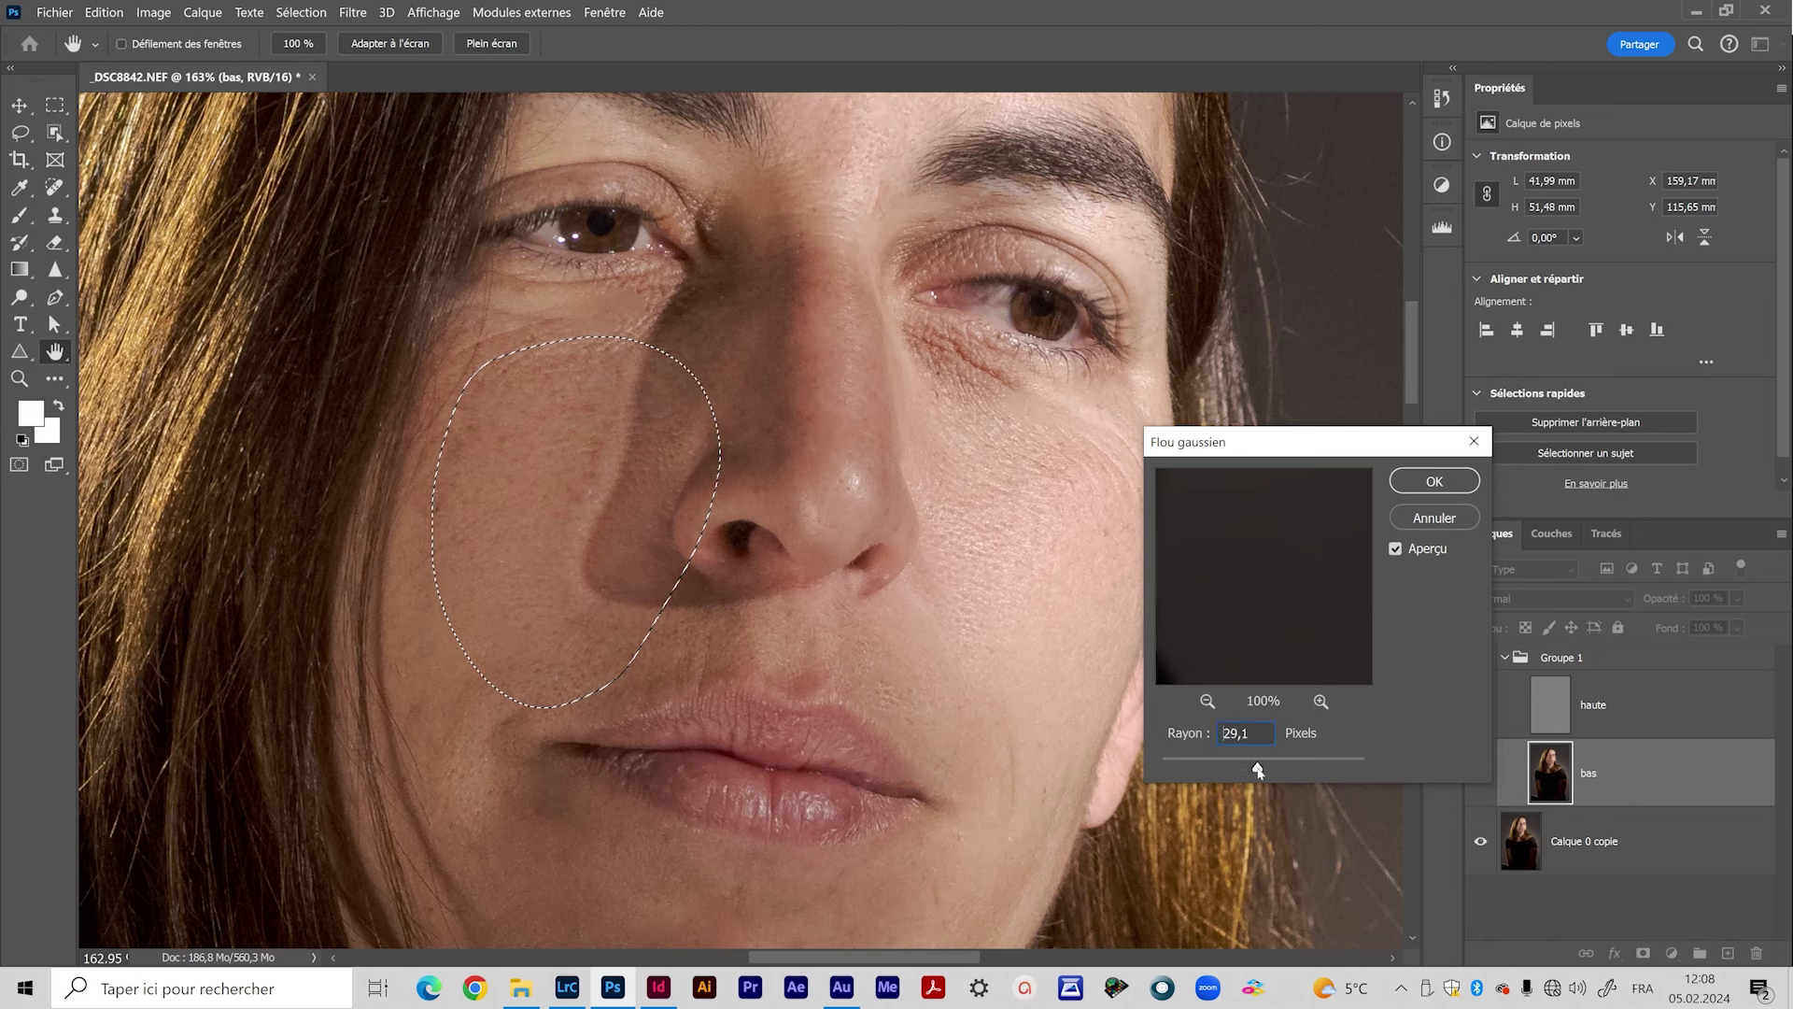
pyautogui.click(1435, 520)
pyautogui.press('l')
pyautogui.click(603, 537)
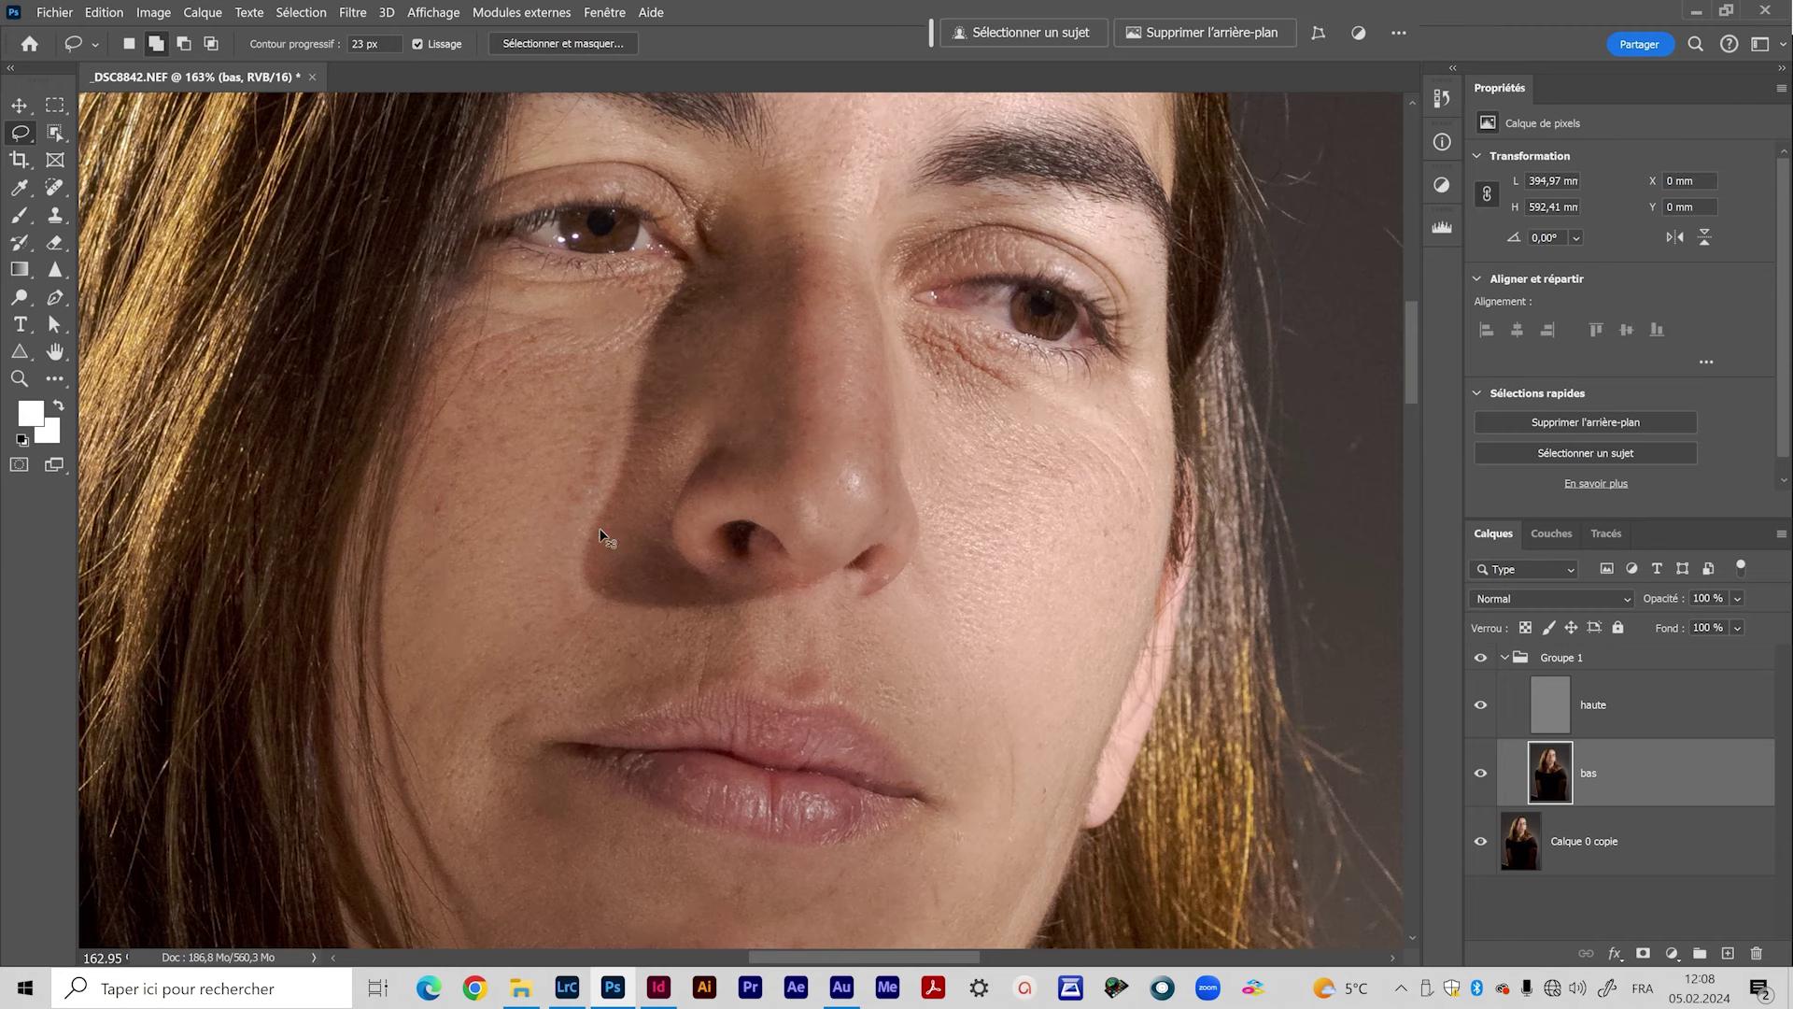
# Step: Bring the whole portrait into view, and collapse and hide the Groupe 1 layer group
pyautogui.press('z')
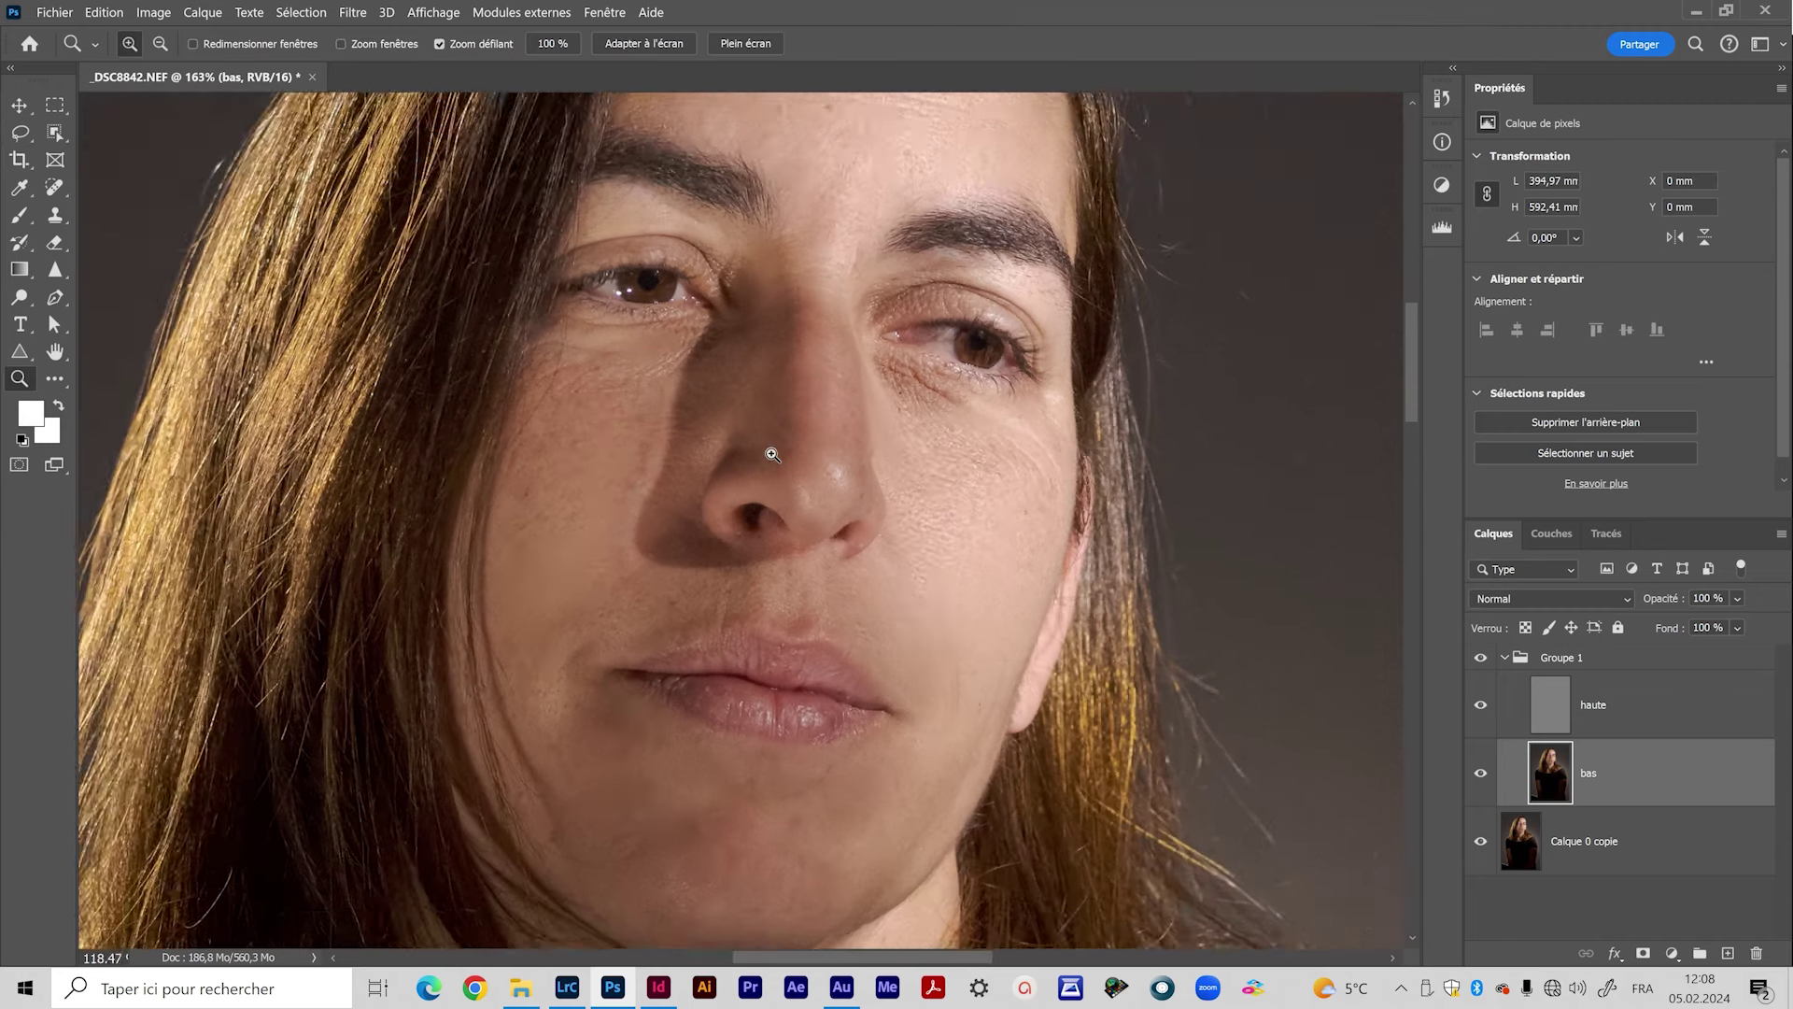
pyautogui.scroll(-5, 756, 491)
pyautogui.scroll(3, 764, 586)
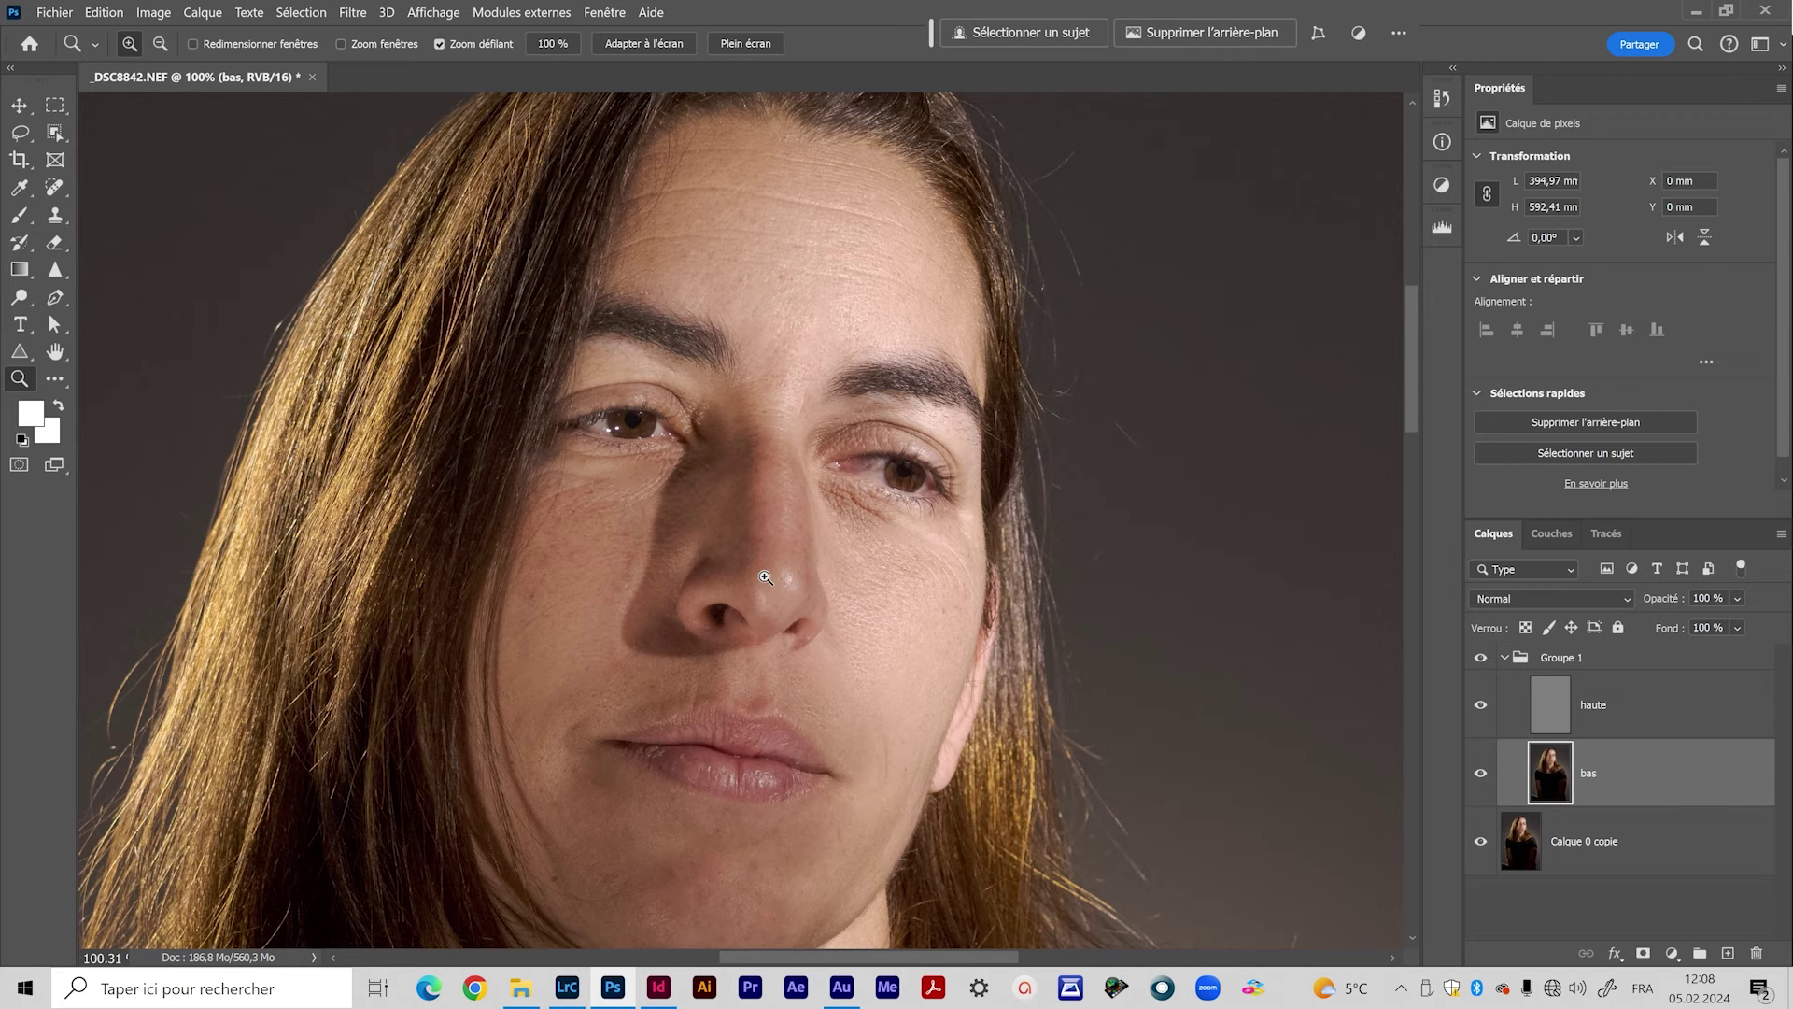
pyautogui.scroll(-4, 765, 578)
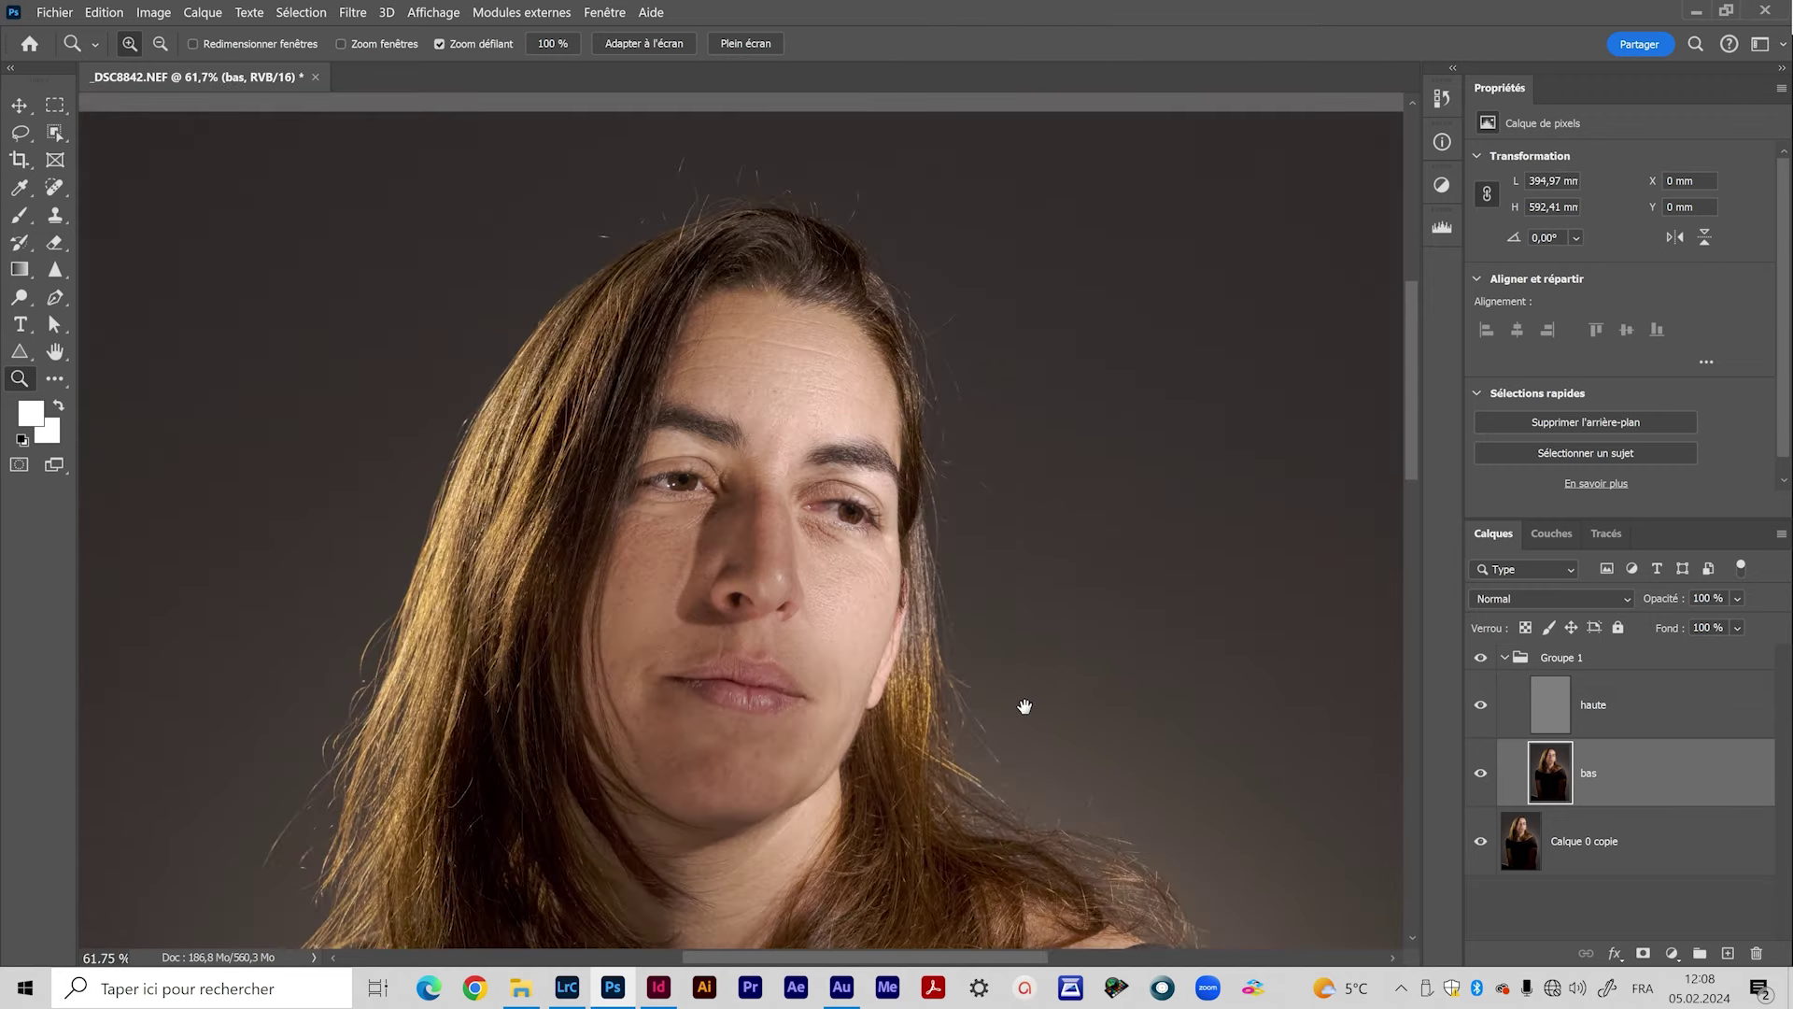
pyautogui.moveTo(1024, 706); pyautogui.dragTo(1032, 460)
pyautogui.scroll(-3, 761, 516)
pyautogui.moveTo(953, 681); pyautogui.dragTo(985, 580)
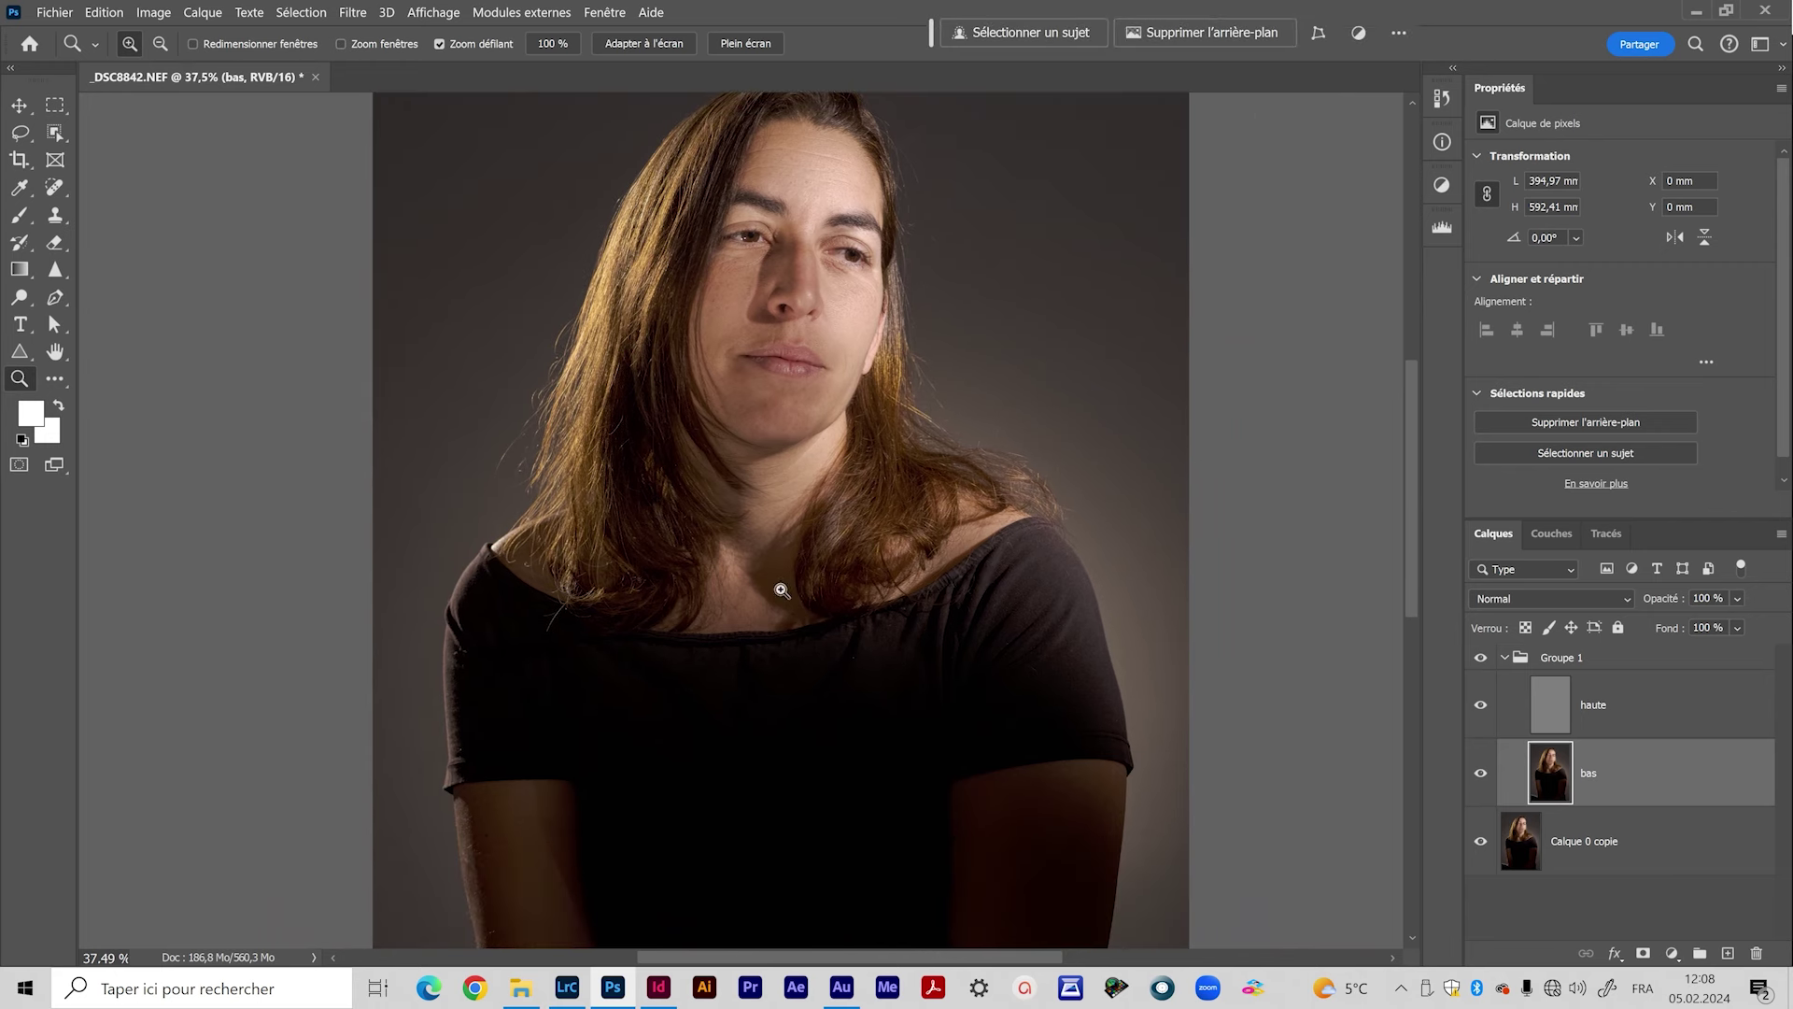
pyautogui.scroll(-2, 783, 592)
pyautogui.moveTo(831, 560); pyautogui.dragTo(832, 537)
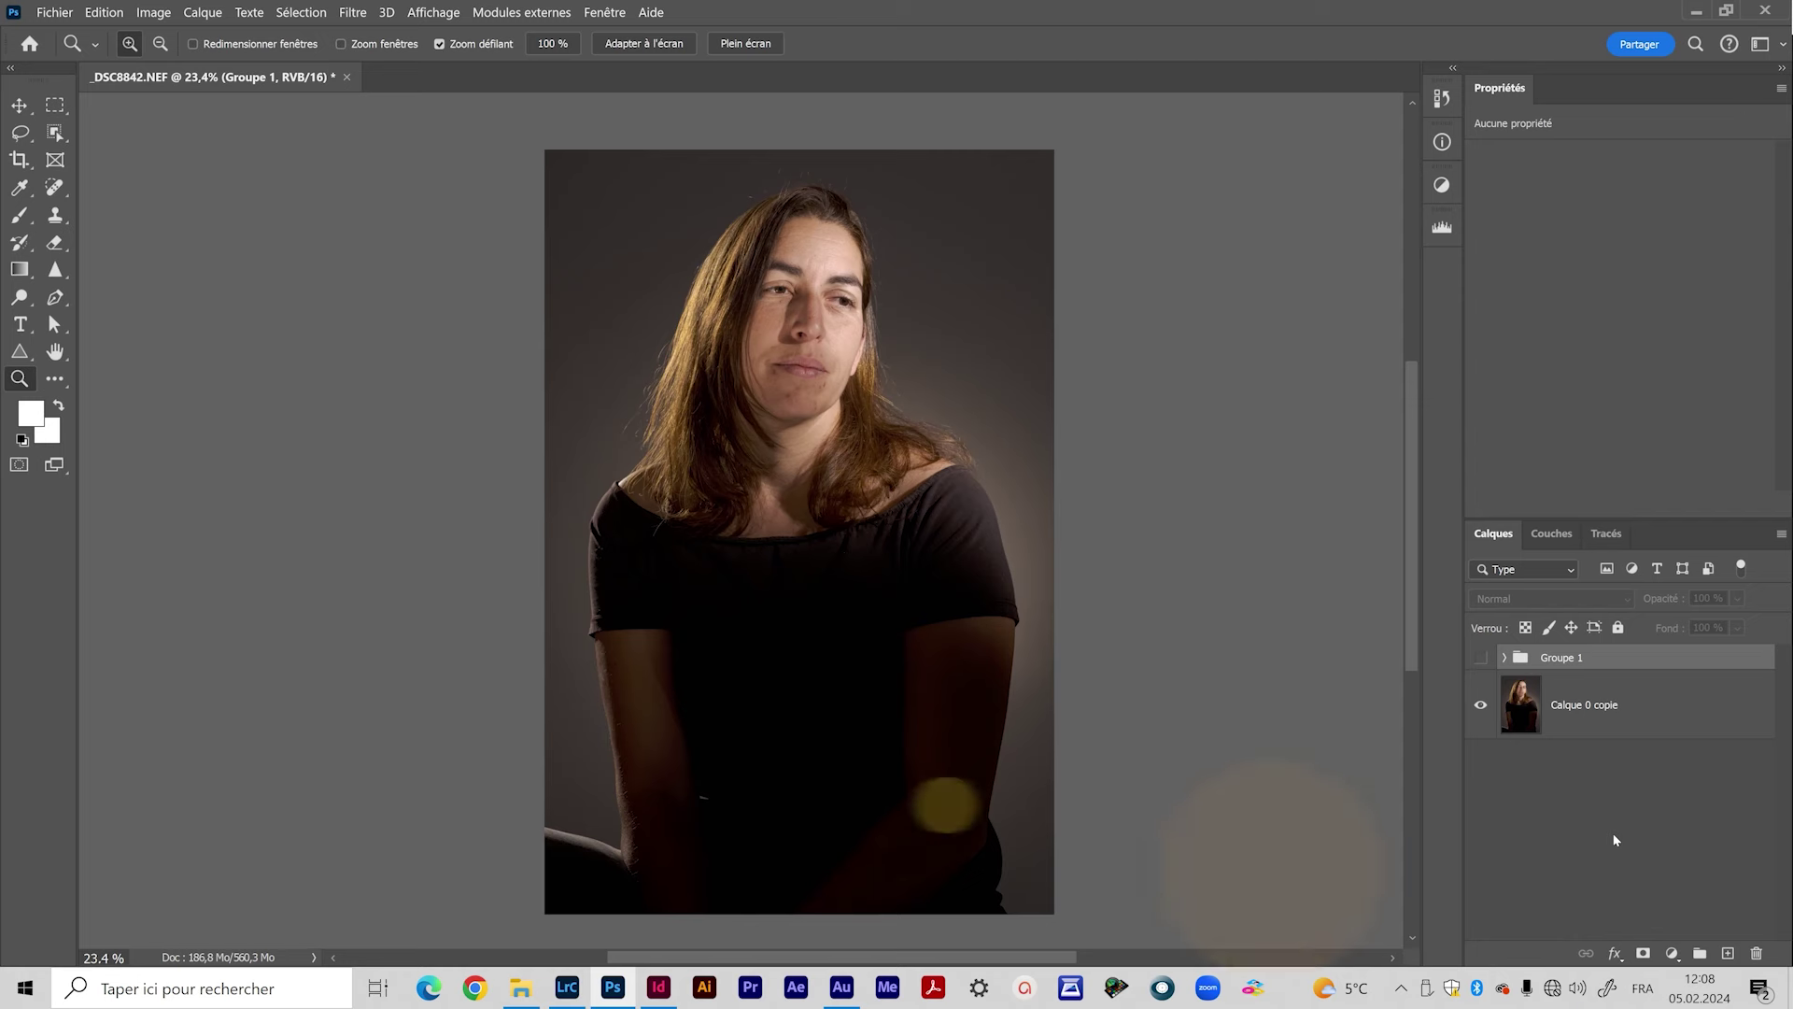
# Step: Duplicate the Calque 0 copie layer and name the duplicate "Défauts"
pyautogui.click(1504, 701)
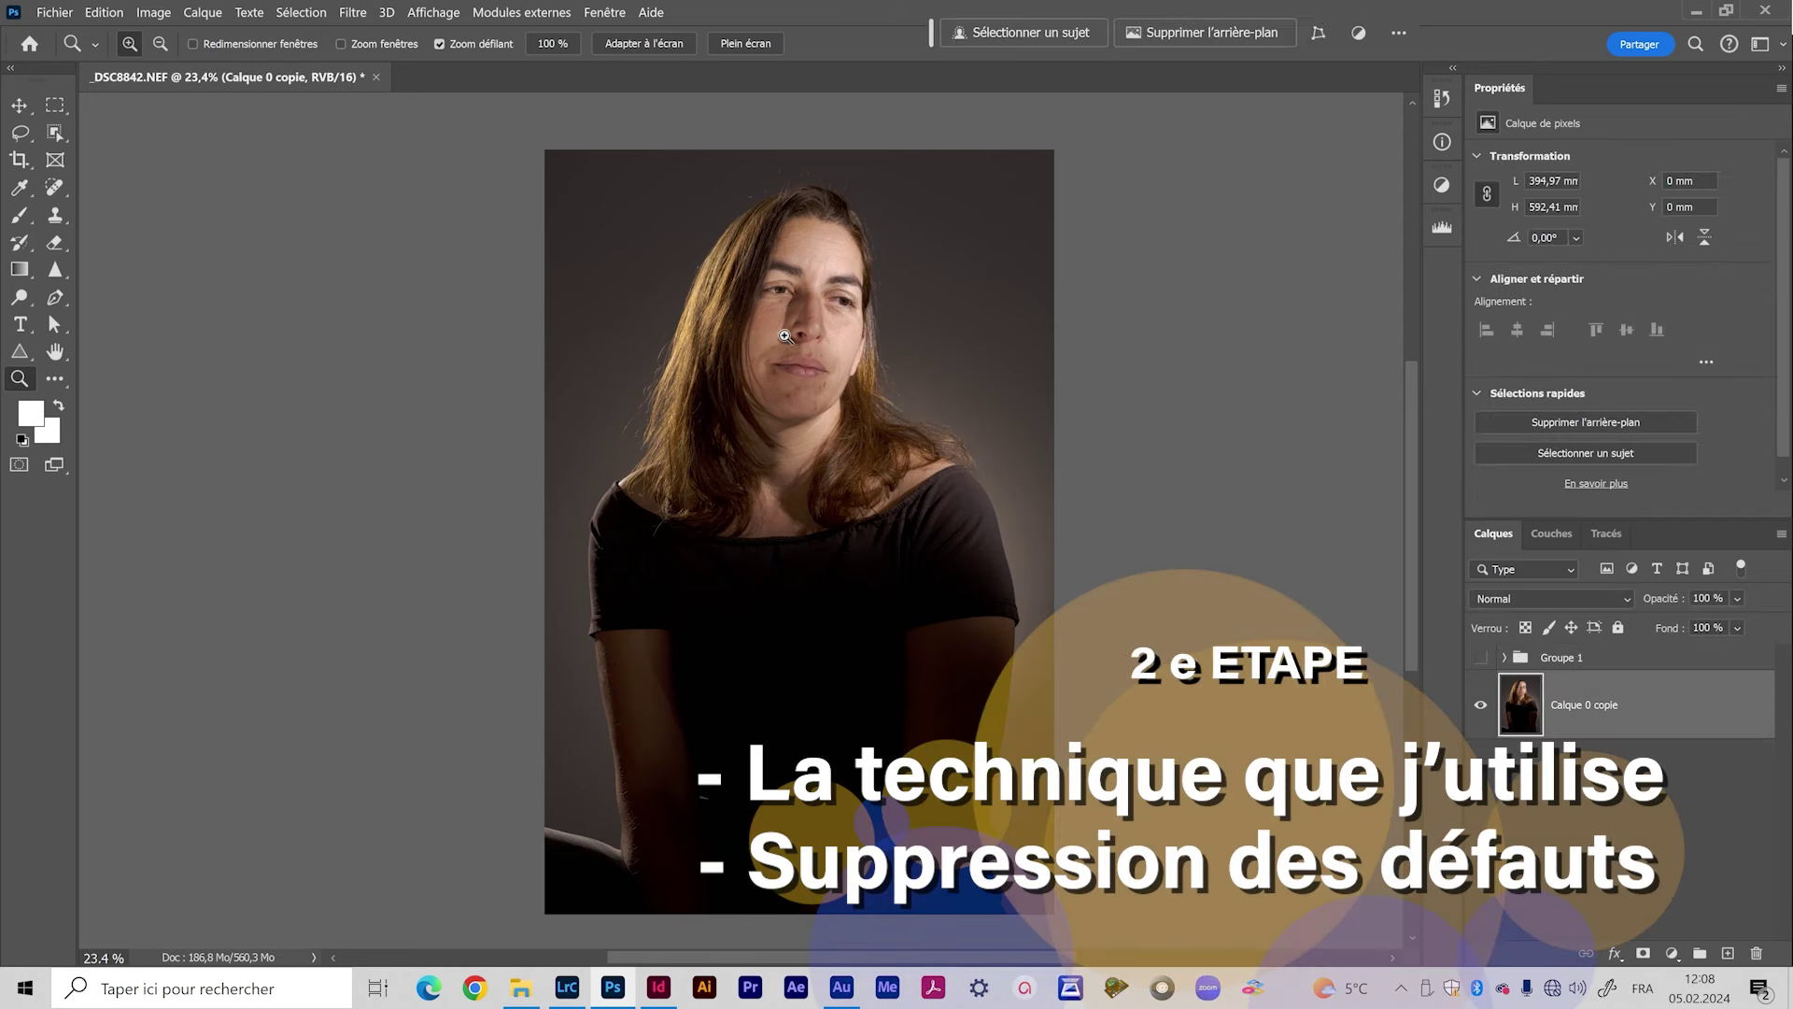
pyautogui.hotkey('ctrl', 'j')
pyautogui.doubleClick(1603, 706)
pyautogui.write('Défauts')
pyautogui.press('Return')
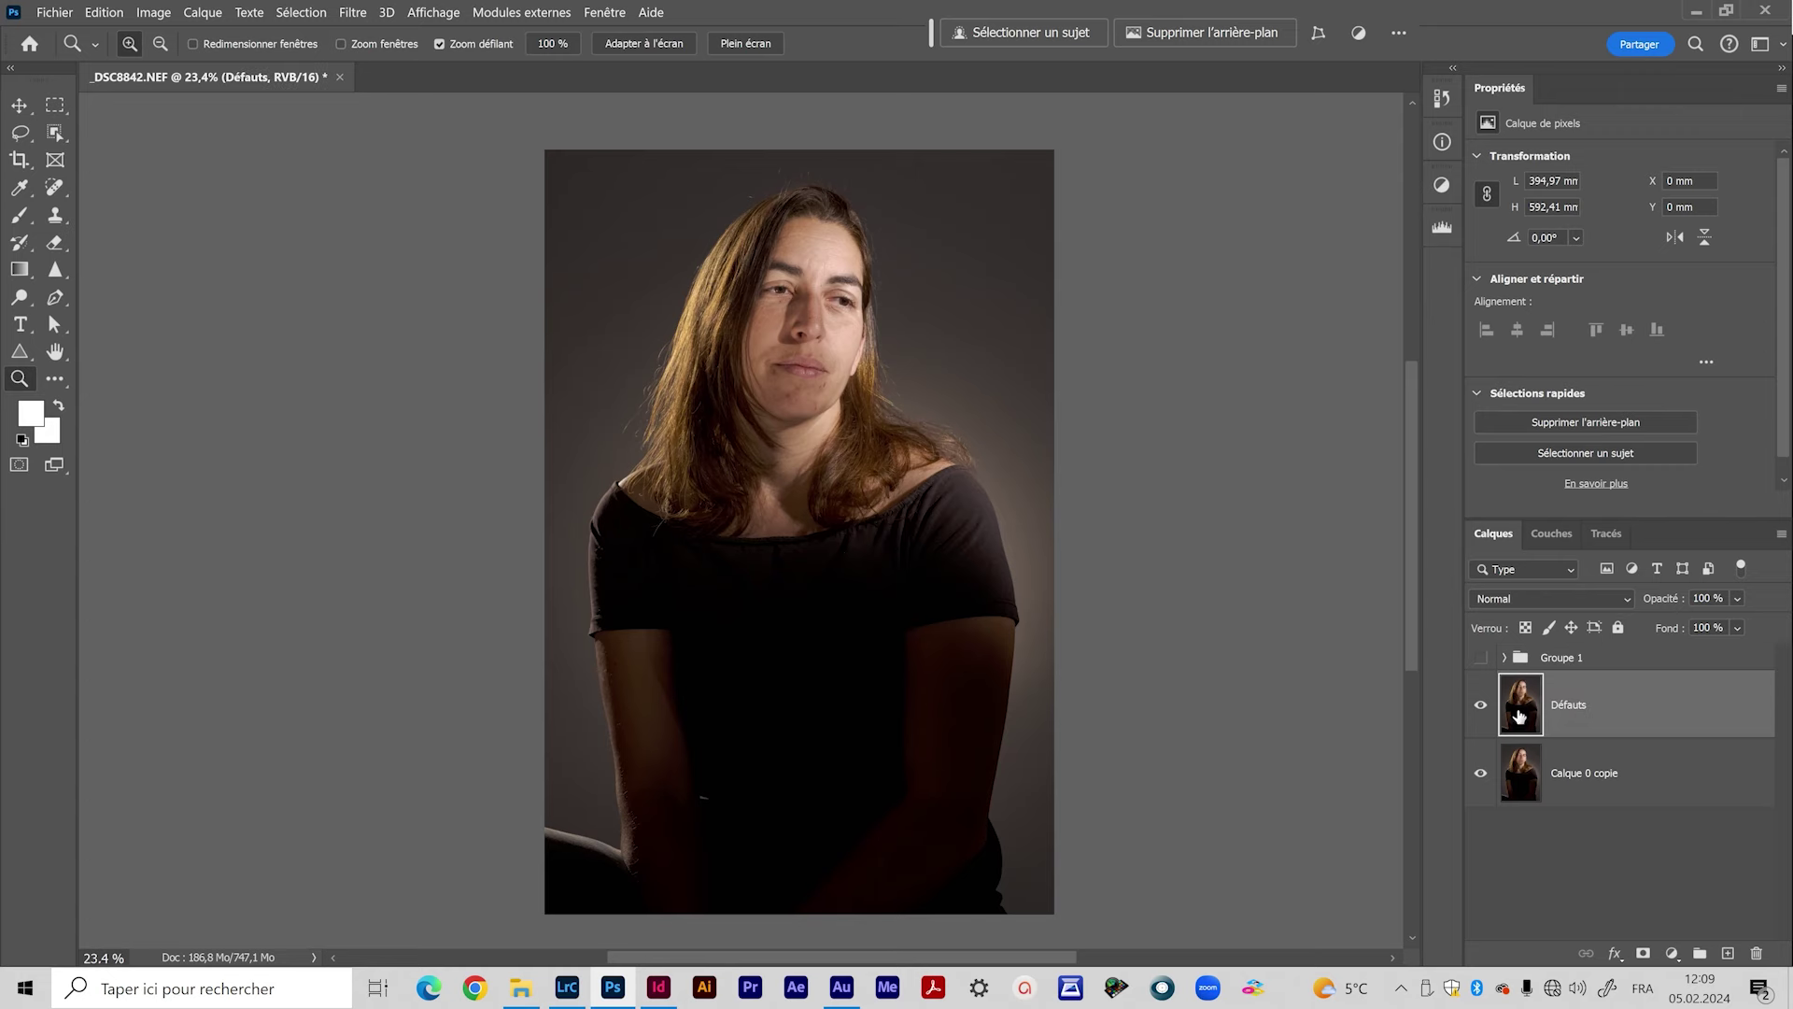
# Step: Remove the blemishes around the mouth, chin and lower cheek with the Spot Healing Brush on the Défauts layer
pyautogui.moveTo(778, 307); pyautogui.dragTo(932, 576)
pyautogui.click(55, 186)
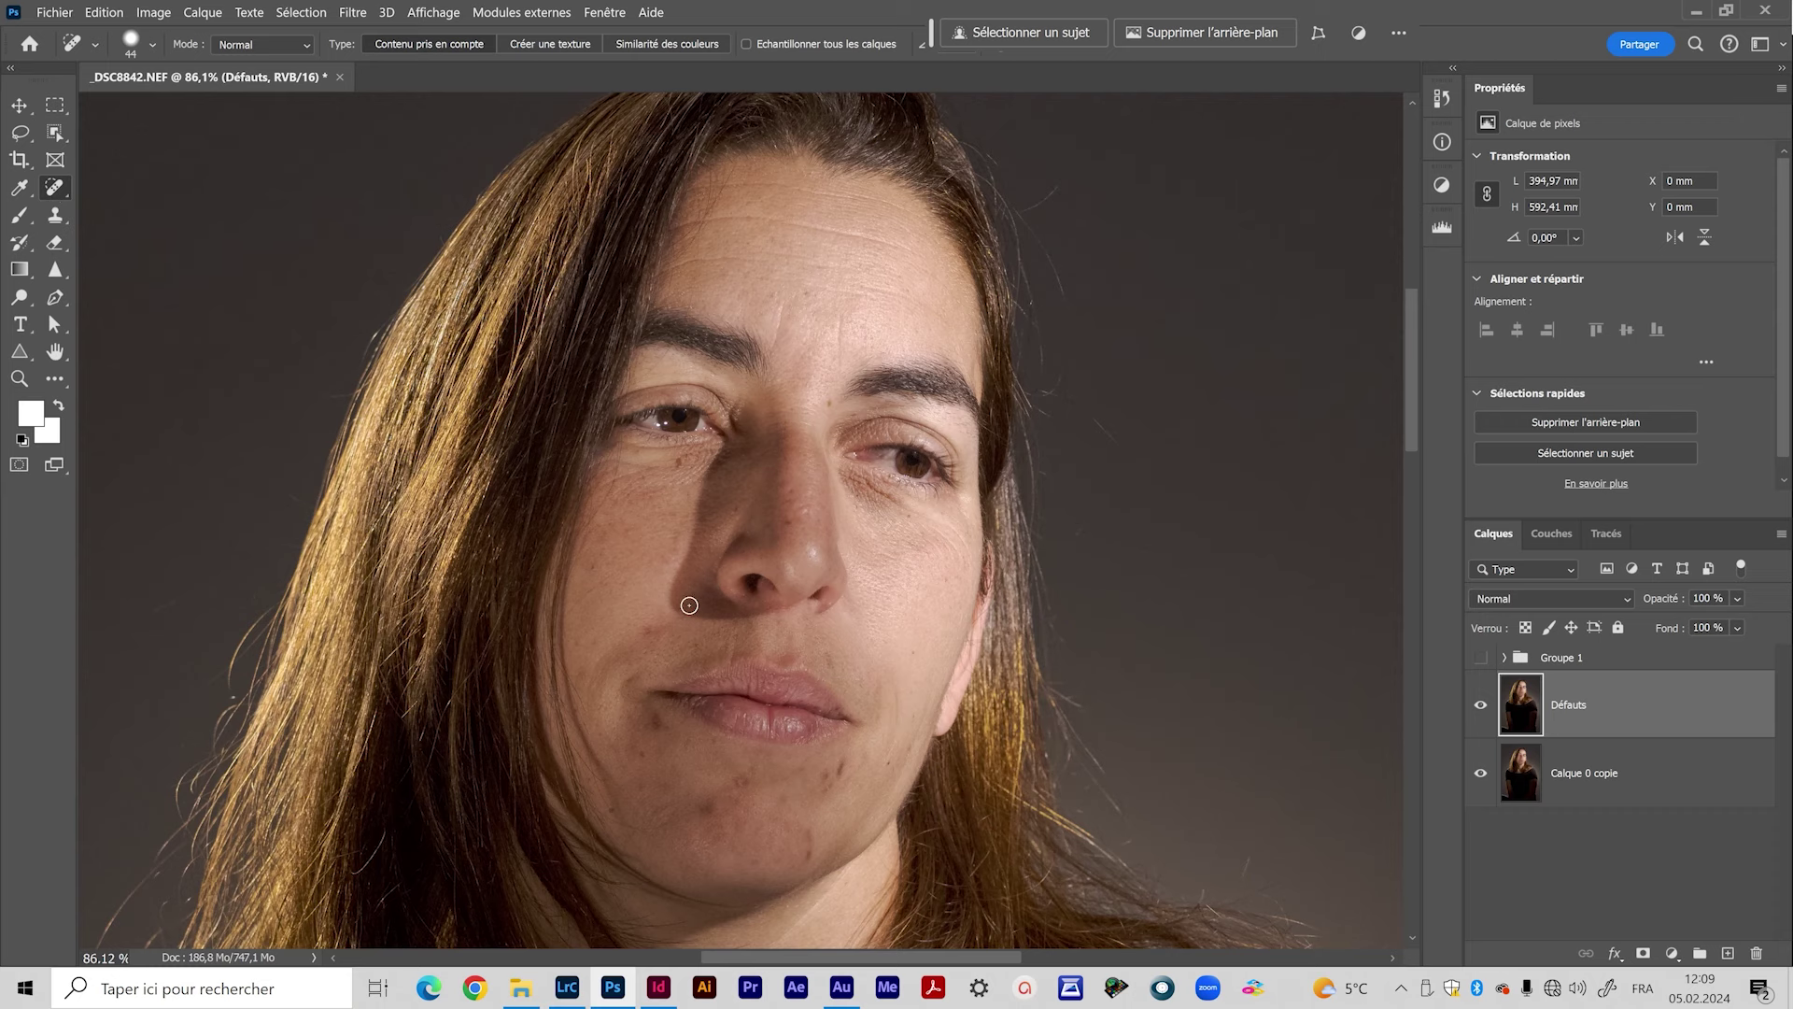
pyautogui.click(648, 630)
pyautogui.click(655, 723)
pyautogui.click(644, 755)
pyautogui.click(743, 781)
pyautogui.click(706, 809)
pyautogui.moveTo(806, 831); pyautogui.dragTo(811, 853)
pyautogui.moveTo(829, 771); pyautogui.dragTo(822, 792)
pyautogui.click(841, 768)
pyautogui.click(917, 744)
pyautogui.moveTo(824, 651); pyautogui.dragTo(876, 717)
# Step: Remove the small spots on the forehead using a smaller Spot Healing Brush
pyautogui.press('z')
pyautogui.moveTo(790, 285)
pyautogui.mouseDown()
pyautogui.moveTo(837, 287)
pyautogui.moveTo(792, 508)
pyautogui.mouseUp()
pyautogui.press('j')
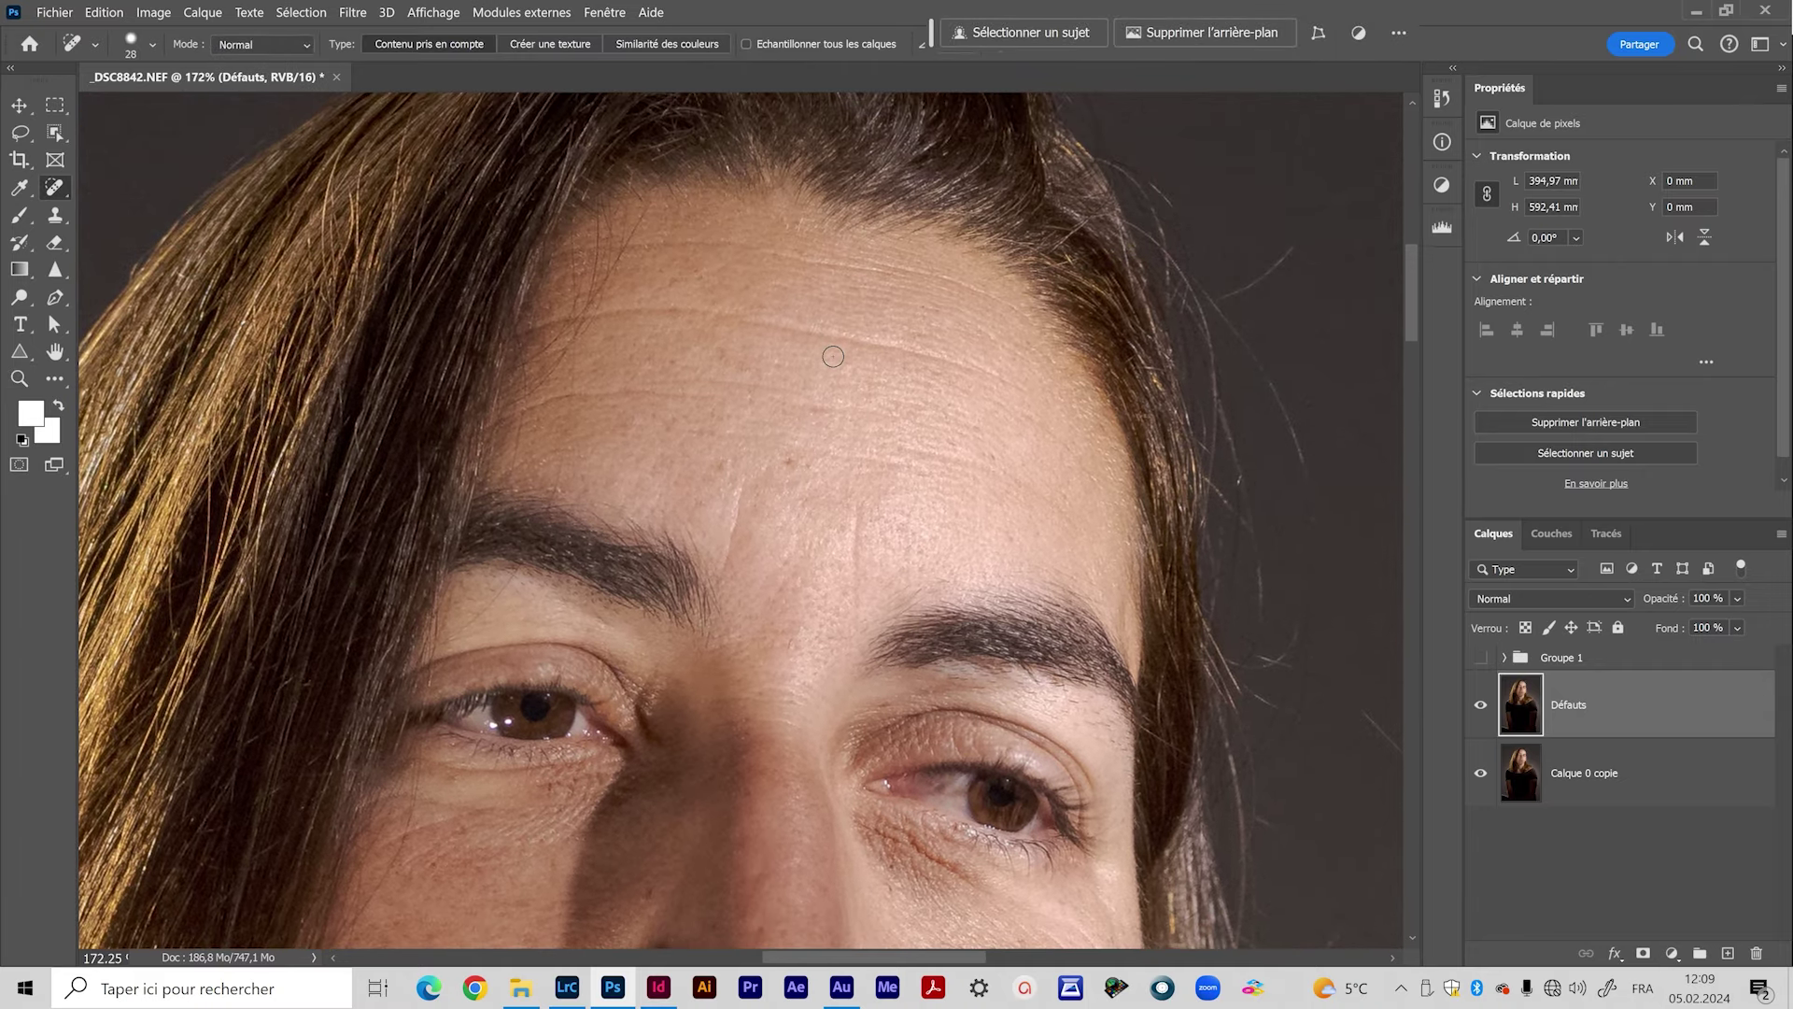
pyautogui.keyDown('alt'); pyautogui.rightClick(760, 389); pyautogui.keyUp('alt')
pyautogui.moveTo(627, 411); pyautogui.dragTo(664, 425)
pyautogui.click(720, 369)
pyautogui.click(748, 366)
pyautogui.click(703, 434)
pyautogui.click(777, 467)
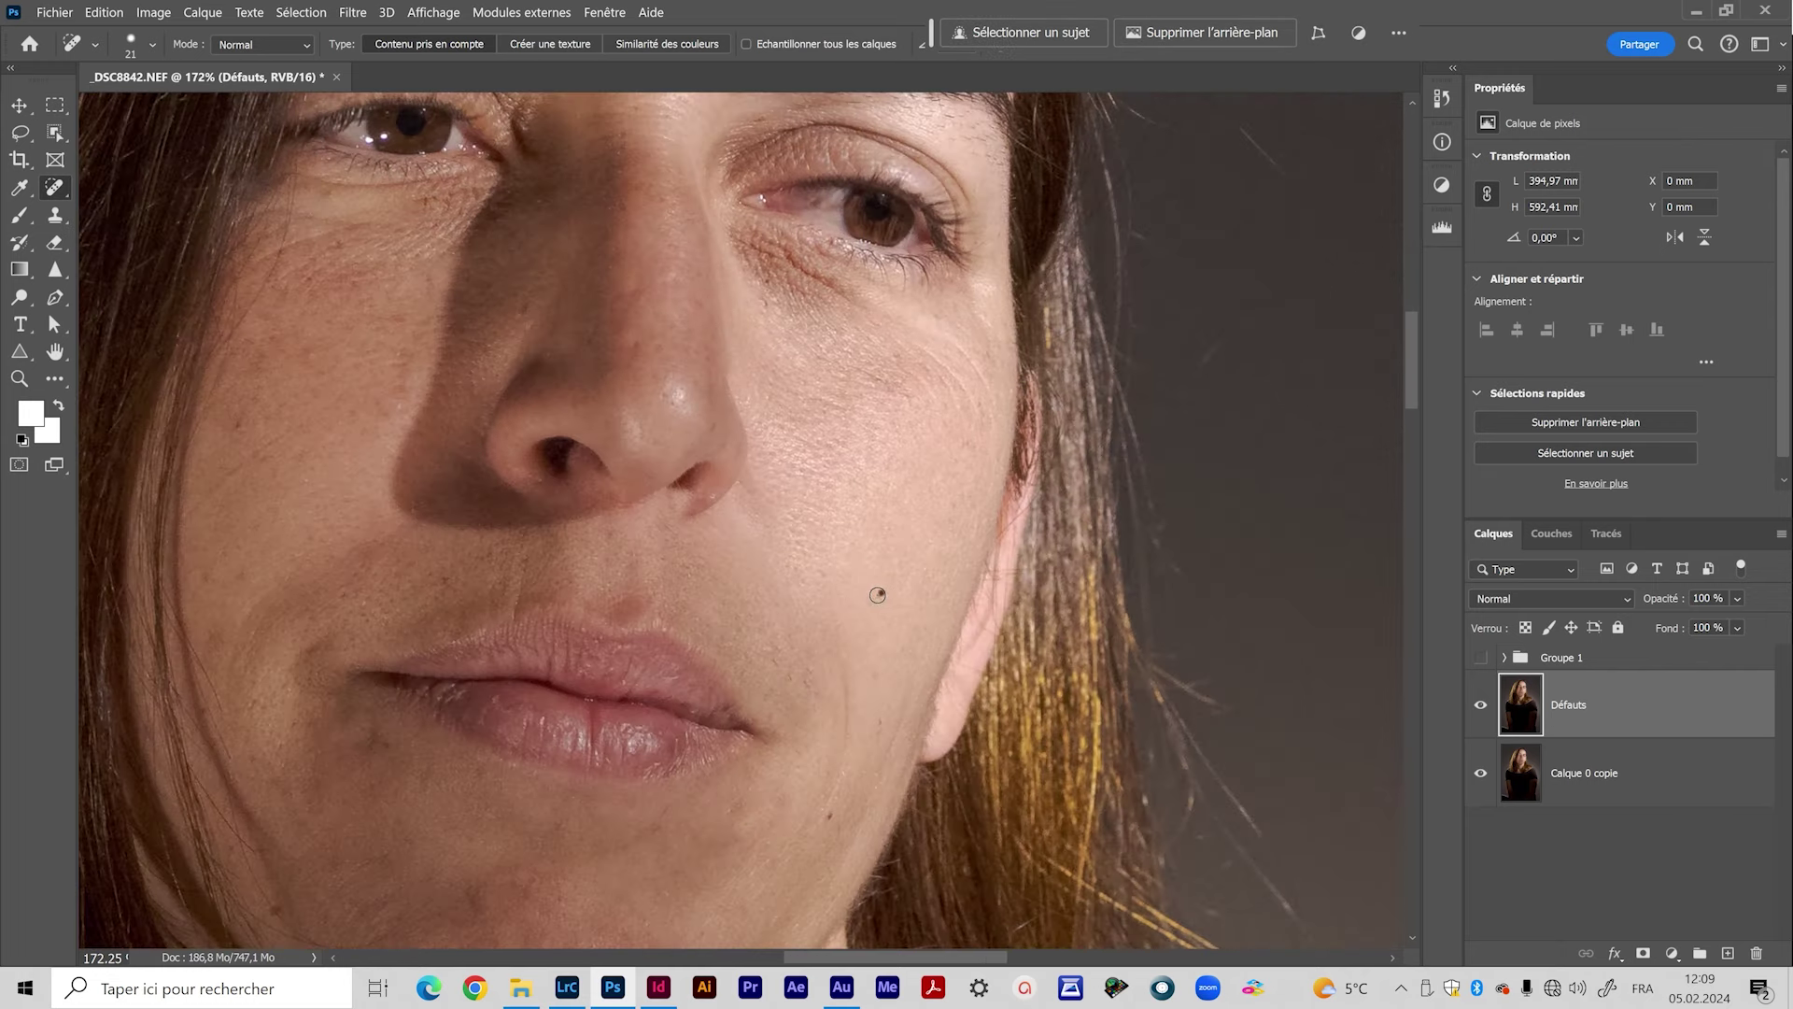
# Step: Heal the spots on the brighter cheek, near the mouth corner and on the lower lip
pyautogui.click(877, 595)
pyautogui.click(878, 730)
pyautogui.click(803, 681)
pyautogui.moveTo(589, 707)
pyautogui.mouseDown()
pyautogui.moveTo(589, 758)
pyautogui.moveTo(610, 745)
pyautogui.mouseUp()
# Step: Clean up the marks on the lower lip, chin and mouth corner and the jaw mole with the Spot Healing Brush
pyautogui.rightClick(62, 194)
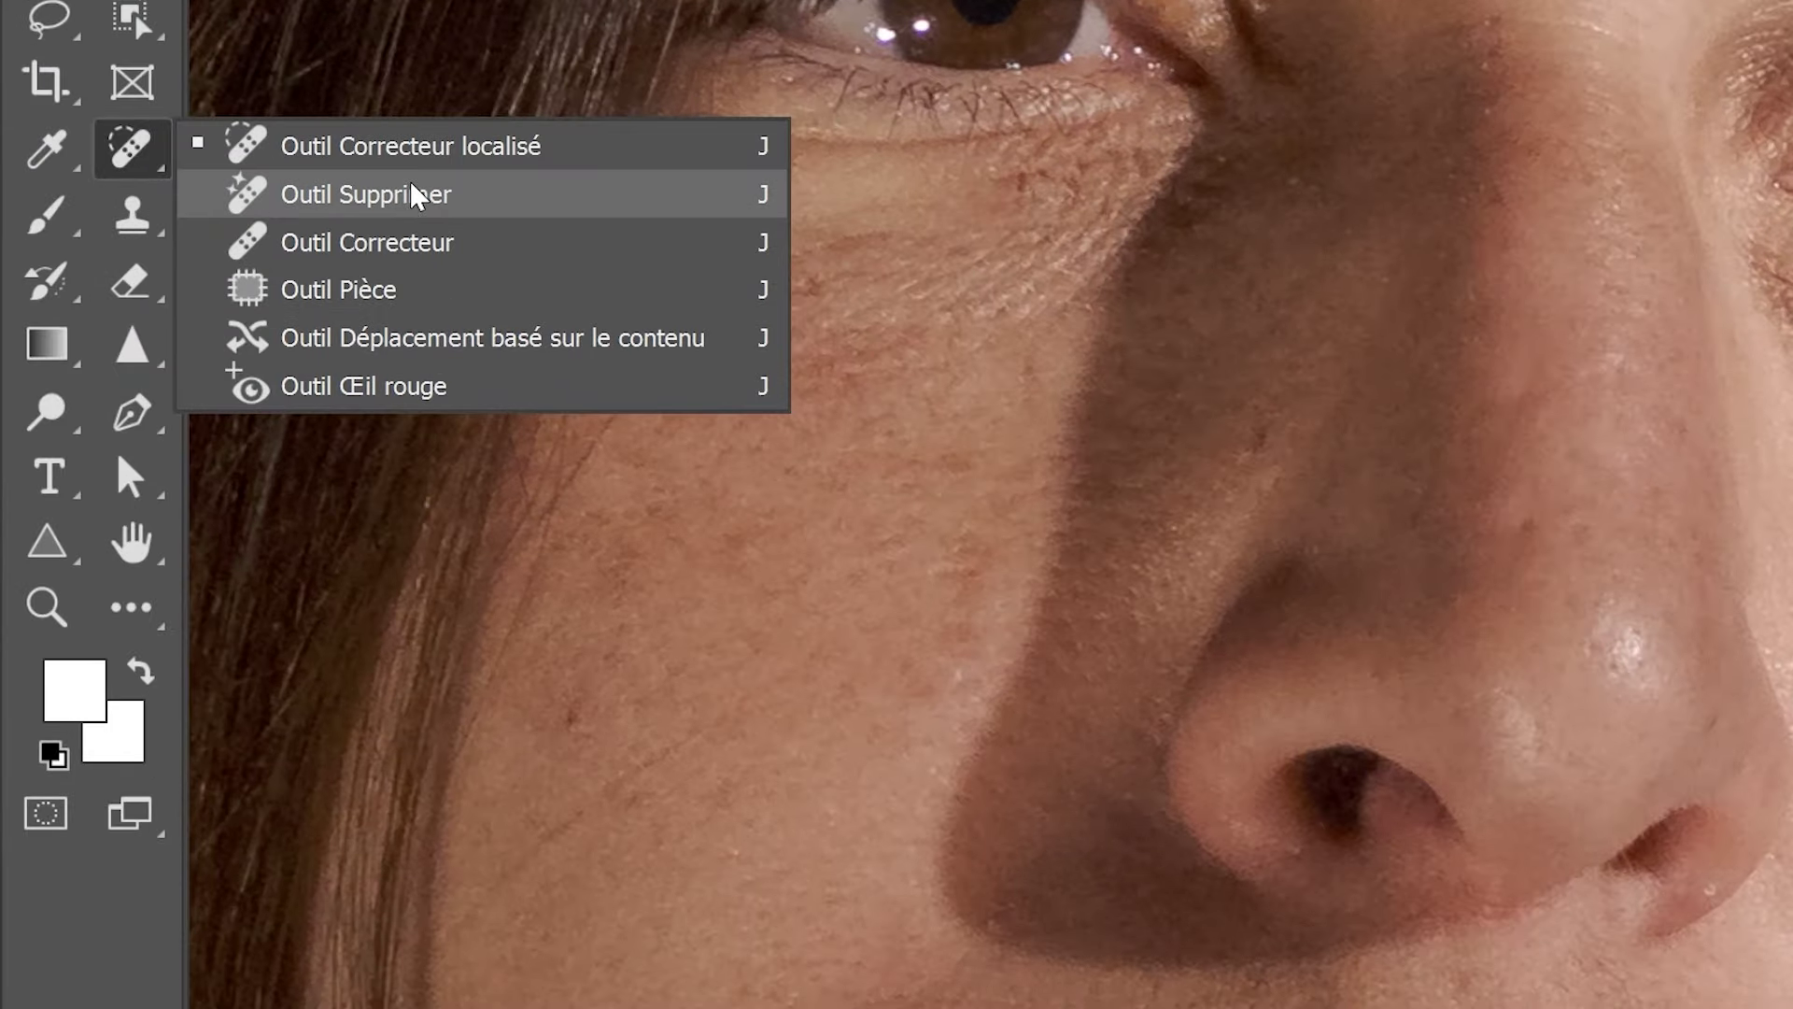
pyautogui.click(143, 155)
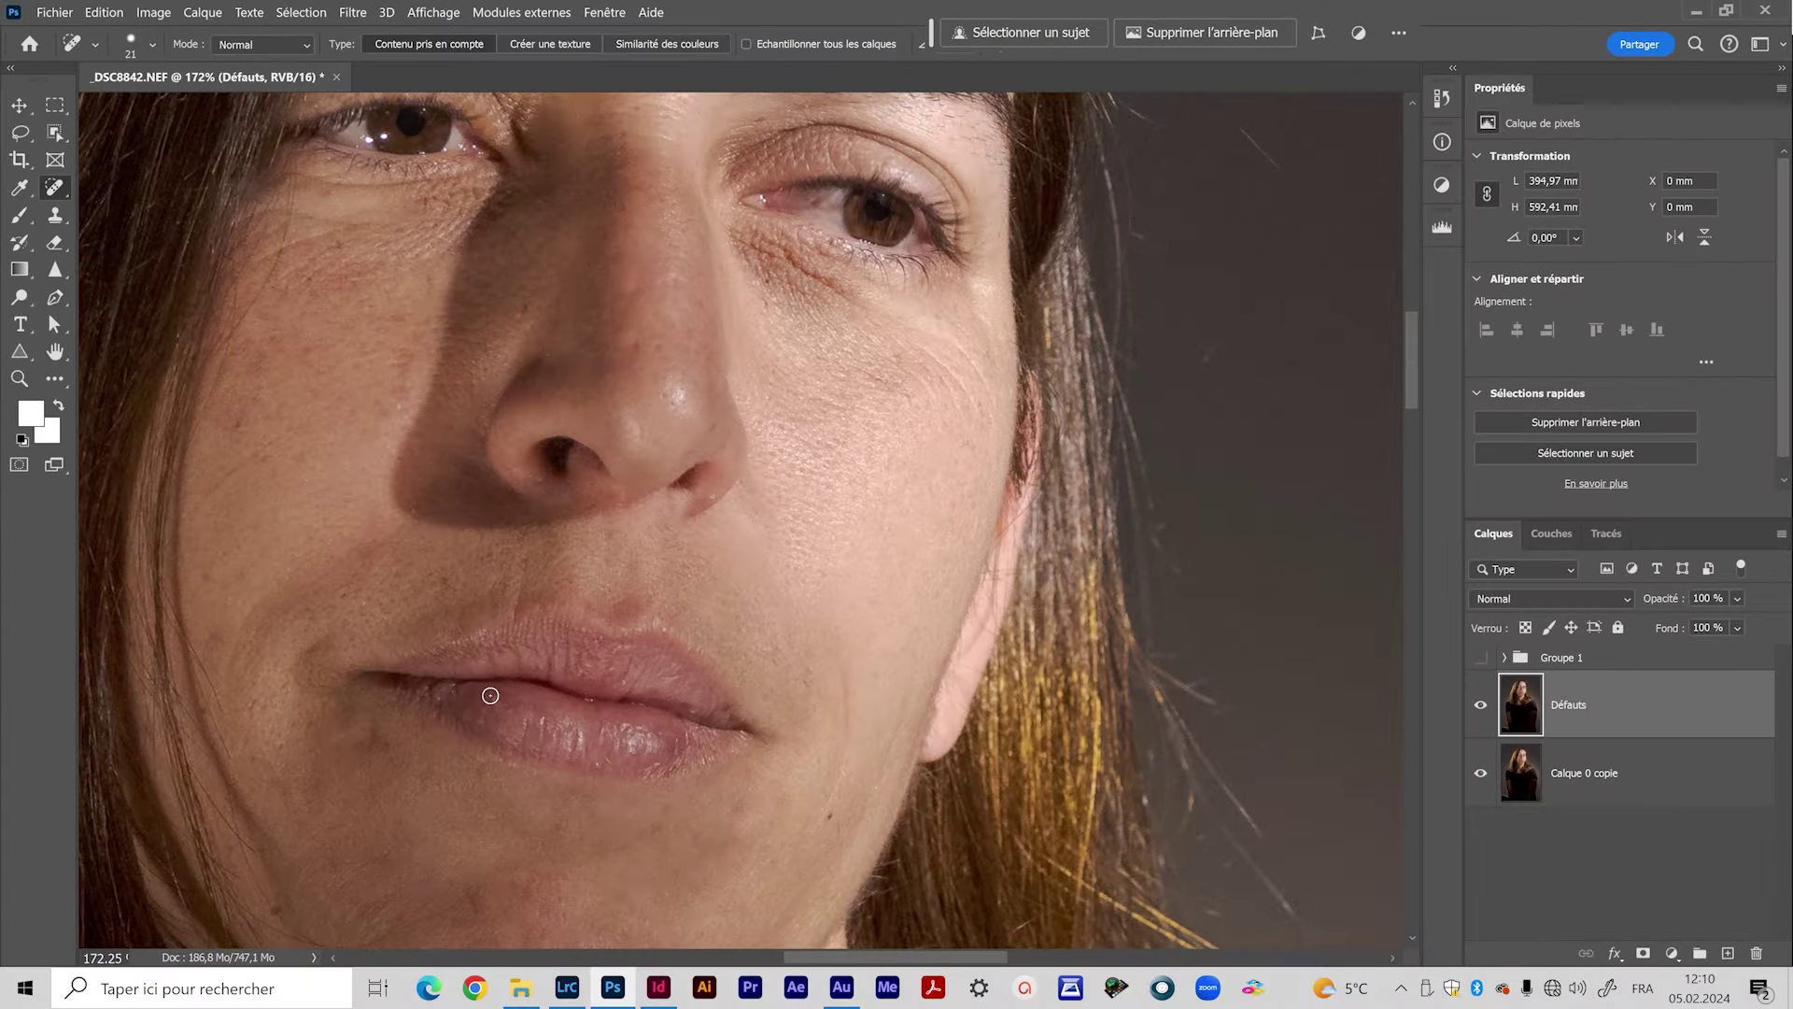
pyautogui.moveTo(486, 696); pyautogui.dragTo(518, 711)
pyautogui.click(452, 691)
pyautogui.click(441, 703)
pyautogui.moveTo(387, 736); pyautogui.dragTo(374, 751)
pyautogui.moveTo(480, 771); pyautogui.dragTo(481, 771)
pyautogui.click(541, 721)
pyautogui.click(524, 725)
pyautogui.moveTo(572, 730); pyautogui.dragTo(583, 749)
pyautogui.click(601, 754)
pyautogui.click(830, 814)
pyautogui.moveTo(778, 657); pyautogui.dragTo(772, 644)
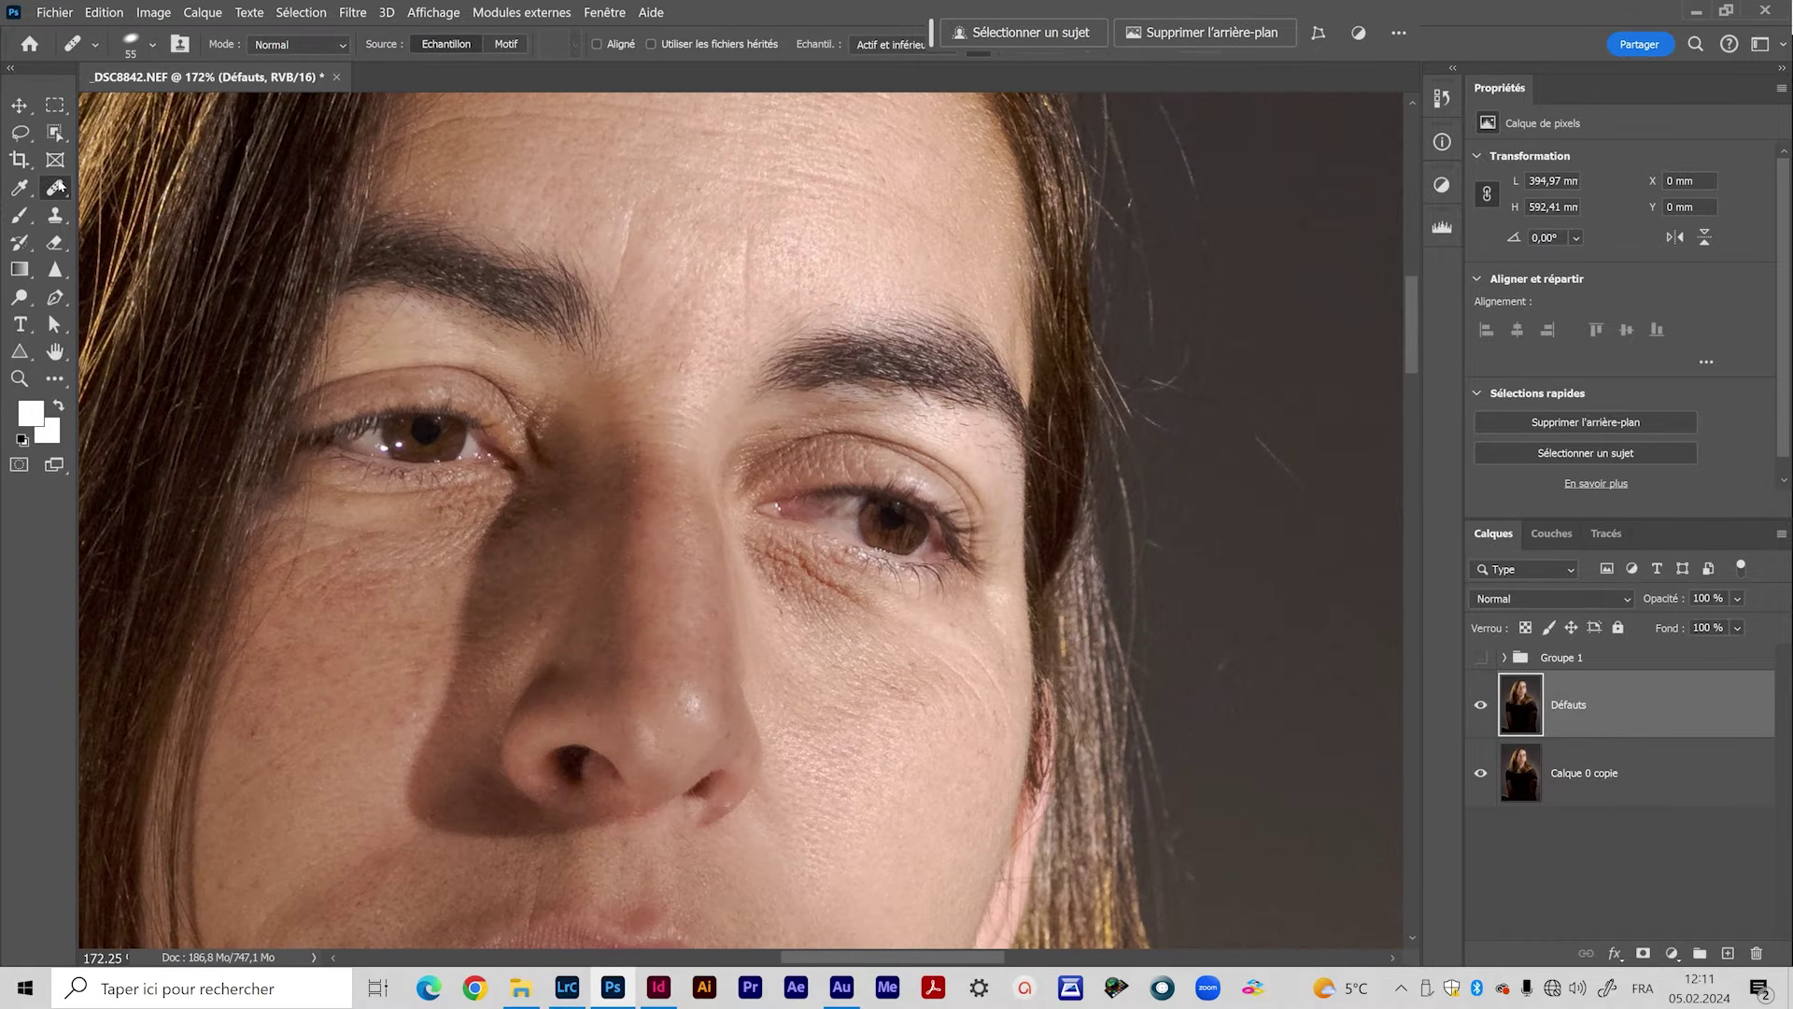
# Step: Sample clean forehead skin with the Healing Brush and retouch the skin below the brighter eye with a 36 px brush
pyautogui.rightClick(57, 187)
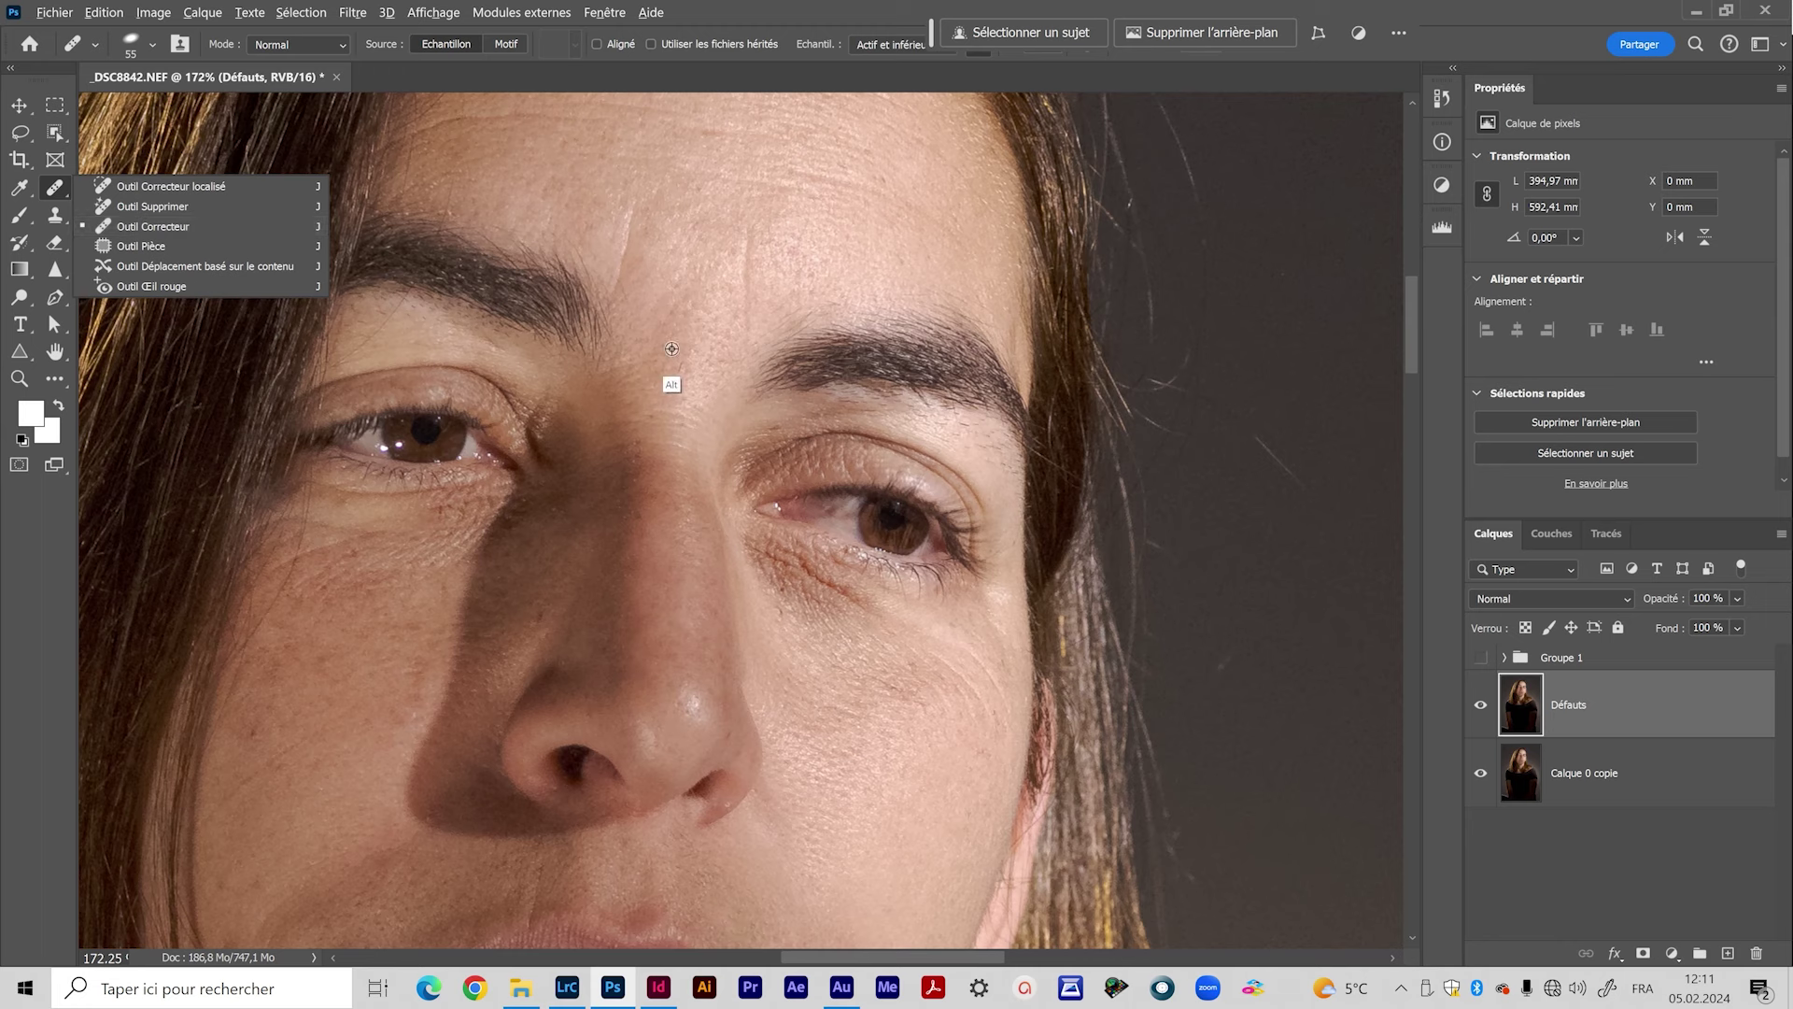
pyautogui.press('alt')
pyautogui.keyDown('alt'); pyautogui.click(923, 261); pyautogui.keyUp('alt')
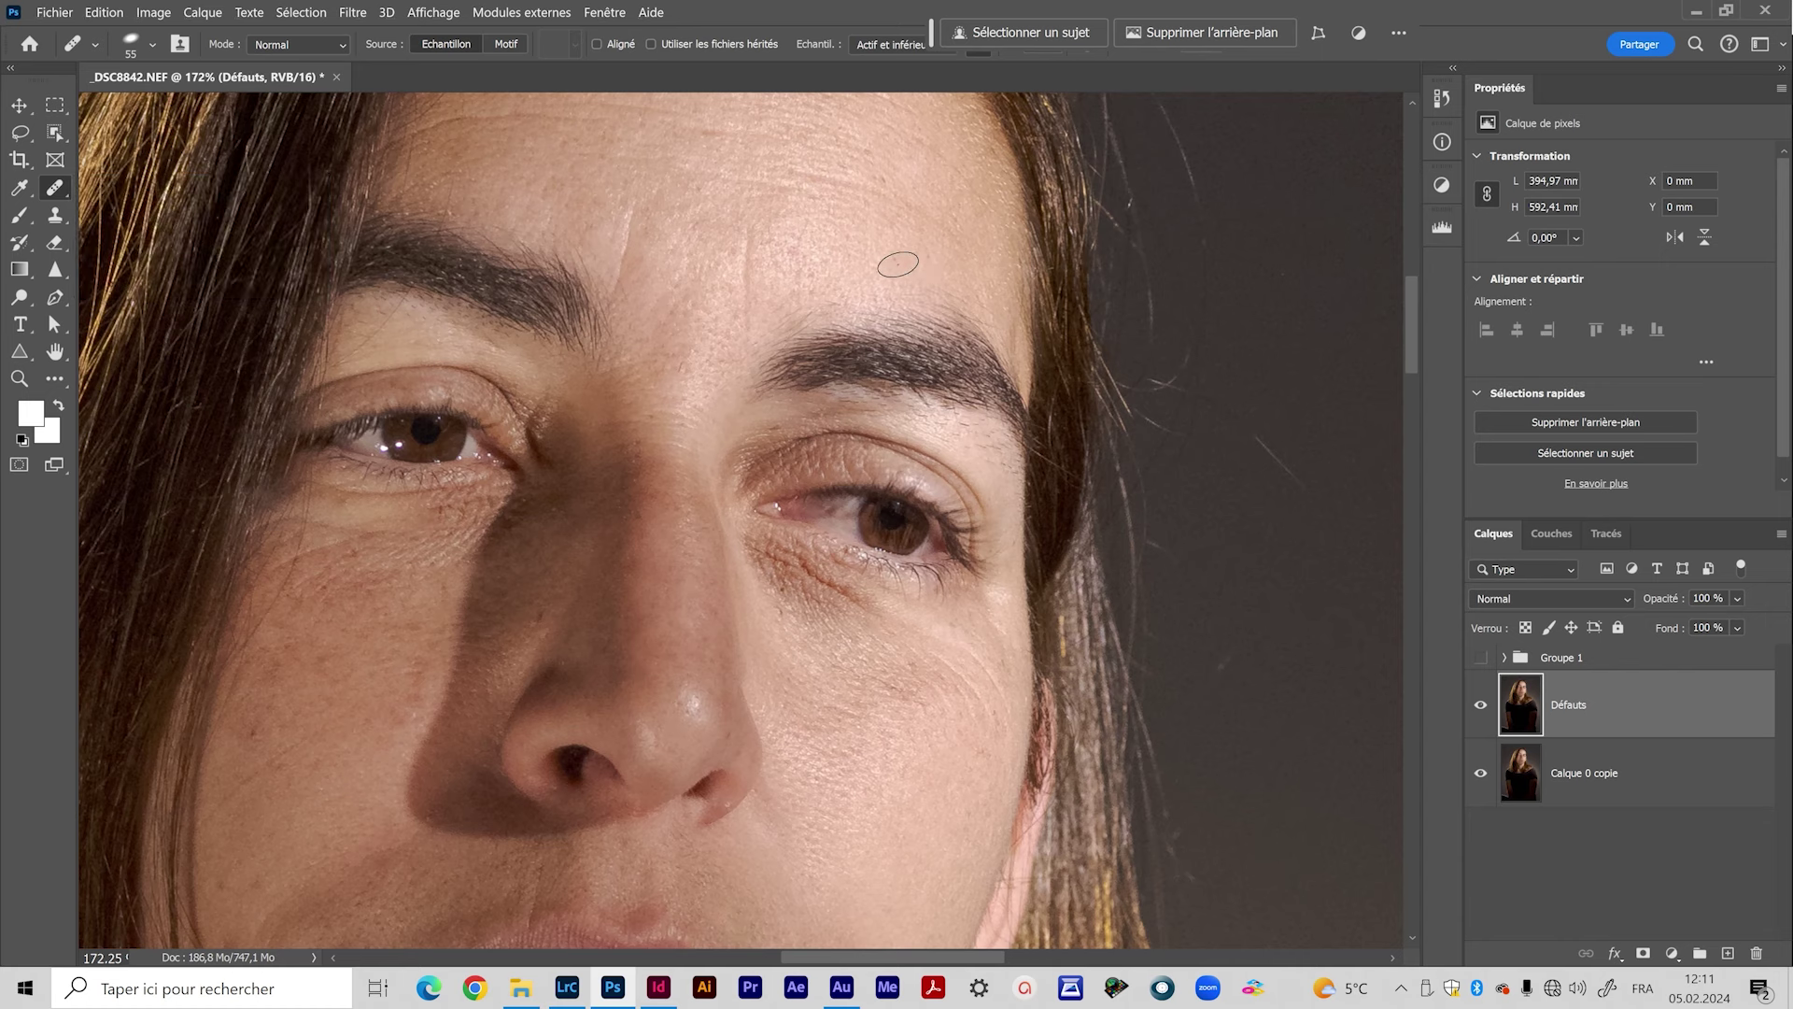
pyautogui.moveTo(820, 737); pyautogui.dragTo(841, 504)
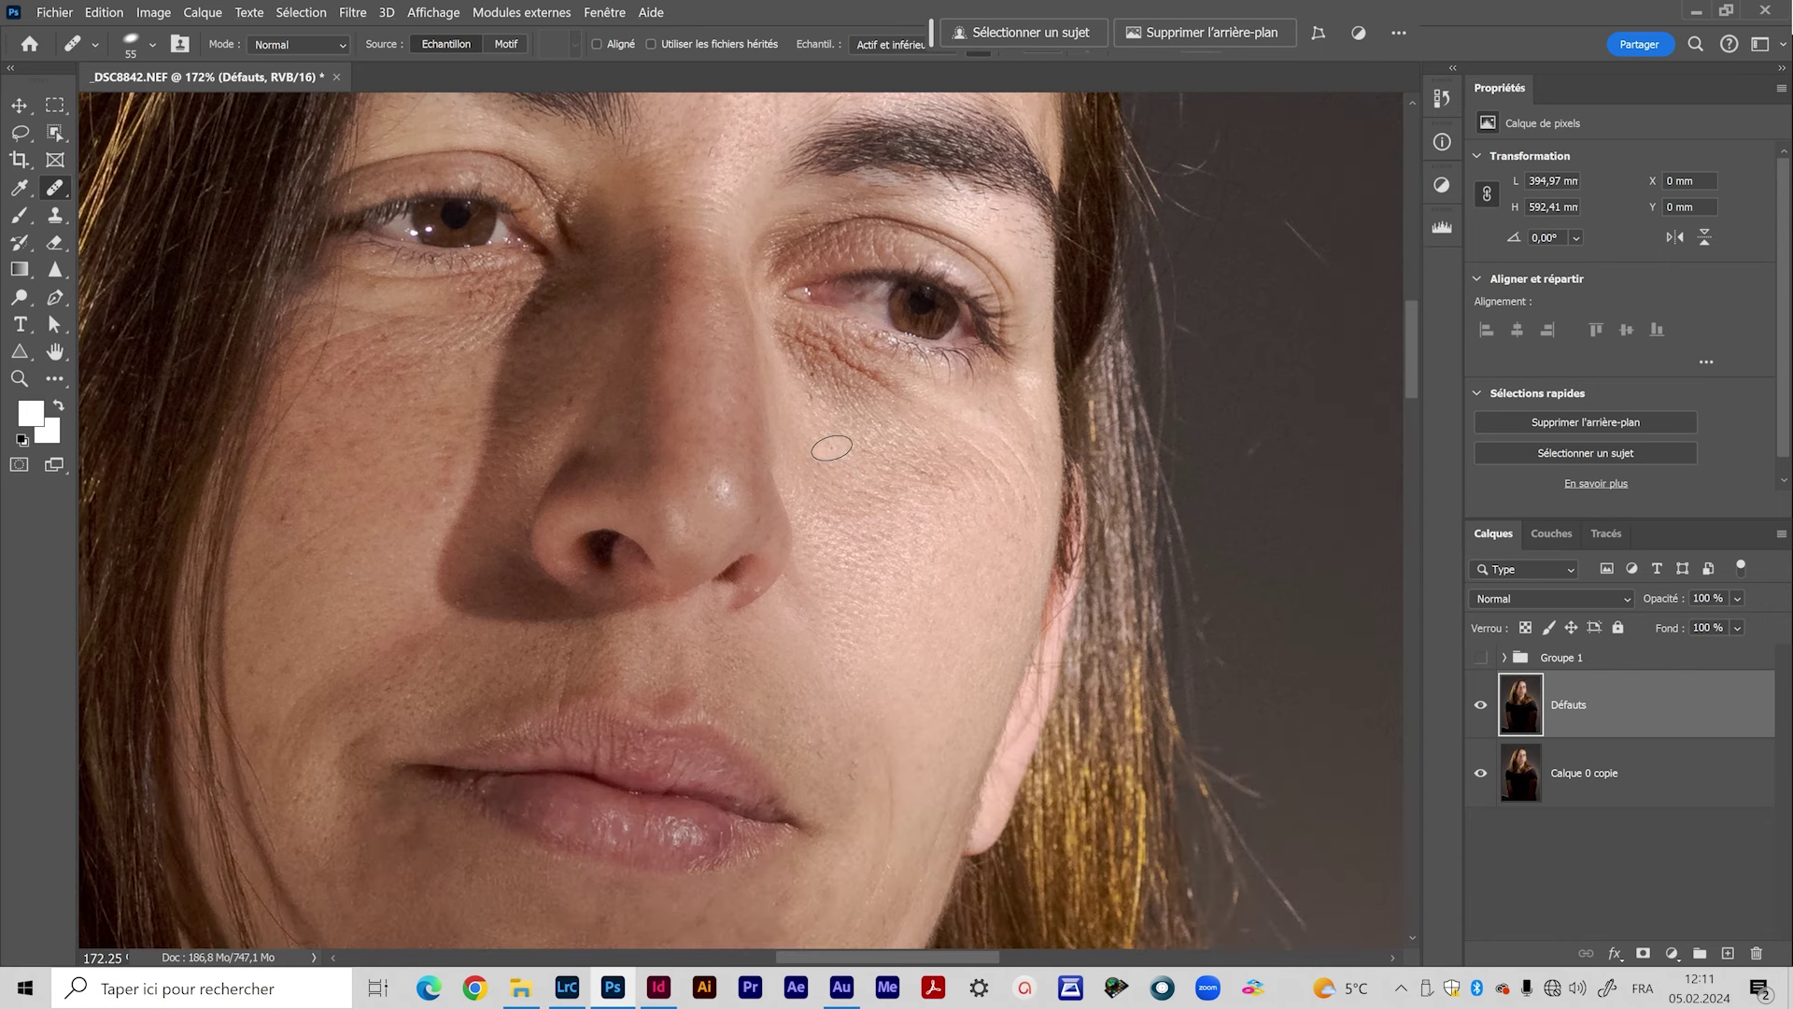
pyautogui.keyDown('alt'); pyautogui.rightClick(830, 398); pyautogui.keyUp('alt')
pyautogui.moveTo(831, 398); pyautogui.dragTo(834, 394)
pyautogui.moveTo(853, 540); pyautogui.dragTo(849, 282)
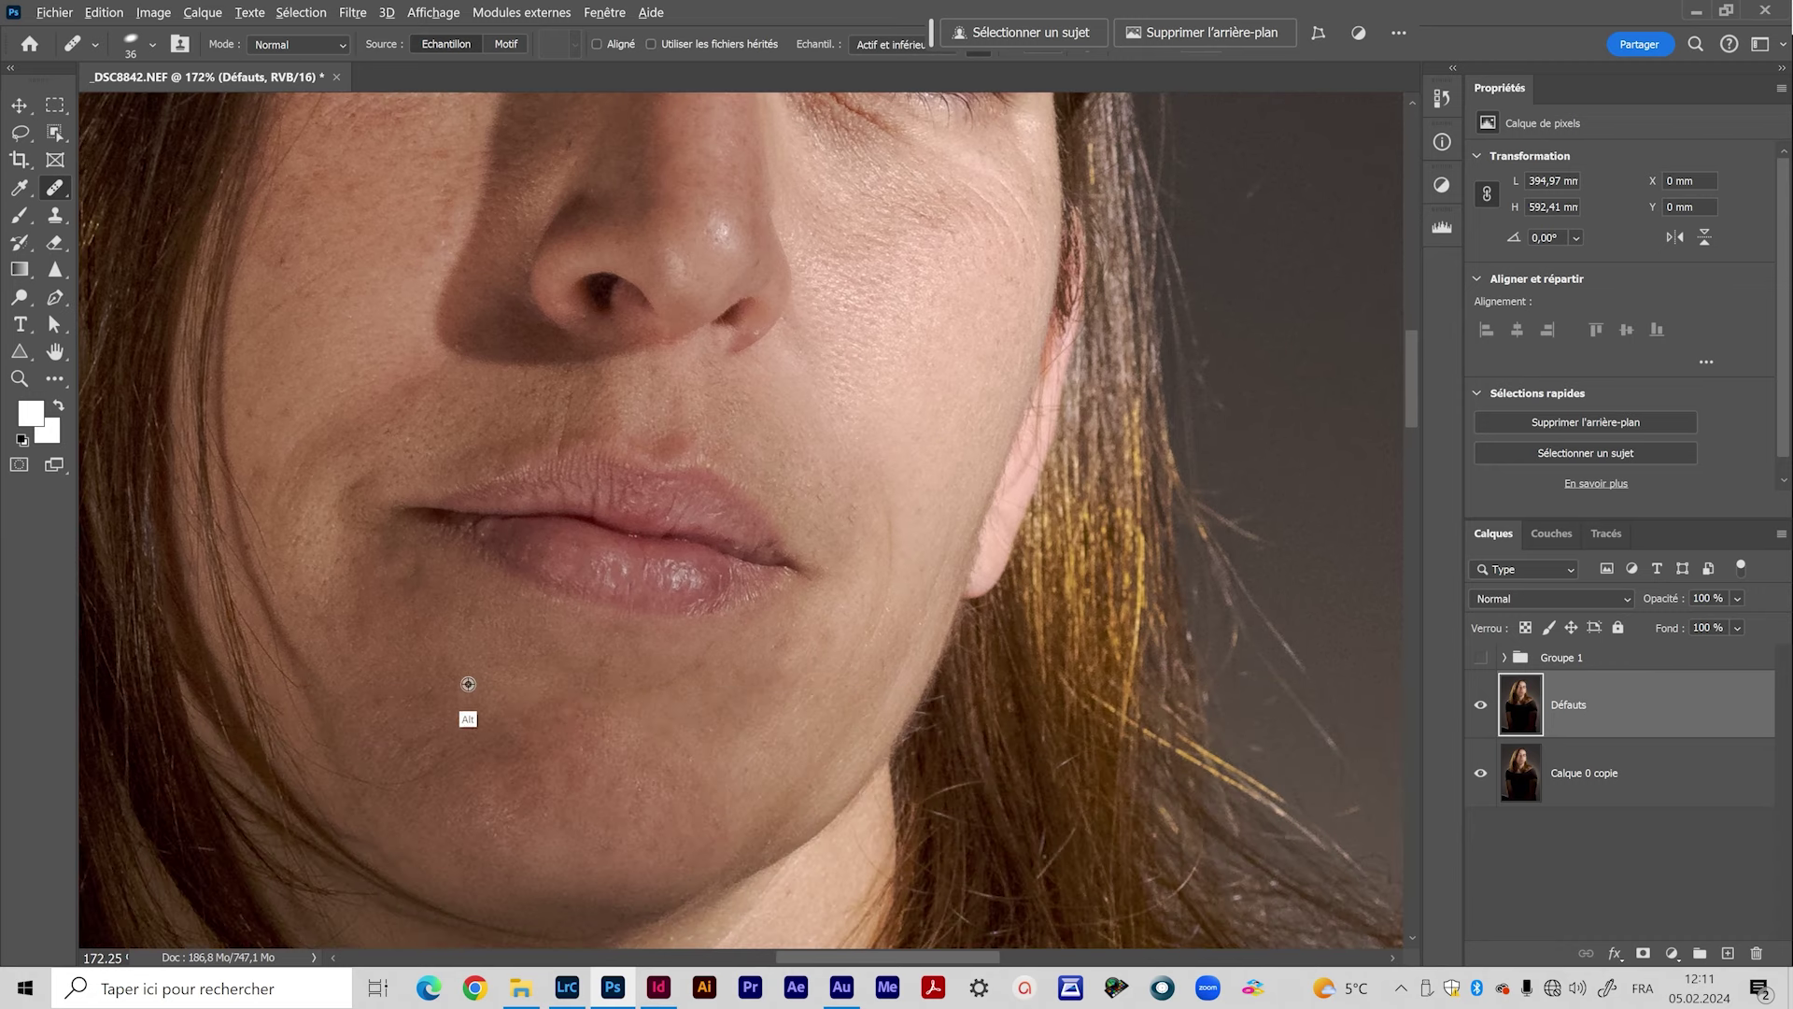
pyautogui.moveTo(508, 573); pyautogui.dragTo(532, 744)
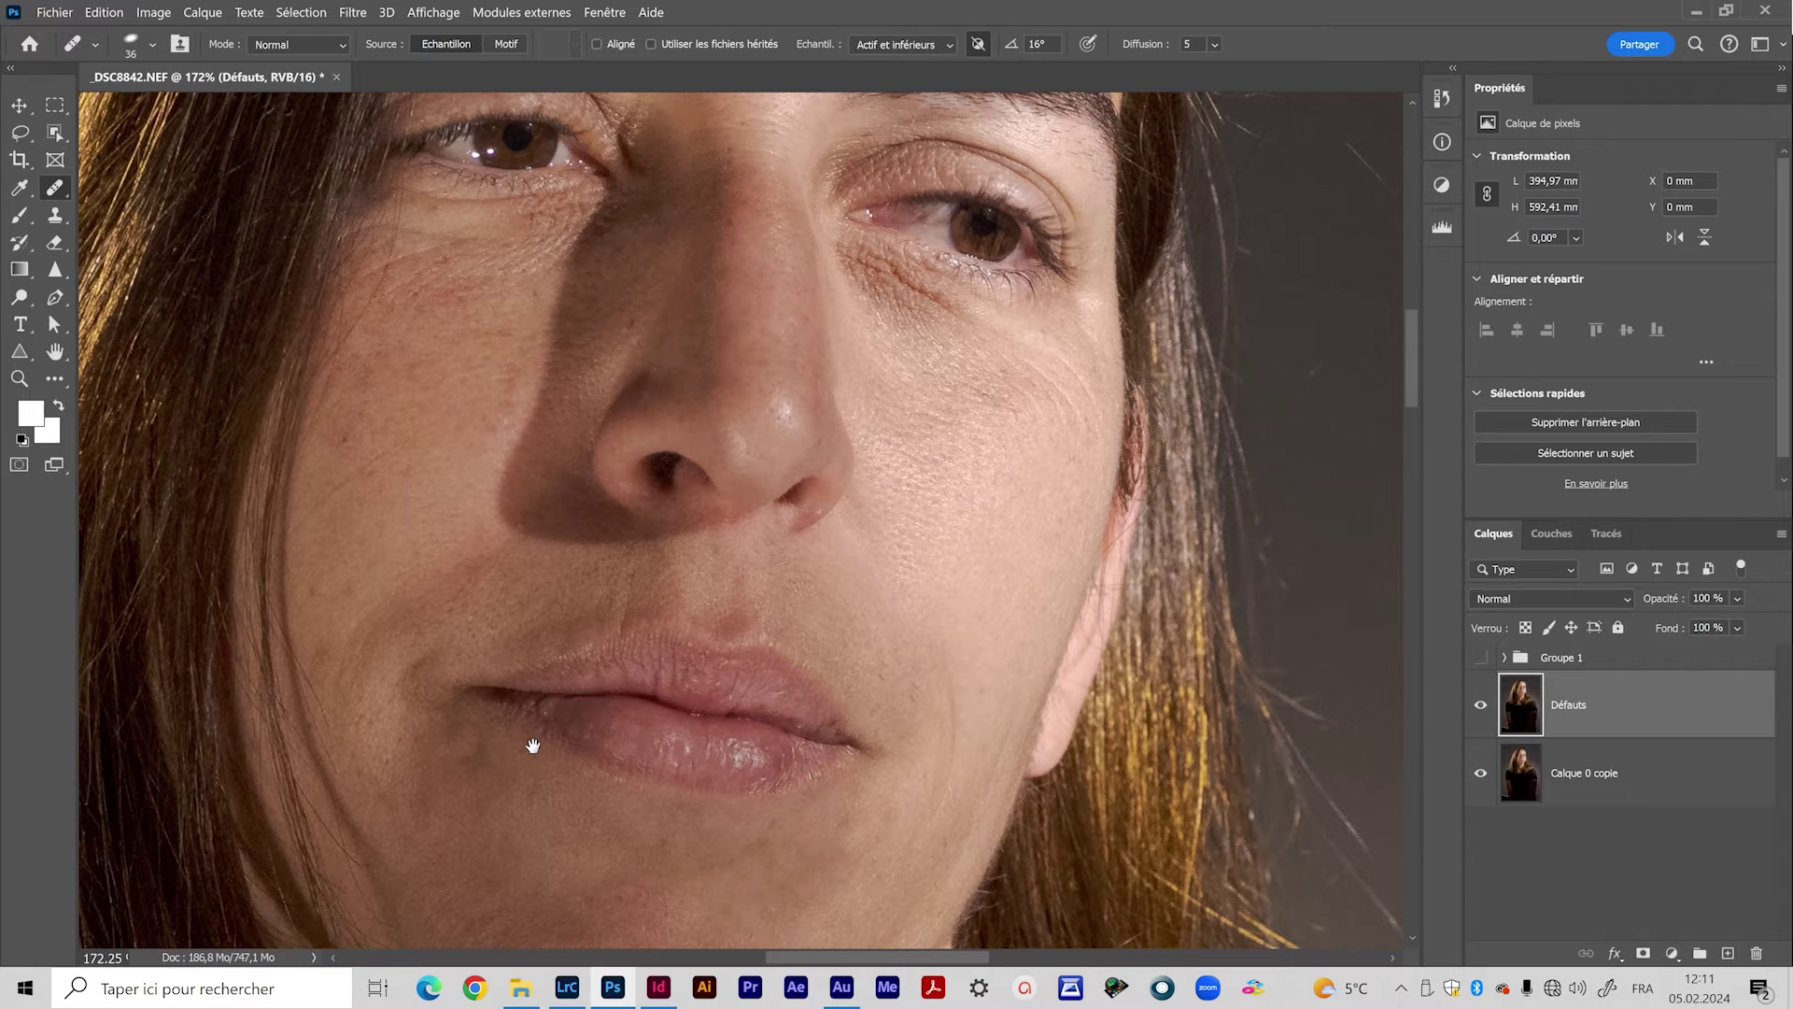
# Step: Retouch the blemishes on the shaded cheek with the Healing Brush, using clean skin sampled nearby
pyautogui.keyDown('alt'); pyautogui.click(348, 642); pyautogui.keyUp('alt')
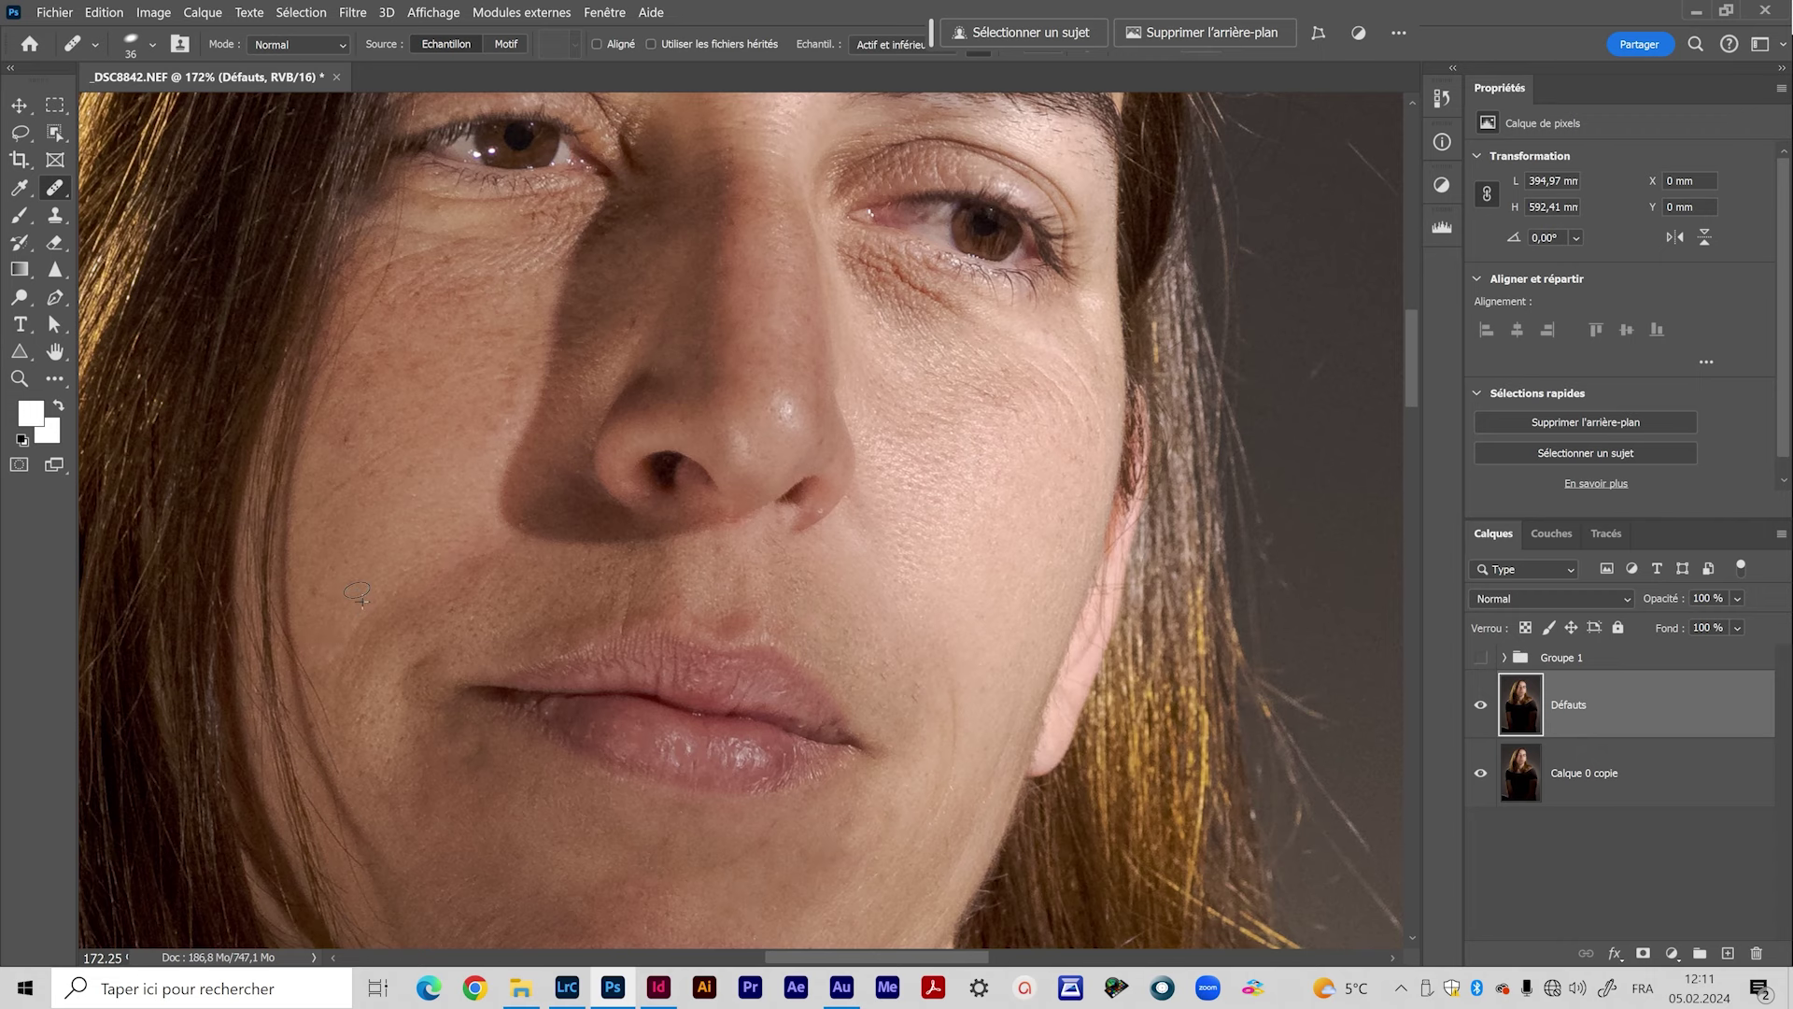
pyautogui.moveTo(446, 487); pyautogui.dragTo(396, 729)
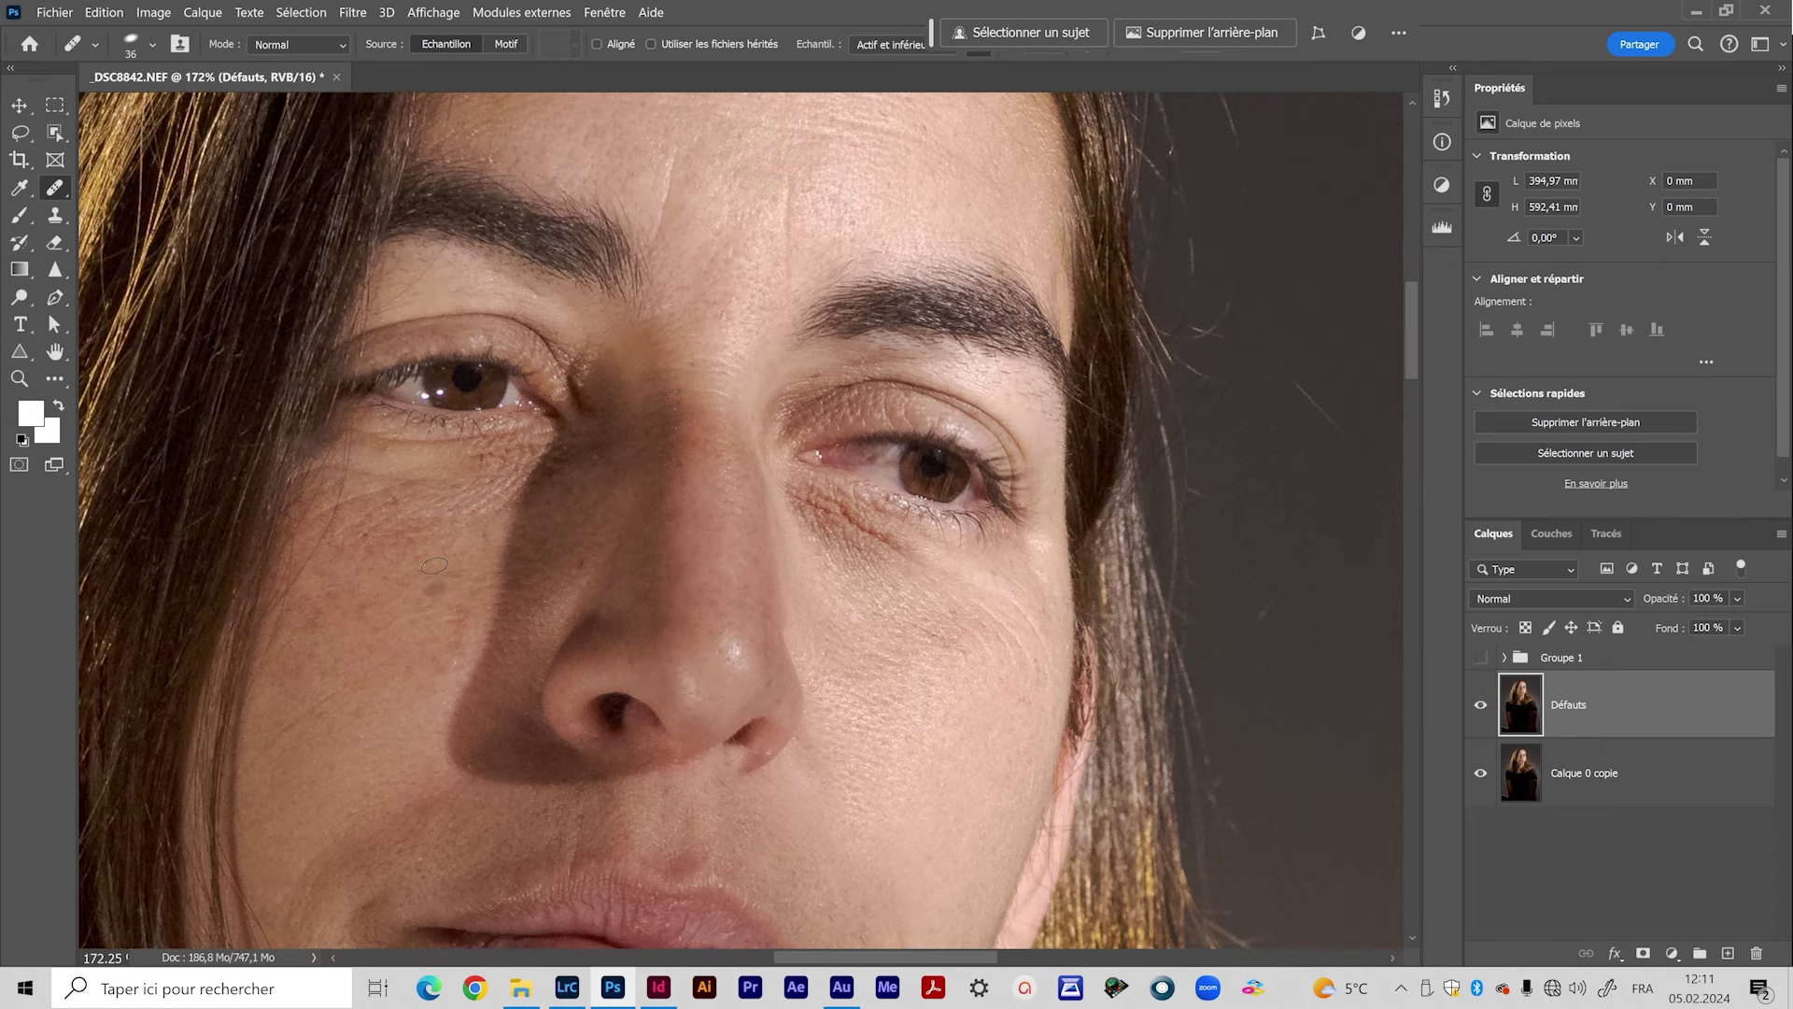
pyautogui.keyDown('alt'); pyautogui.click(424, 518); pyautogui.keyUp('alt')
pyautogui.click(396, 501)
pyautogui.keyDown('alt'); pyautogui.click(544, 587); pyautogui.keyUp('alt')
# Step: Compare the portrait before and after the retouching by toggling the Défauts layer's visibility
pyautogui.press('z')
pyautogui.moveTo(578, 572); pyautogui.dragTo(505, 572)
pyautogui.moveTo(682, 687); pyautogui.dragTo(715, 579)
pyautogui.moveTo(845, 328); pyautogui.dragTo(783, 530)
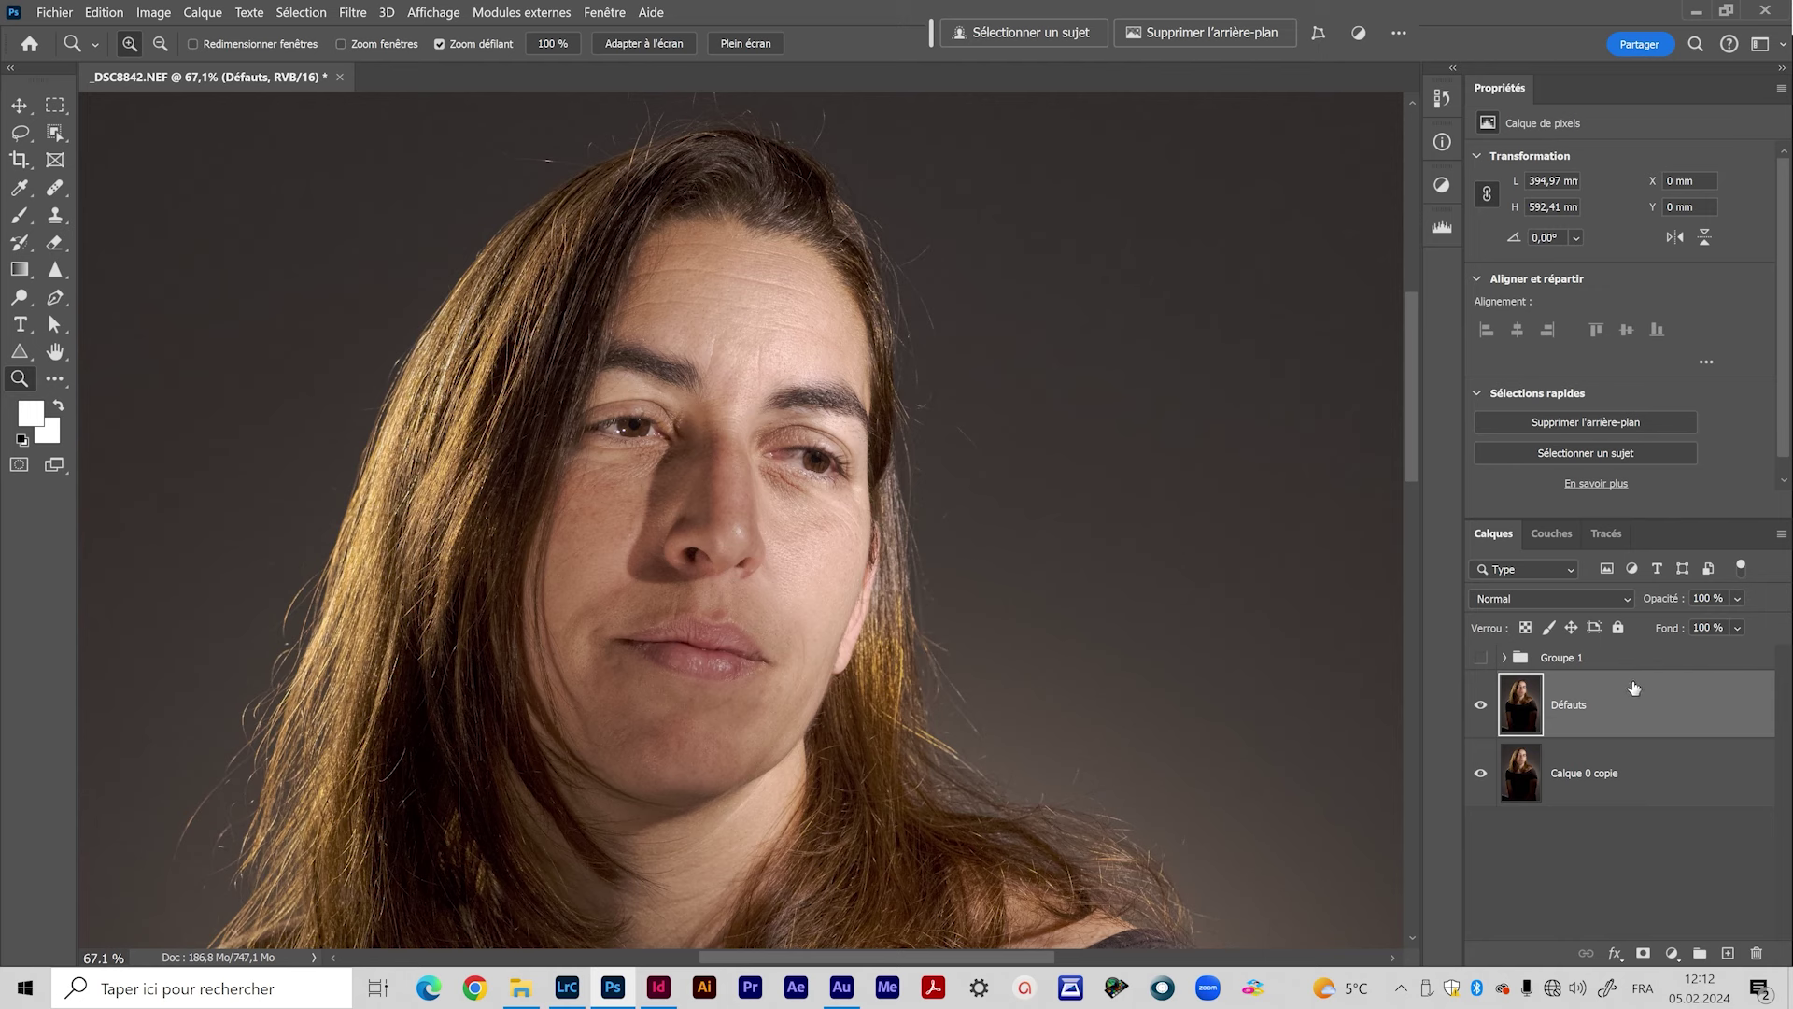
pyautogui.click(1480, 705)
pyautogui.click(1480, 706)
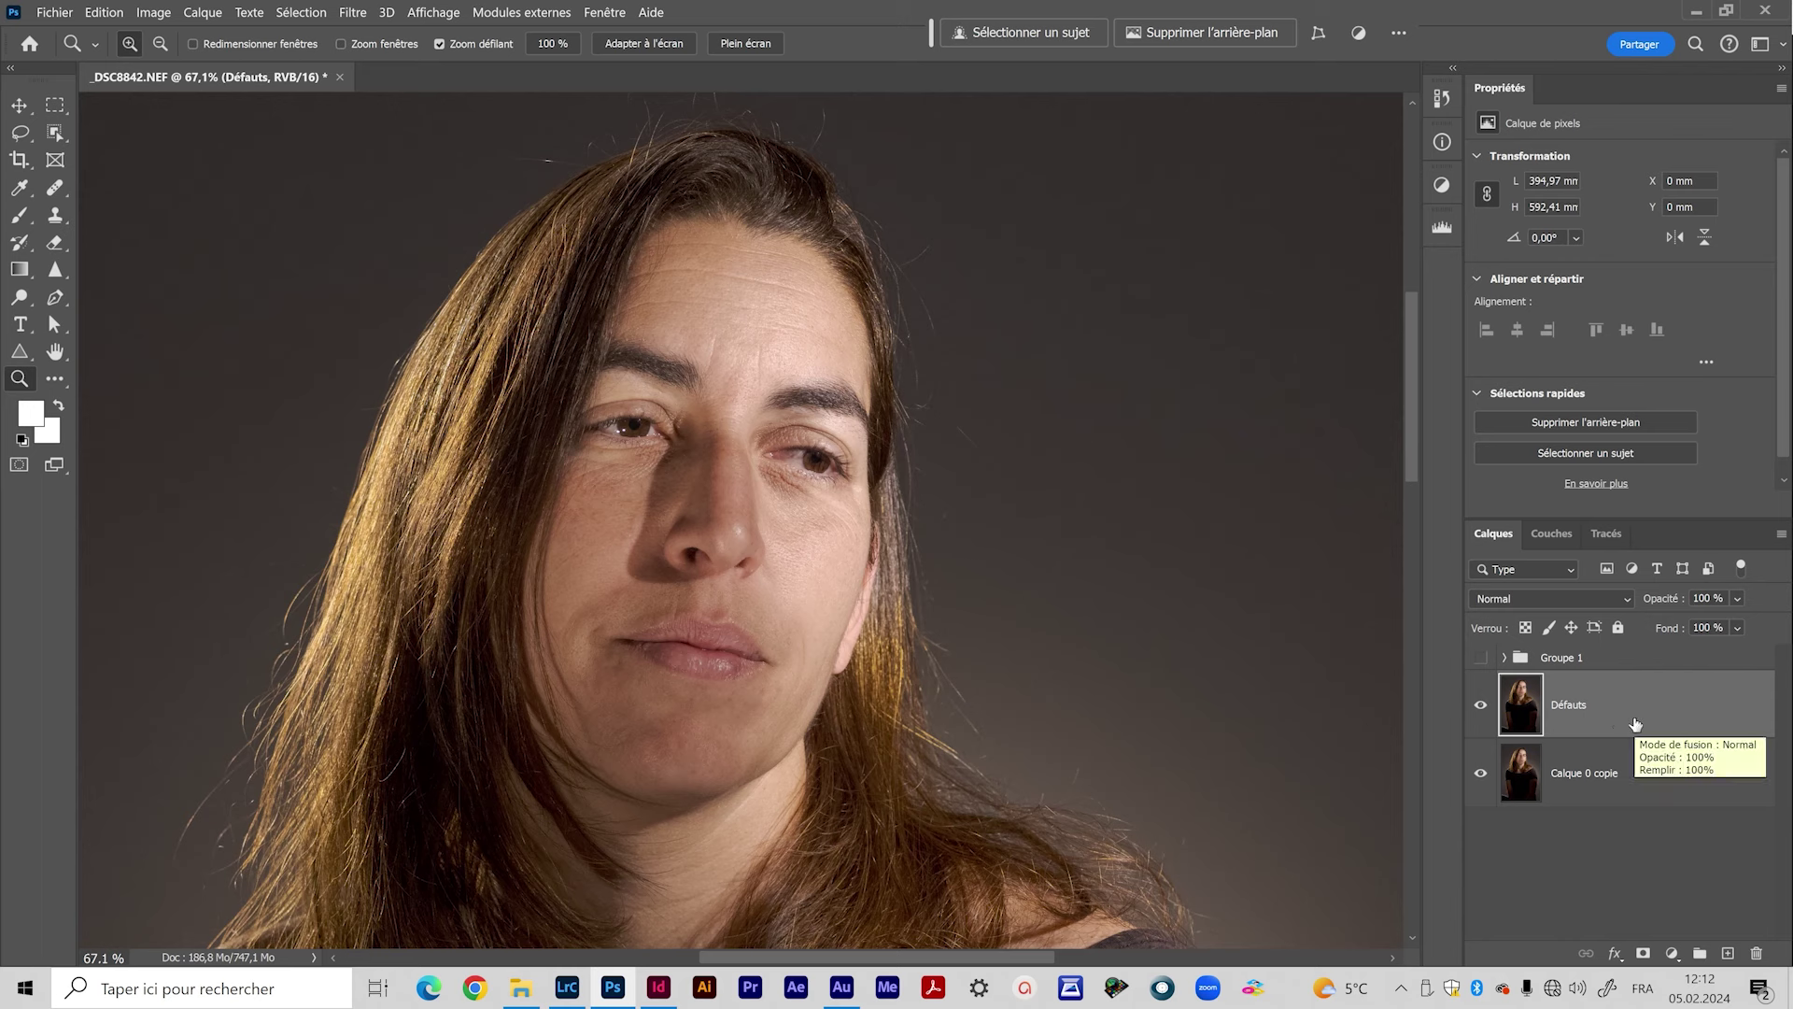
# Step: Duplicate the Défauts layer, and hide the Calque 0 copie layer and rename it "o"
pyautogui.hotkey('ctrl', 'j')
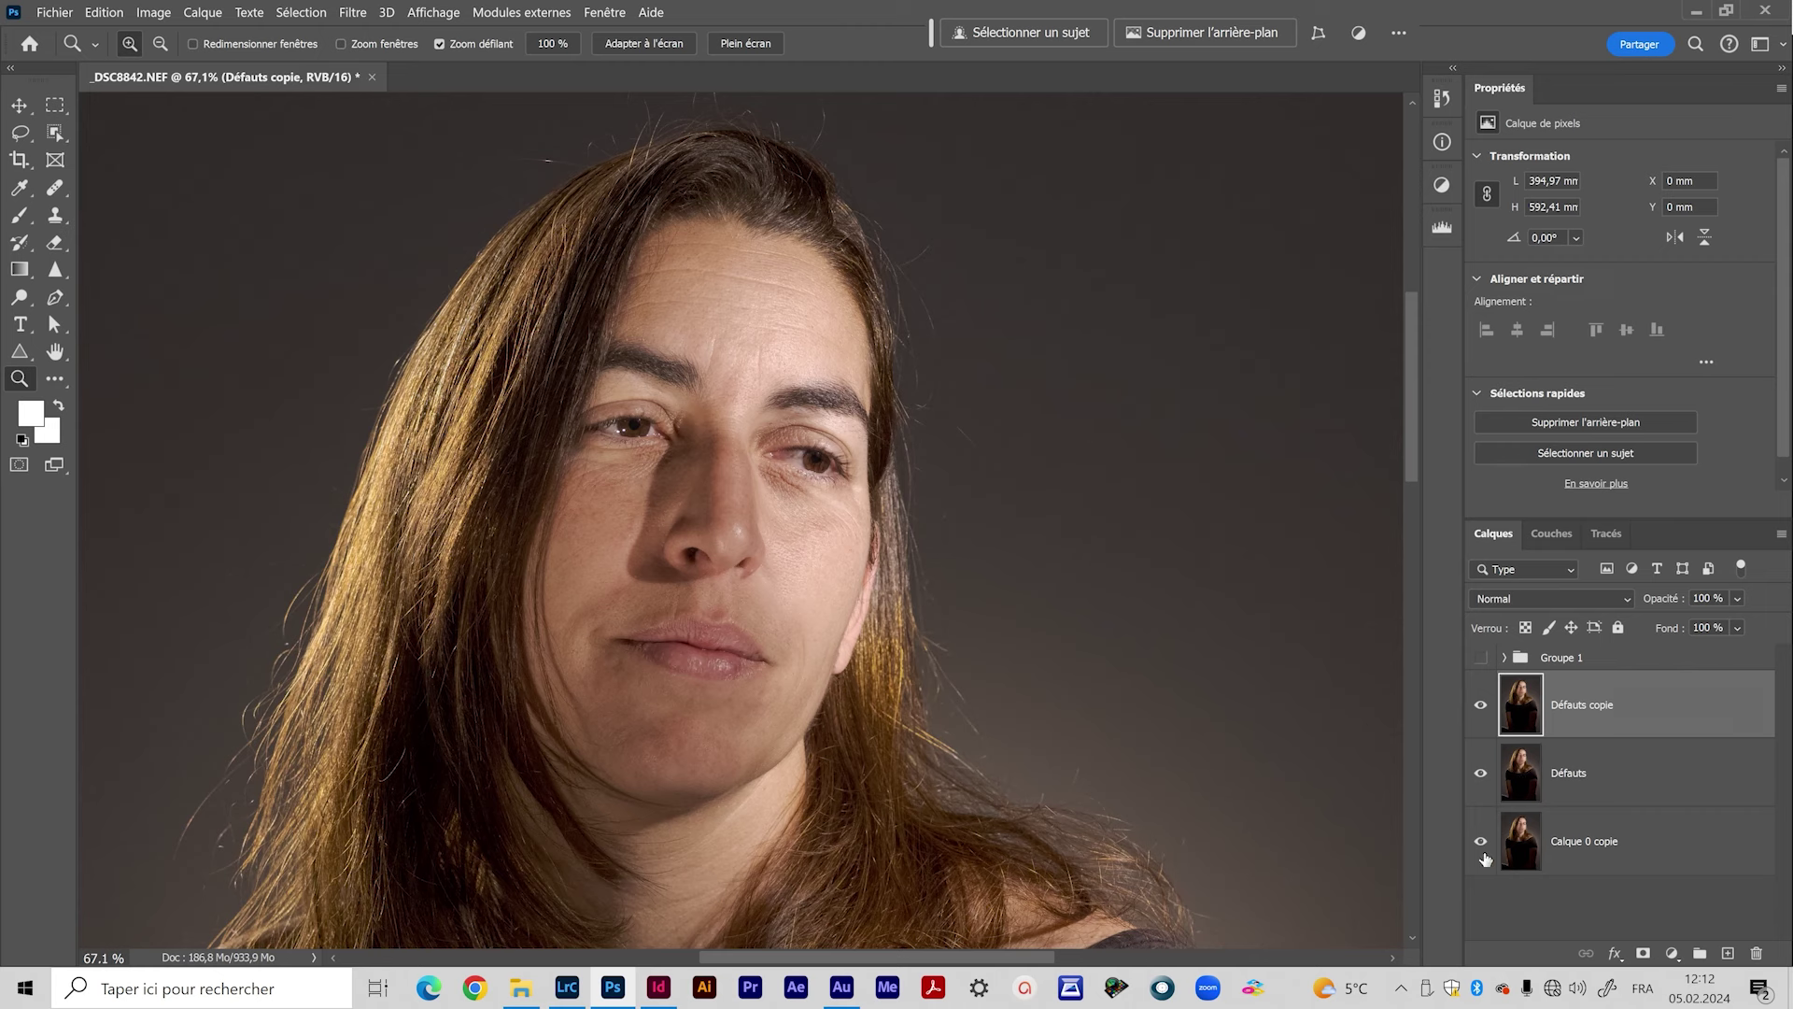
pyautogui.click(1481, 841)
pyautogui.keyDown('ctrl'); pyautogui.click(1560, 724); pyautogui.keyUp('ctrl')
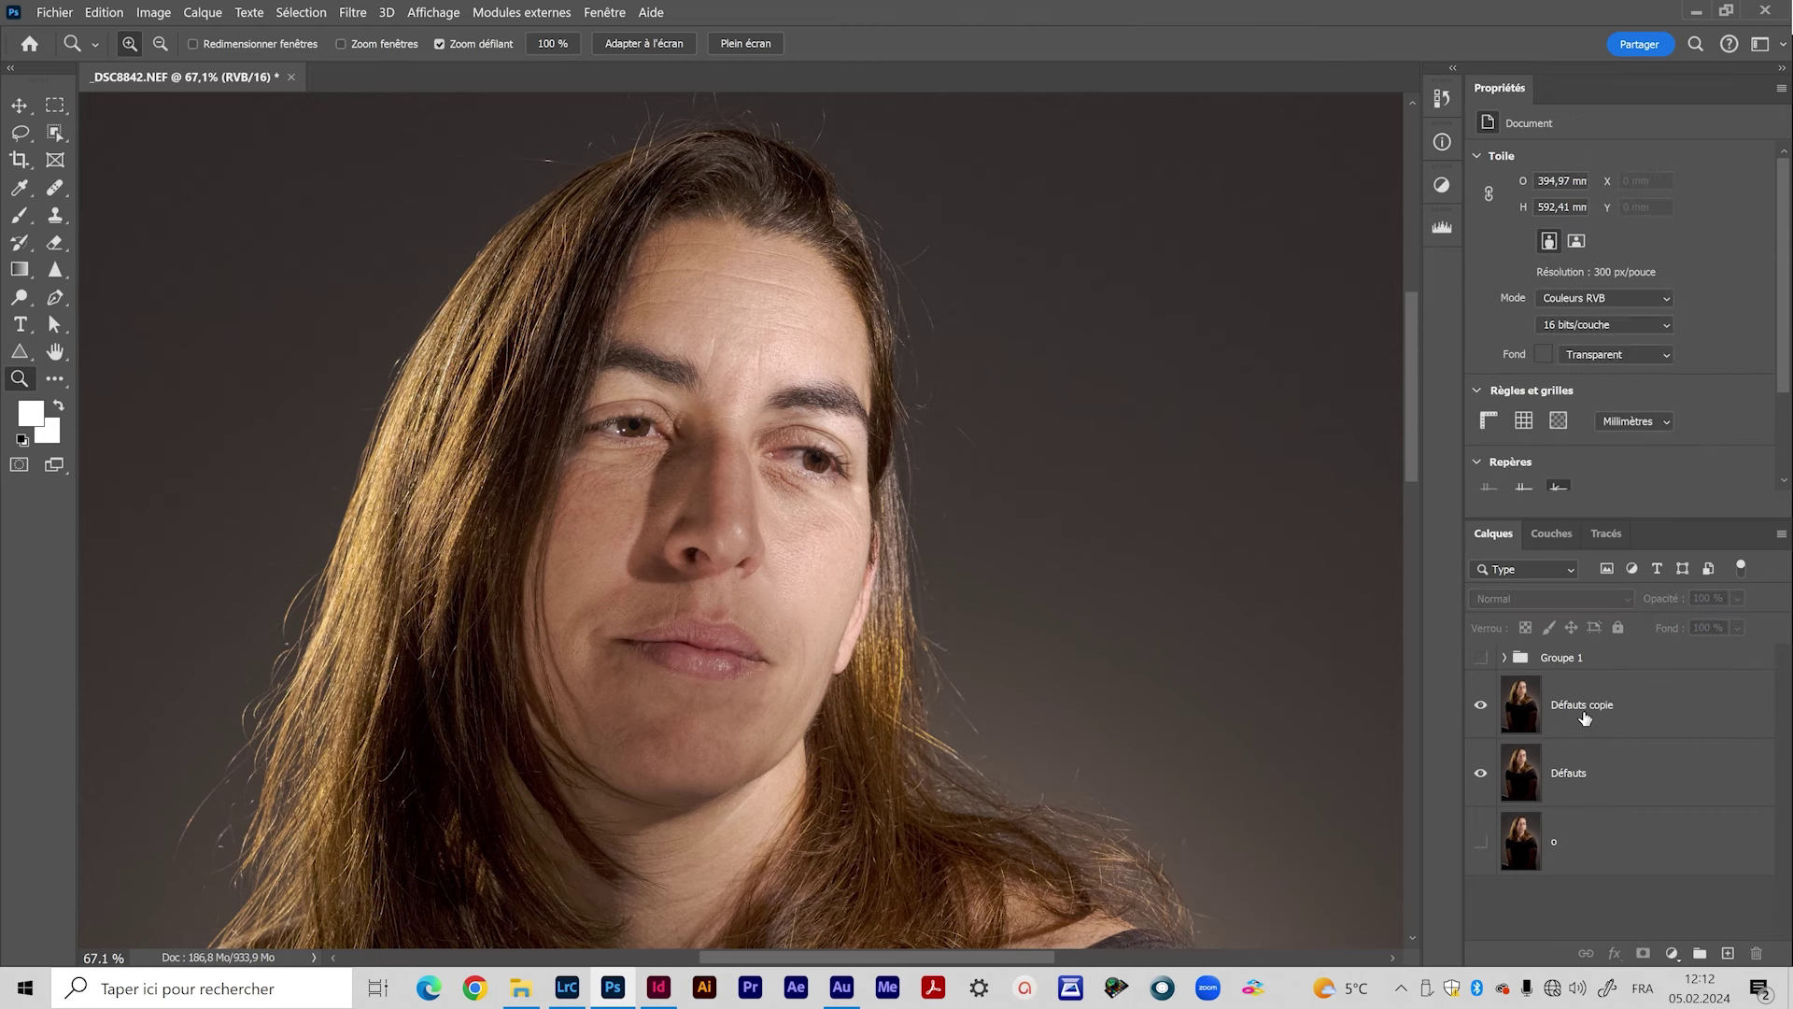
# Step: Rename the Défauts copie layer as "sf"
pyautogui.doubleClick(1583, 706)
pyautogui.write('sf')
pyautogui.press('Return')
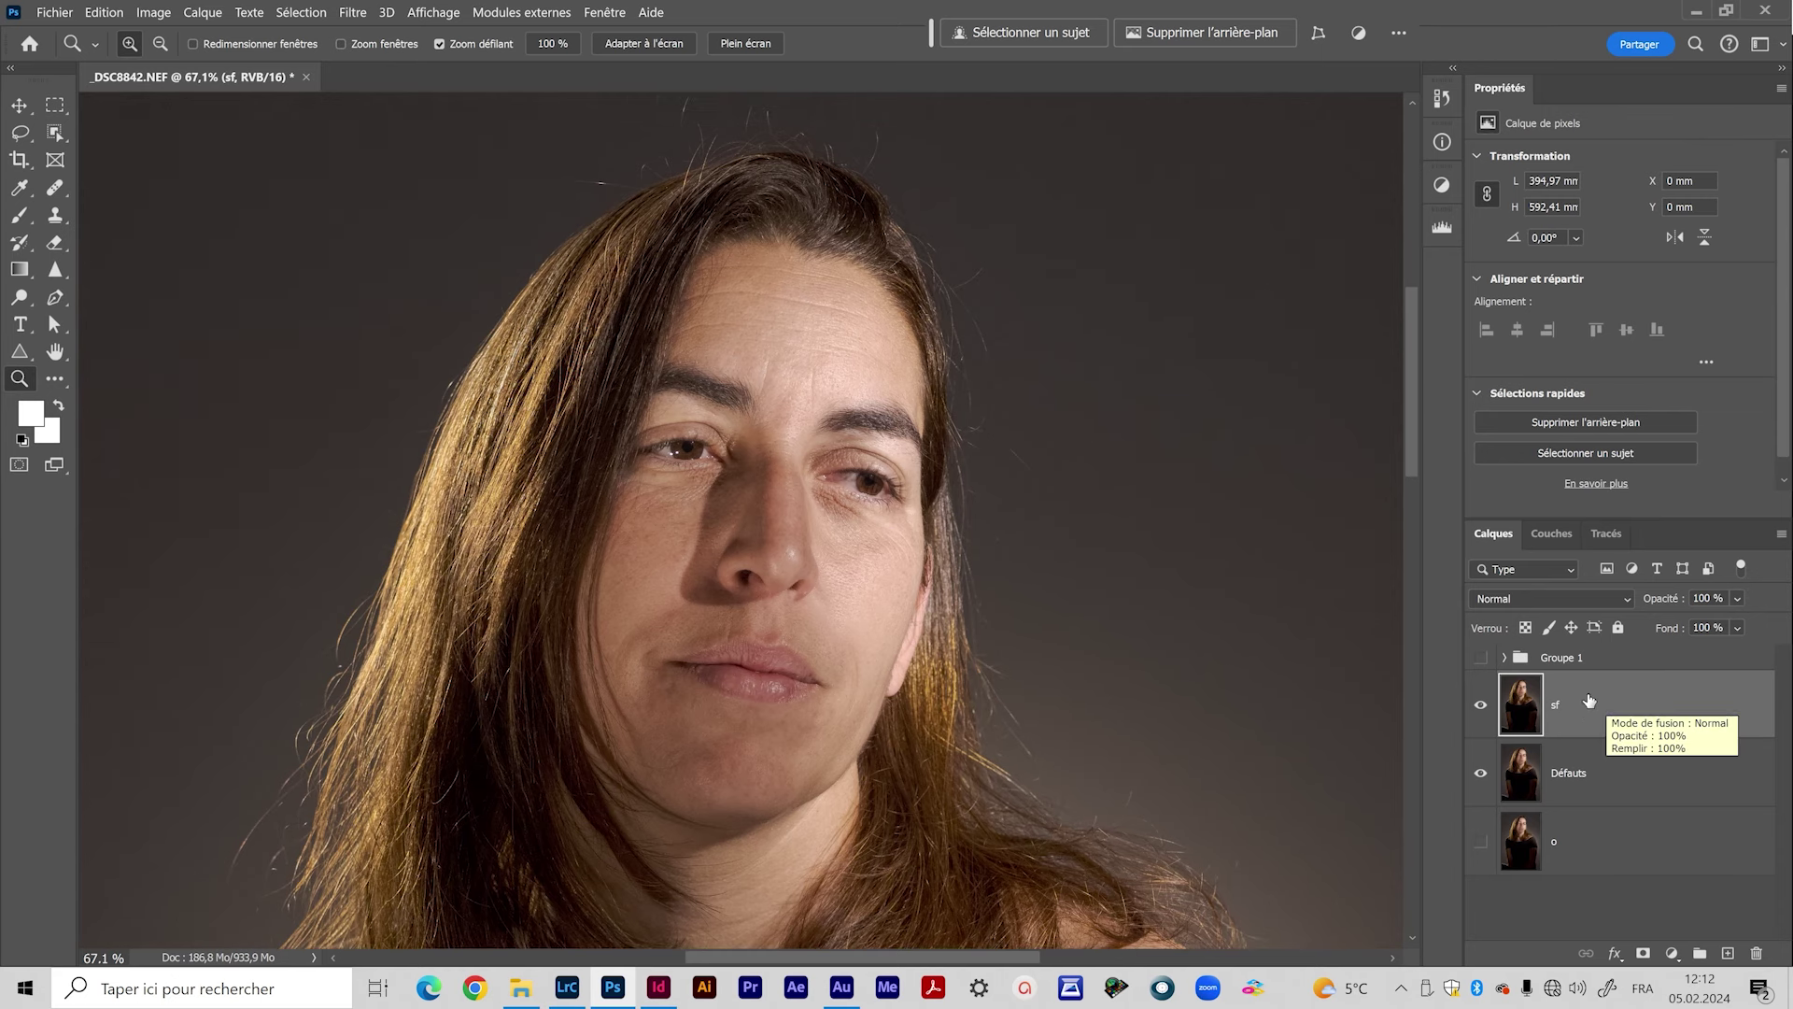
pyautogui.click(1504, 659)
pyautogui.click(1505, 658)
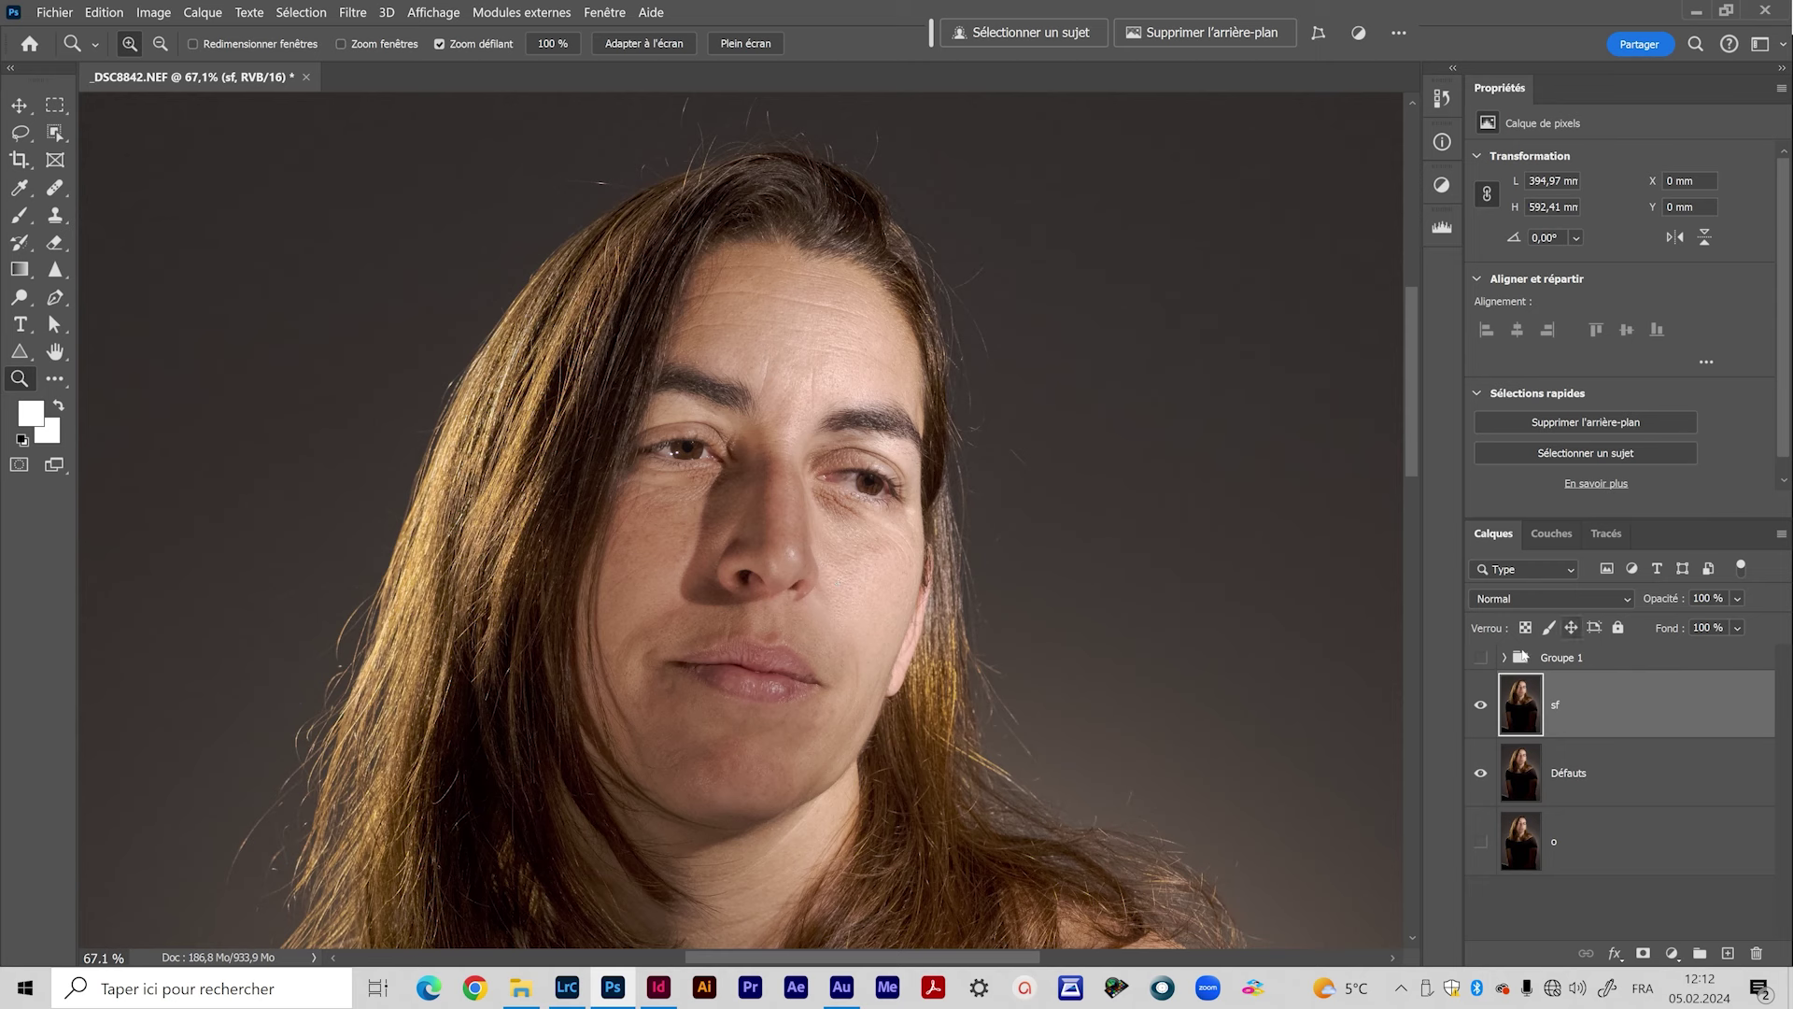
pyautogui.click(1505, 658)
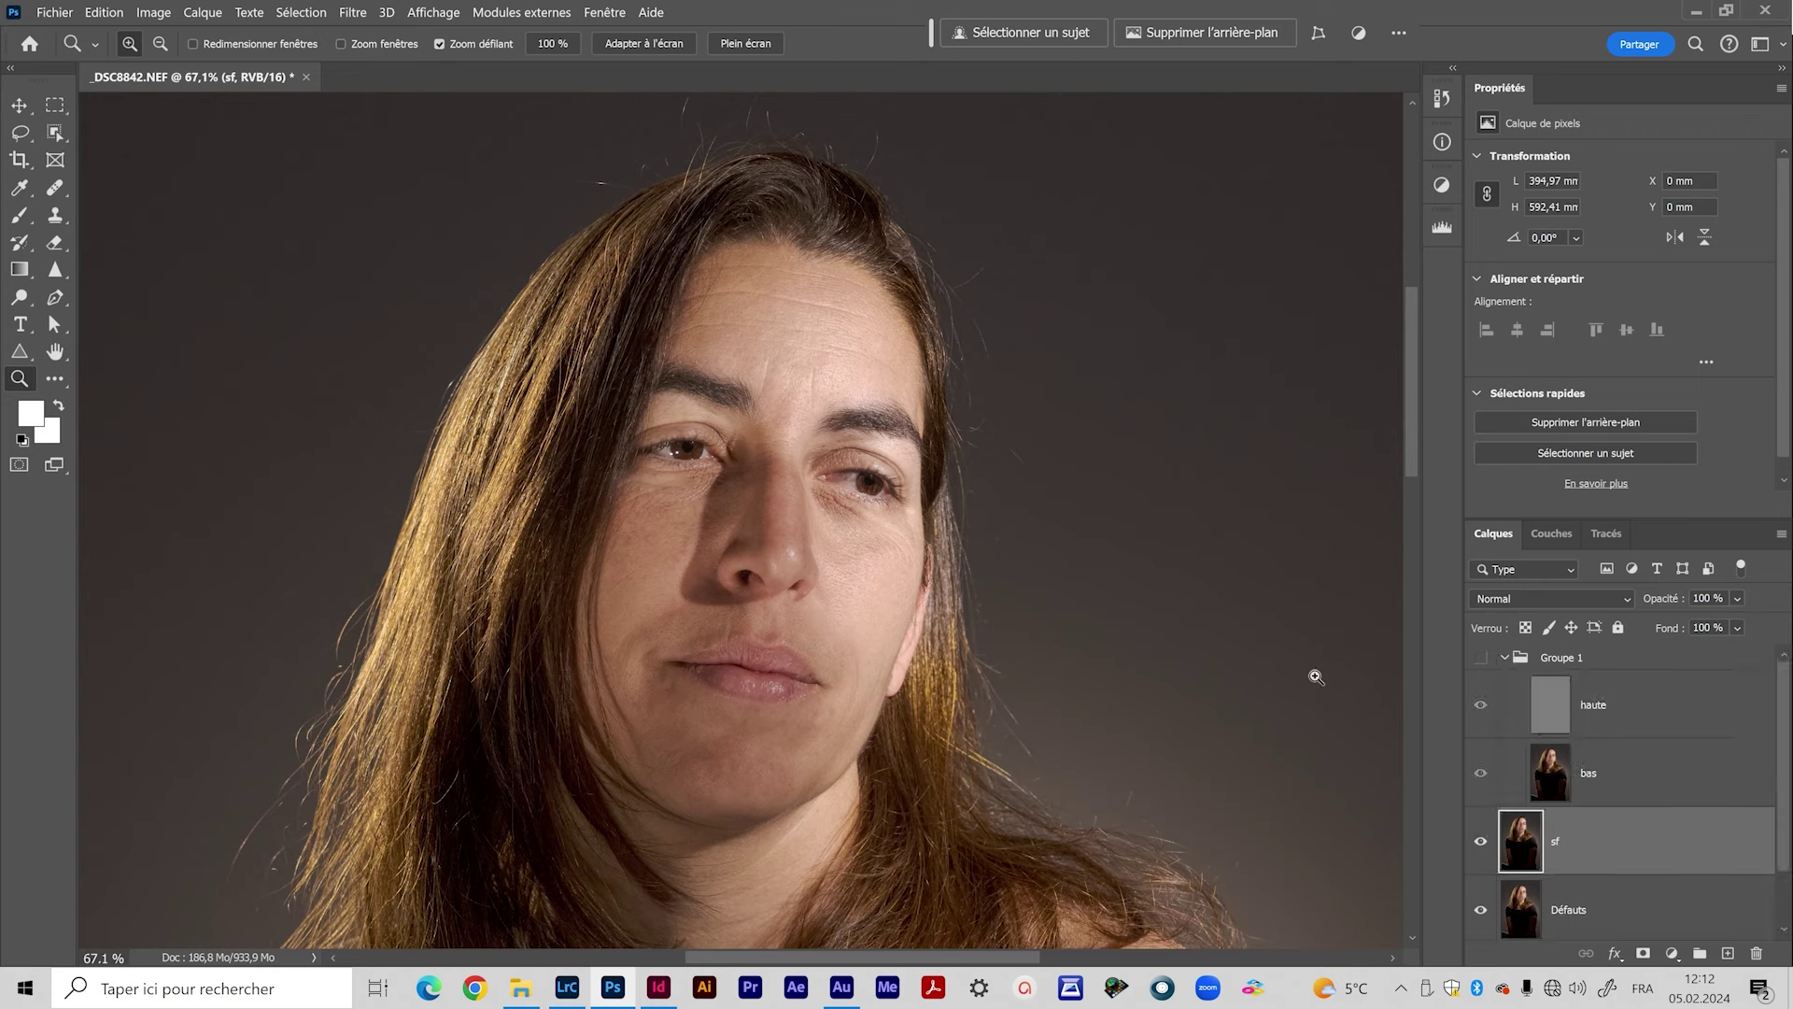
pyautogui.click(1505, 657)
pyautogui.click(104, 12)
pyautogui.moveTo(153, 12)
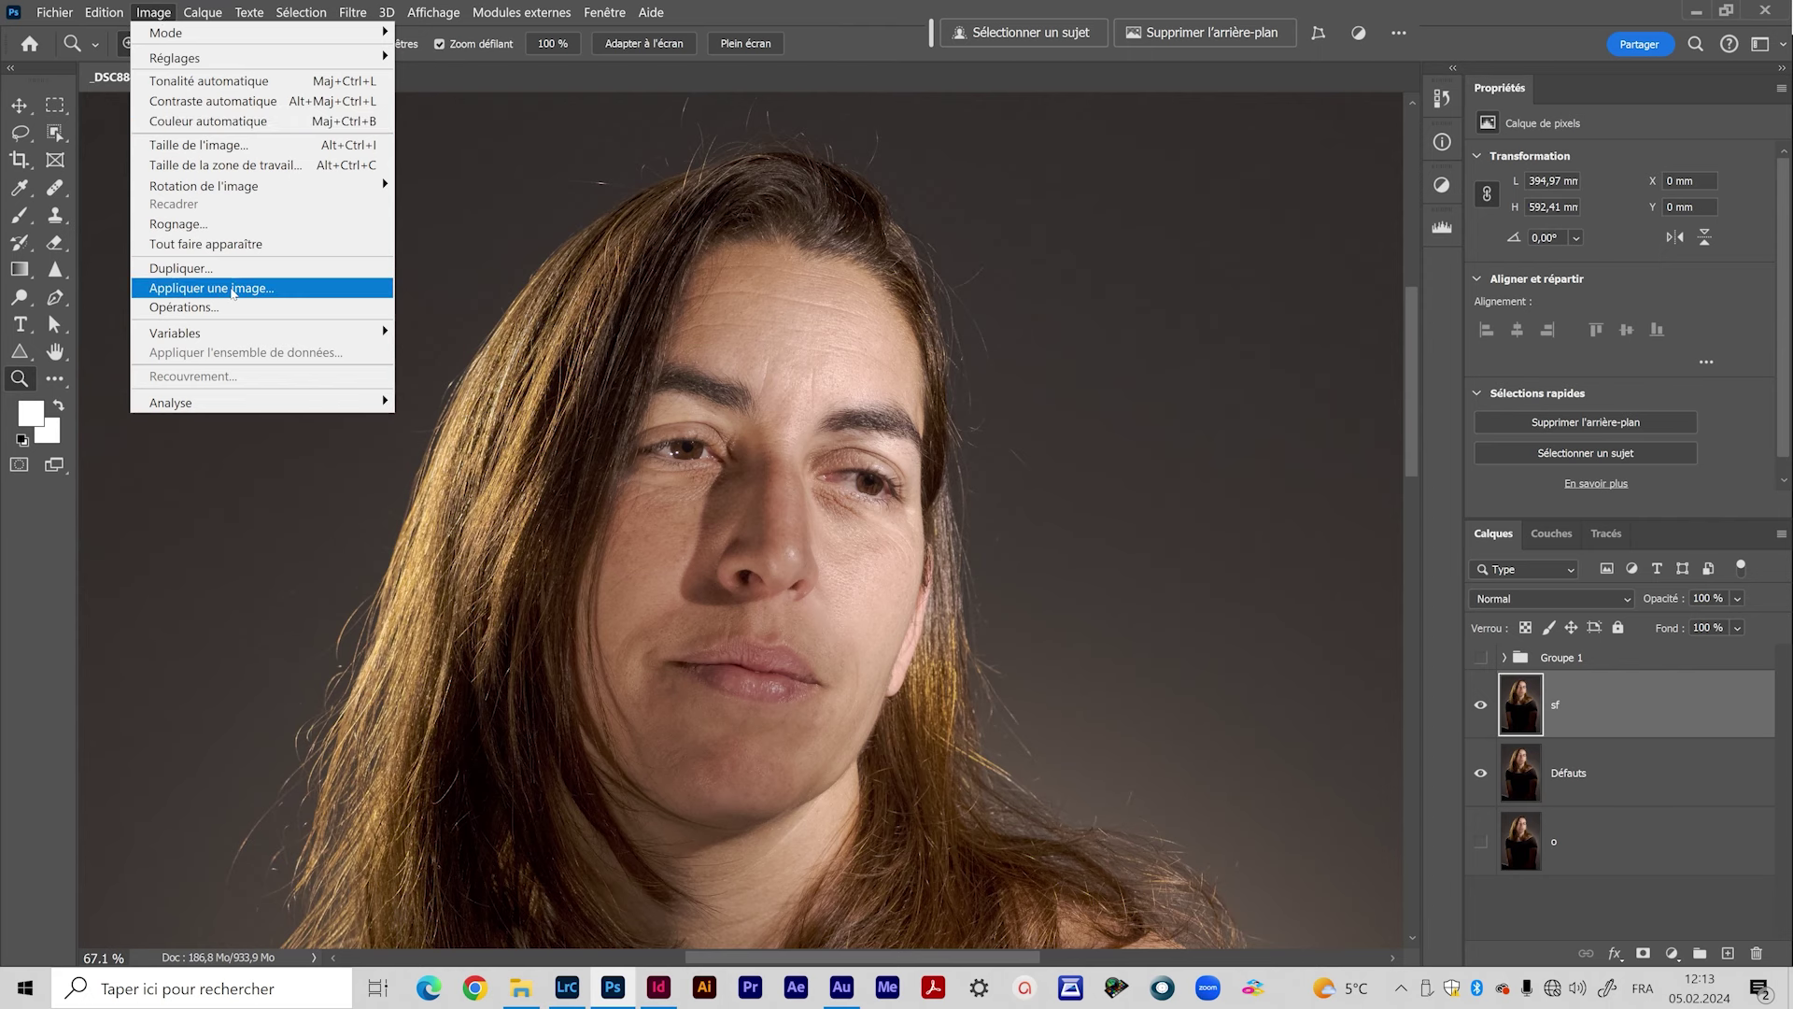
pyautogui.click(234, 290)
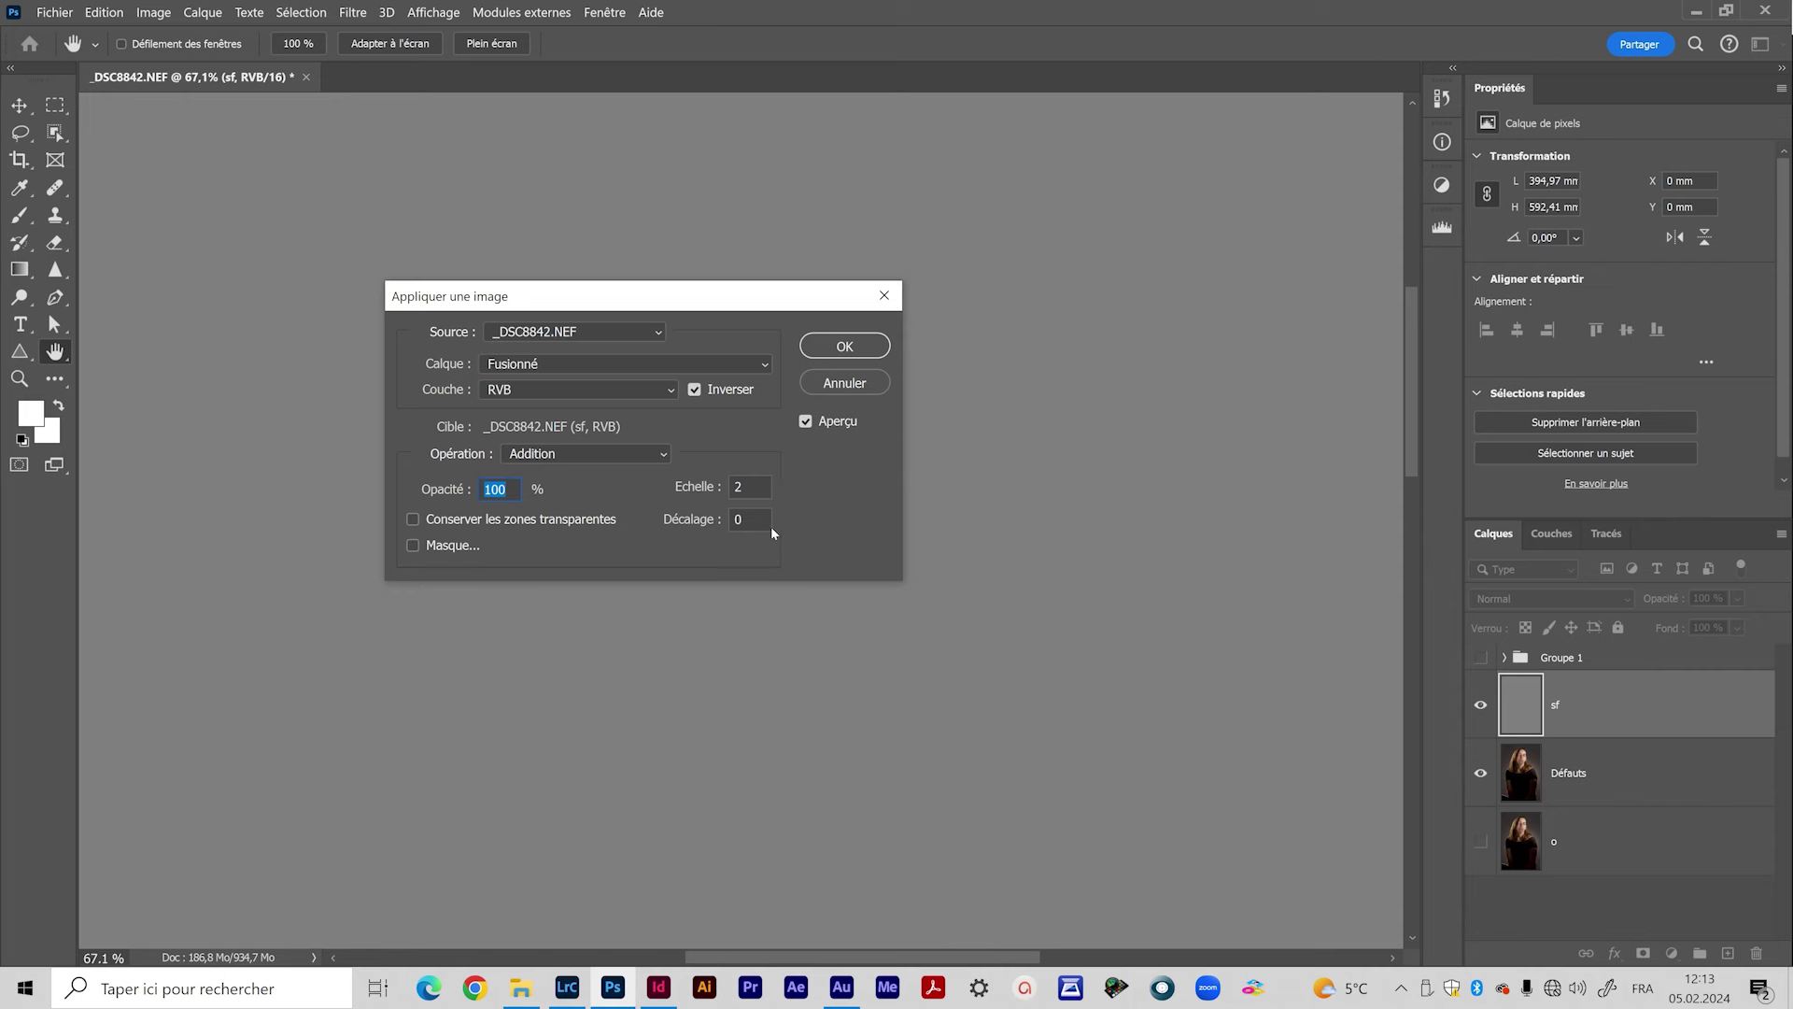
pyautogui.click(831, 382)
pyautogui.press('z')
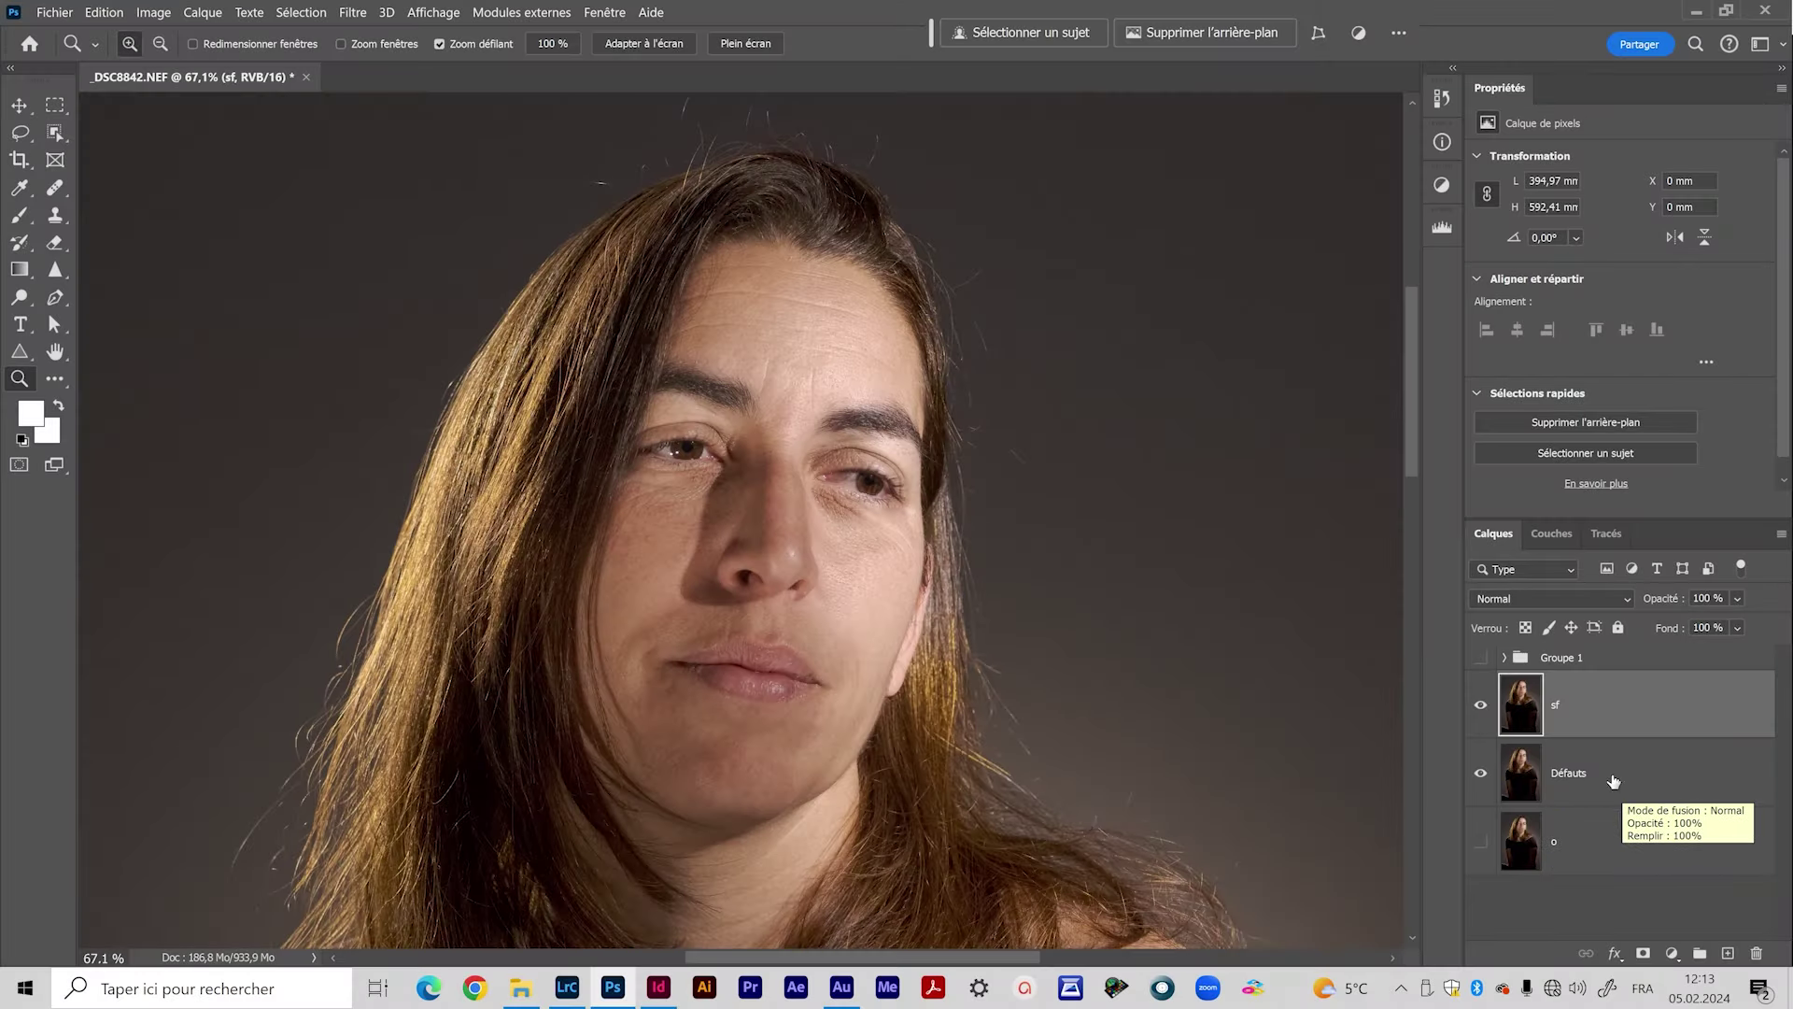
# Step: Show the o layer again and check the portrait with the sf layer hidden and shown
pyautogui.click(1480, 774)
pyautogui.click(1481, 841)
pyautogui.click(1480, 704)
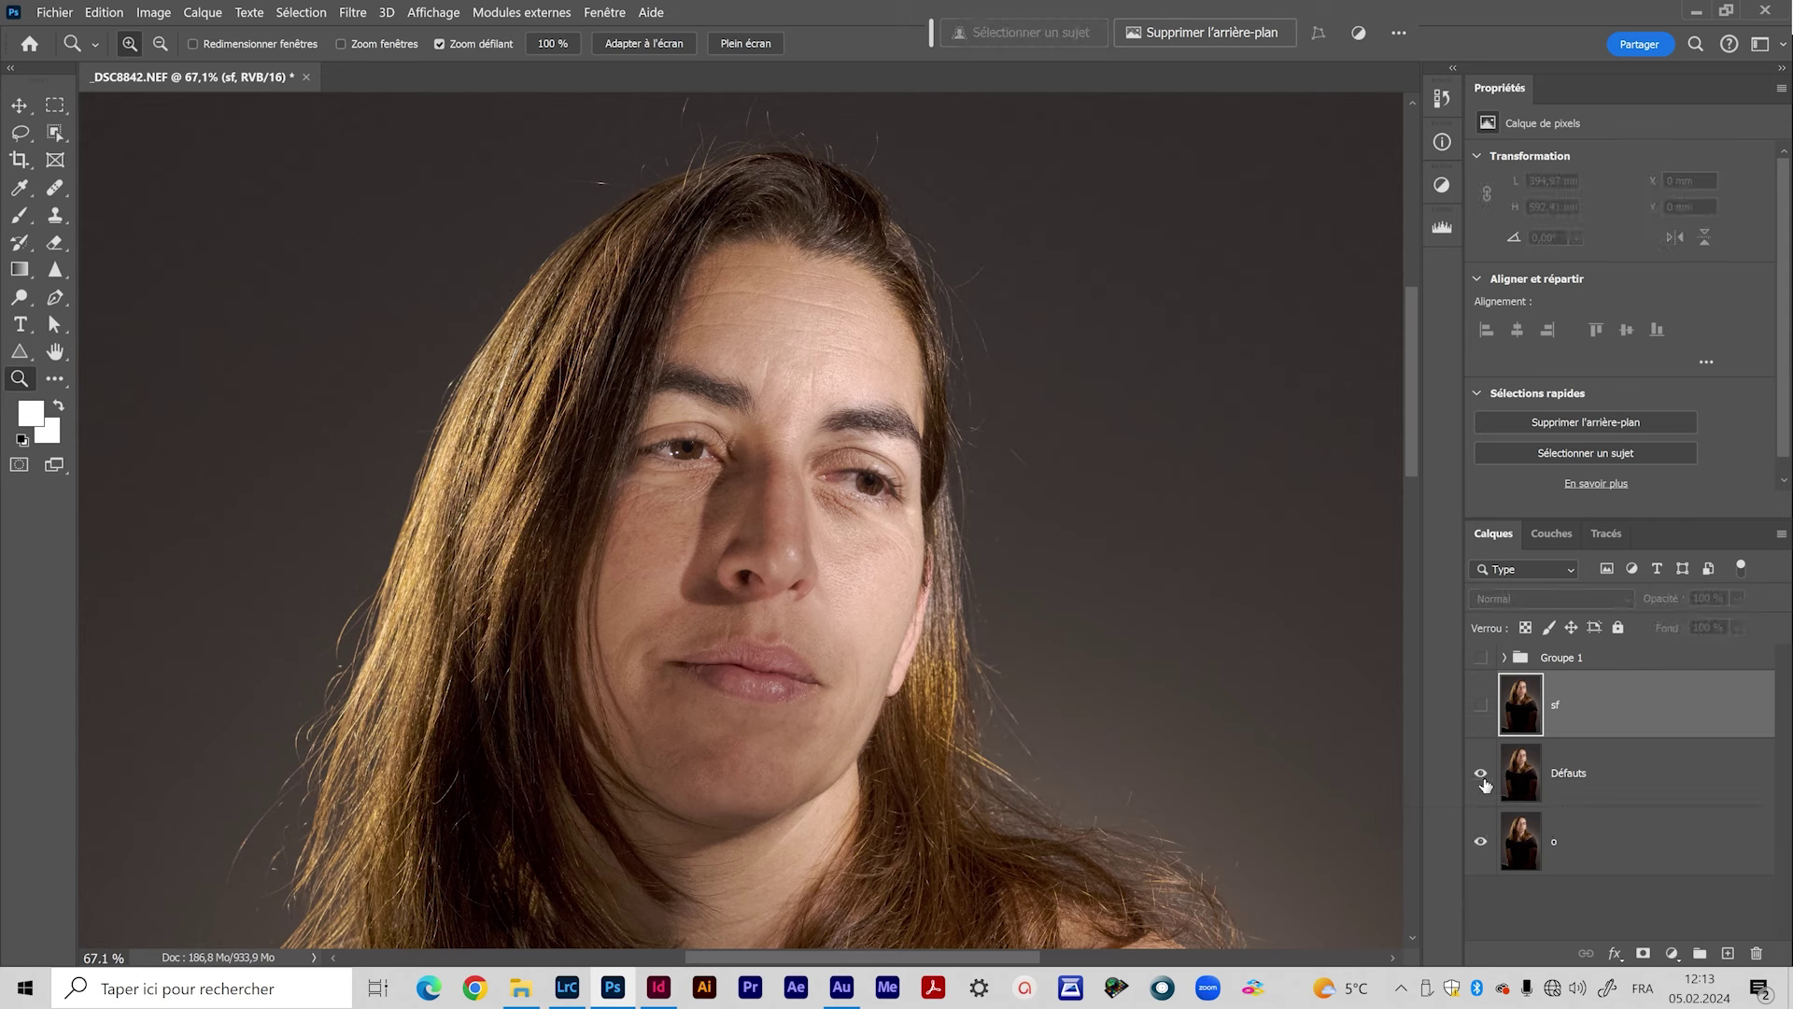
pyautogui.click(1482, 708)
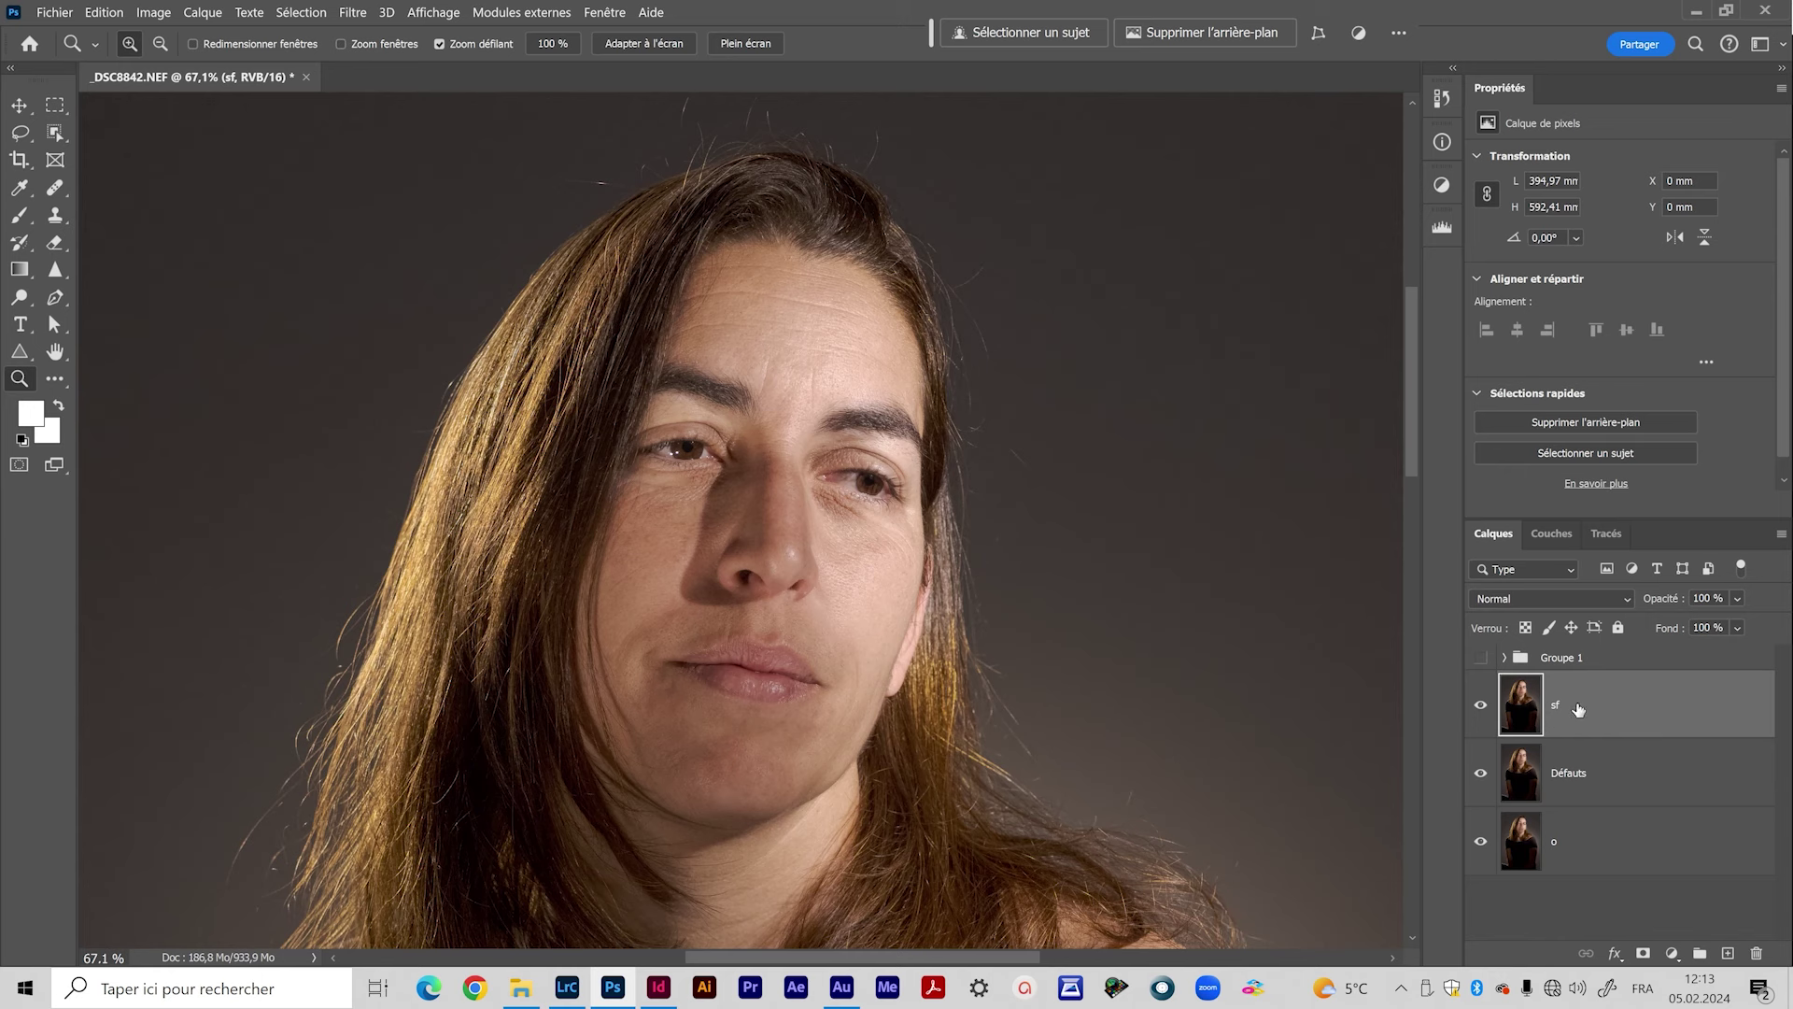
# Step: Set the sf layer's blend mode to Lumière vive and invert its colours
pyautogui.click(1560, 596)
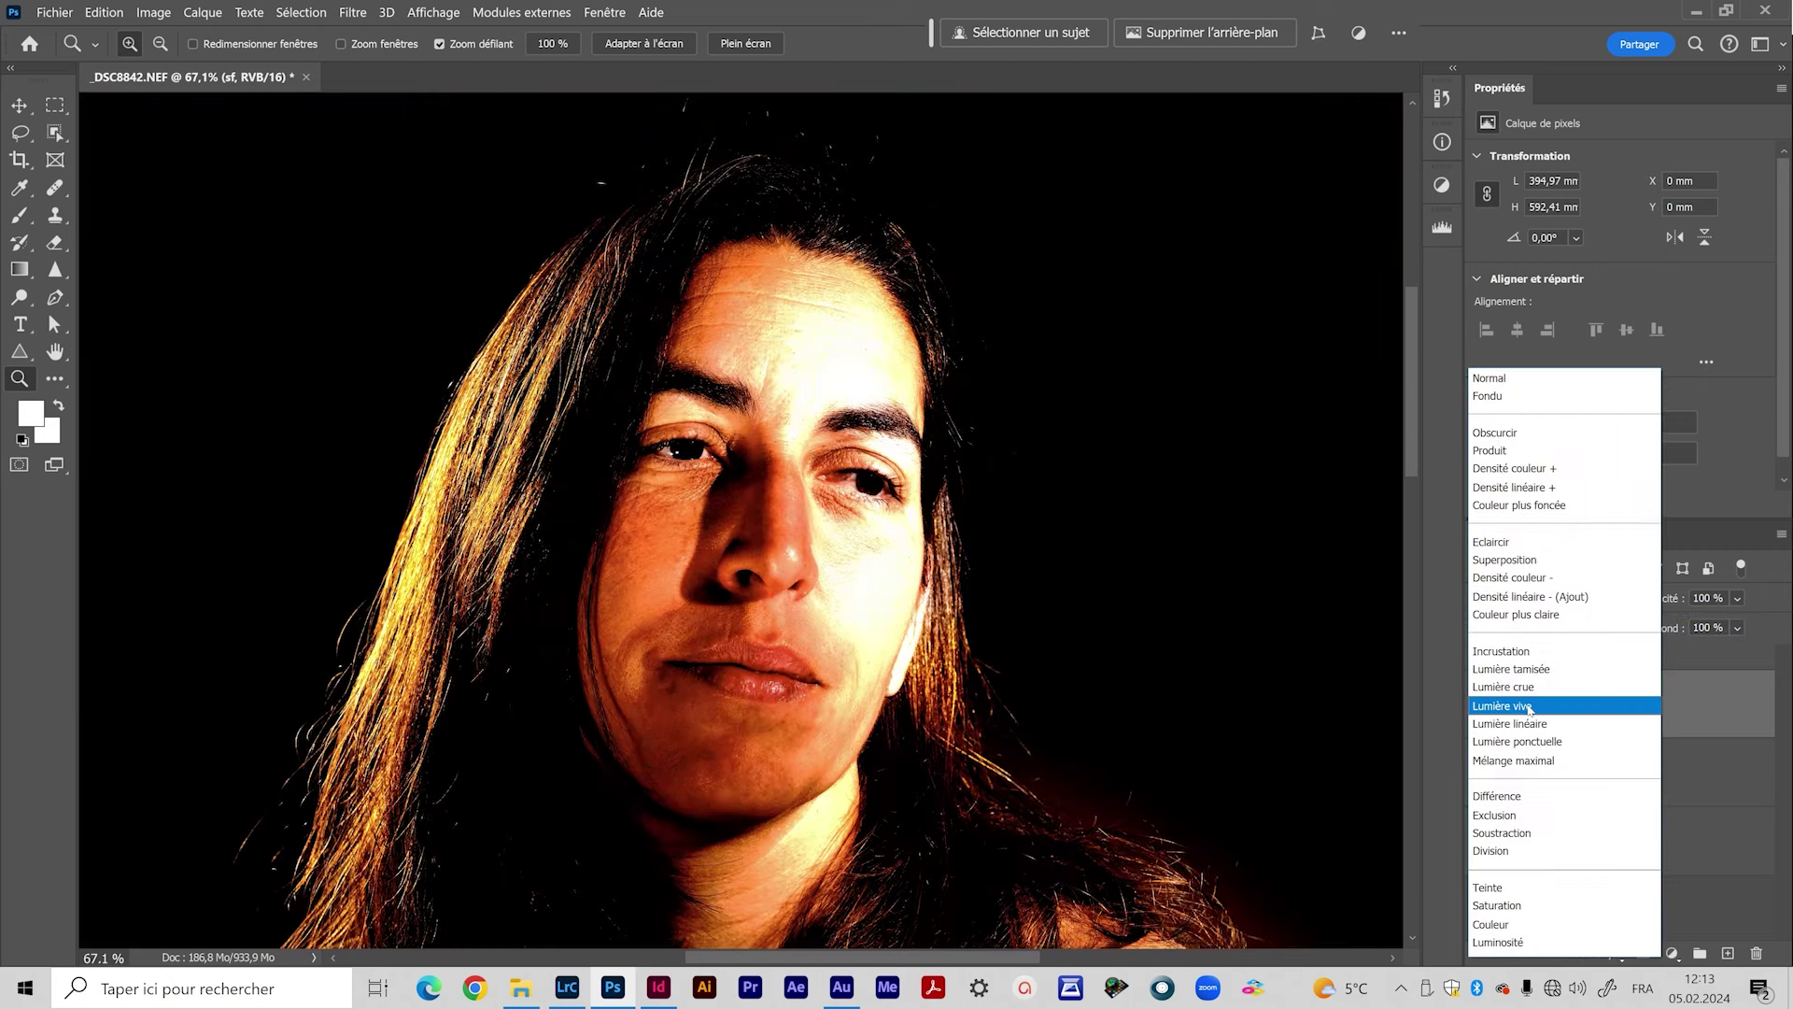
pyautogui.click(1529, 706)
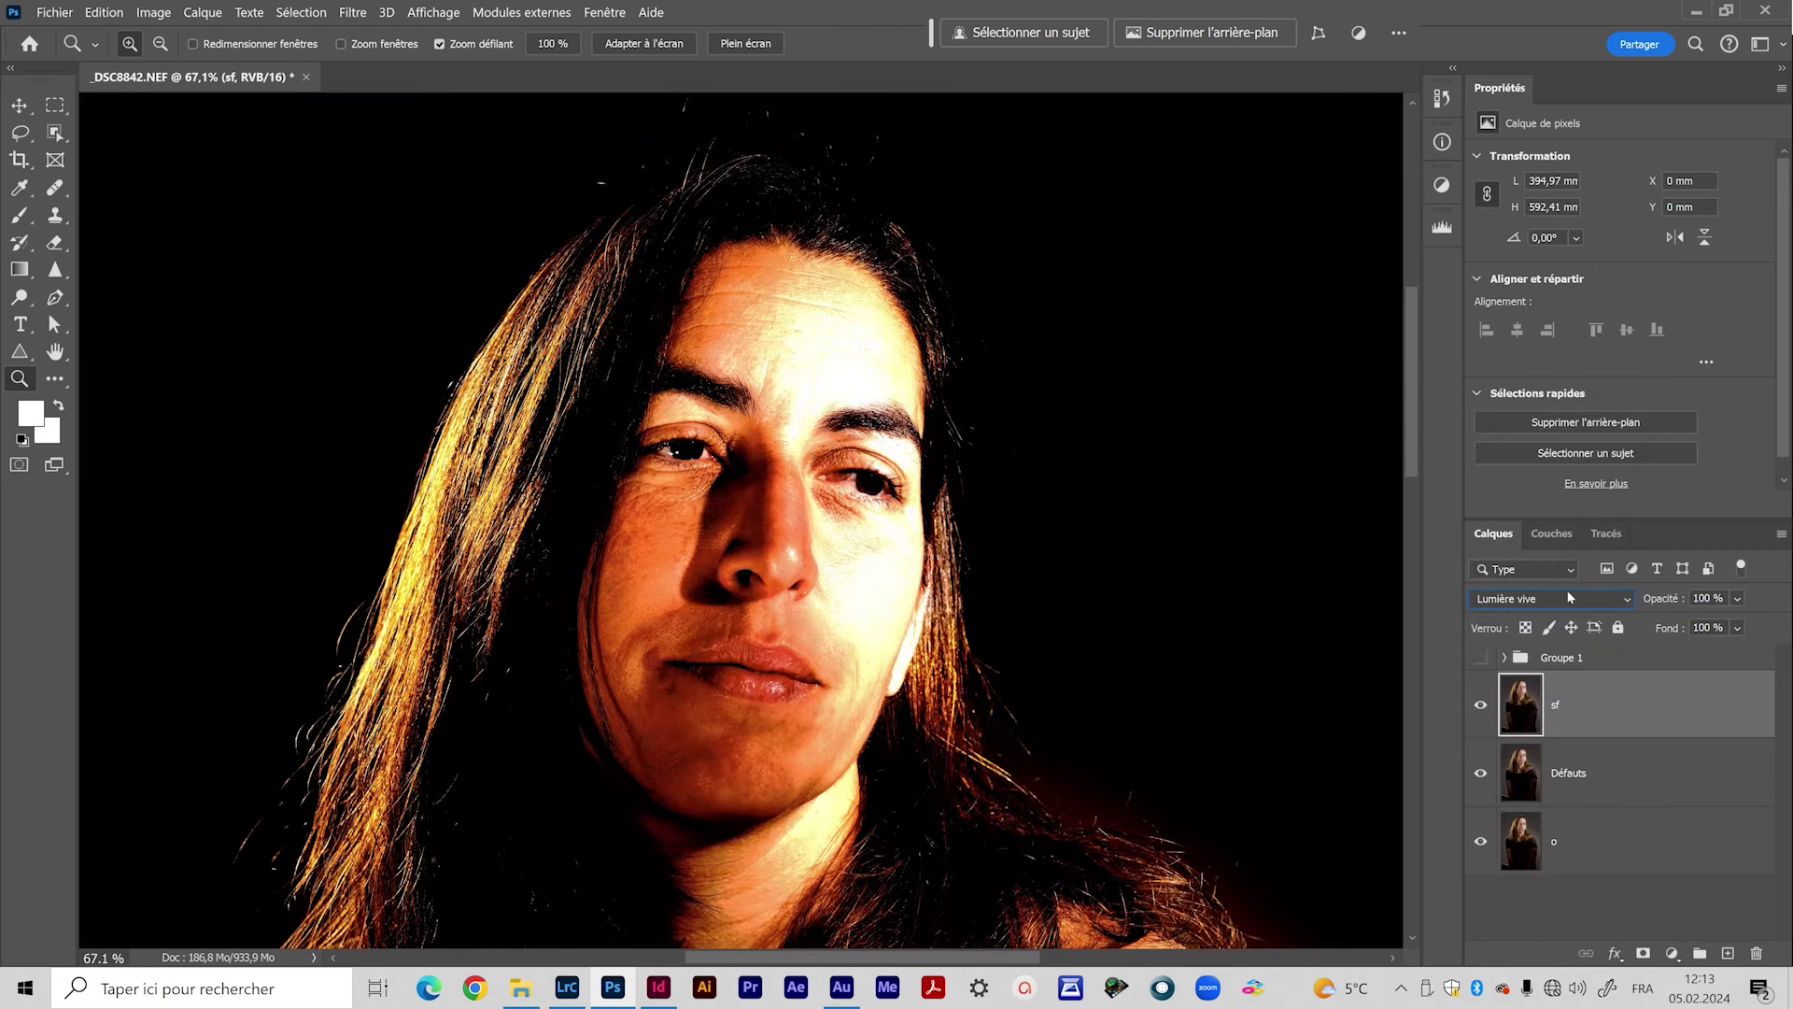
pyautogui.scroll(-2, 767, 595)
pyautogui.moveTo(768, 595); pyautogui.dragTo(909, 724)
pyautogui.scroll(-1, 911, 520)
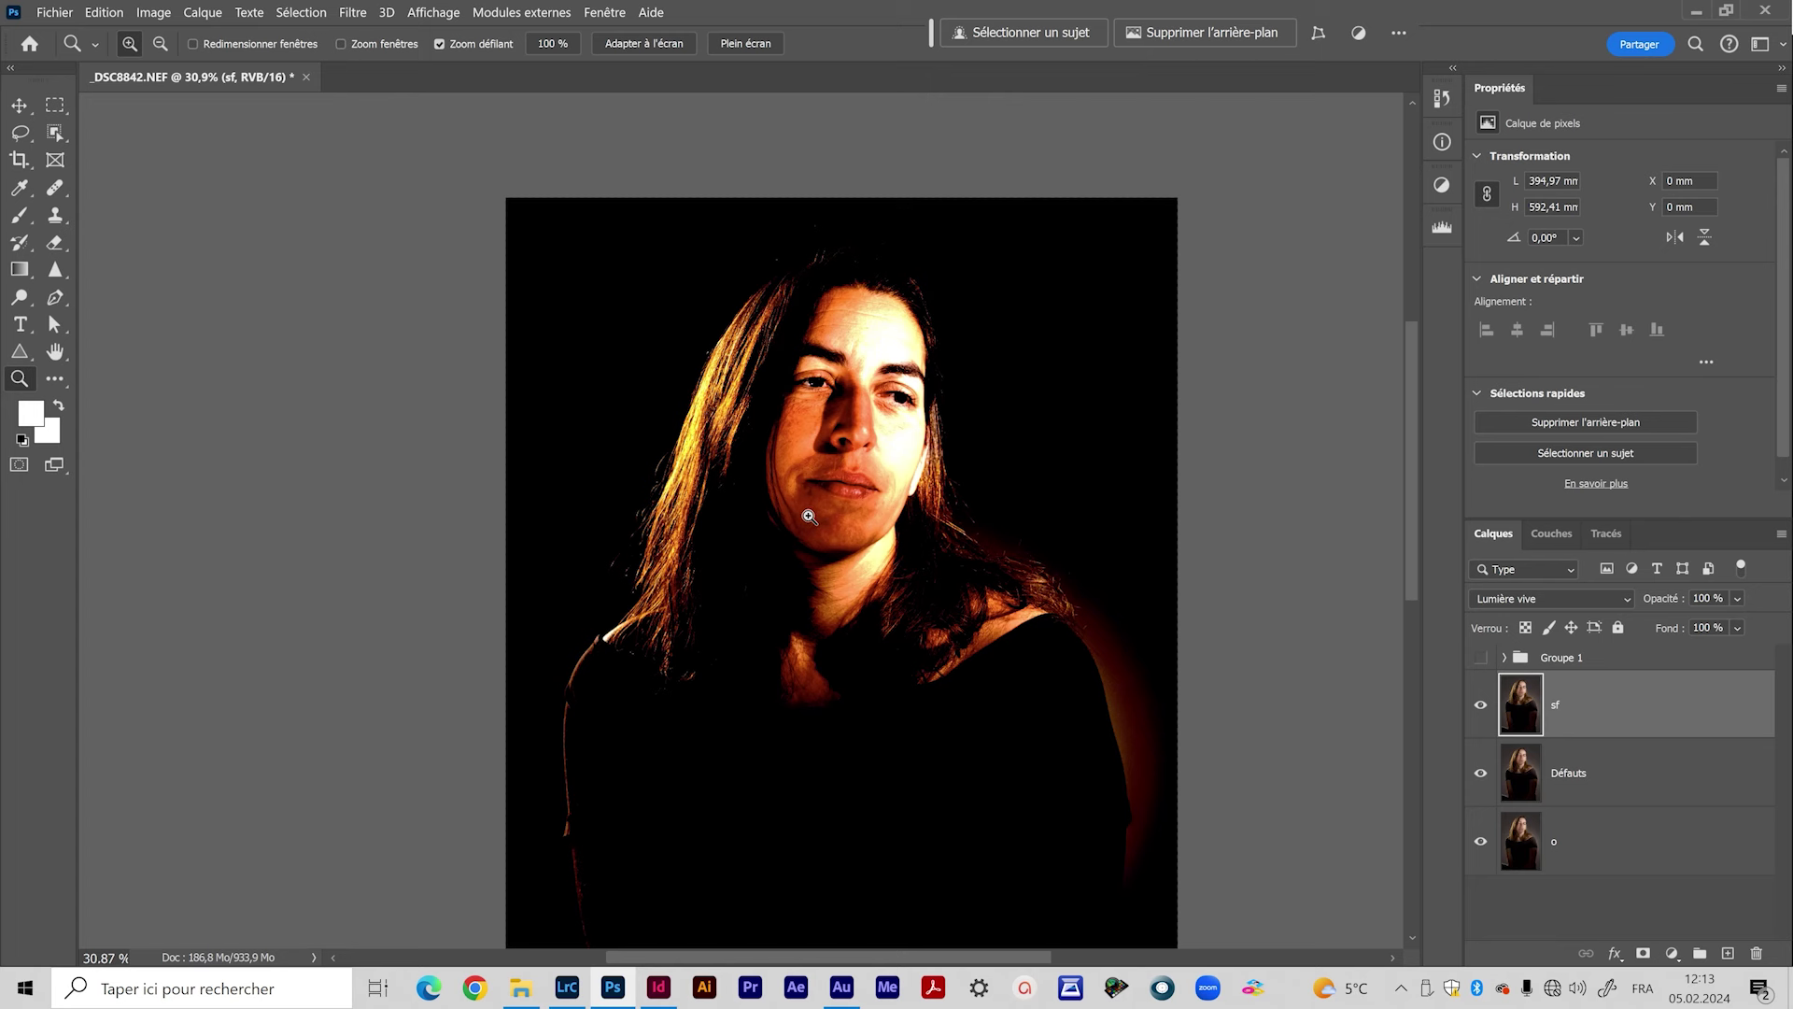
pyautogui.scroll(1, 838, 481)
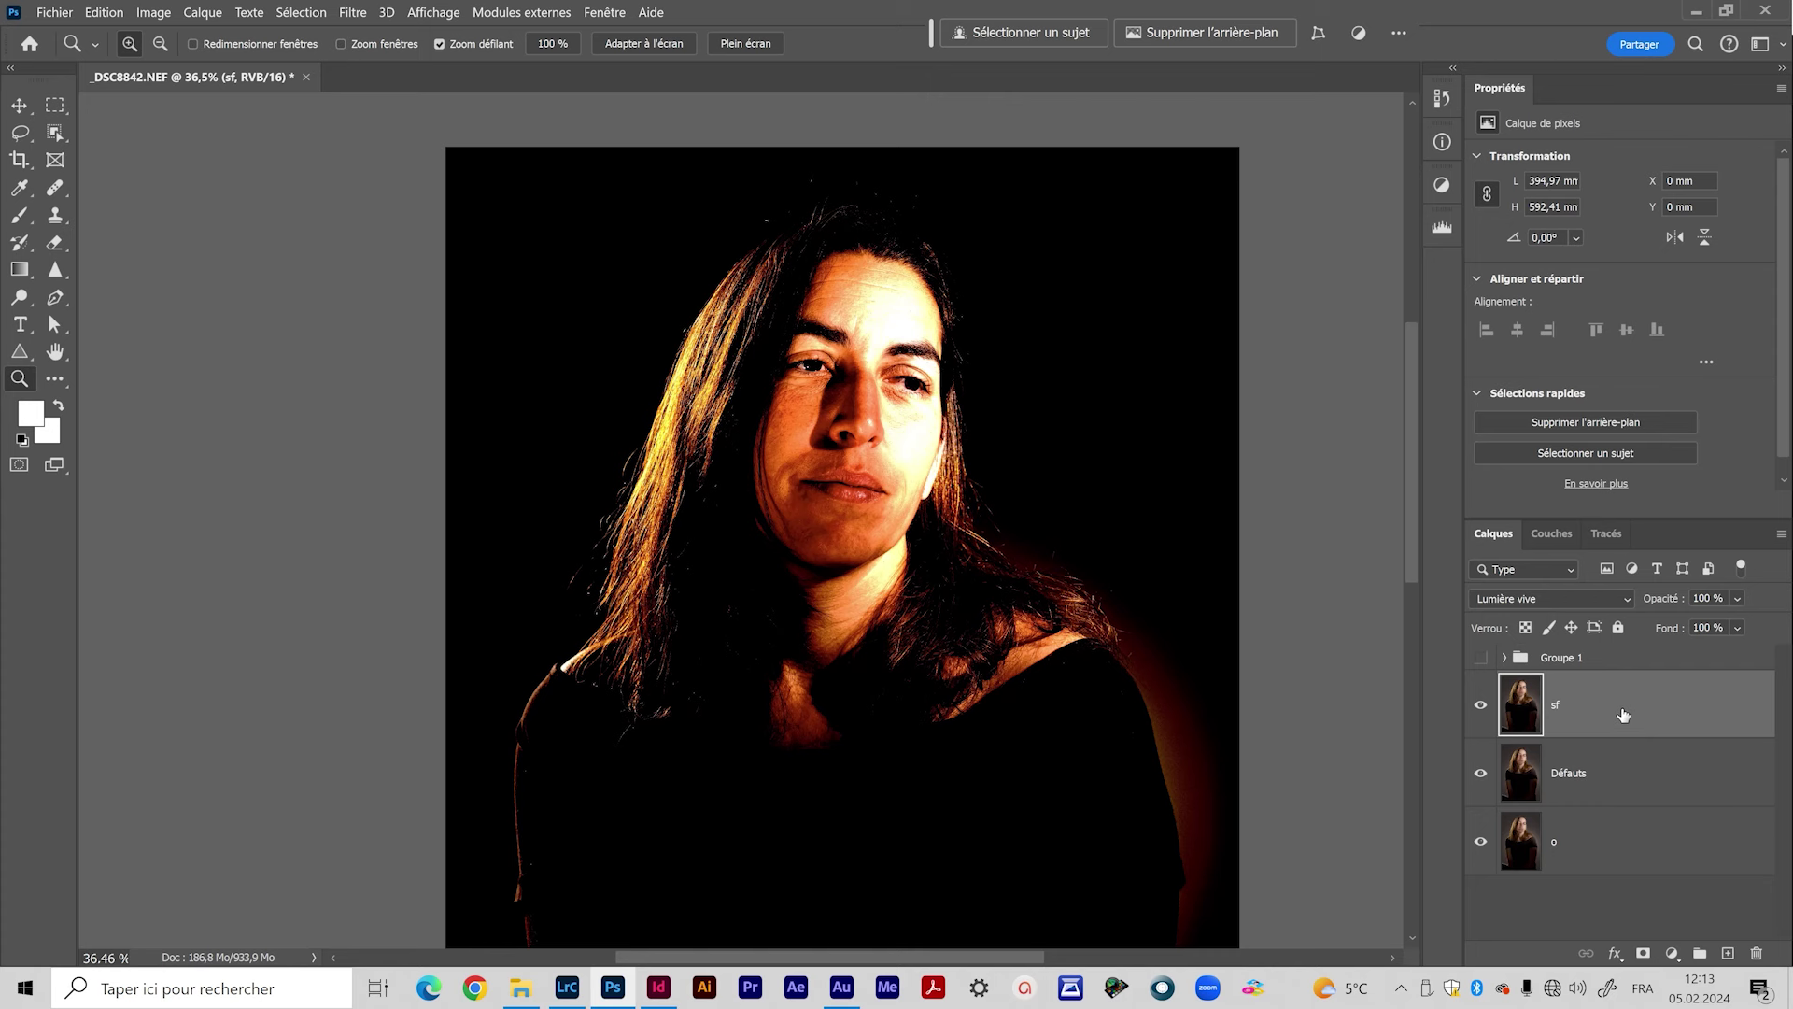
pyautogui.hotkey('ctrl', 'i')
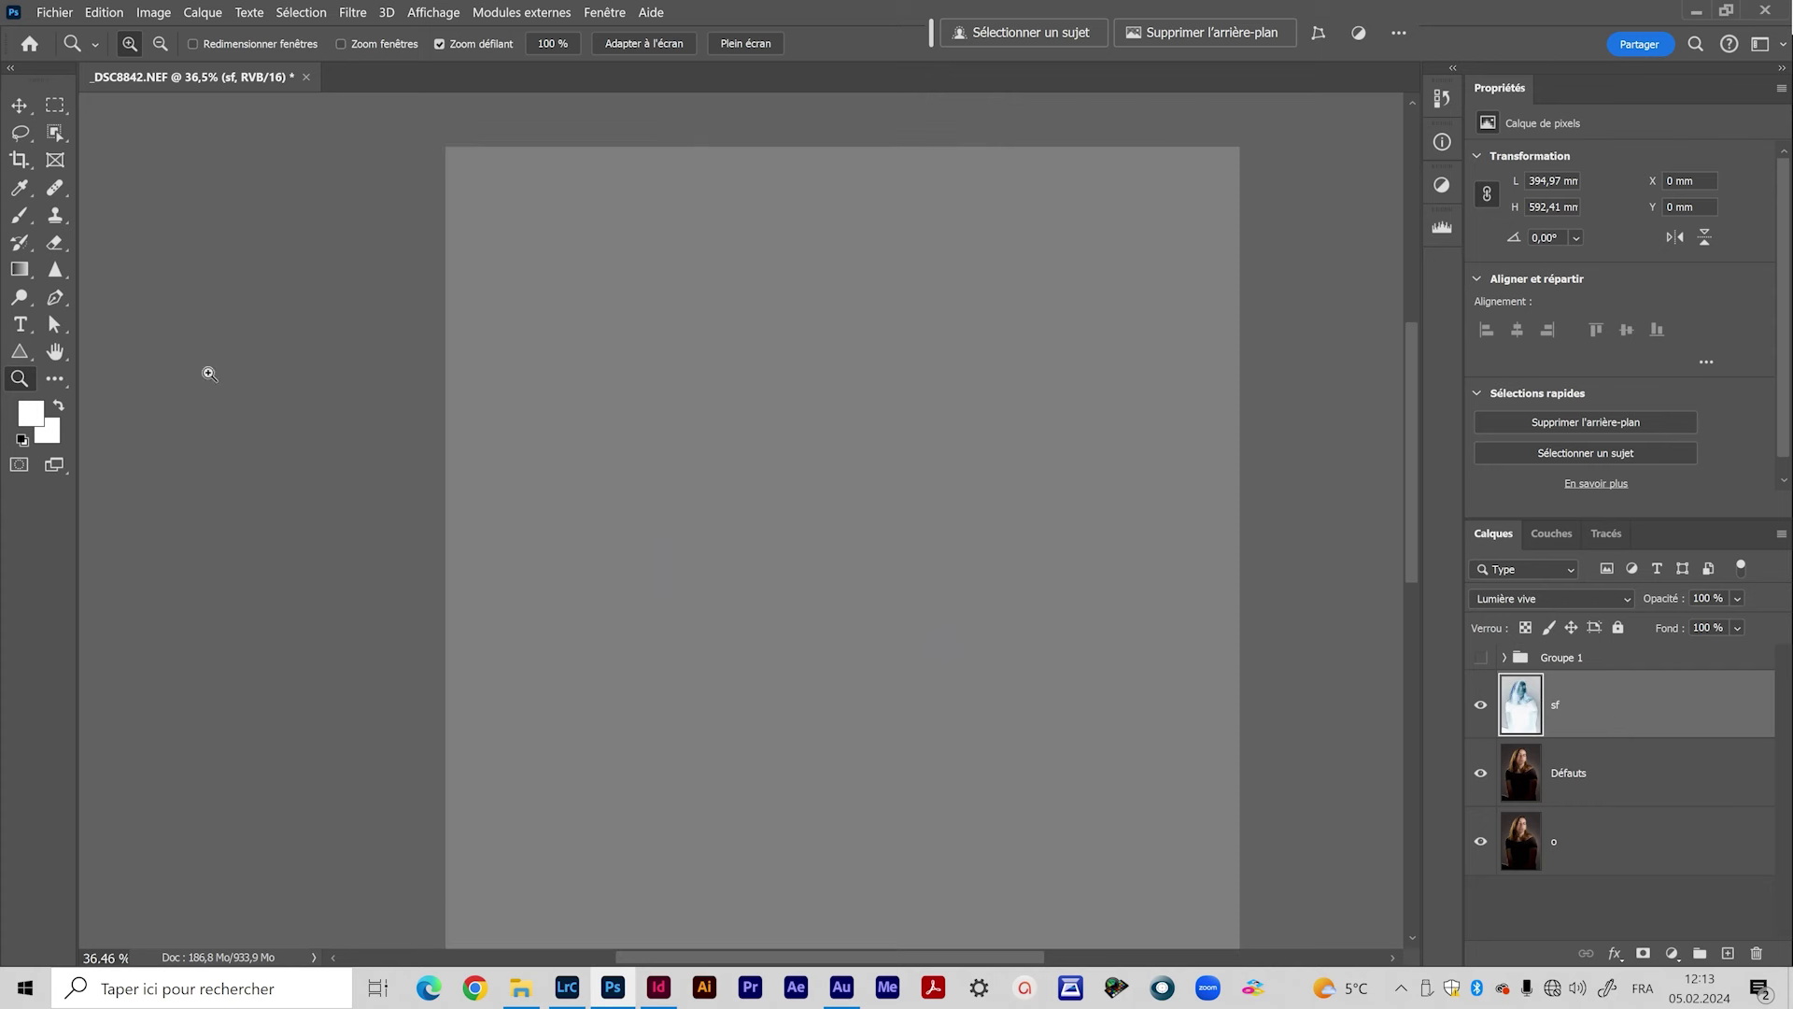
# Step: Place a second colour sampler beside the existing one on the grey image and read its RGB values
pyautogui.click(24, 191)
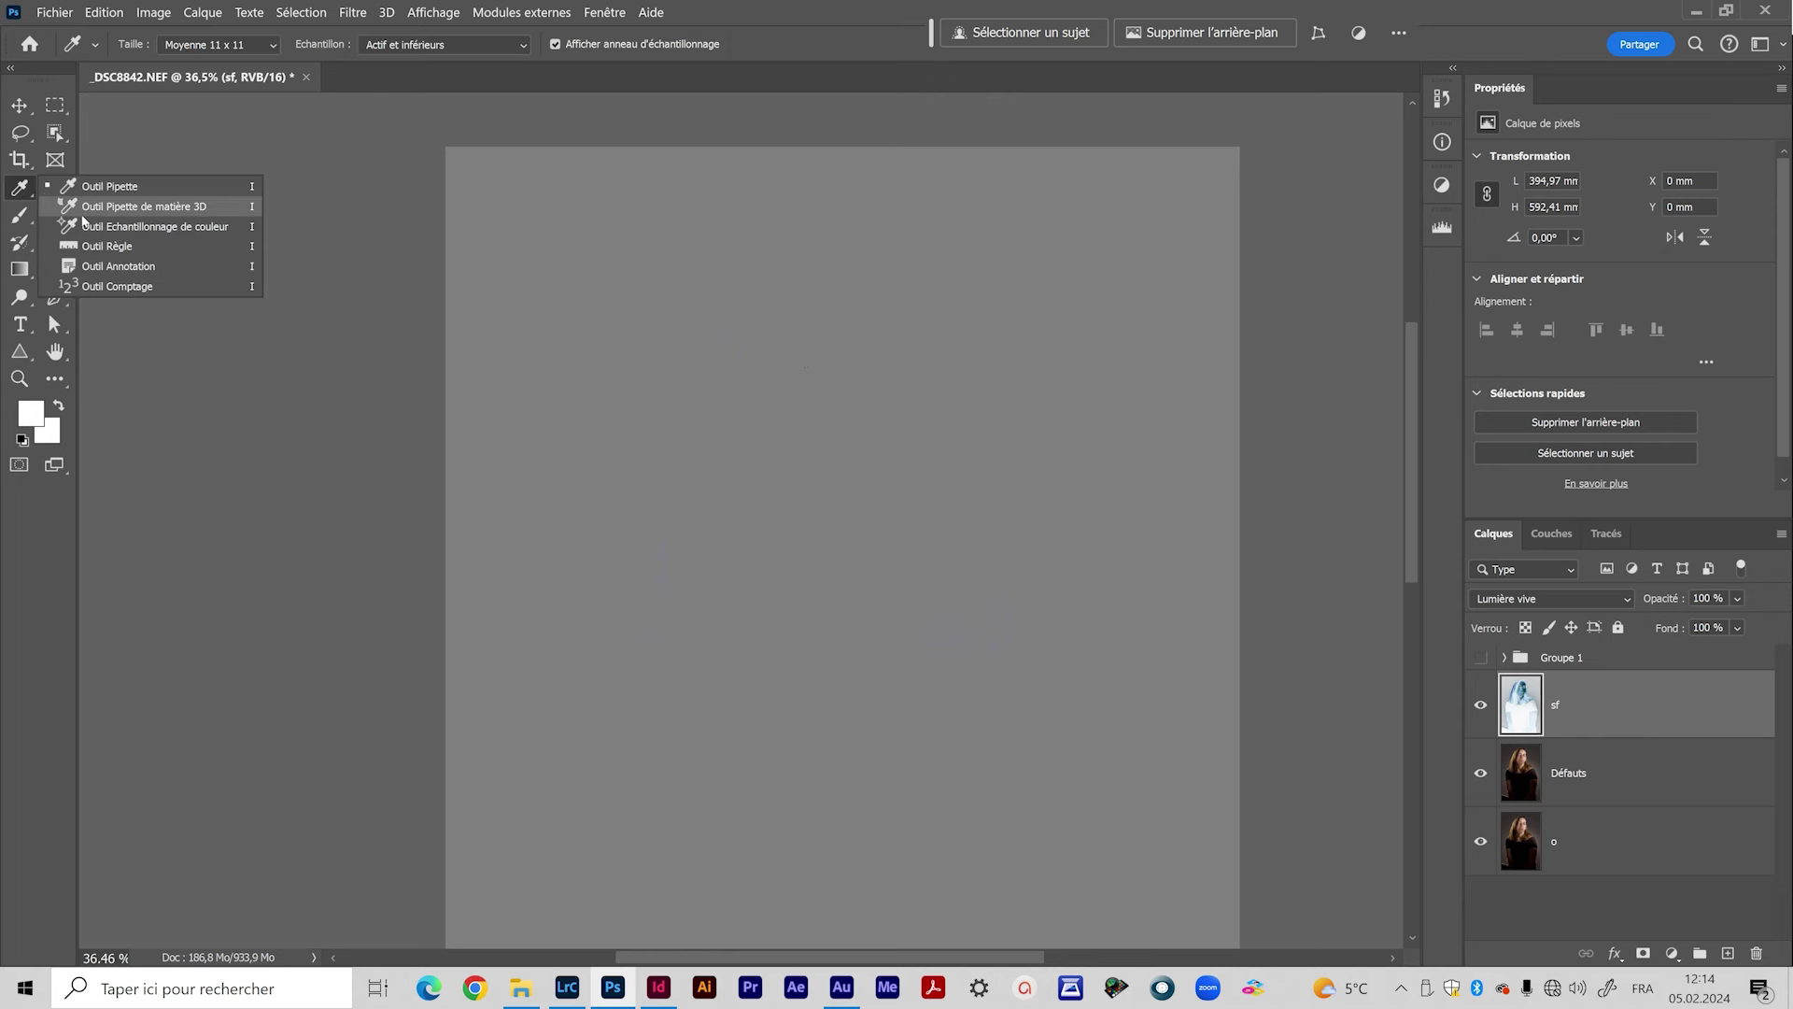
pyautogui.click(94, 226)
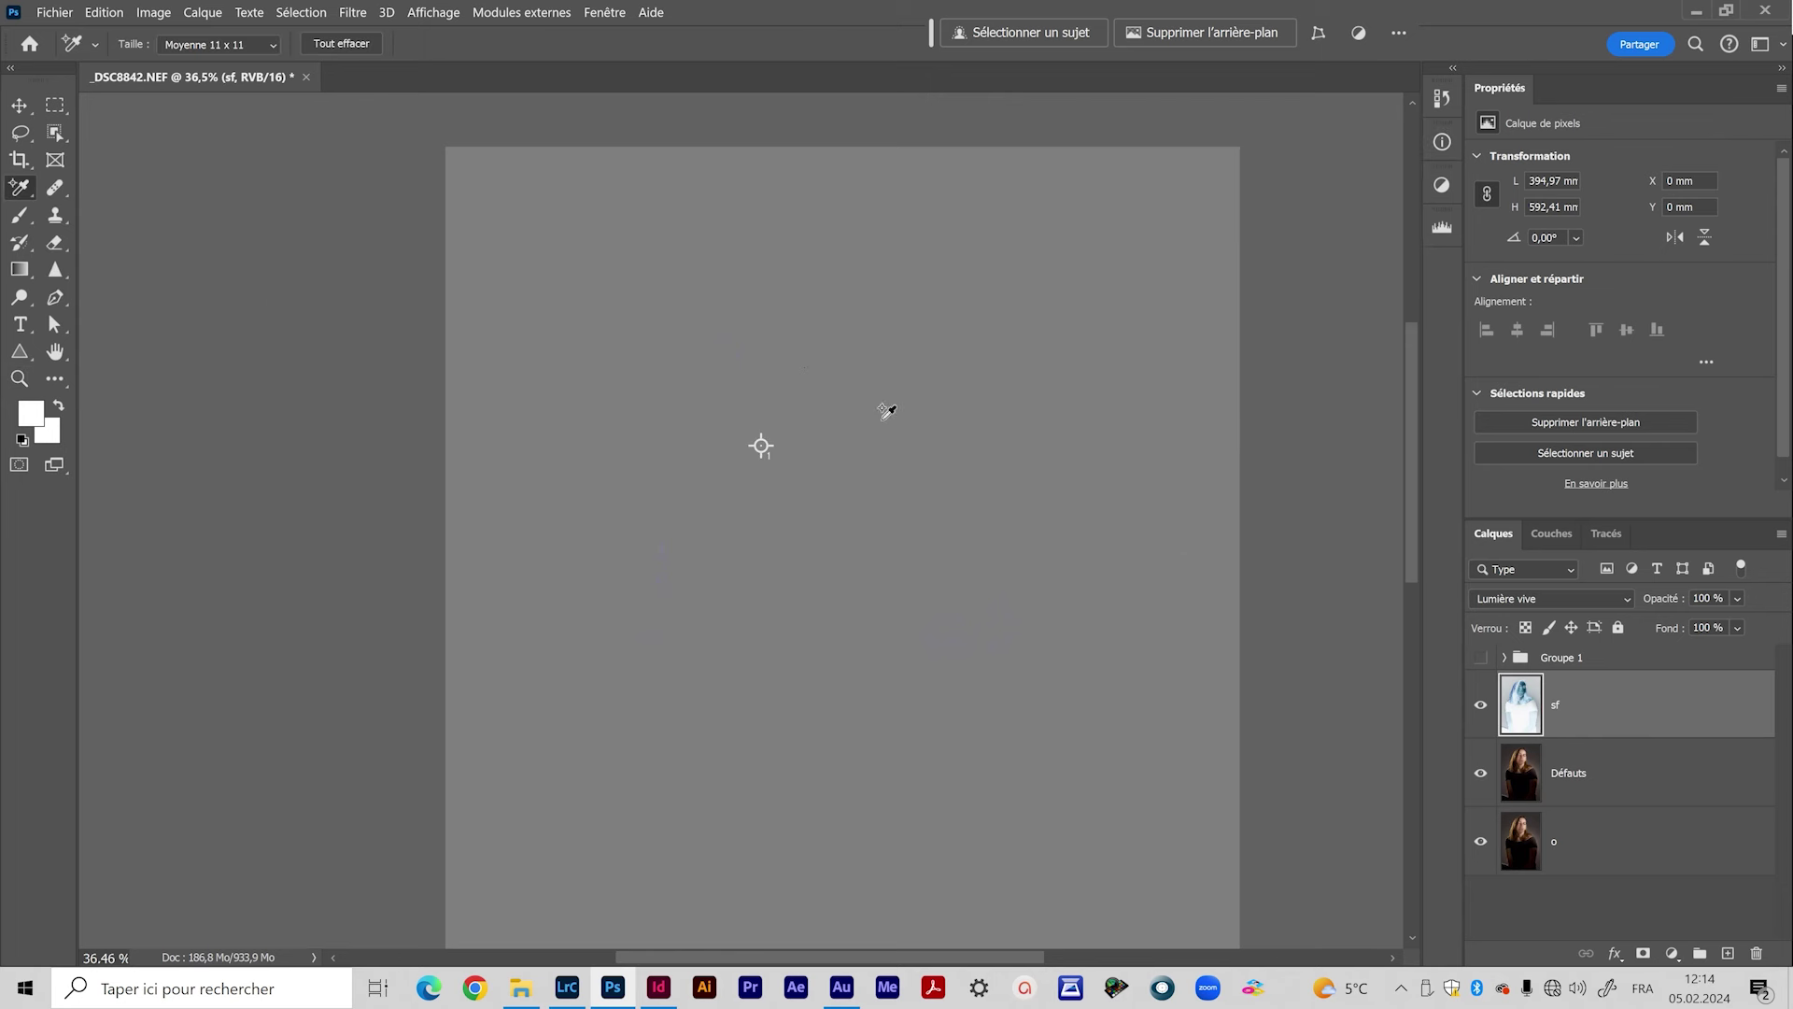
pyautogui.click(796, 446)
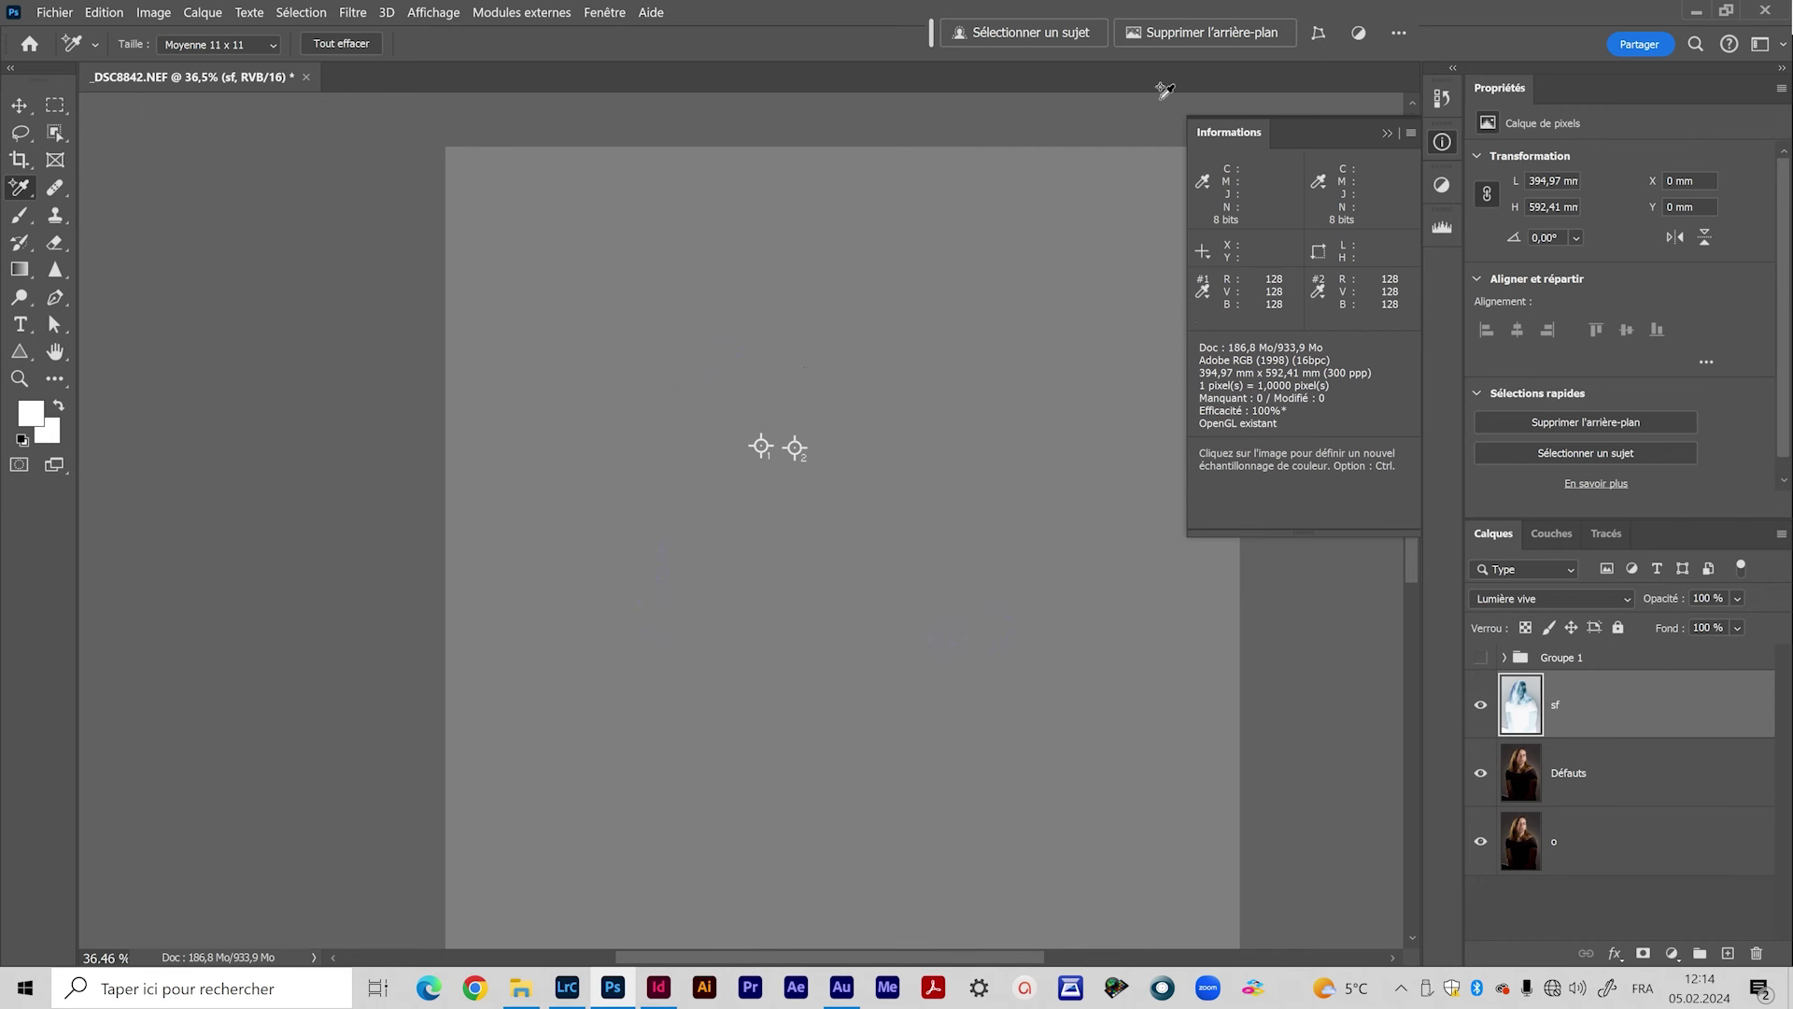
pyautogui.click(1387, 132)
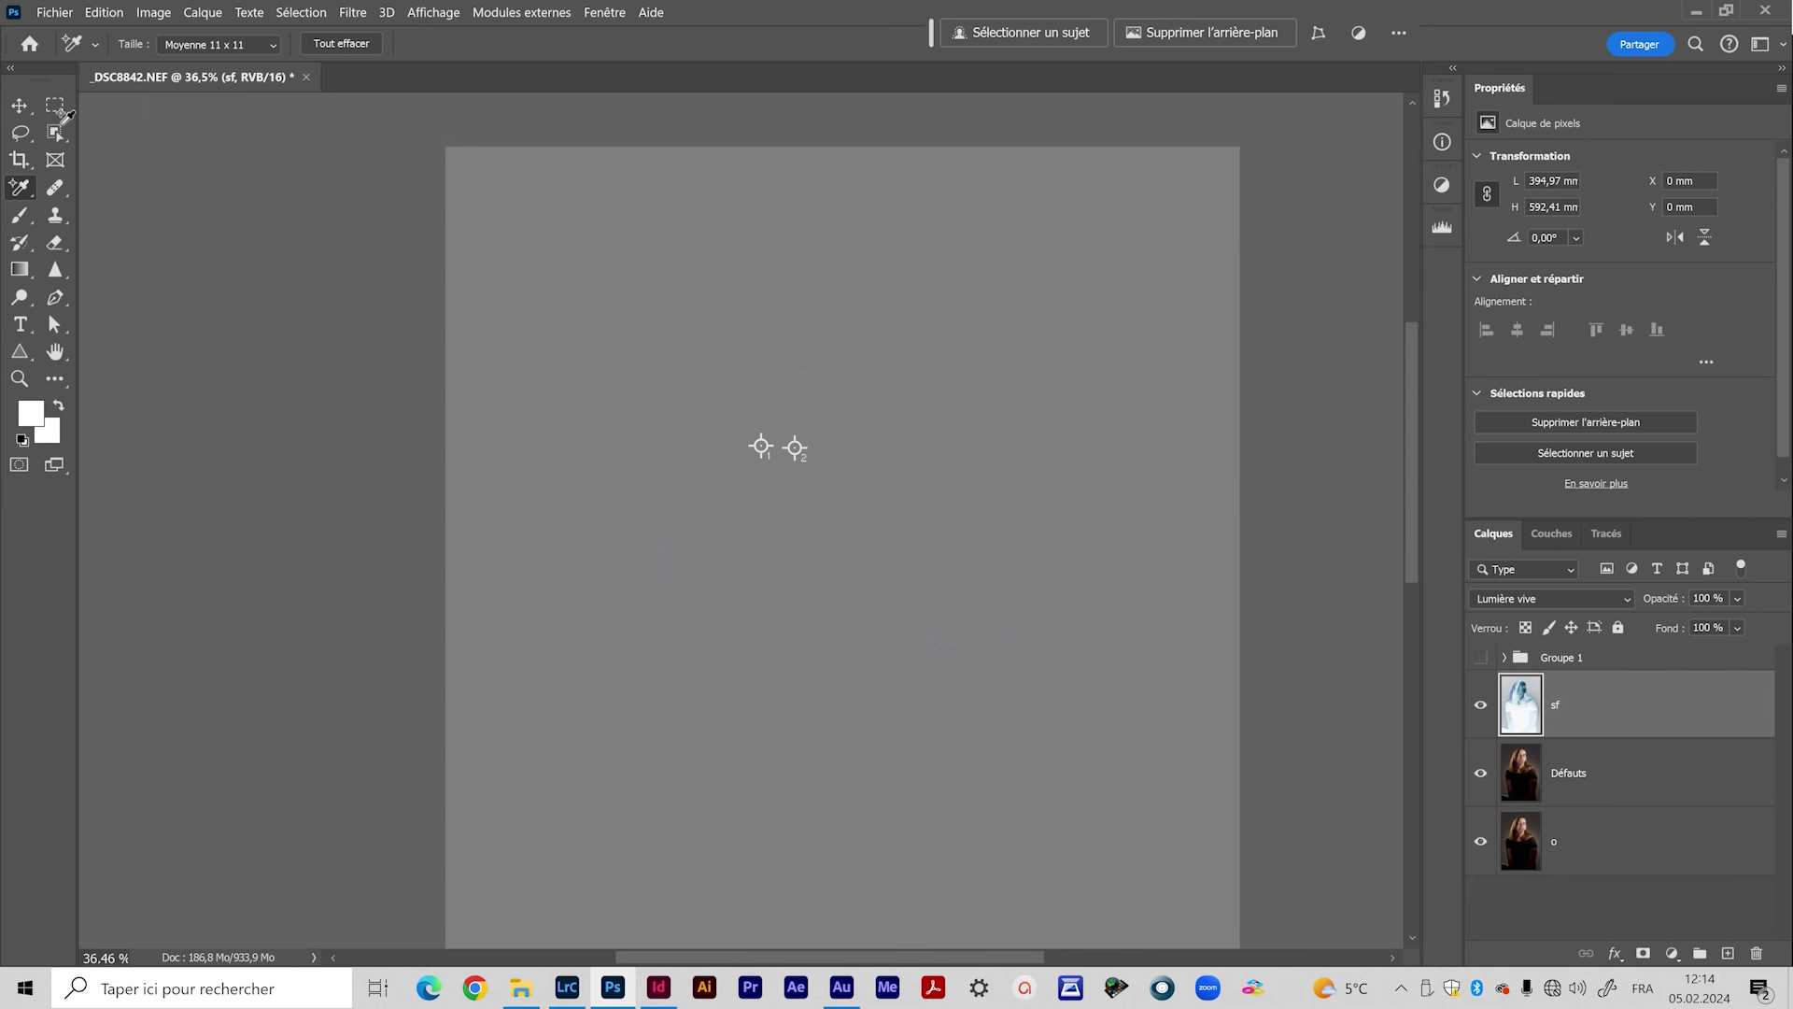
# Step: Convert the sf layer into a smart object
pyautogui.click(19, 104)
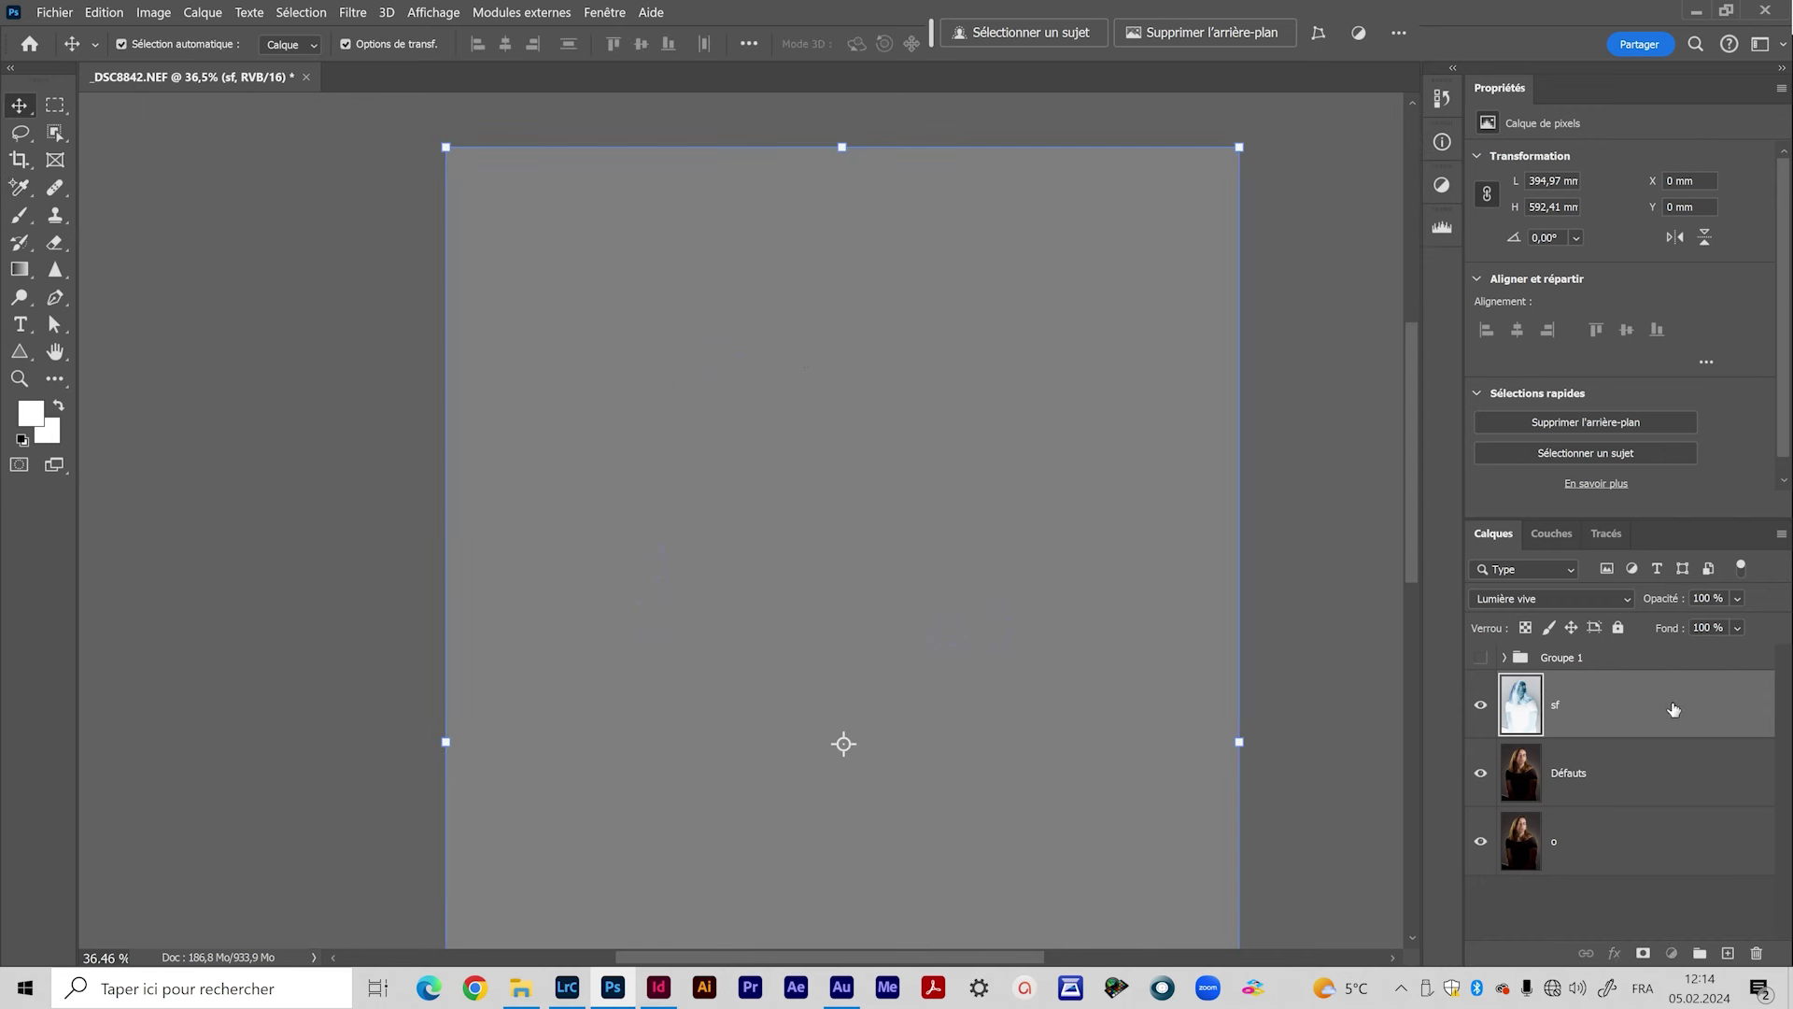
pyautogui.rightClick(1641, 715)
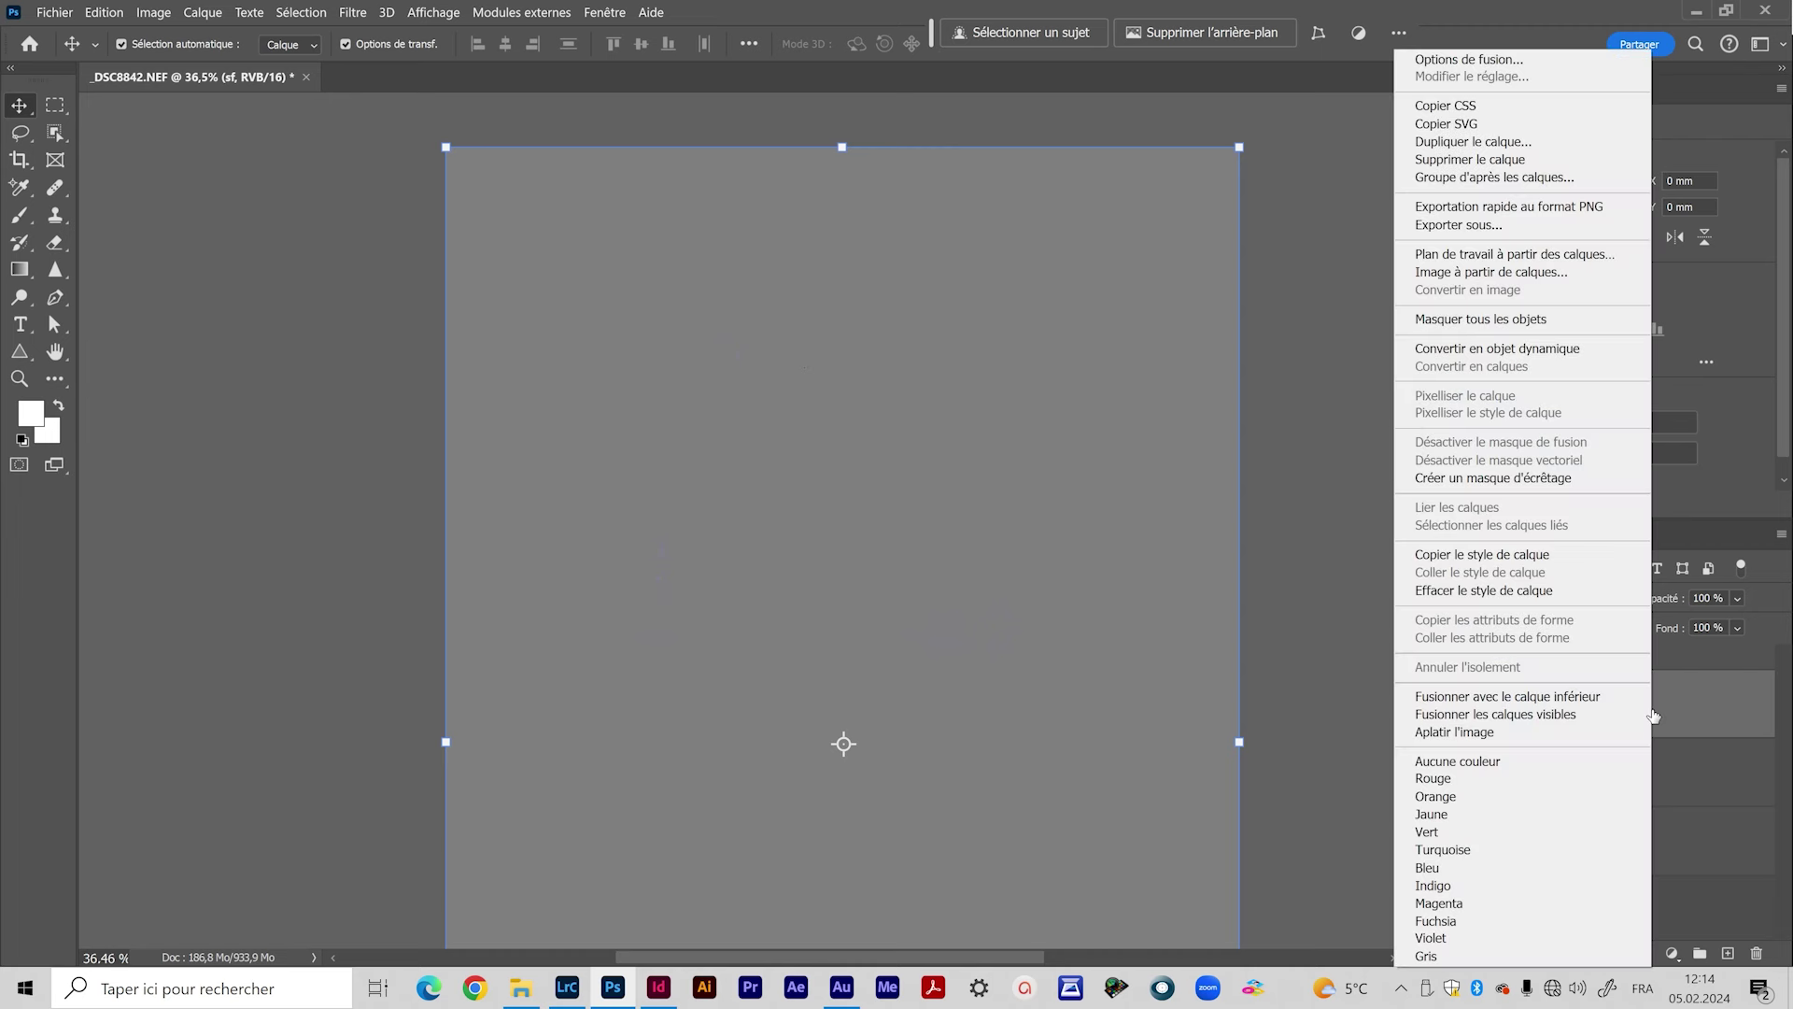
pyautogui.click(1476, 348)
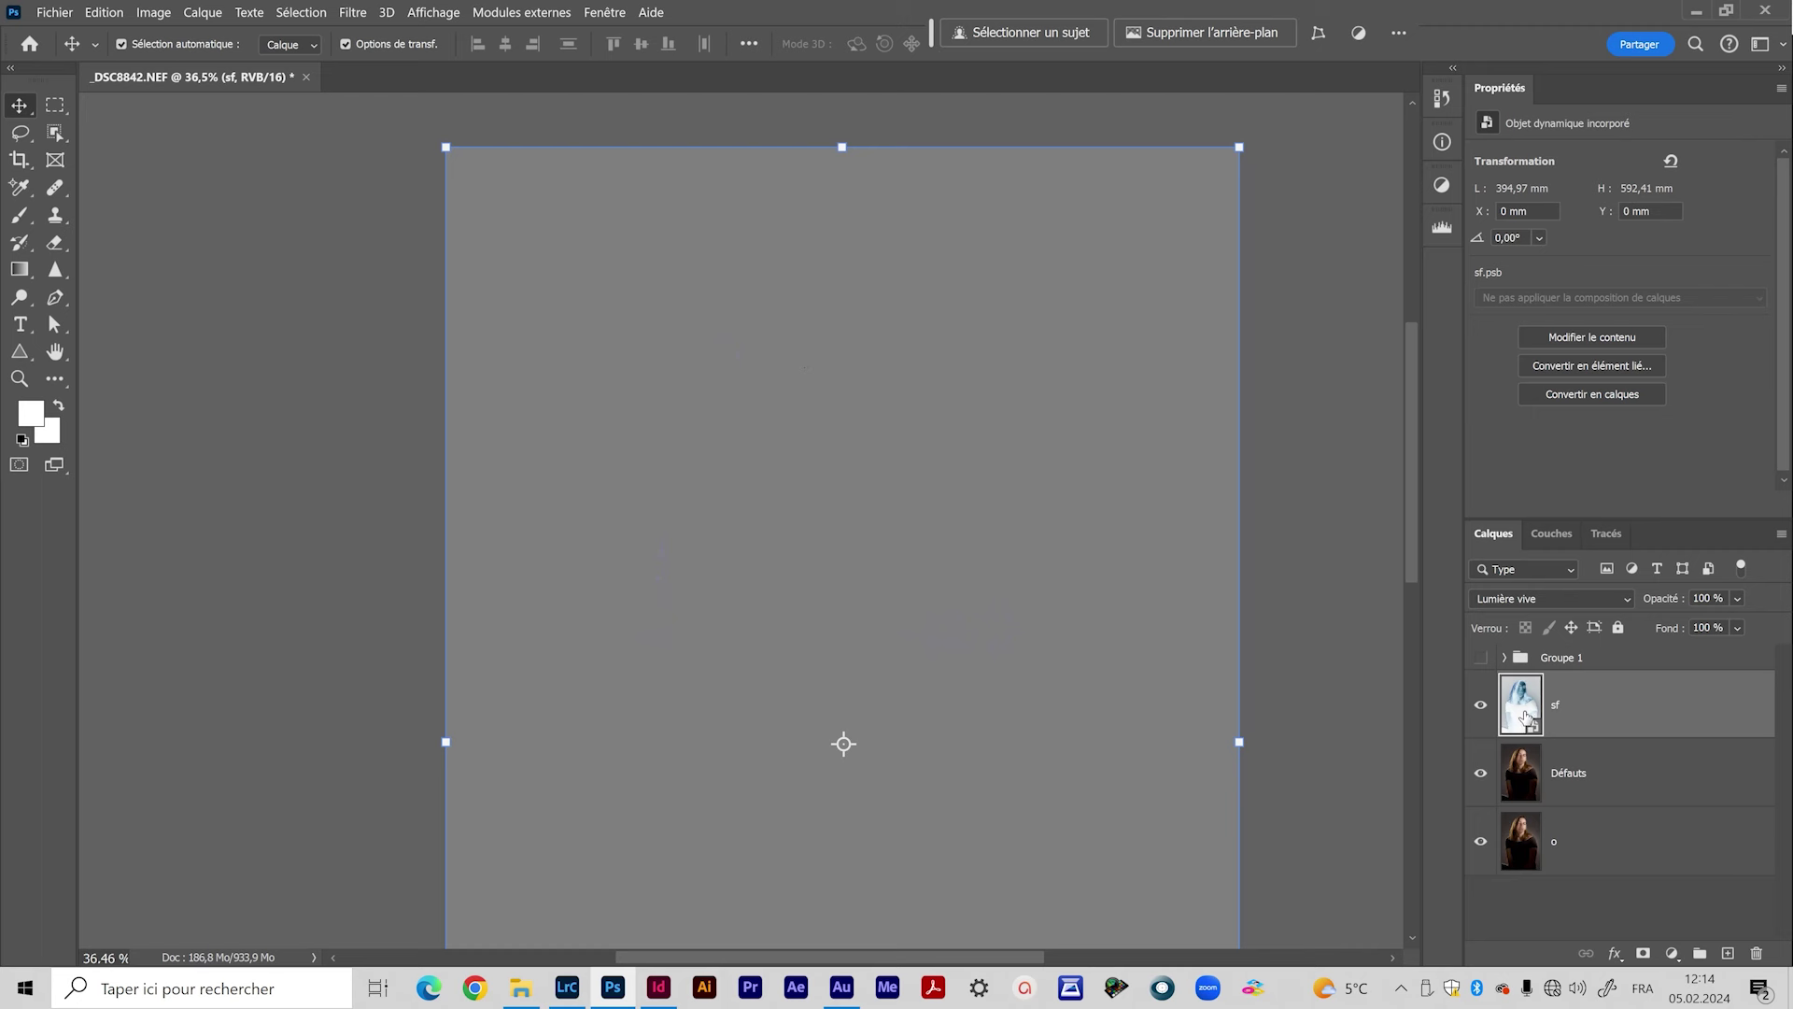
pyautogui.rightClick(1600, 710)
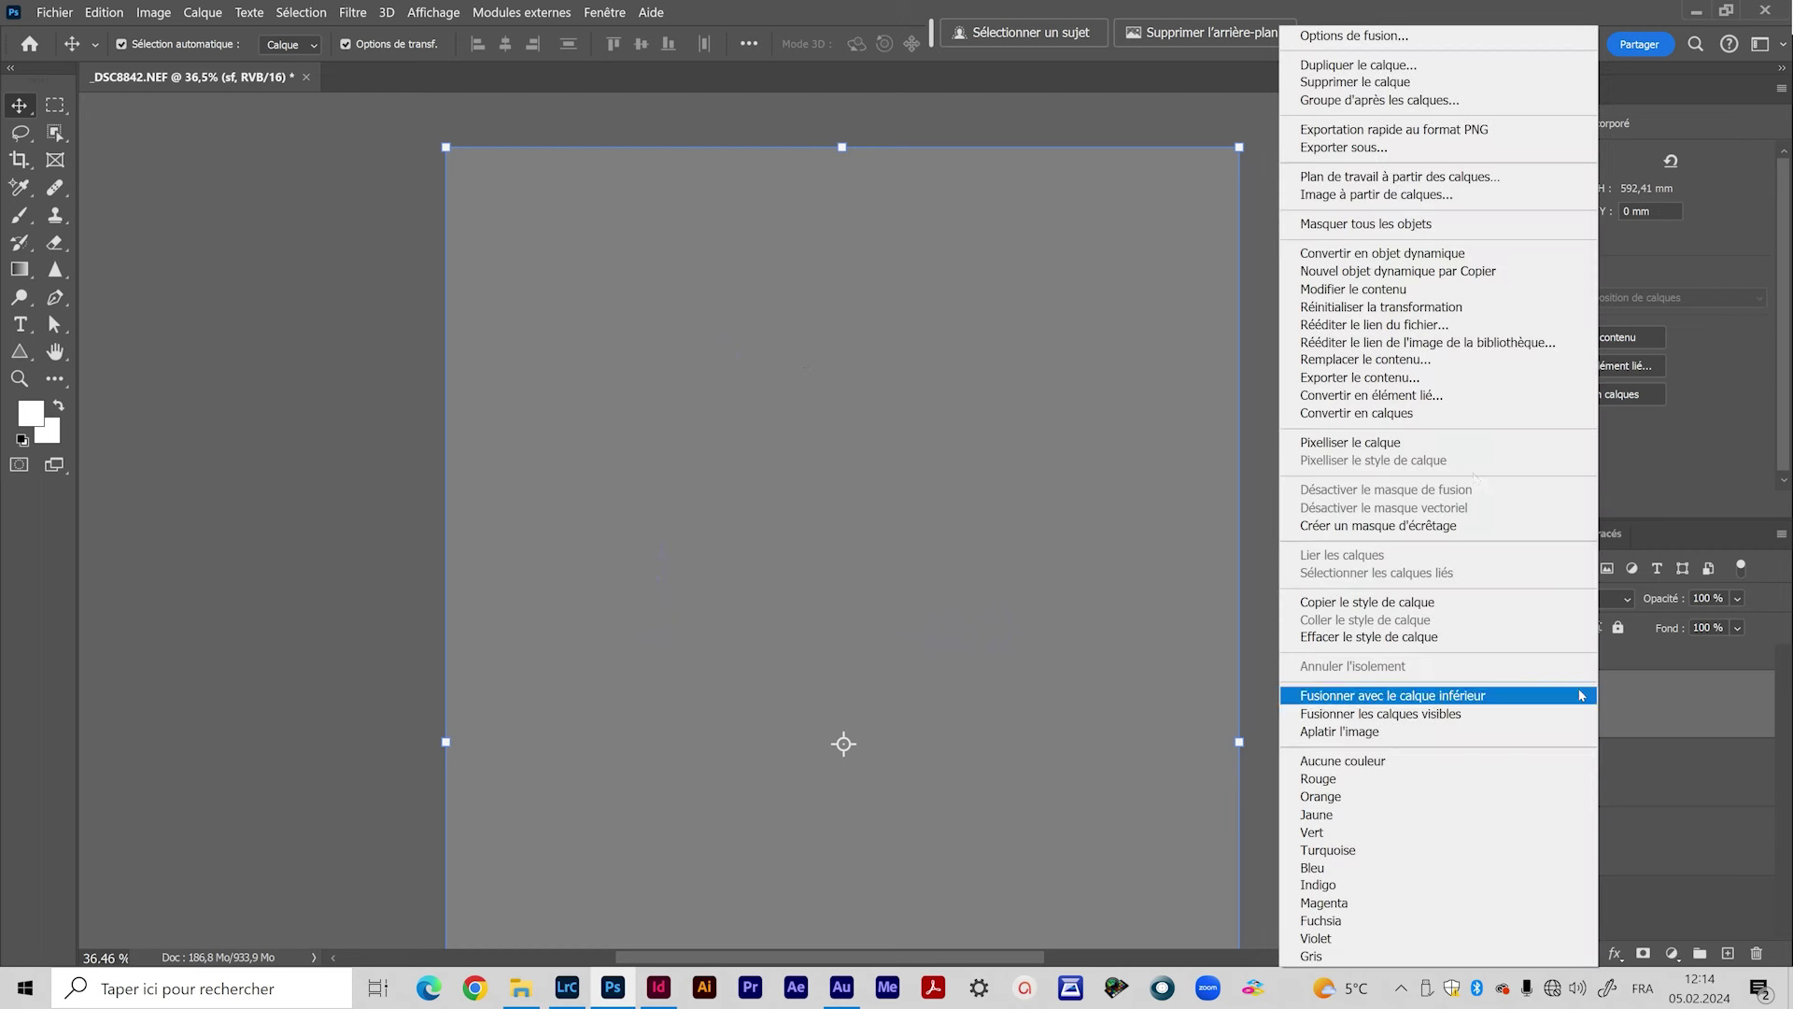
pyautogui.click(1418, 254)
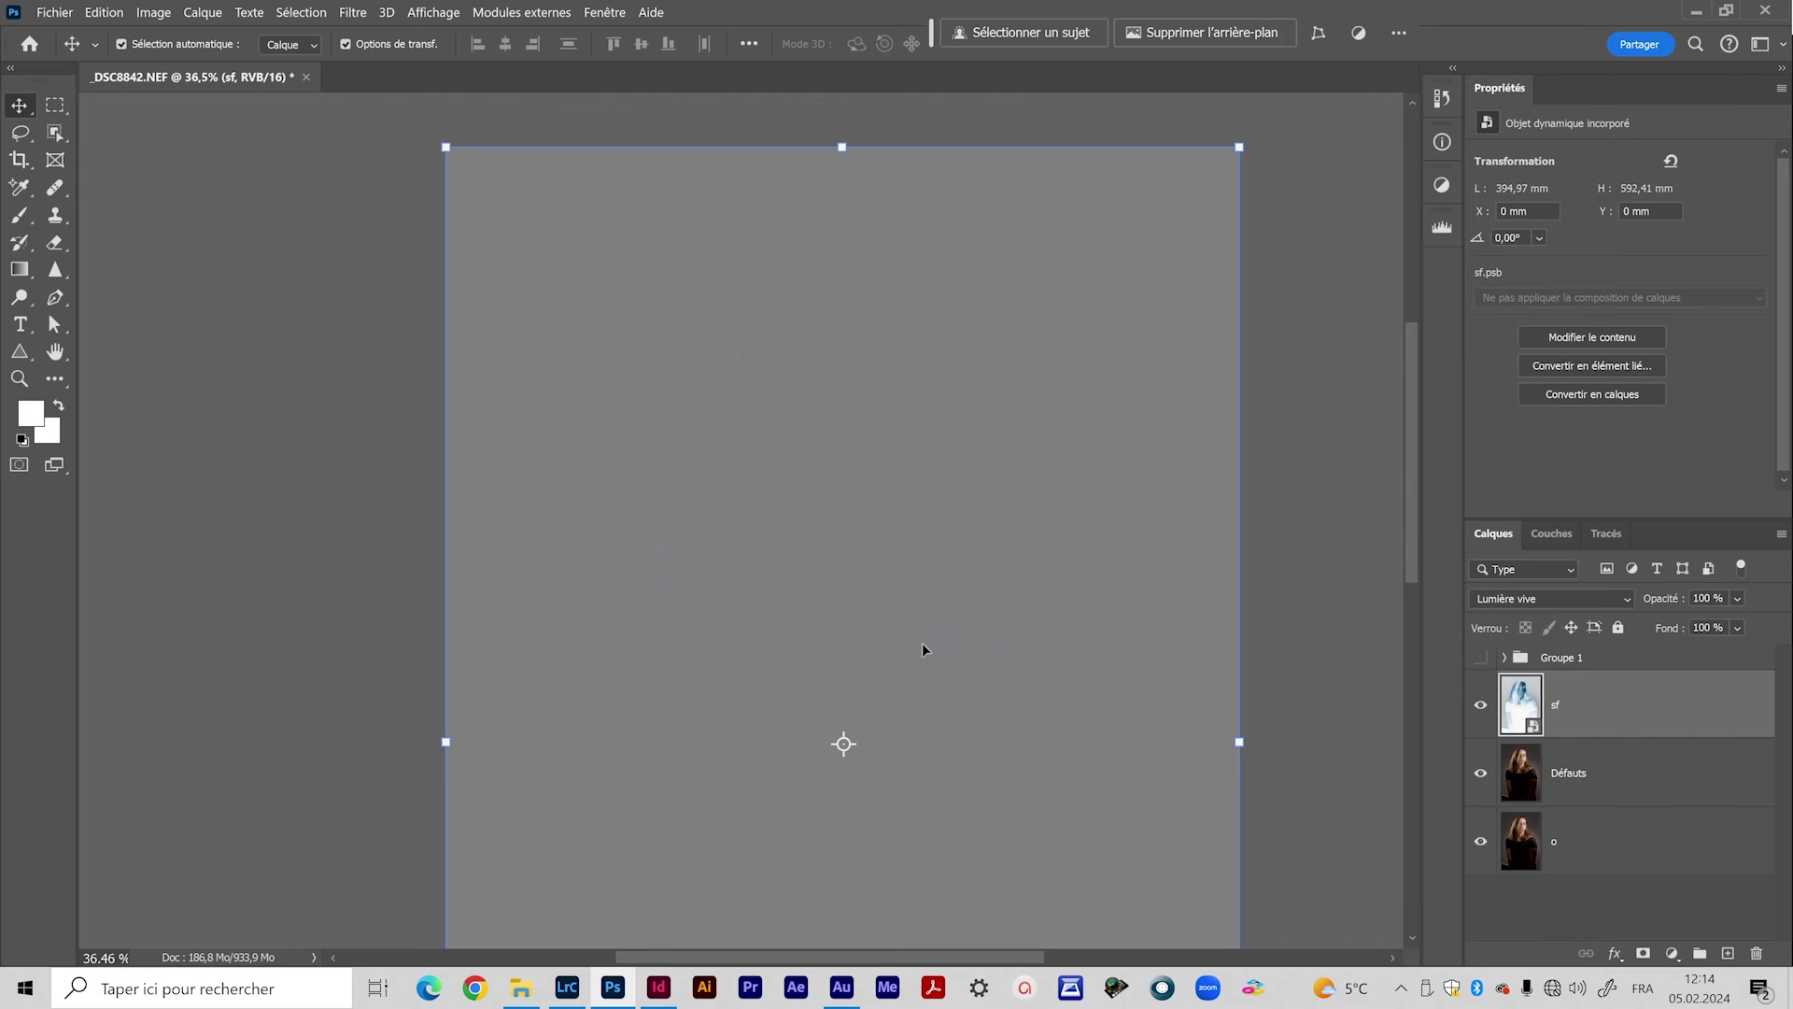
# Step: Apply a Passe-haut filter to the sf smart object with a radius of about 23.5 pixels, comparing low and high radii first
pyautogui.scroll(2, 1035, 370)
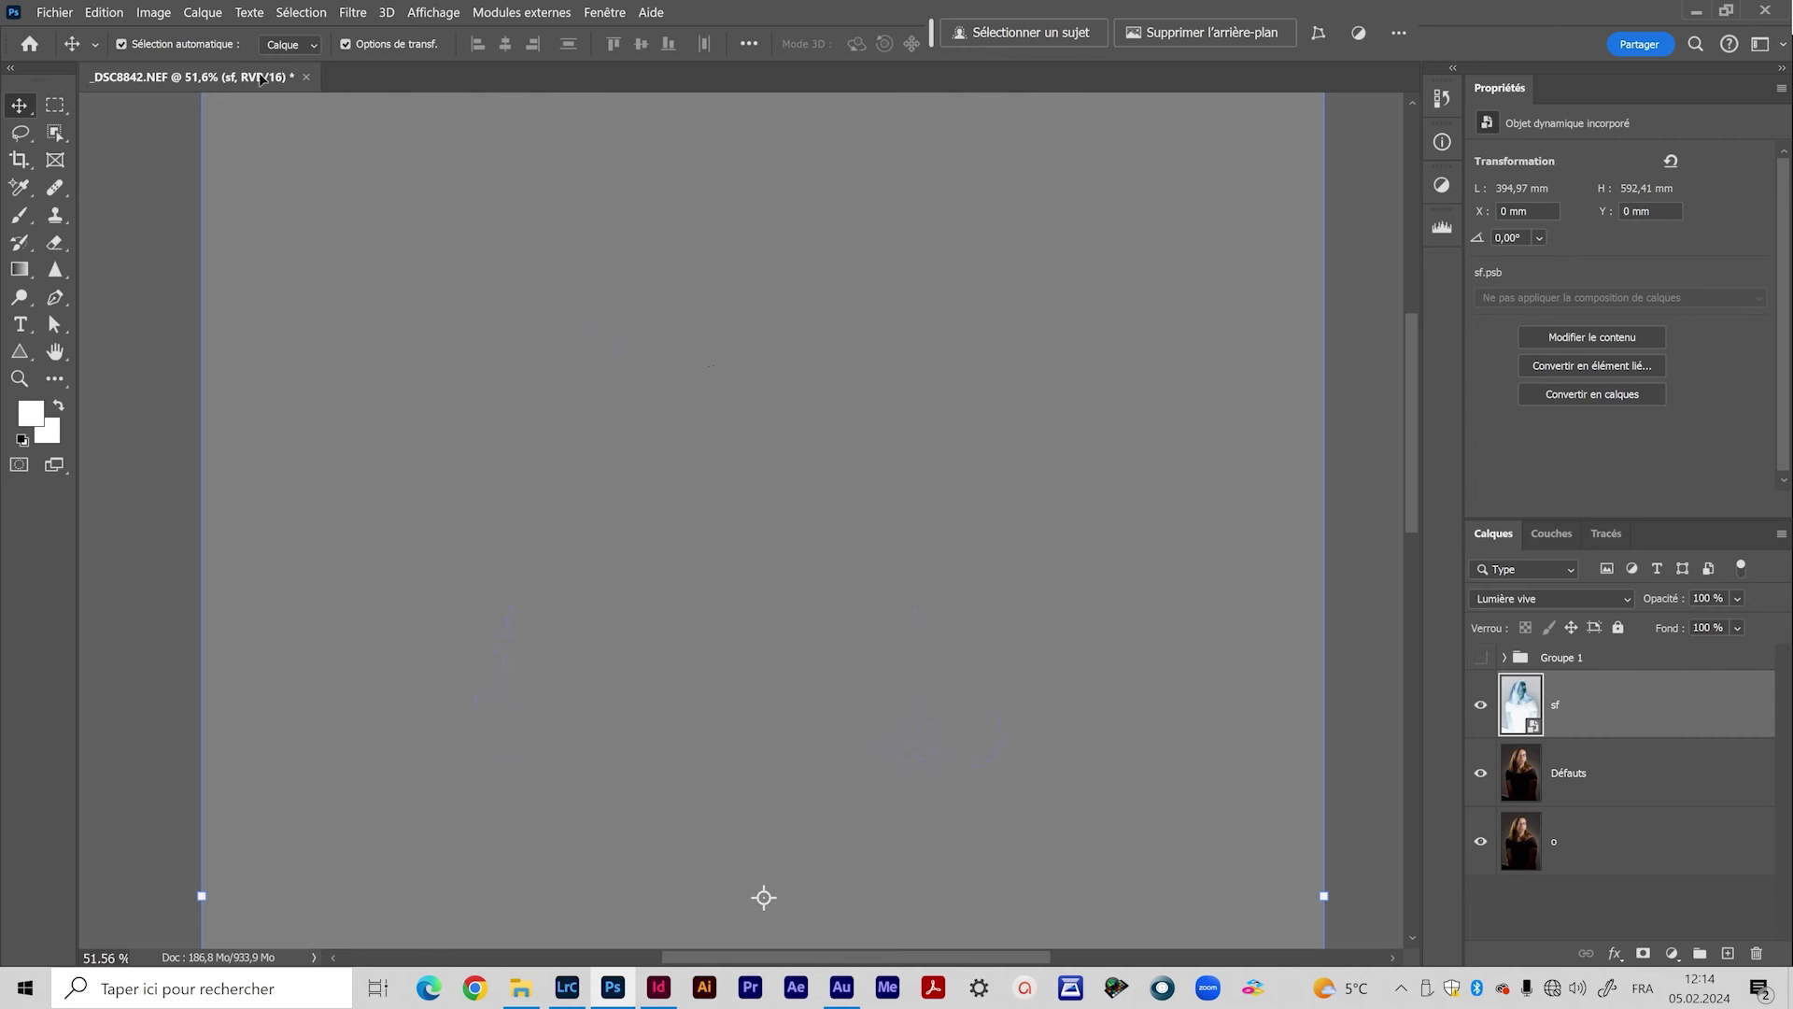
pyautogui.click(361, 13)
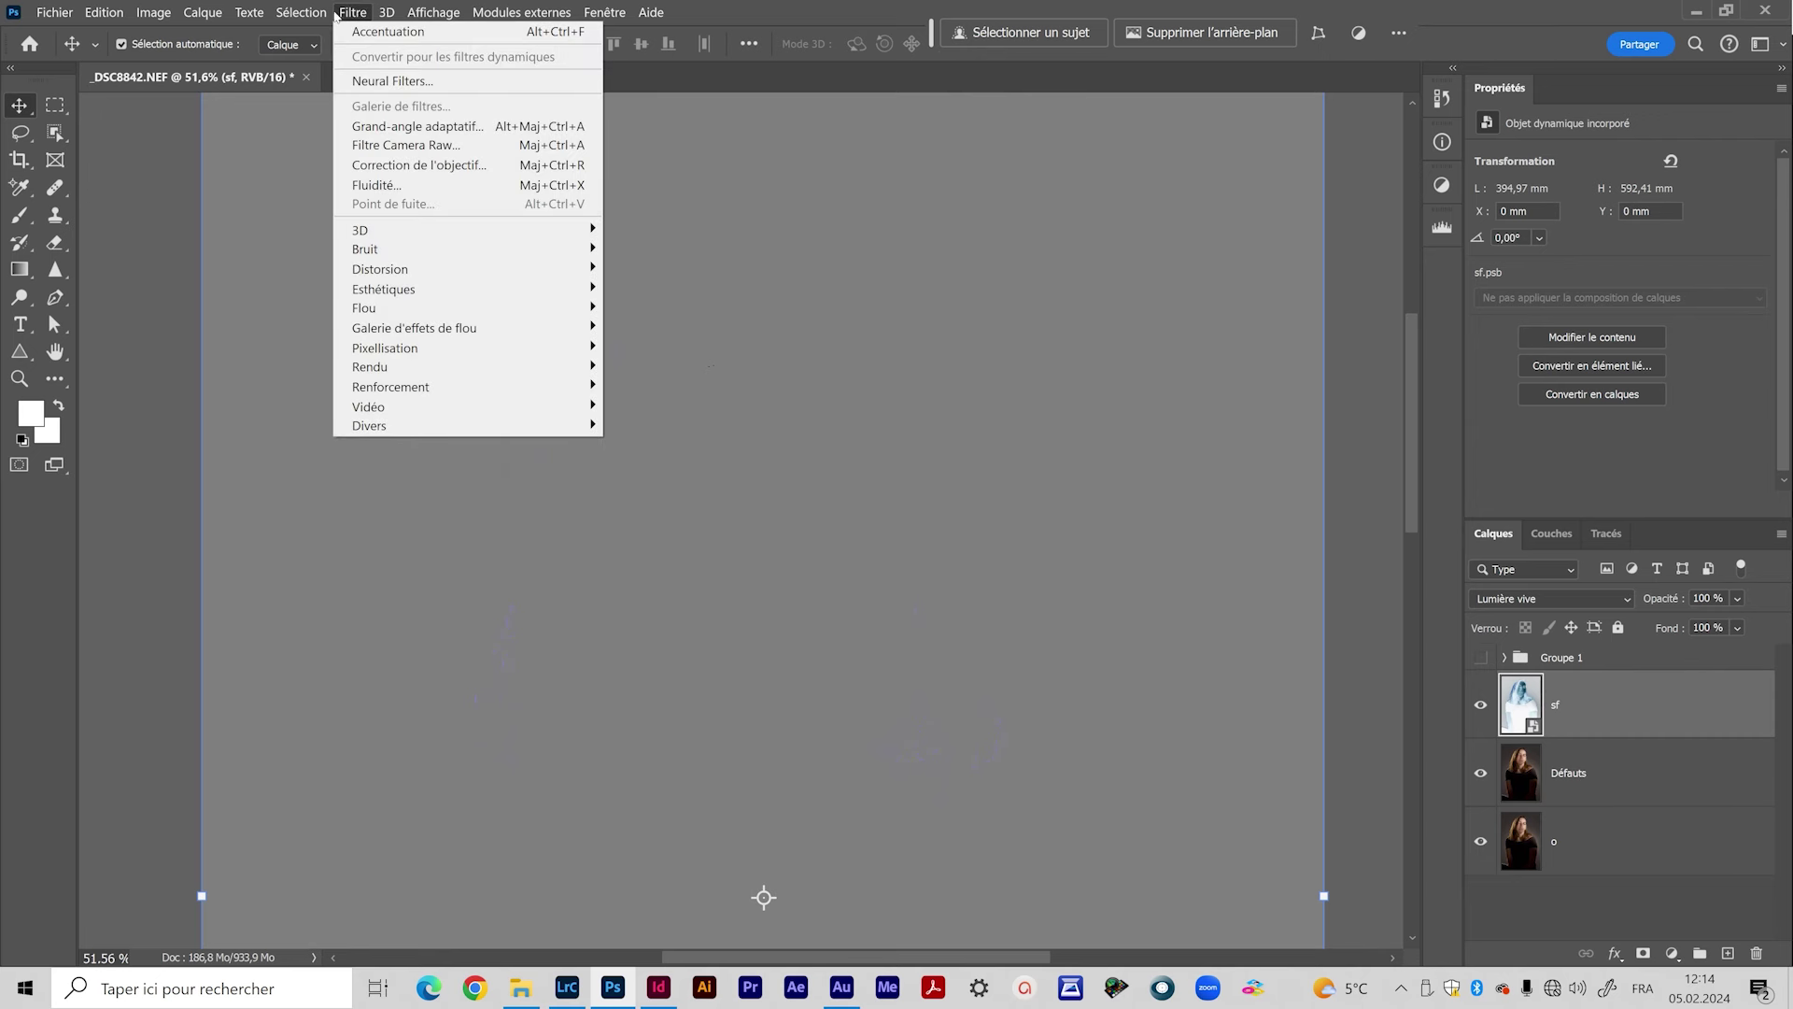
pyautogui.moveTo(383, 426)
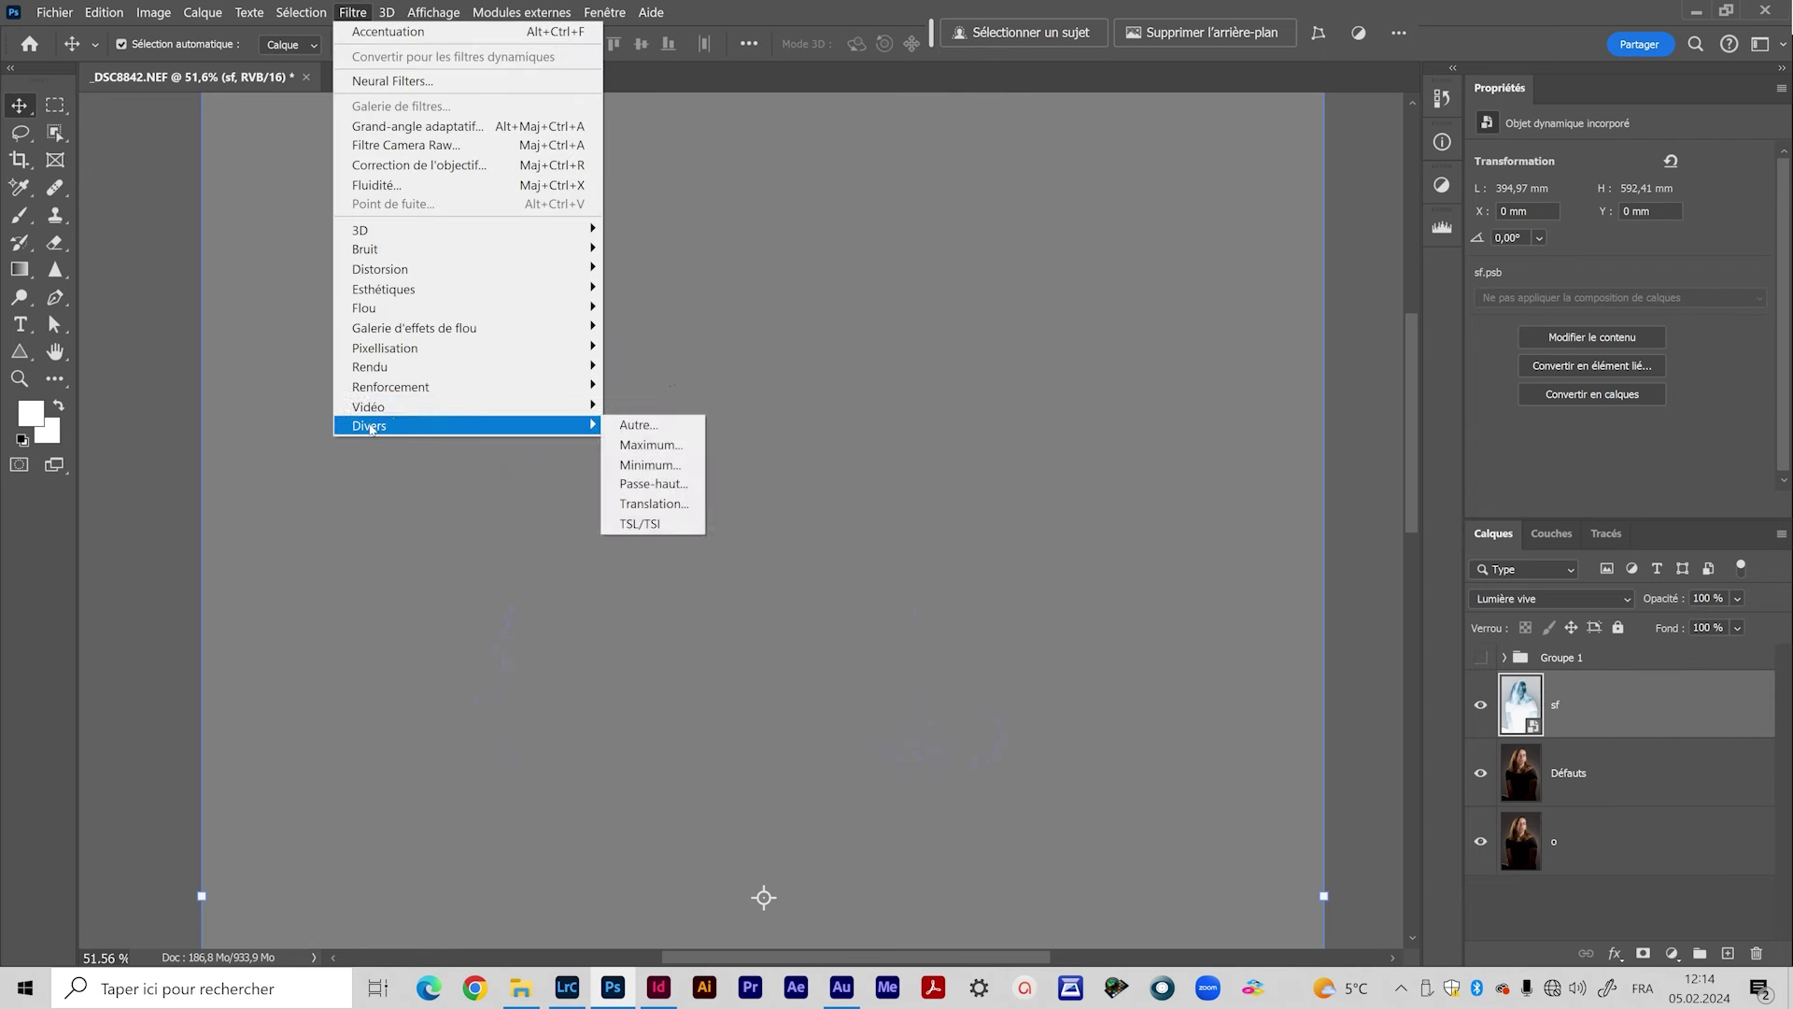
pyautogui.click(658, 485)
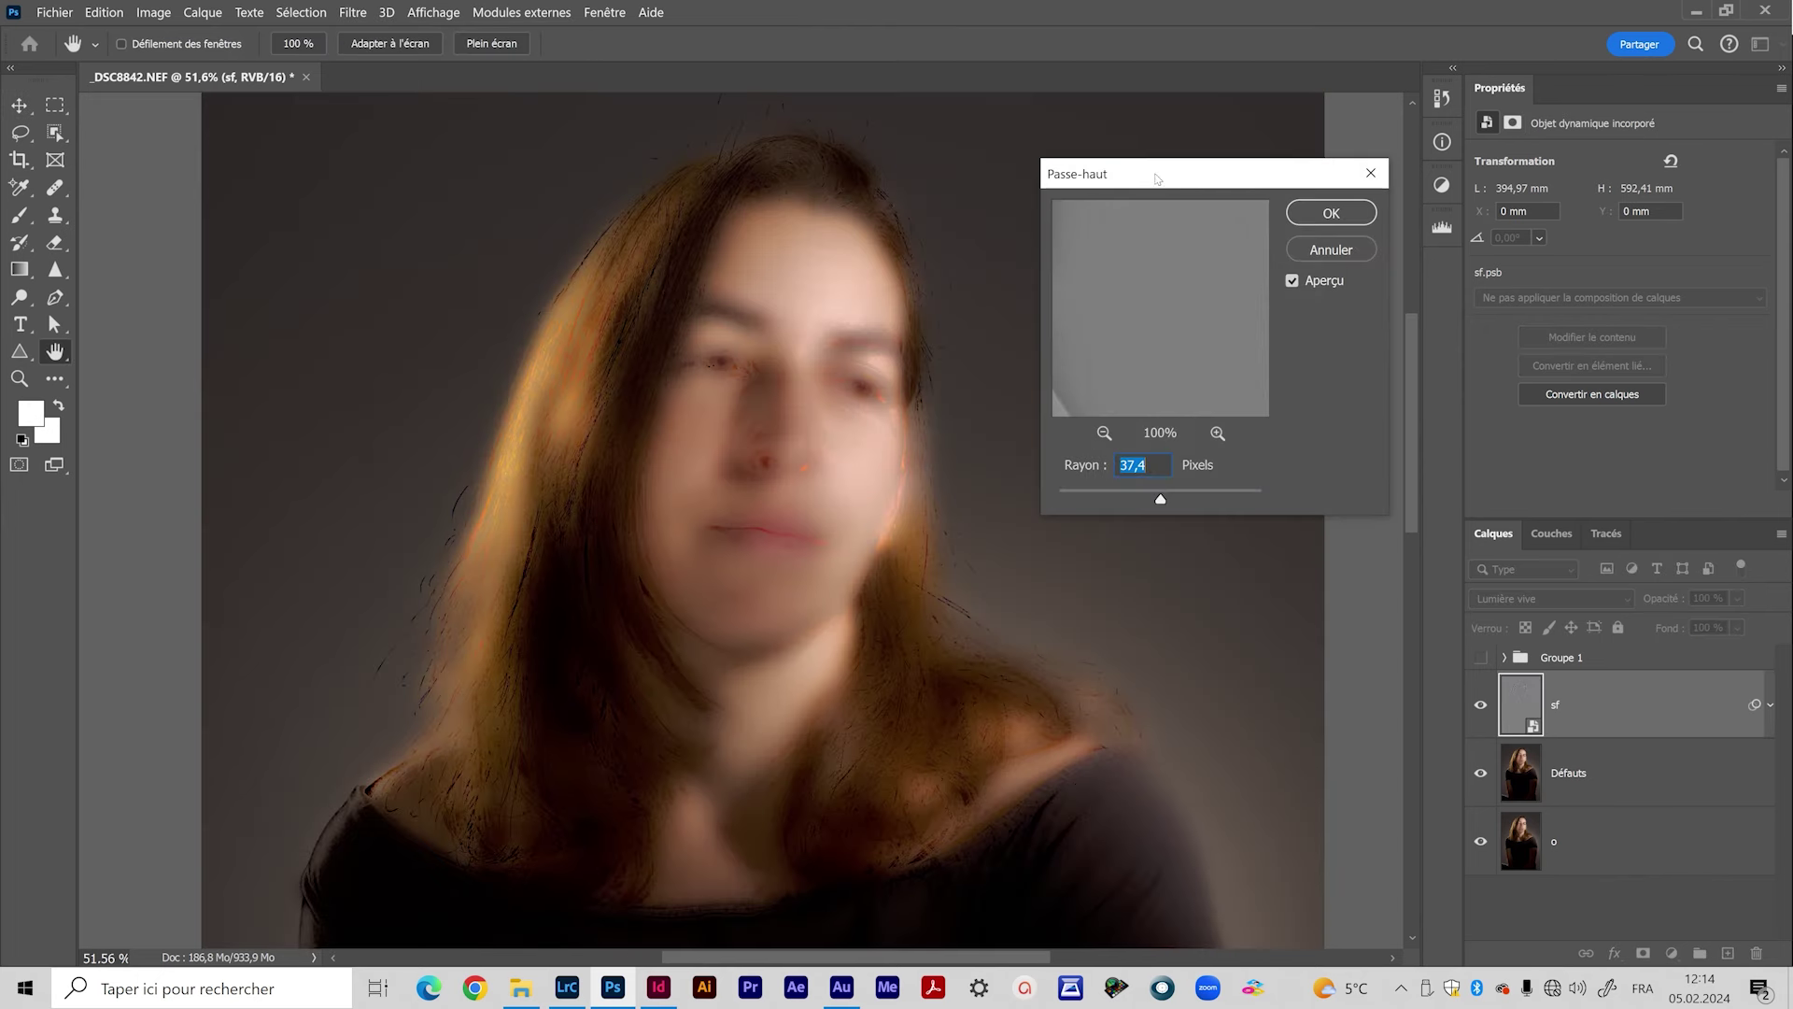
pyautogui.moveTo(1157, 177); pyautogui.dragTo(1302, 218)
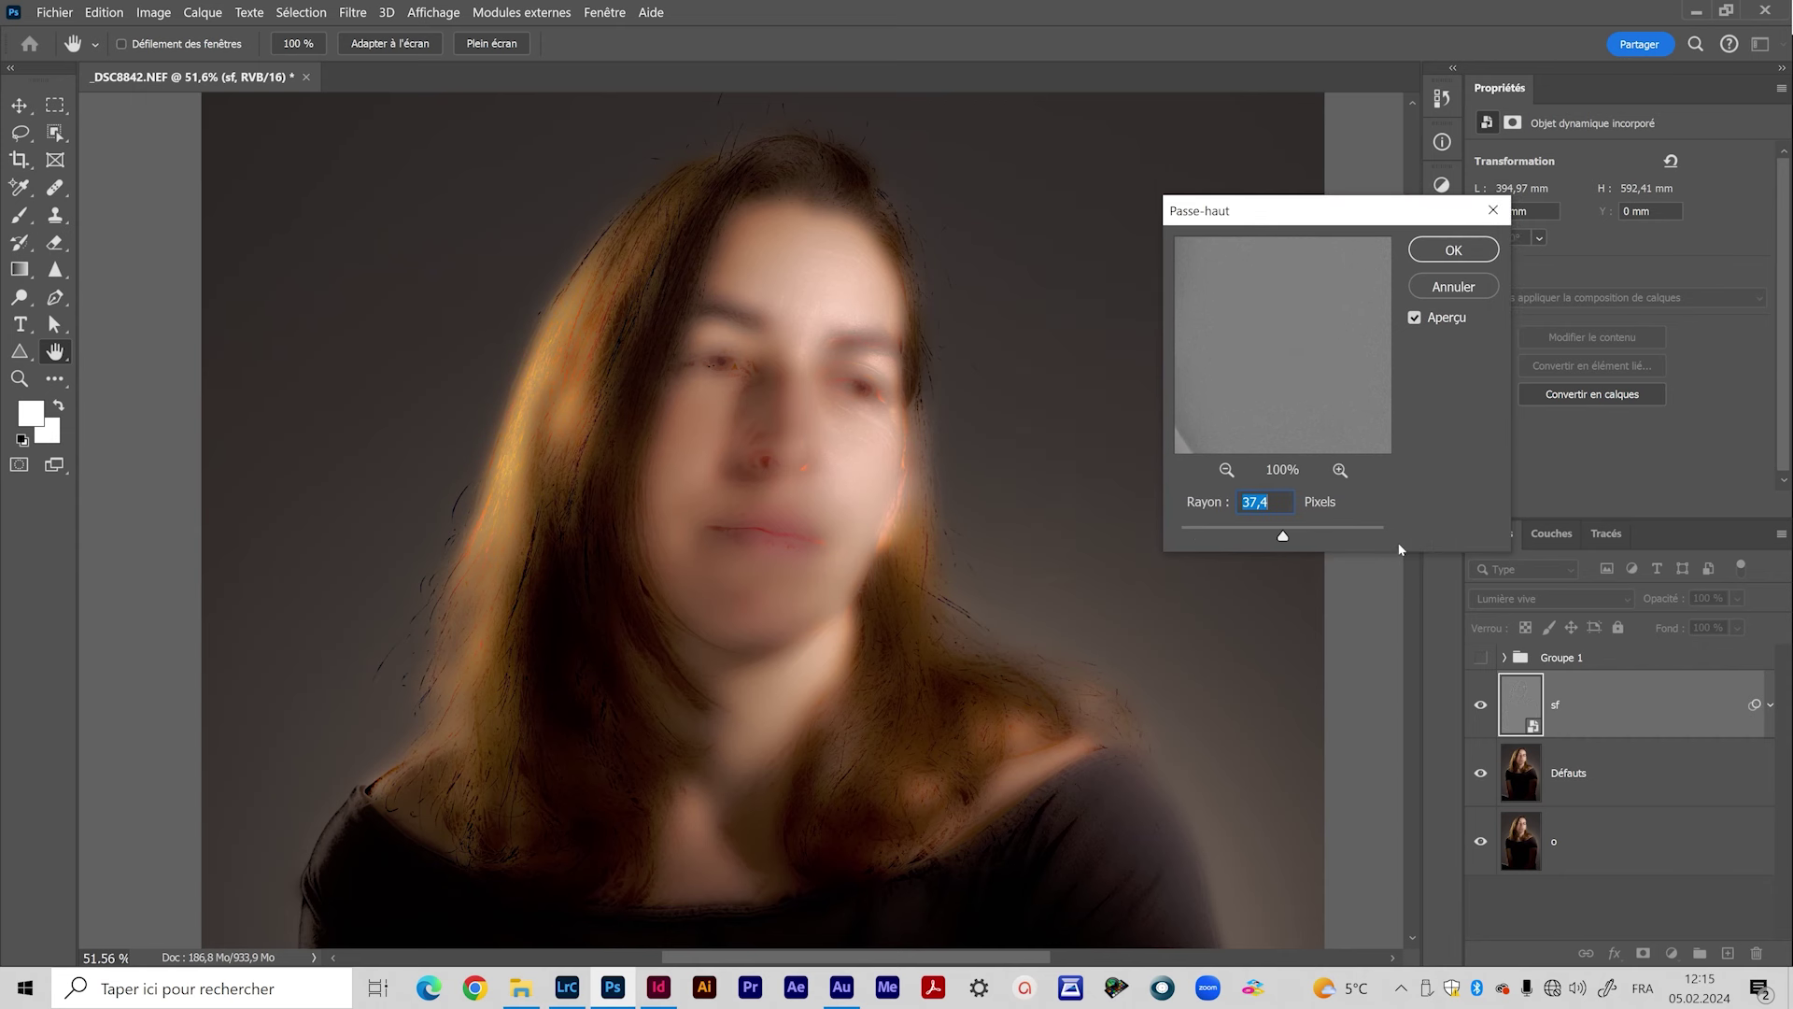
pyautogui.moveTo(1282, 539); pyautogui.dragTo(1218, 537)
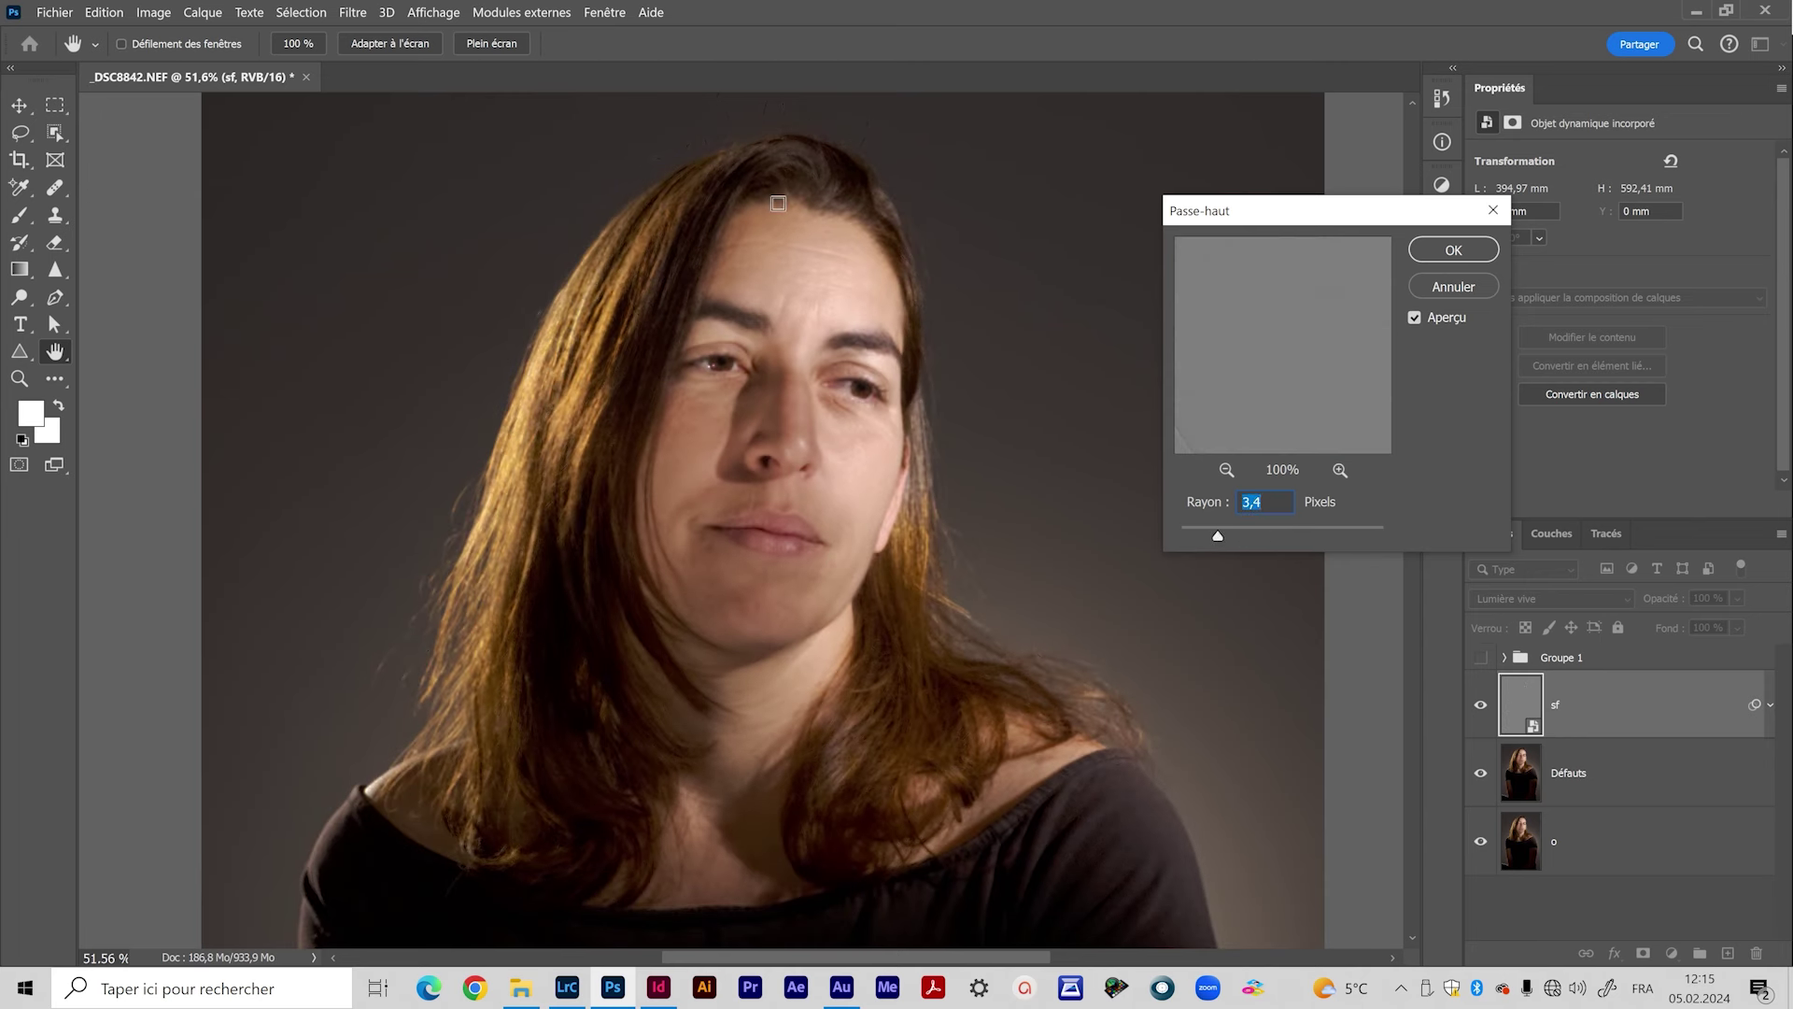
pyautogui.click(1345, 535)
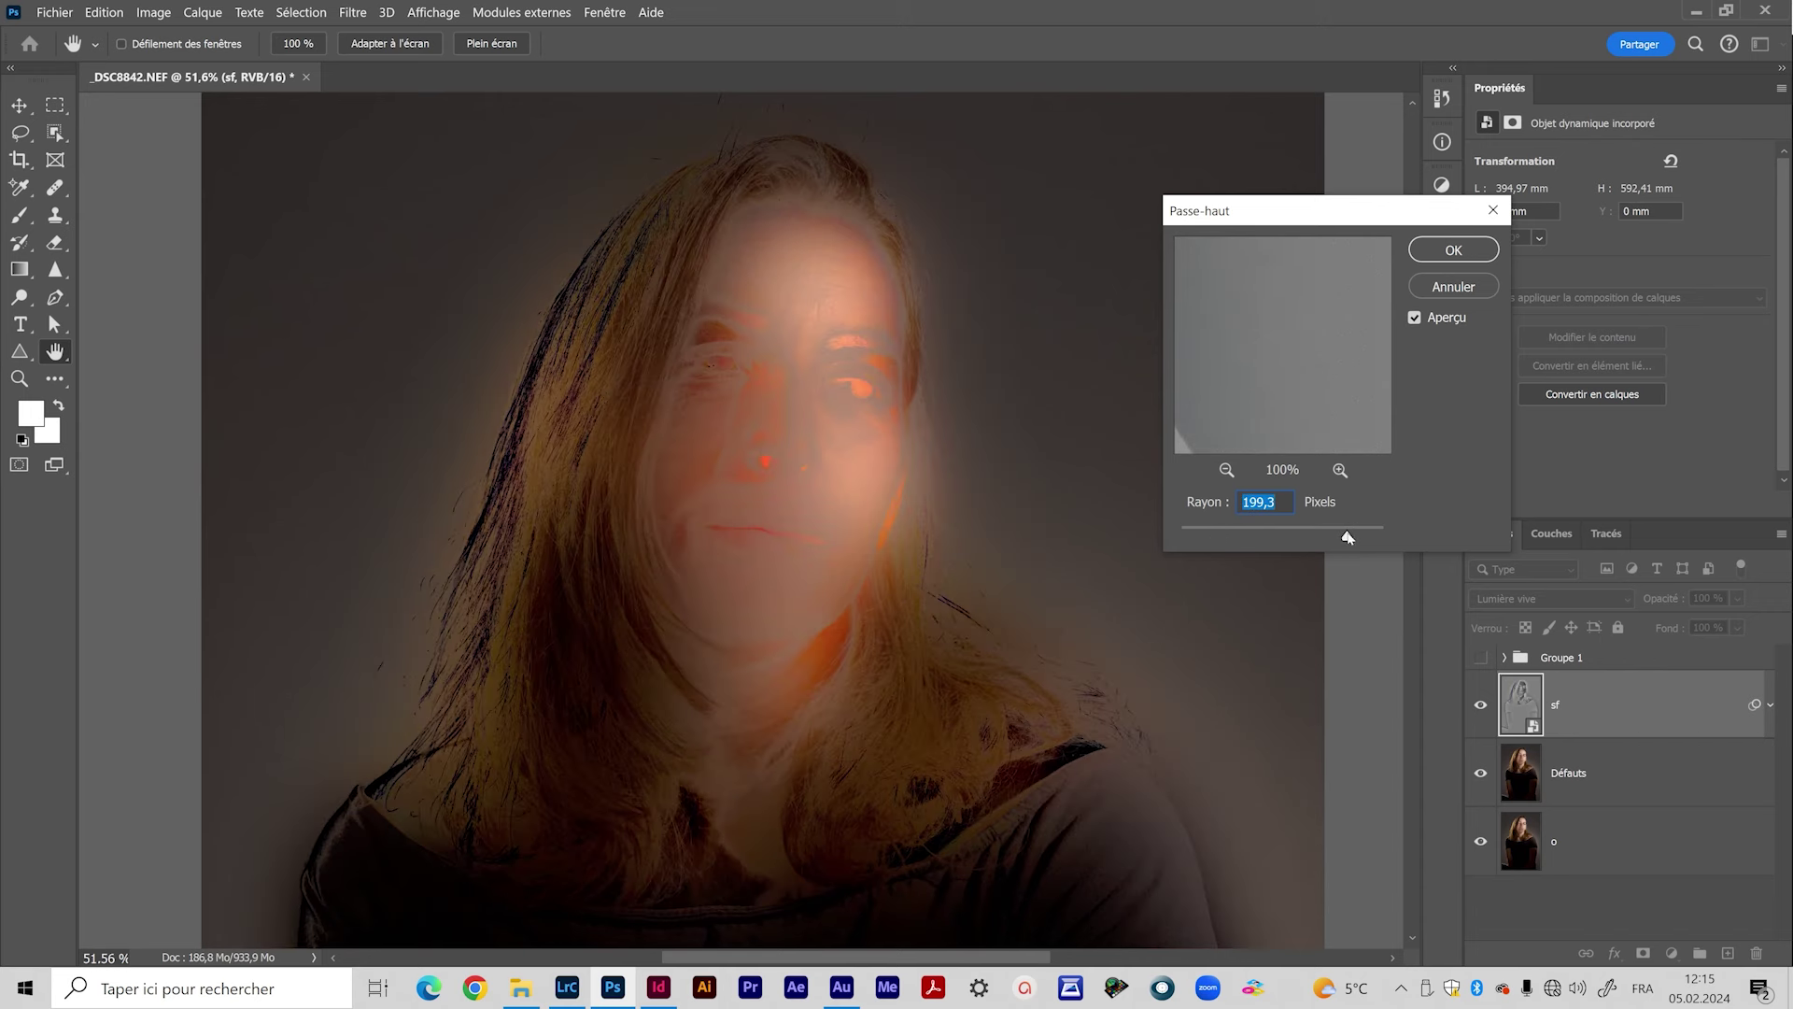
pyautogui.moveTo(1284, 536); pyautogui.dragTo(1273, 537)
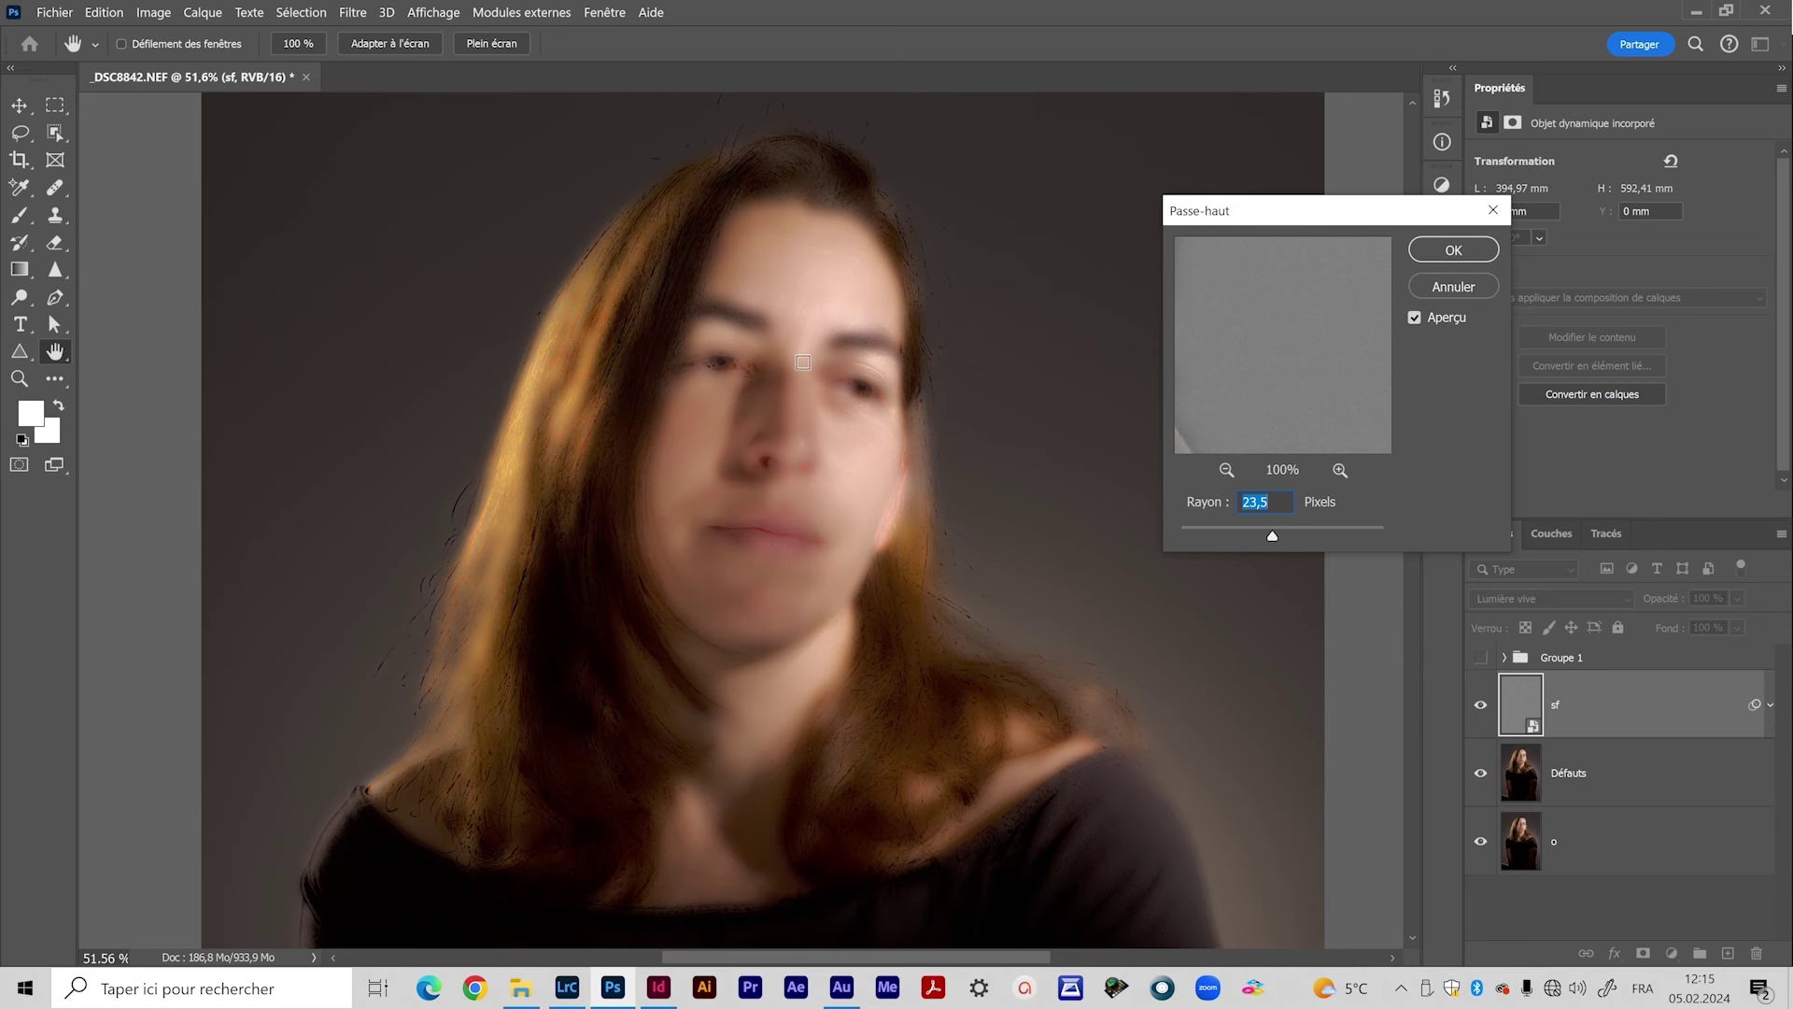
pyautogui.moveTo(1275, 537)
pyautogui.mouseDown()
pyautogui.moveTo(1298, 539)
pyautogui.moveTo(1274, 539)
pyautogui.mouseUp()
pyautogui.moveTo(1273, 539); pyautogui.dragTo(1275, 539)
pyautogui.click(1452, 250)
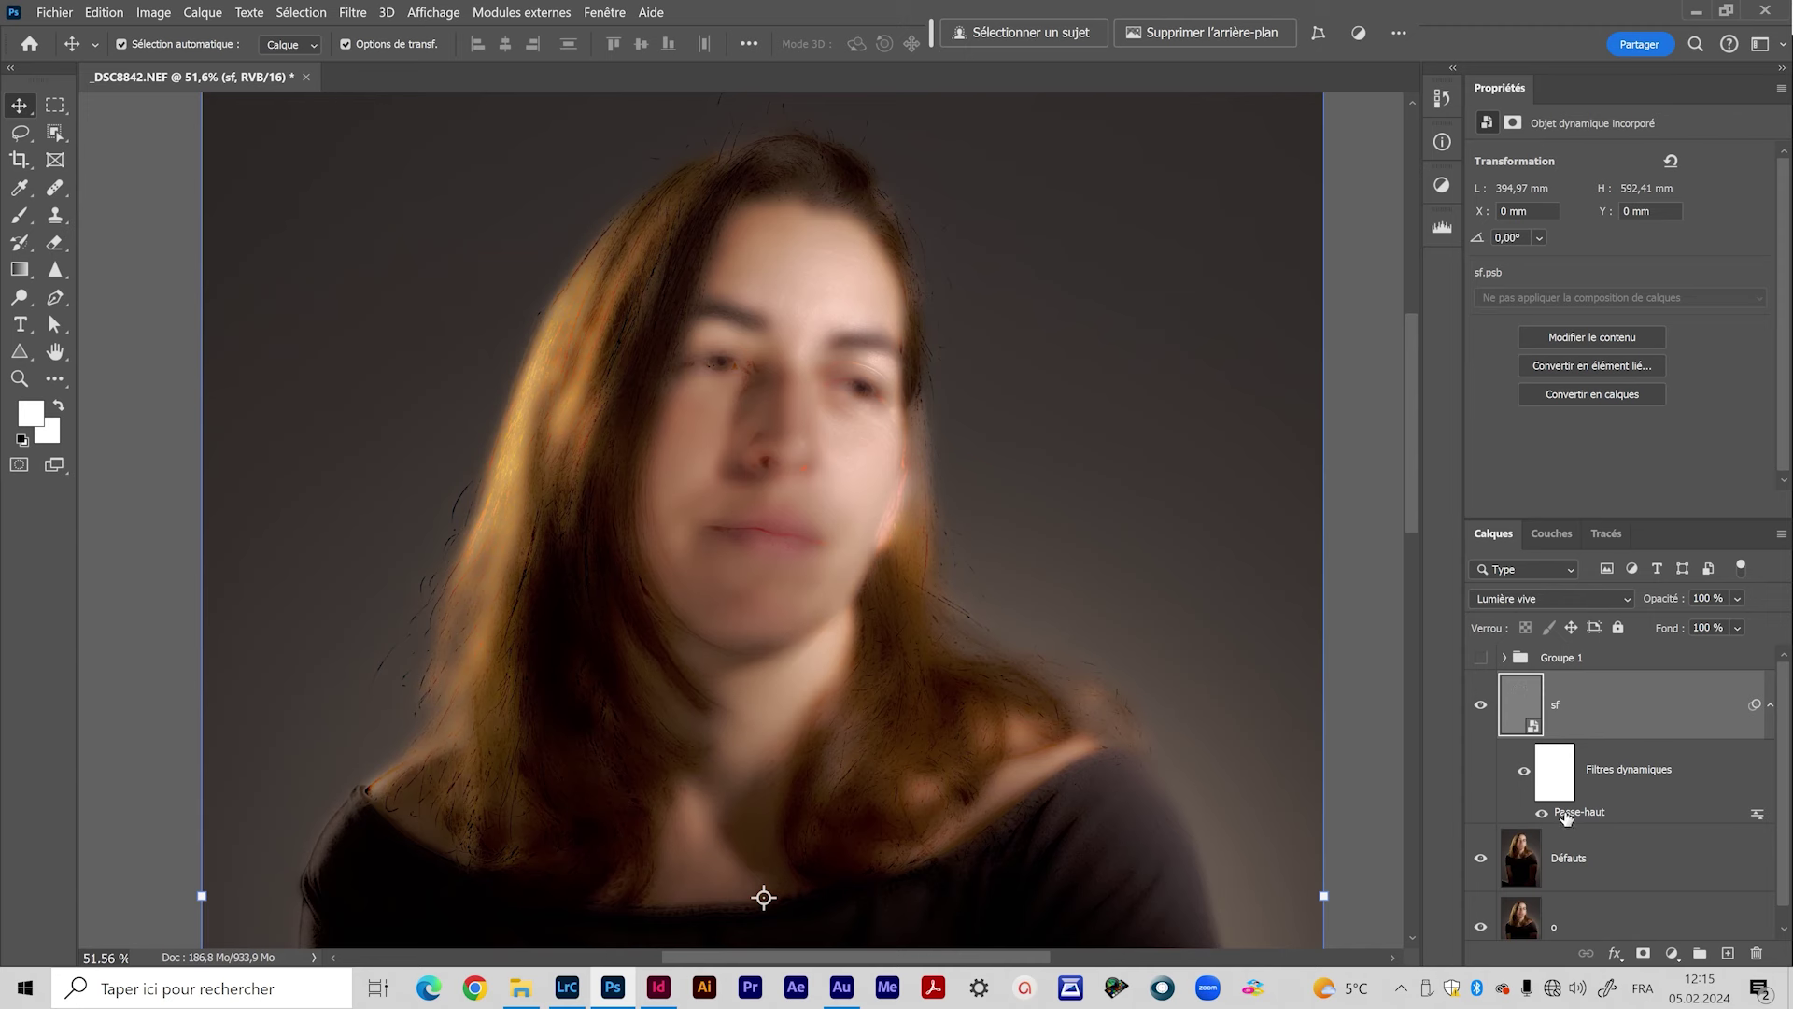
# Step: Apply a Flou gaussien filter with a small radius to the sf smart object to bring back the skin texture
pyautogui.click(353, 13)
pyautogui.moveTo(430, 311)
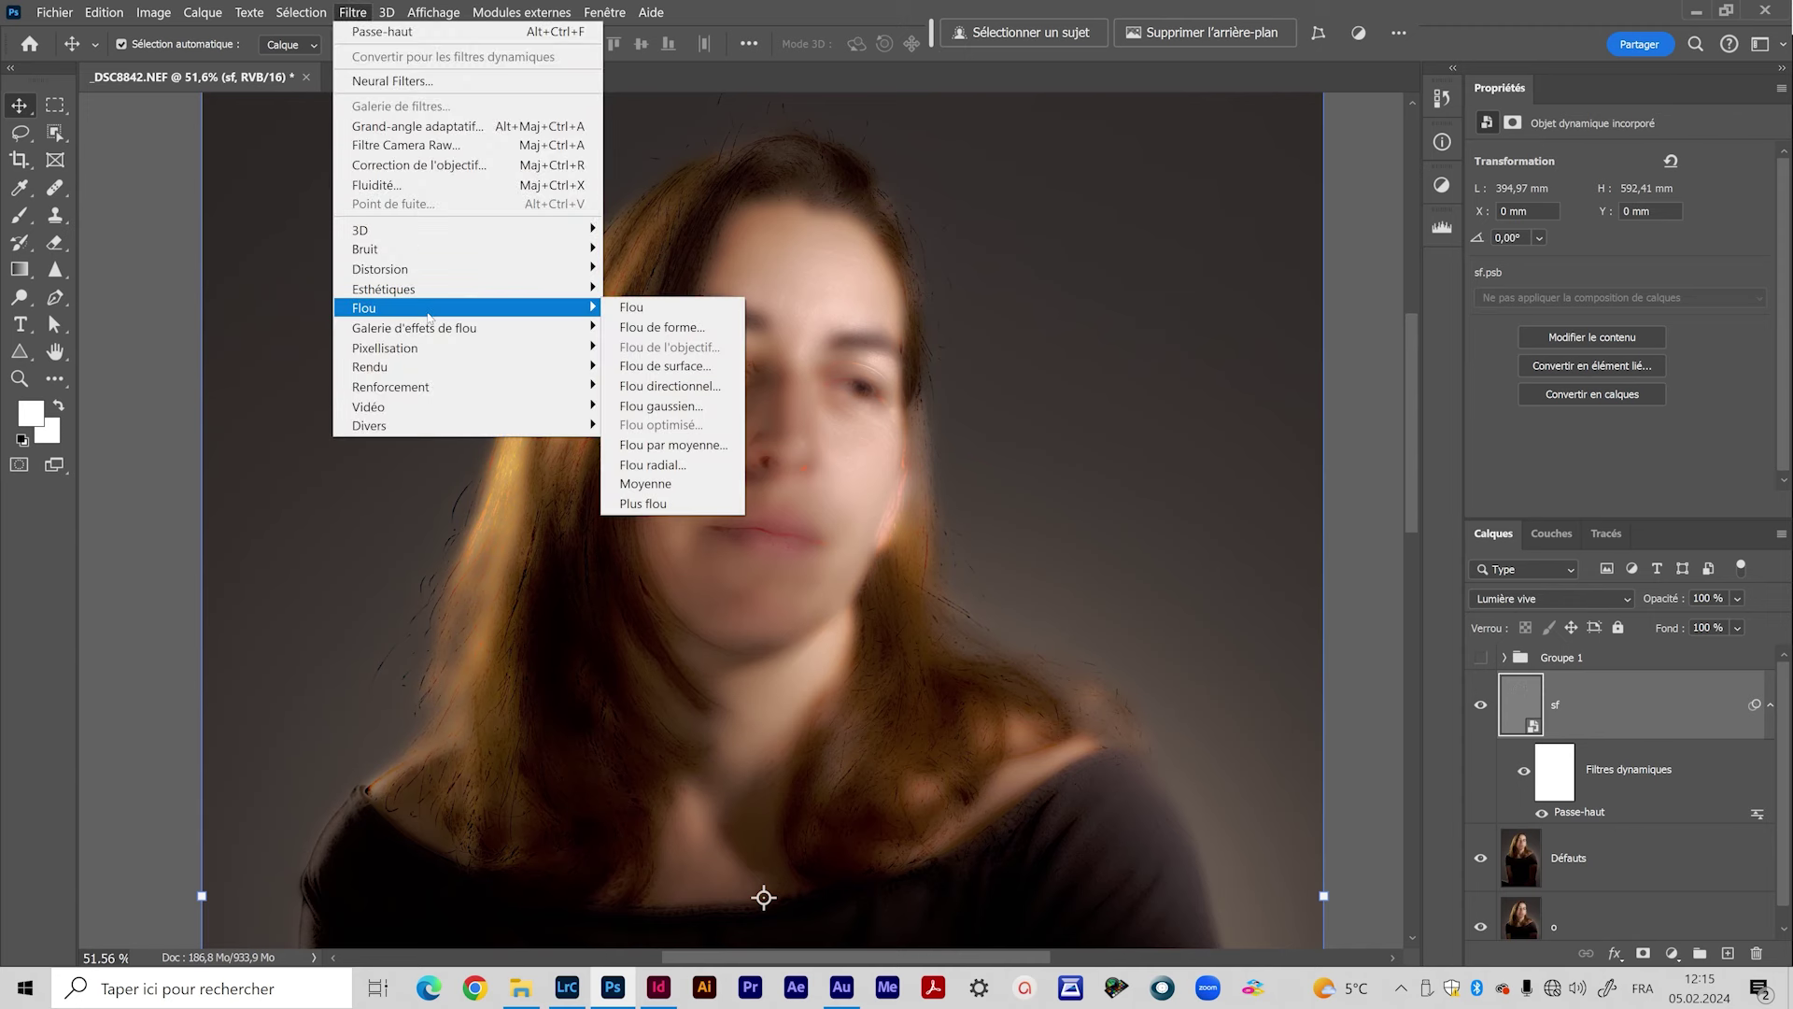
pyautogui.click(682, 408)
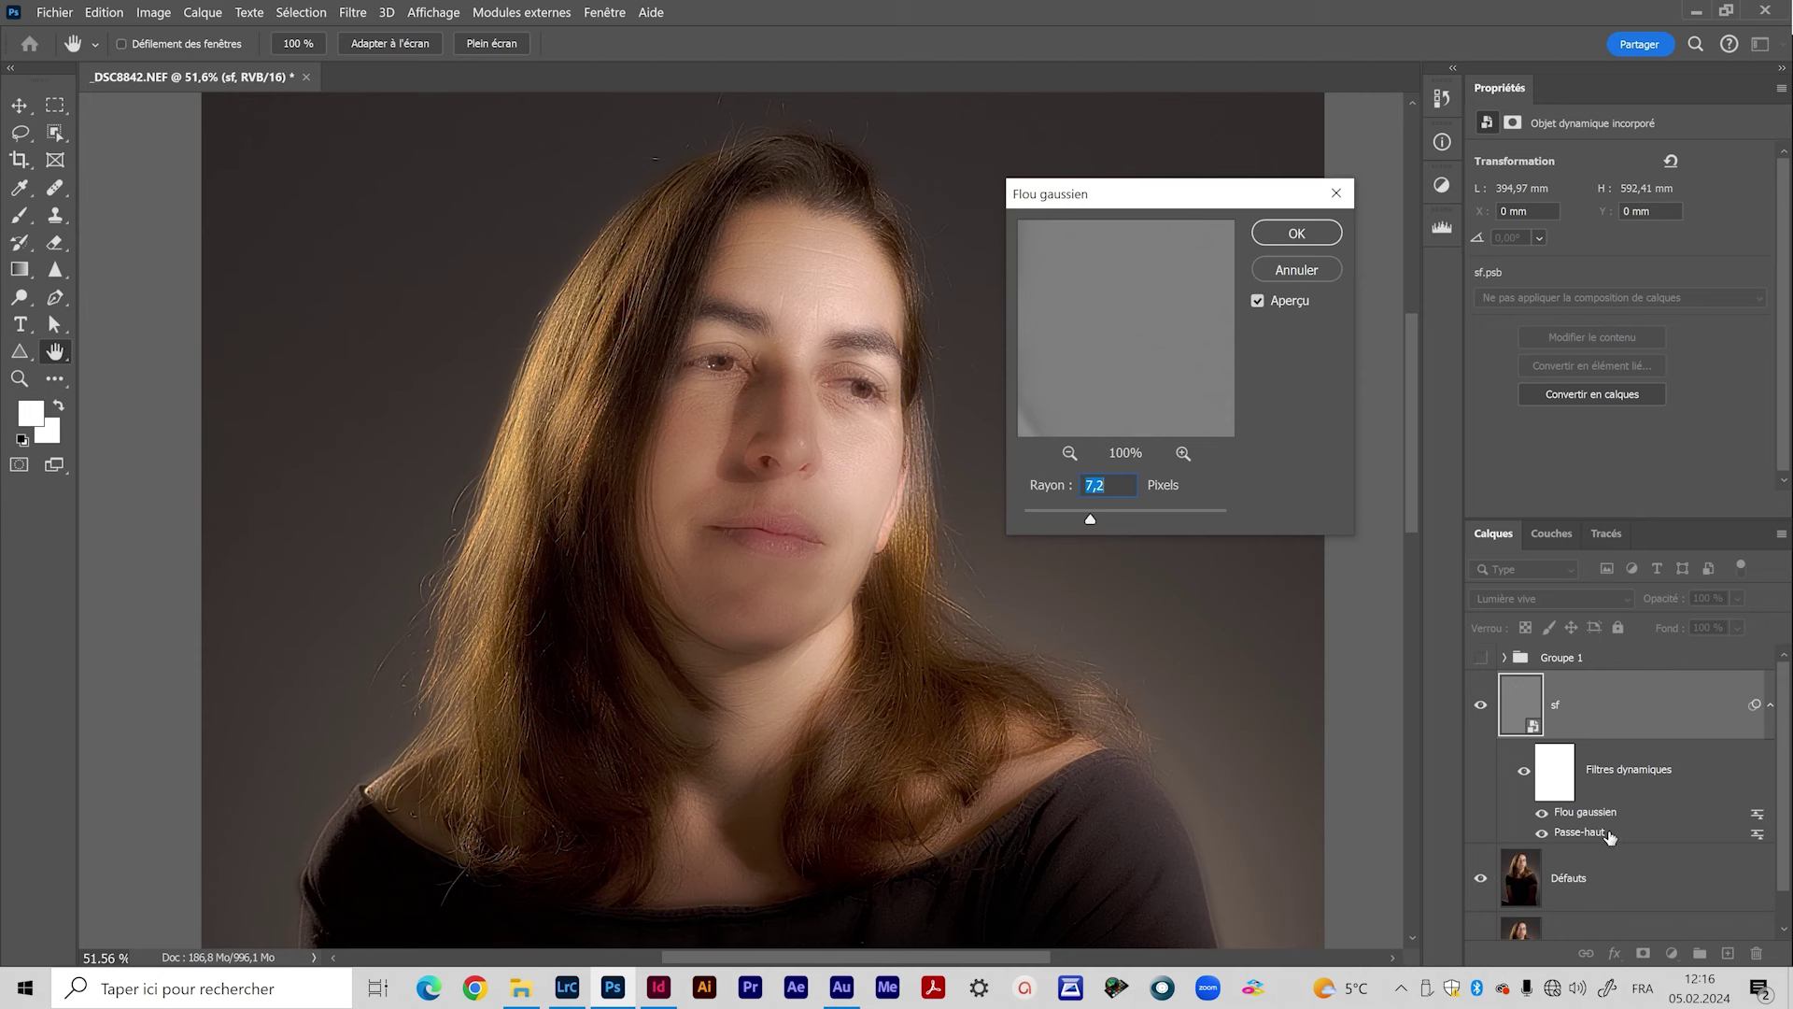
pyautogui.moveTo(1090, 518); pyautogui.dragTo(1052, 521)
pyautogui.click(1174, 519)
pyautogui.moveTo(1087, 519); pyautogui.dragTo(1079, 521)
pyautogui.moveTo(1080, 519); pyautogui.dragTo(1088, 519)
pyautogui.press('Return')
# Step: In the sf layer's blending options, split the grey Calque actif black slider to about 0 / 210 and the white slider far towards black
pyautogui.press('z')
pyautogui.moveTo(829, 472); pyautogui.dragTo(869, 581)
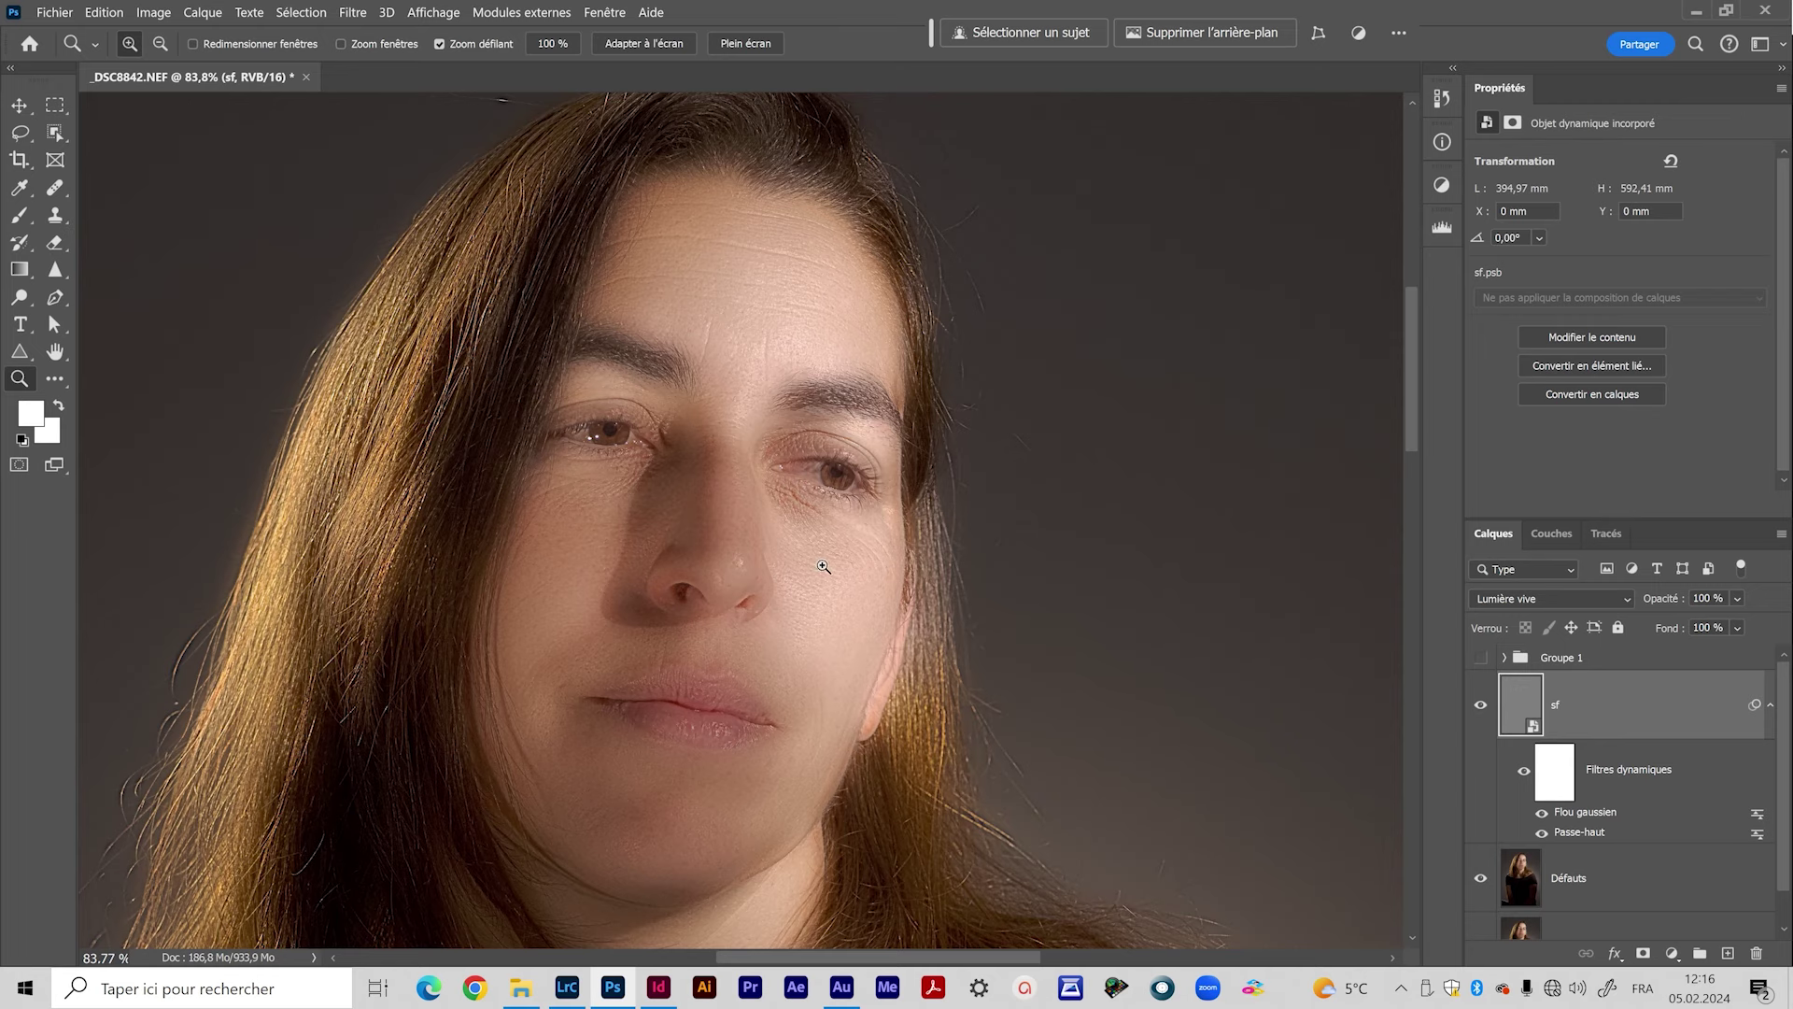
pyautogui.moveTo(756, 762); pyautogui.dragTo(675, 750)
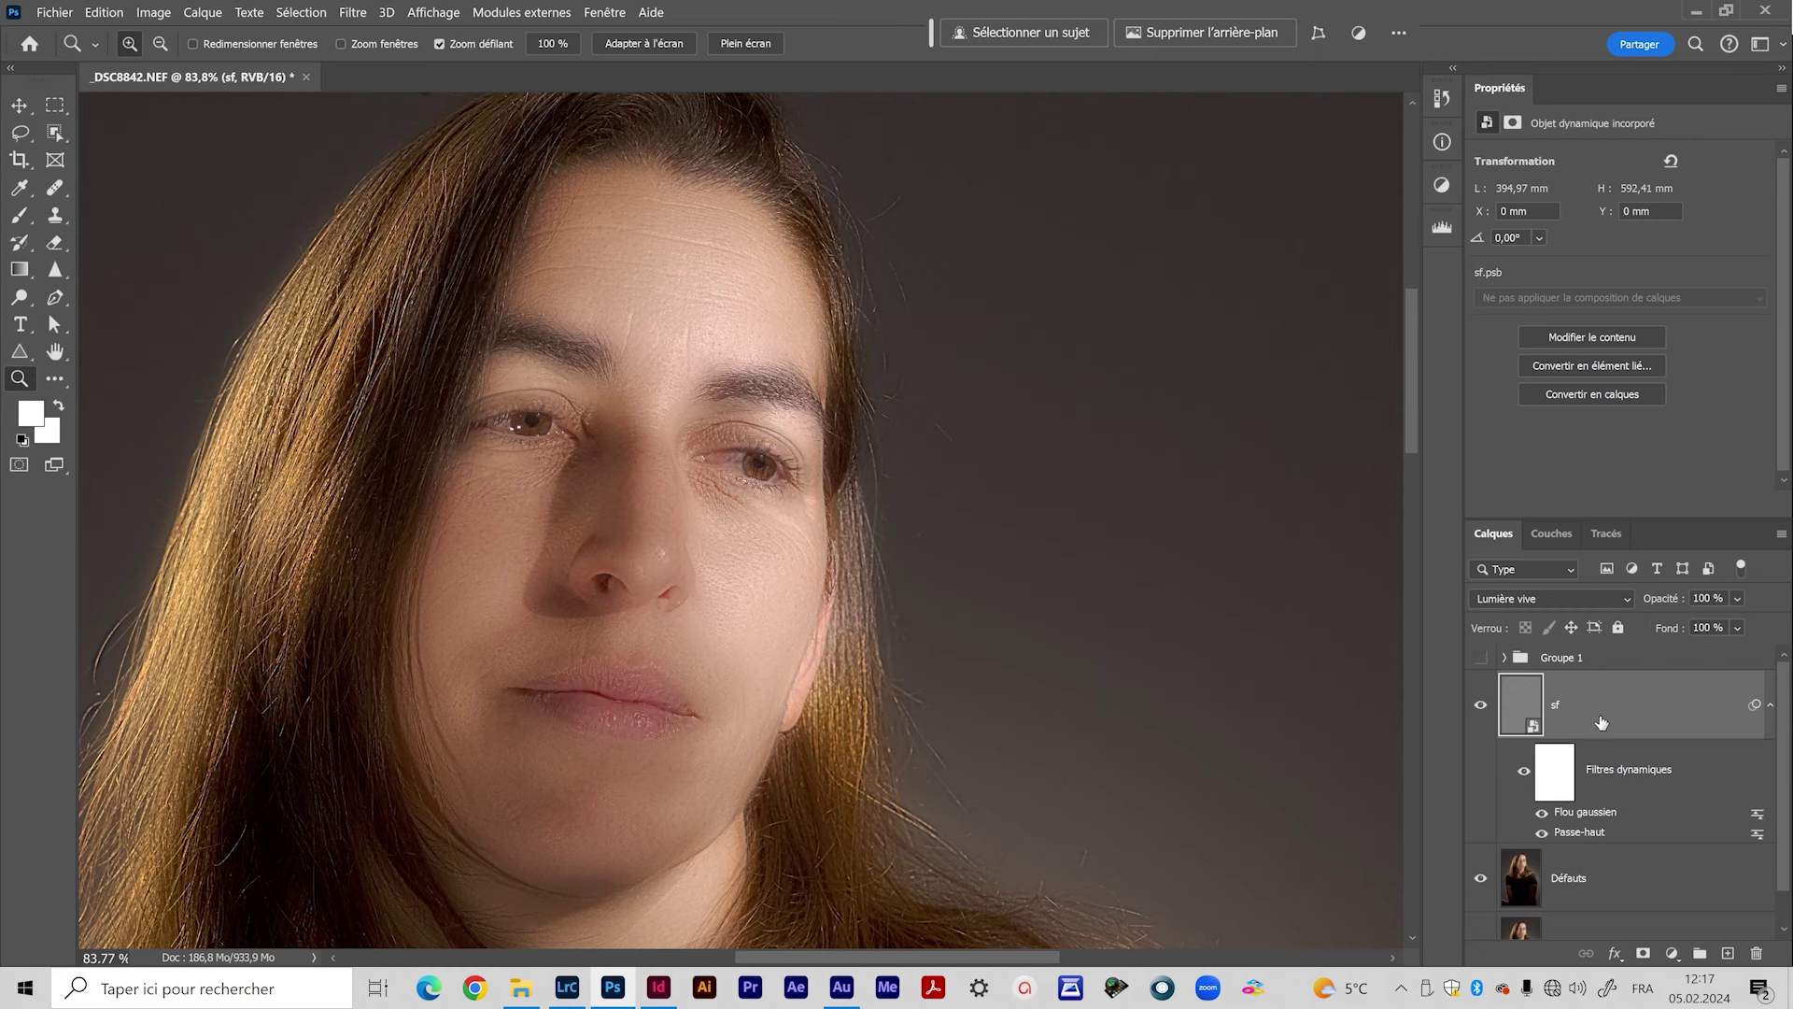
pyautogui.doubleClick(1659, 714)
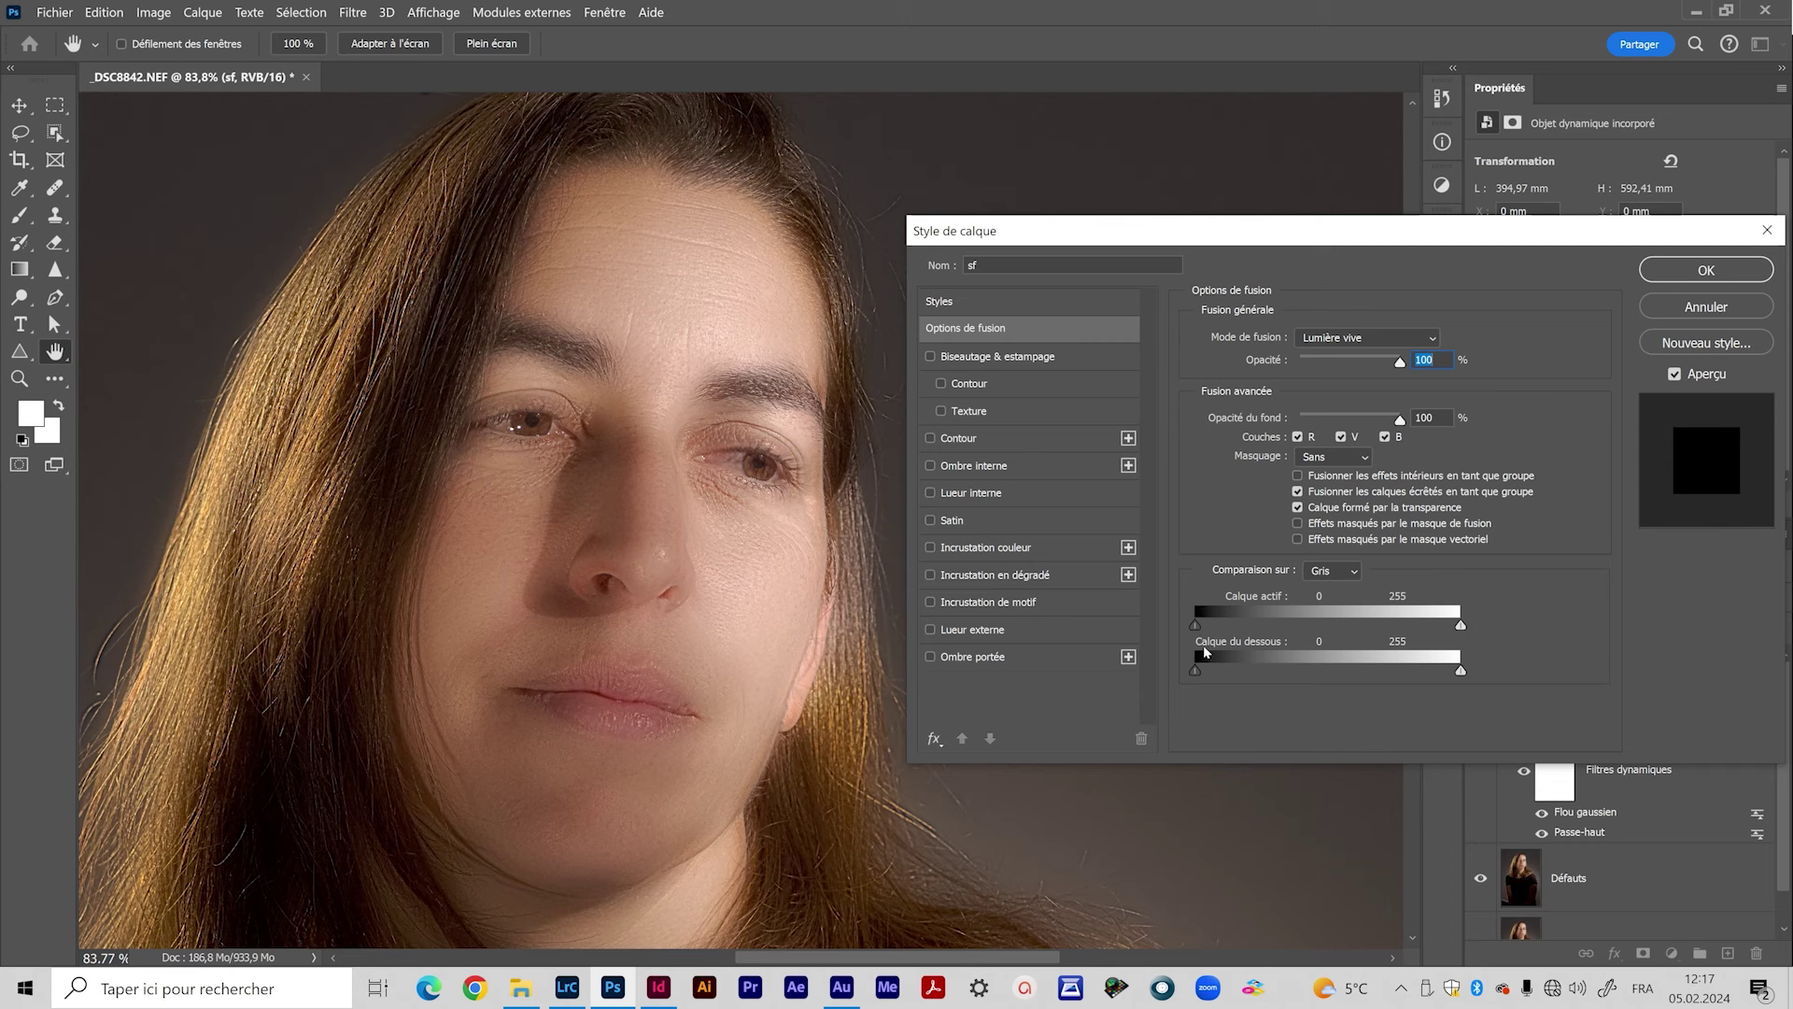
pyautogui.press('alt')
pyautogui.moveTo(1256, 620); pyautogui.dragTo(1282, 621)
pyautogui.moveTo(1420, 626); pyautogui.dragTo(1424, 627)
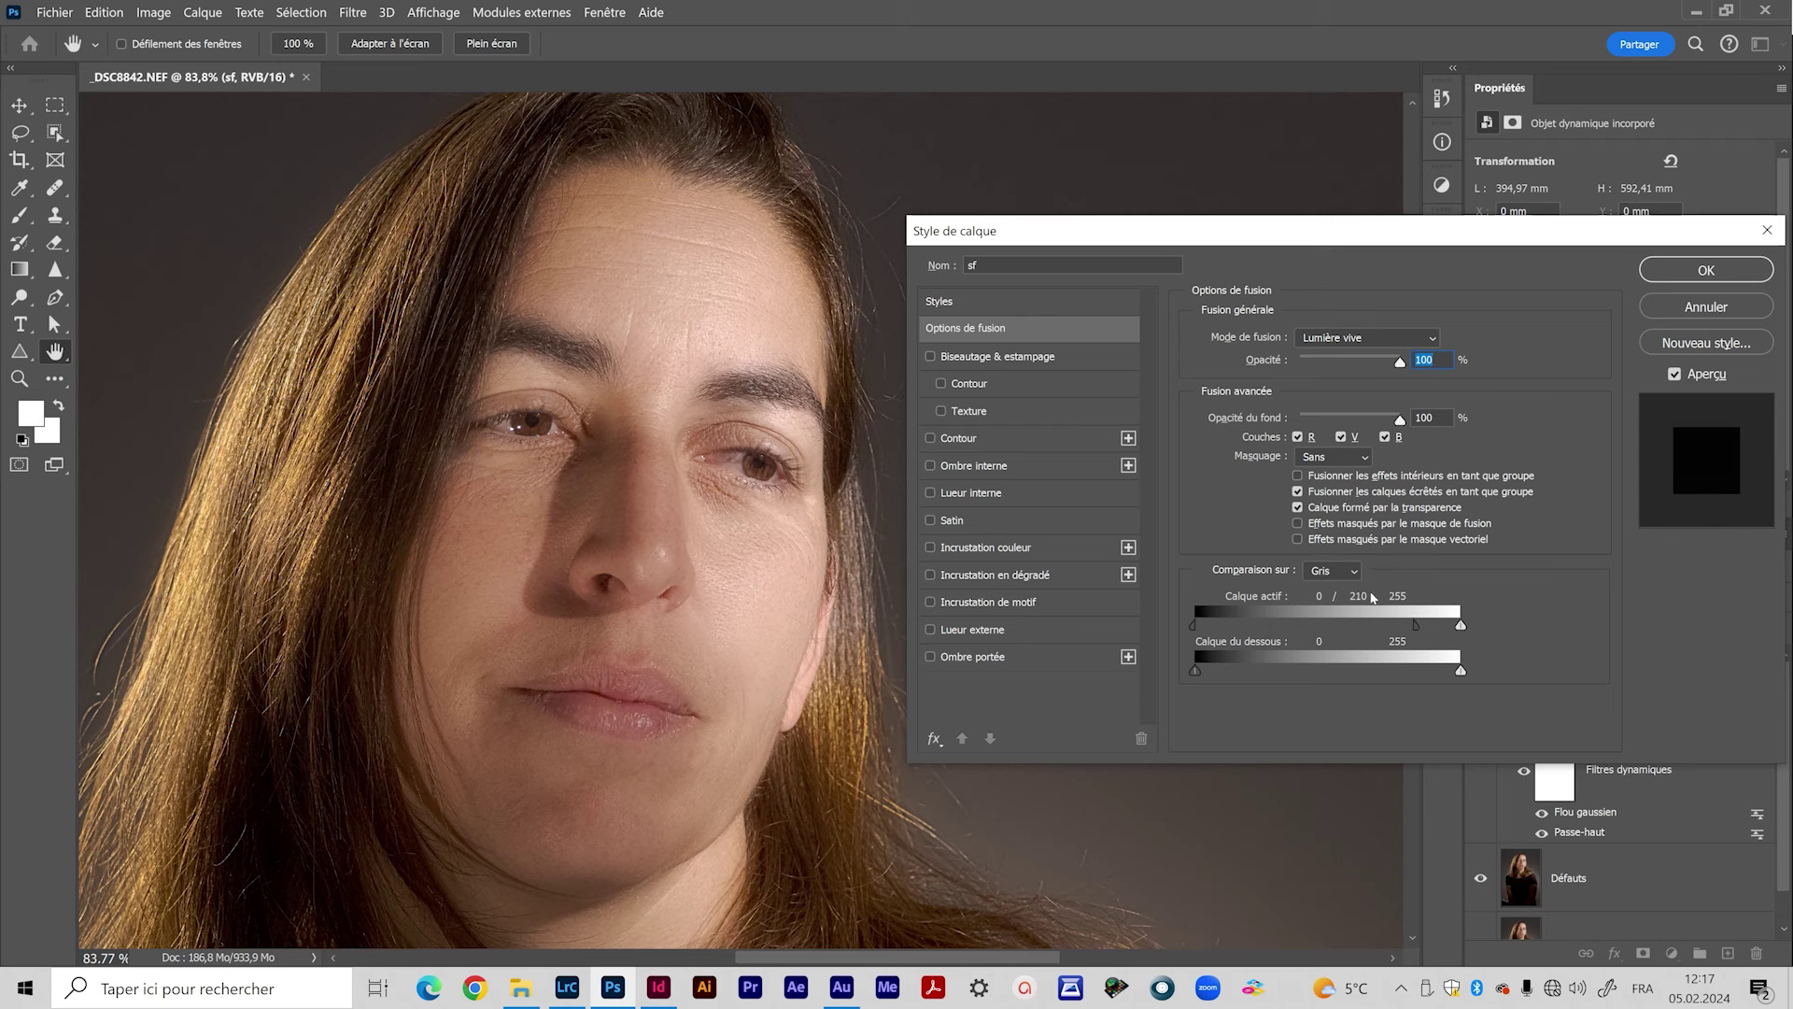
pyautogui.moveTo(1461, 628); pyautogui.dragTo(1244, 630)
pyautogui.click(1721, 285)
# Step: Compare the face with the sf layer hidden and shown
pyautogui.press('z')
pyautogui.moveTo(796, 676); pyautogui.dragTo(890, 577)
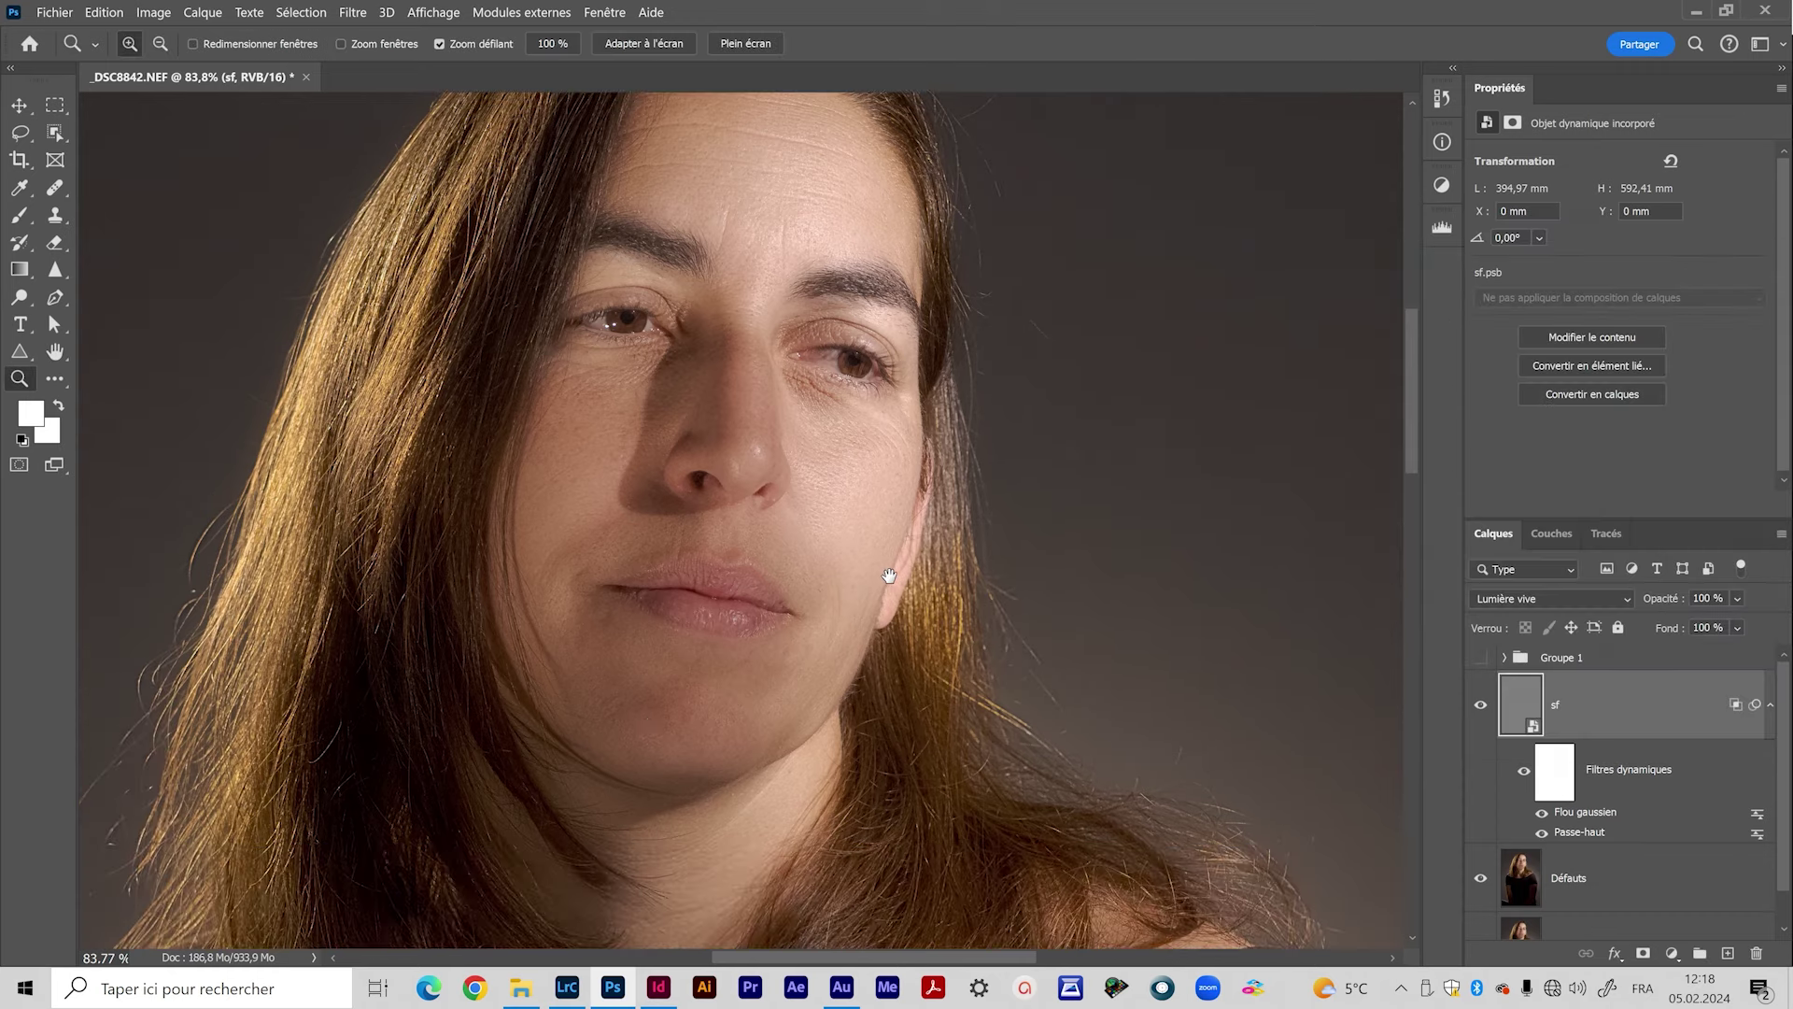
pyautogui.click(1480, 706)
pyautogui.click(1481, 710)
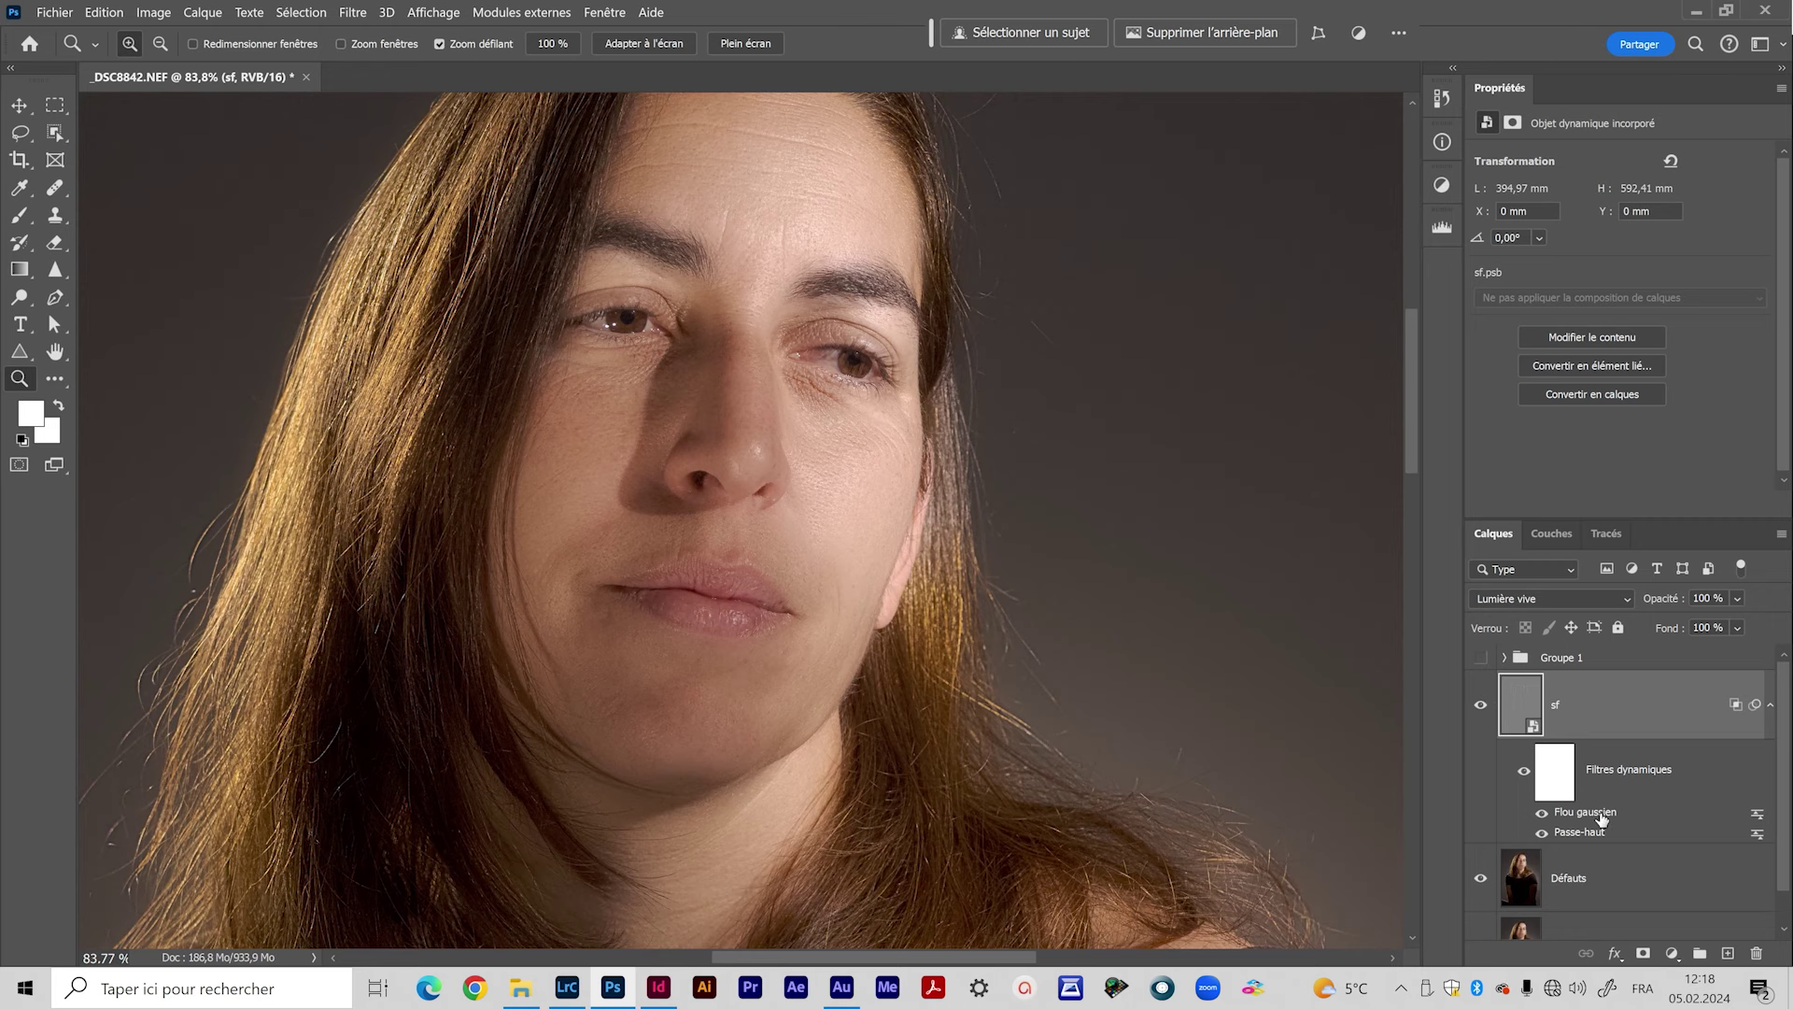
pyautogui.doubleClick(1601, 815)
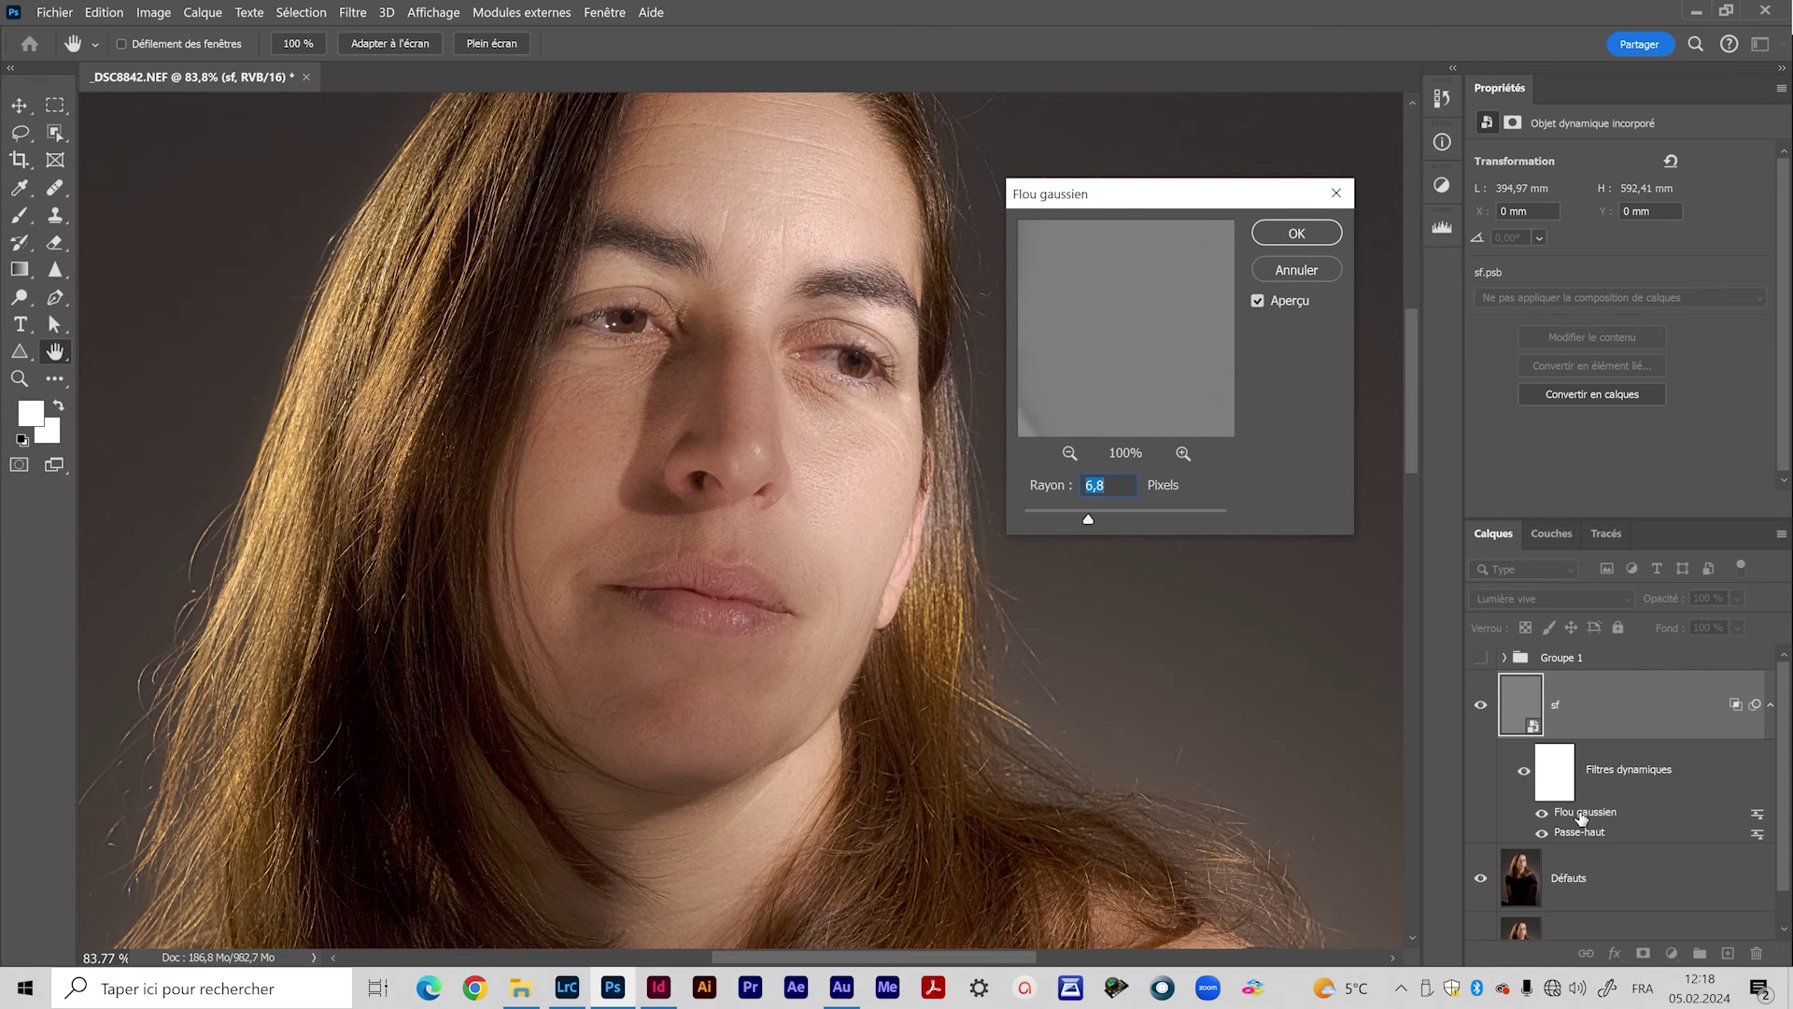
pyautogui.moveTo(1089, 521); pyautogui.dragTo(1141, 519)
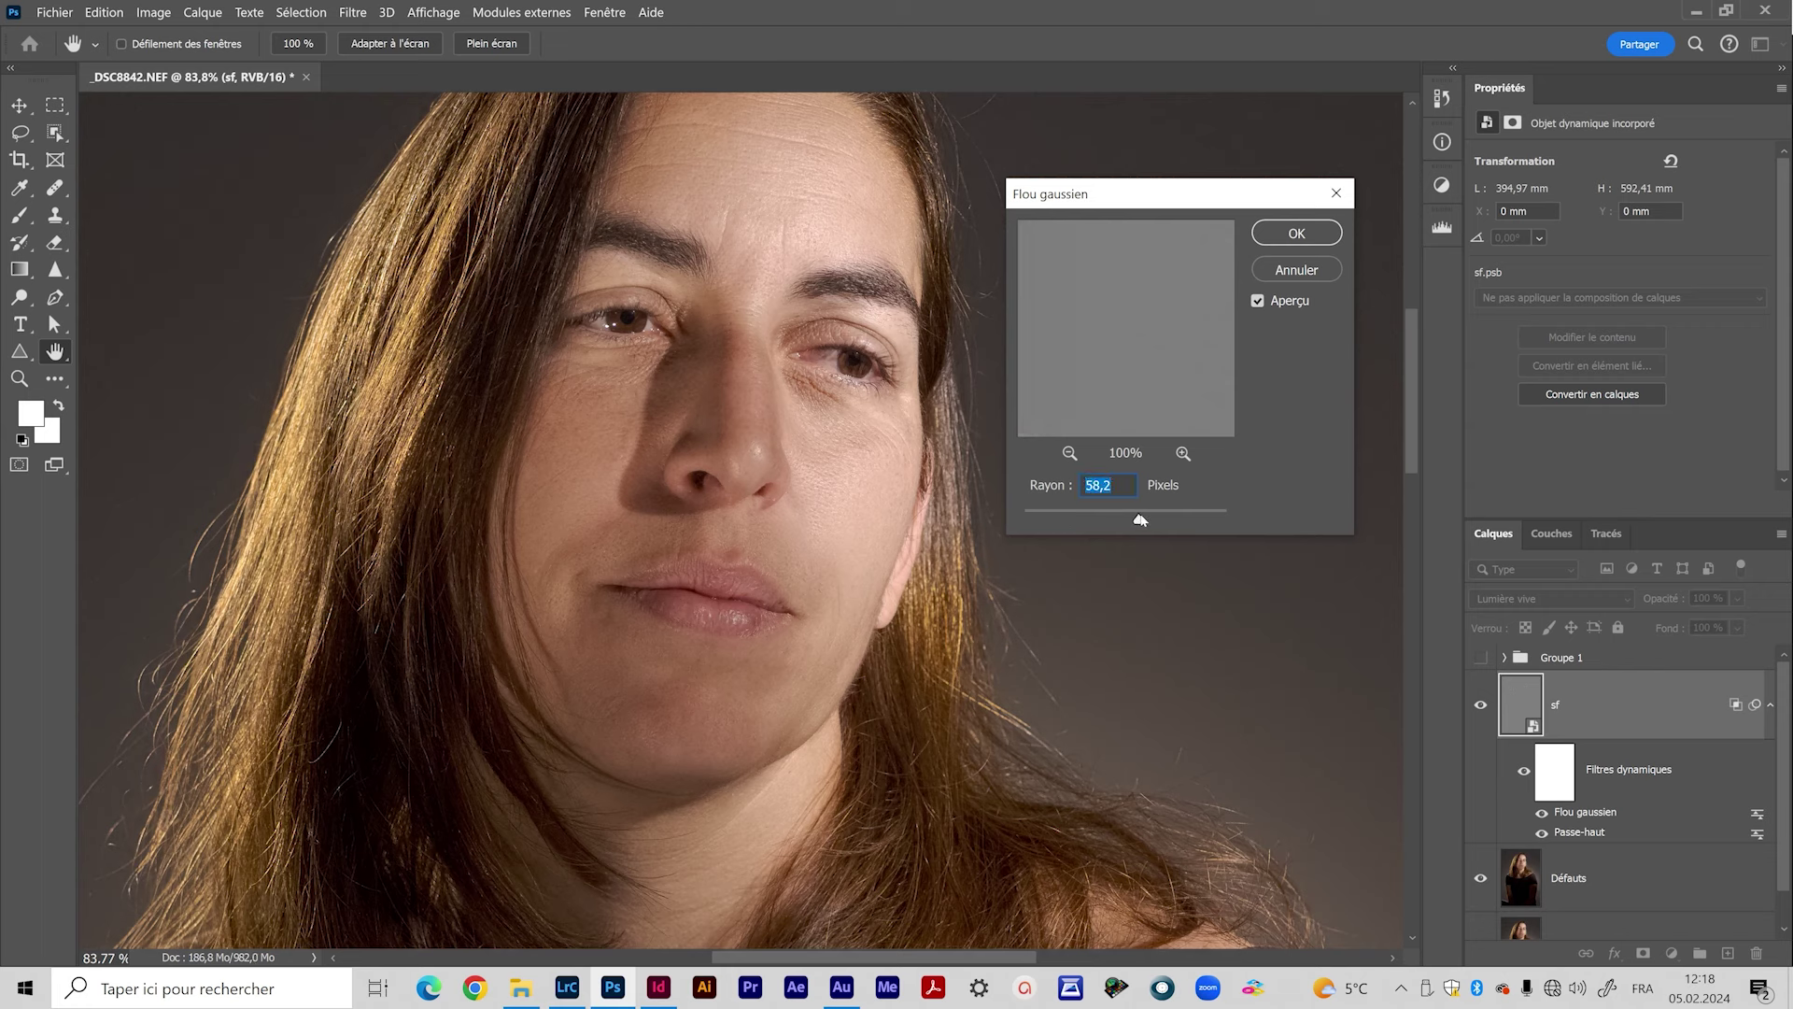
pyautogui.click(1280, 275)
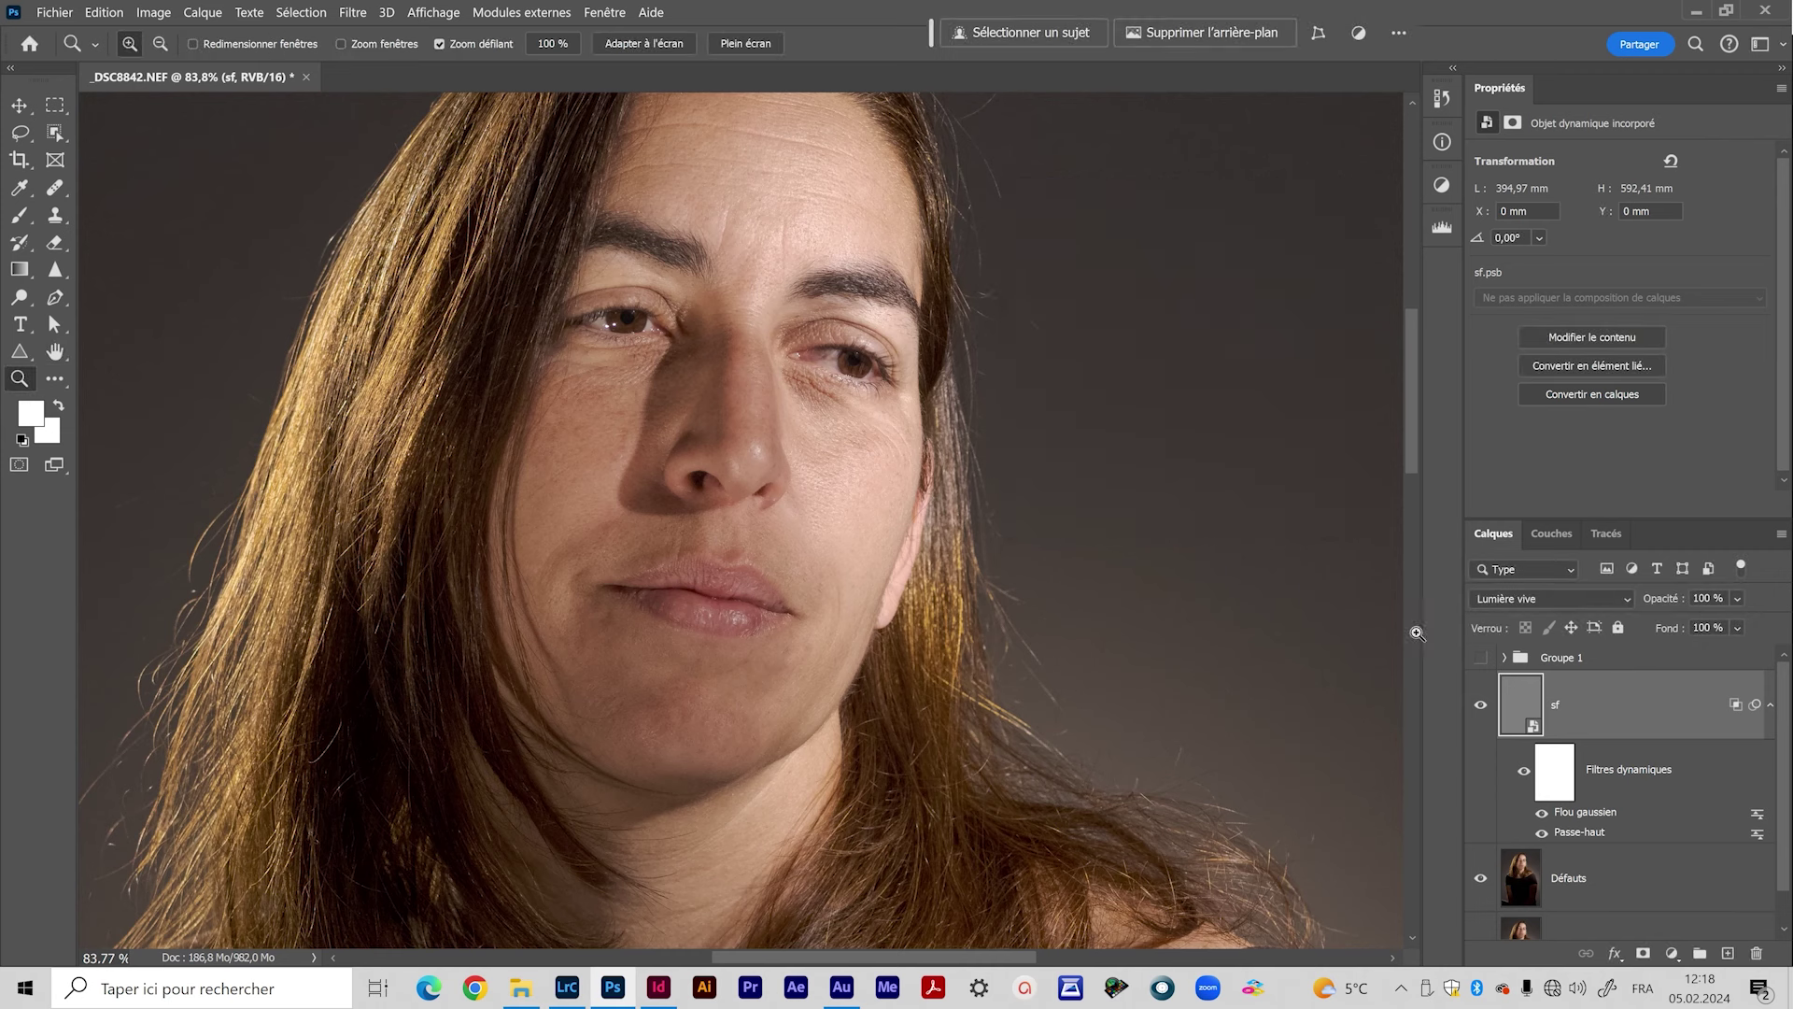
# Step: Readjust the radius of the Passe-haut filter on the sf smart object
pyautogui.doubleClick(1578, 833)
pyautogui.click(947, 403)
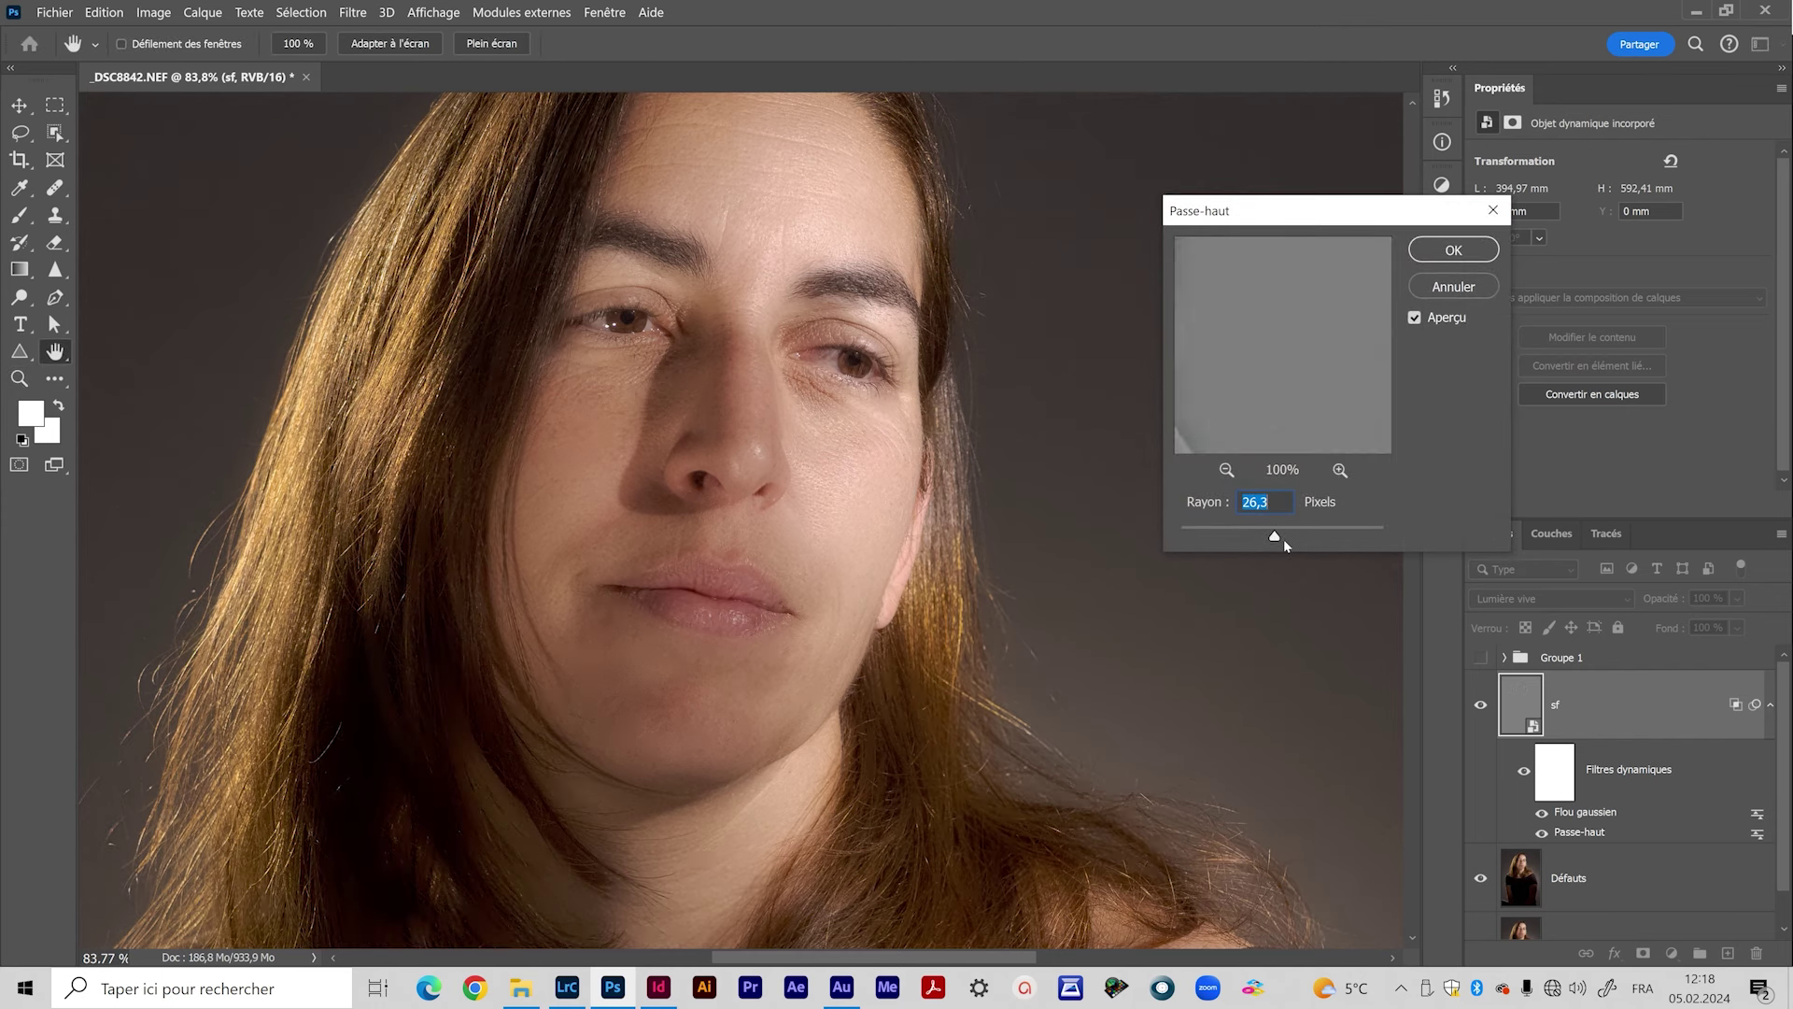
pyautogui.moveTo(1275, 539); pyautogui.dragTo(1231, 535)
pyautogui.press('Return')
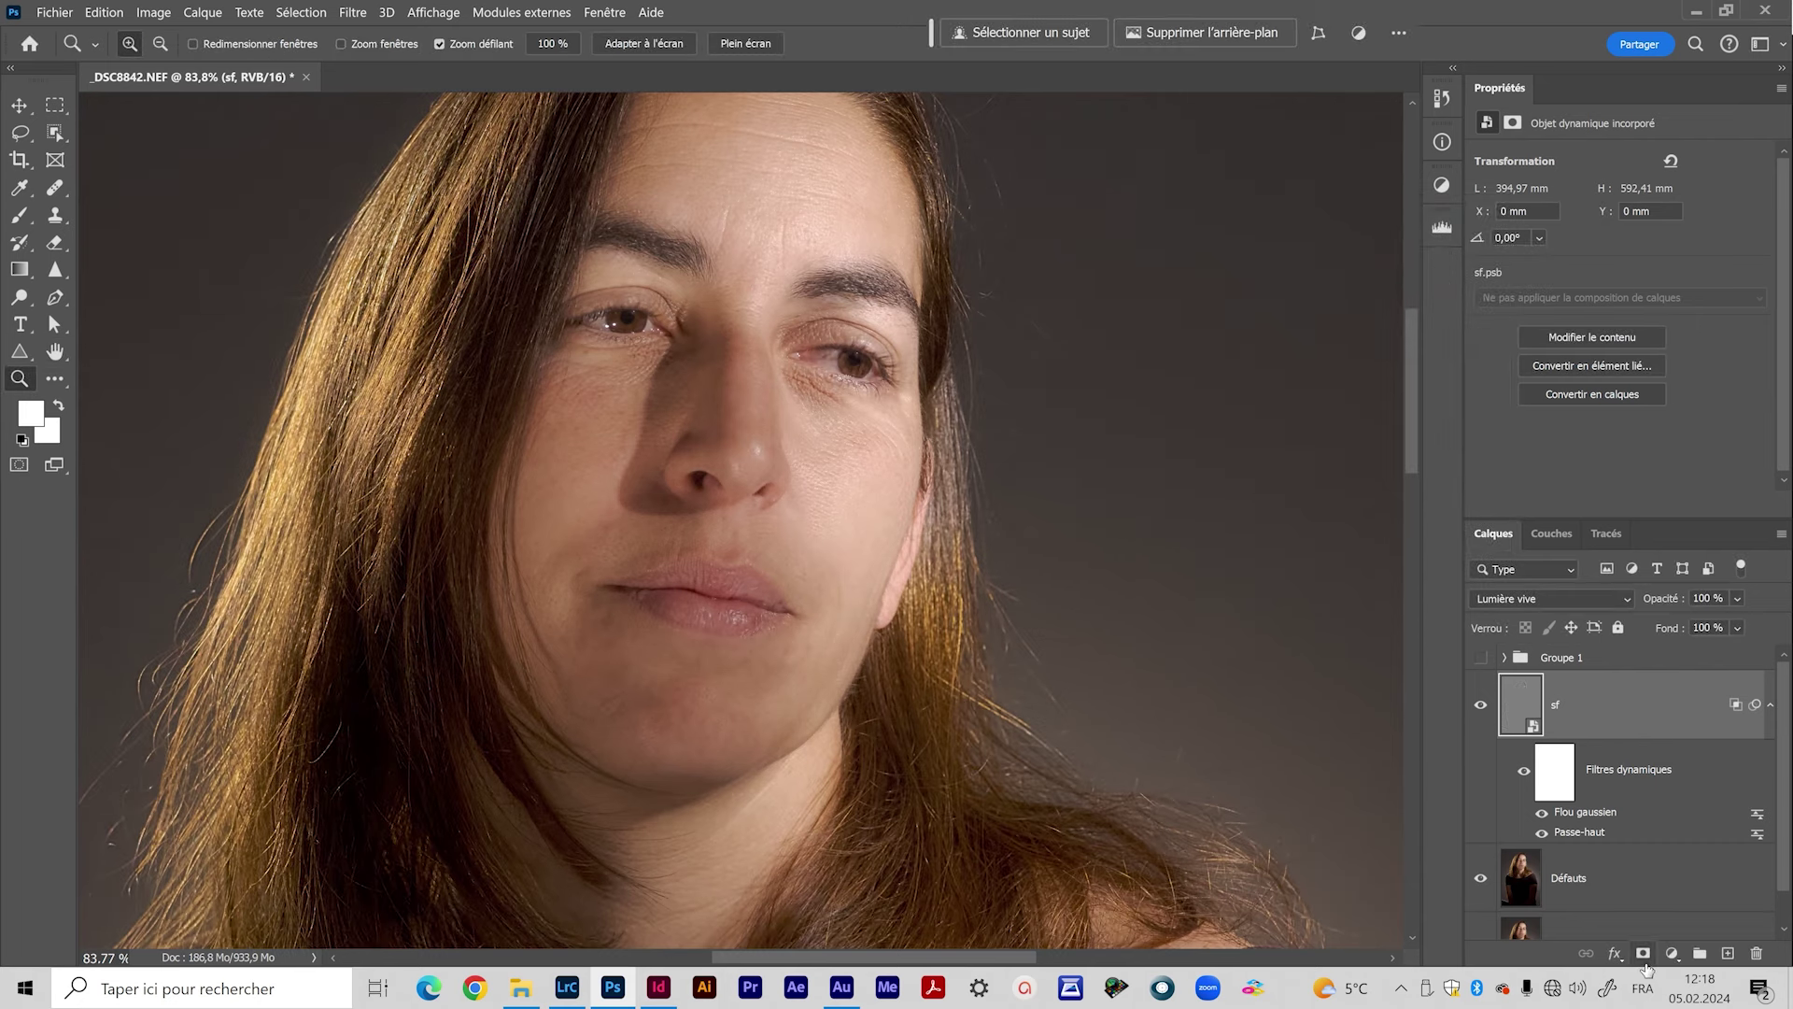
# Step: Add a black mask to the sf layer and reveal the smoothing on the forehead with a soft white brush
pyautogui.press('alt')
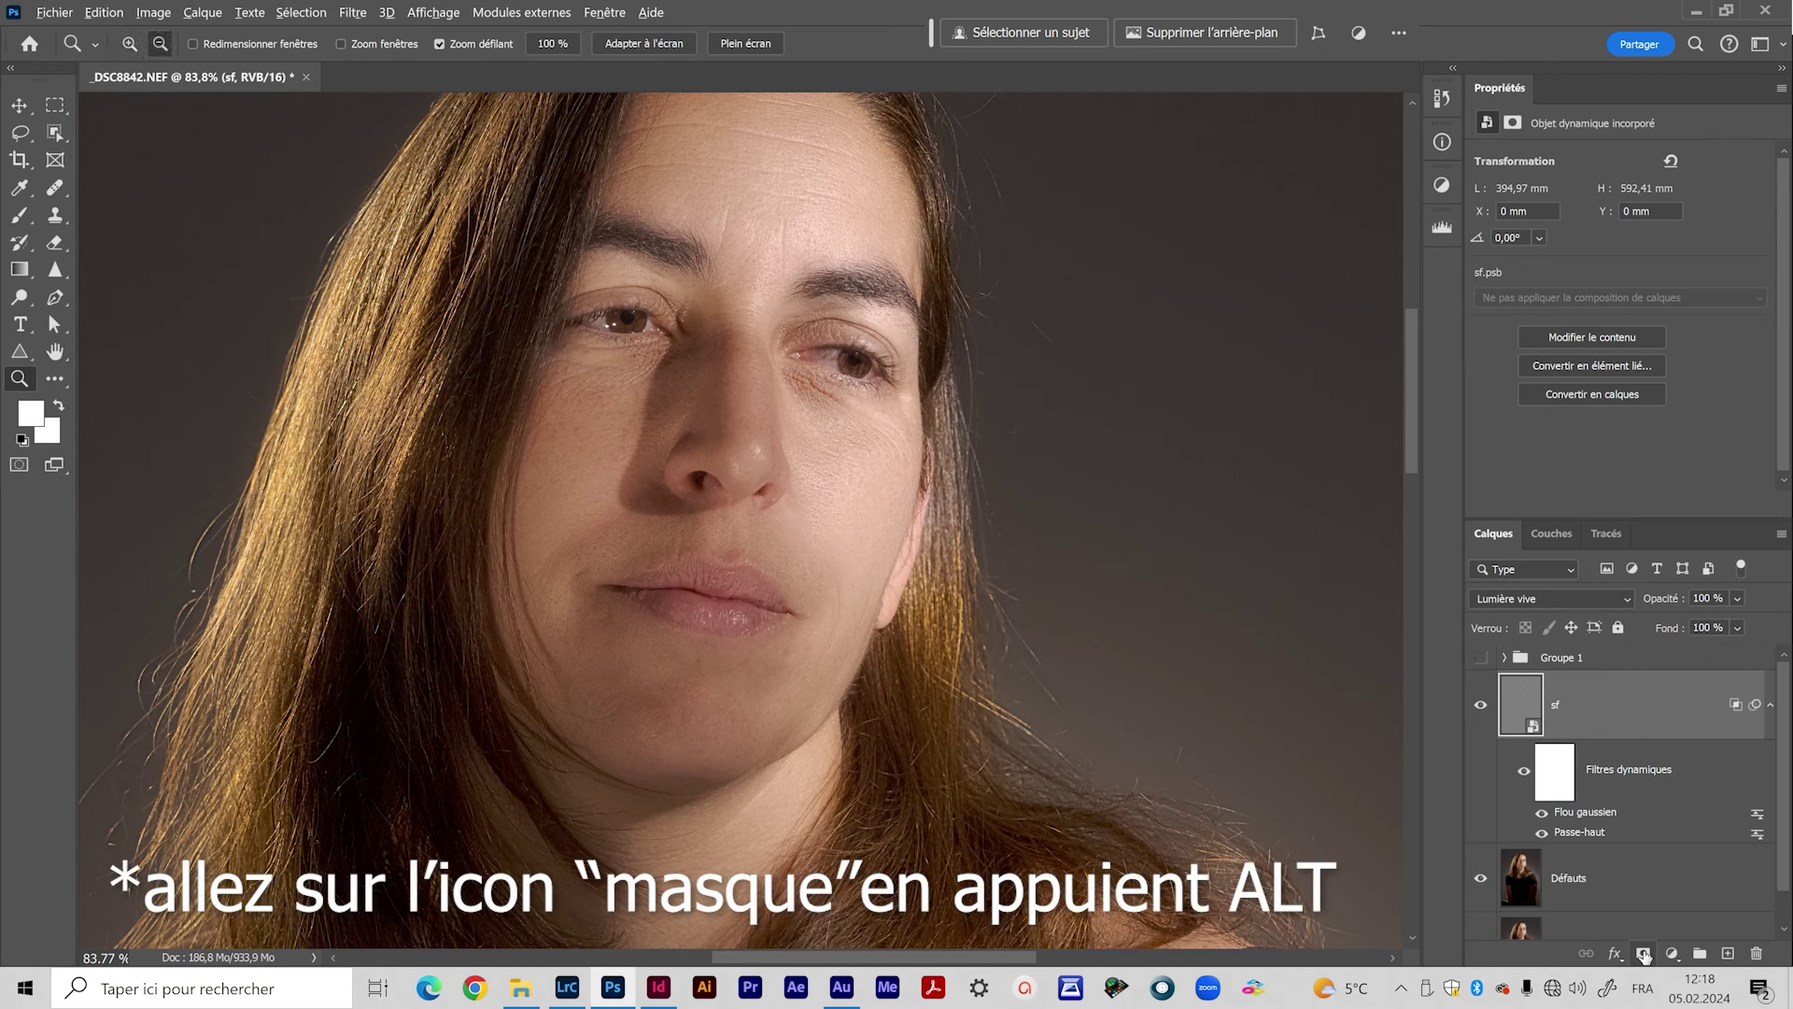
pyautogui.keyDown('alt'); pyautogui.click(1644, 954); pyautogui.keyUp('alt')
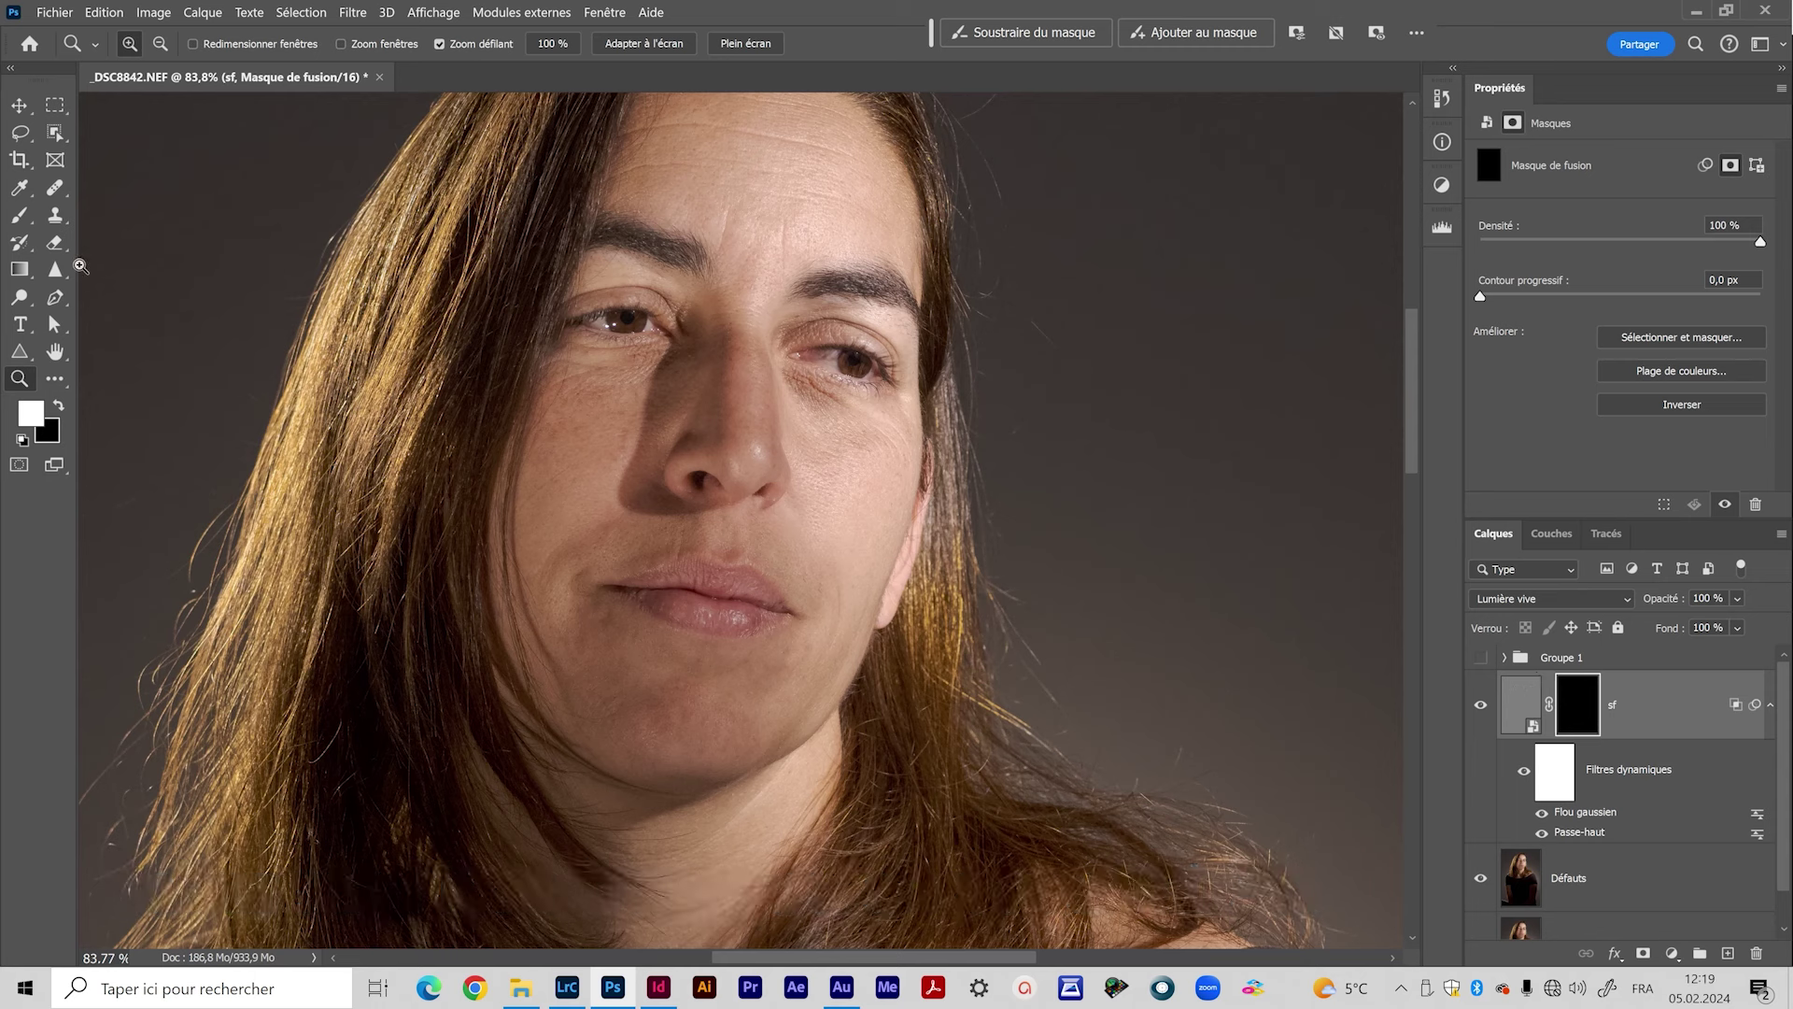
pyautogui.press('b')
pyautogui.keyDown('alt'); pyautogui.rightClick(769, 269); pyautogui.keyUp('alt')
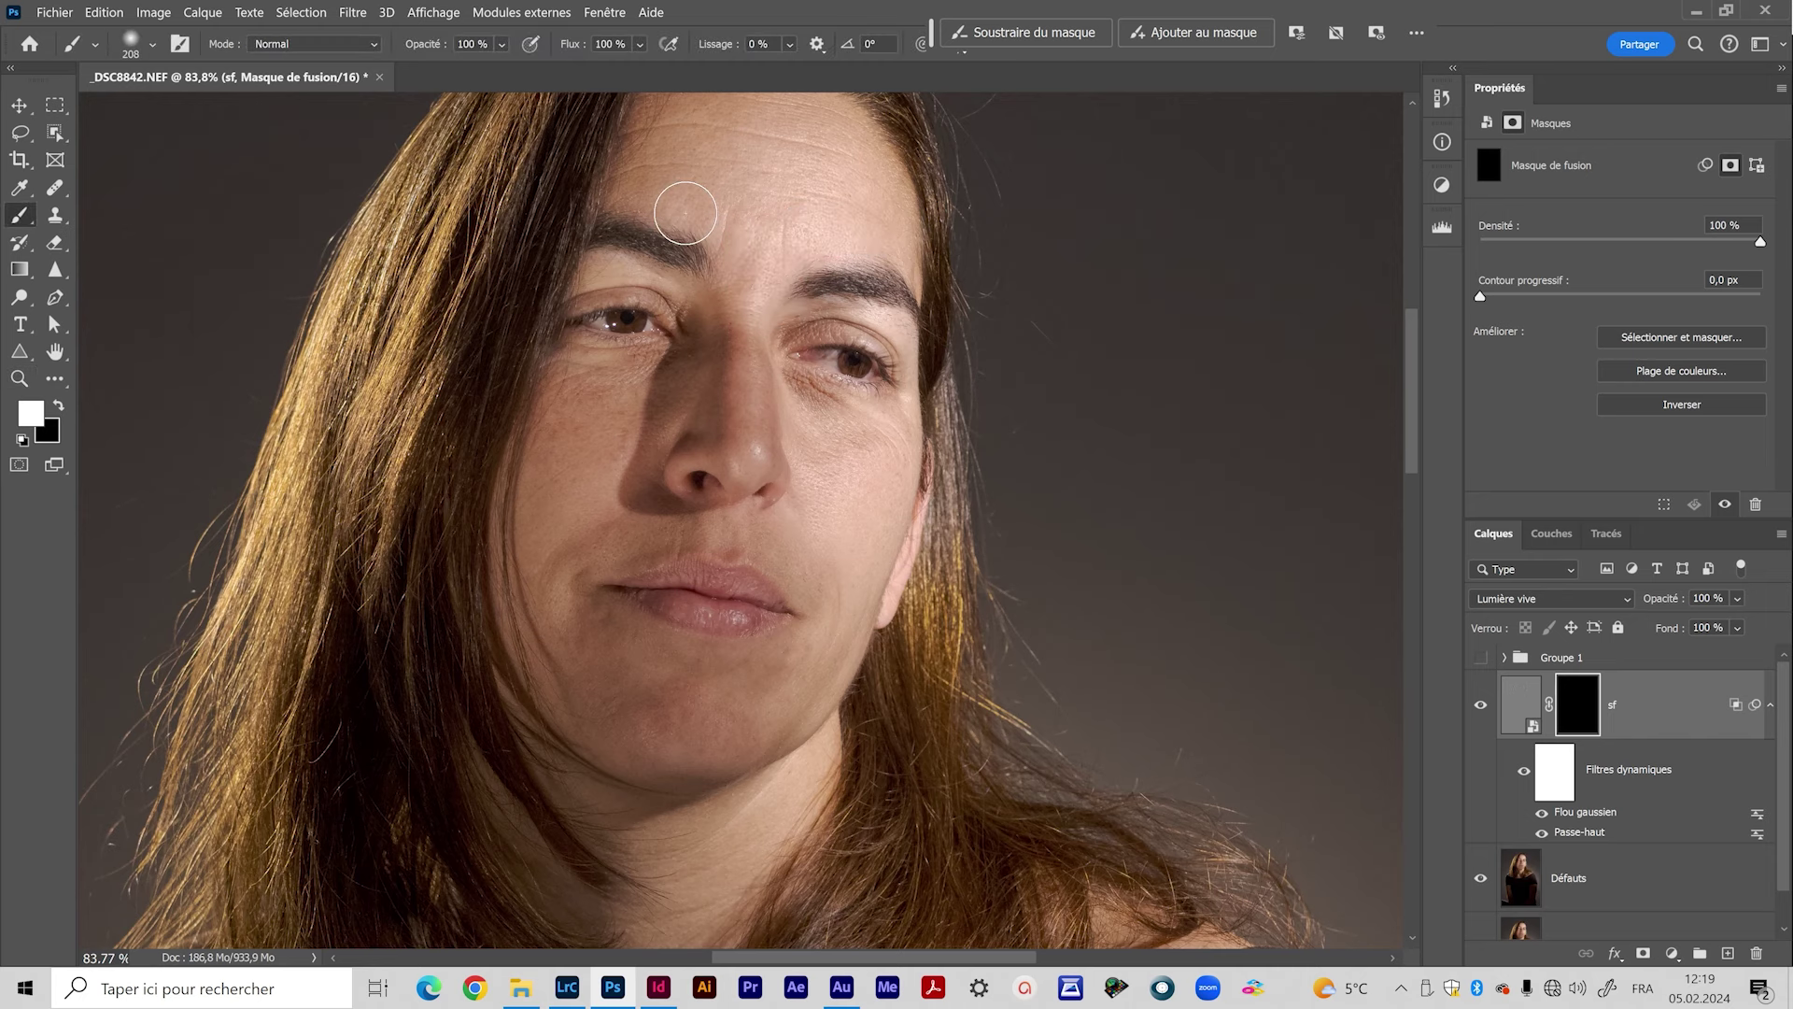
pyautogui.moveTo(1060, 504); pyautogui.dragTo(1024, 629)
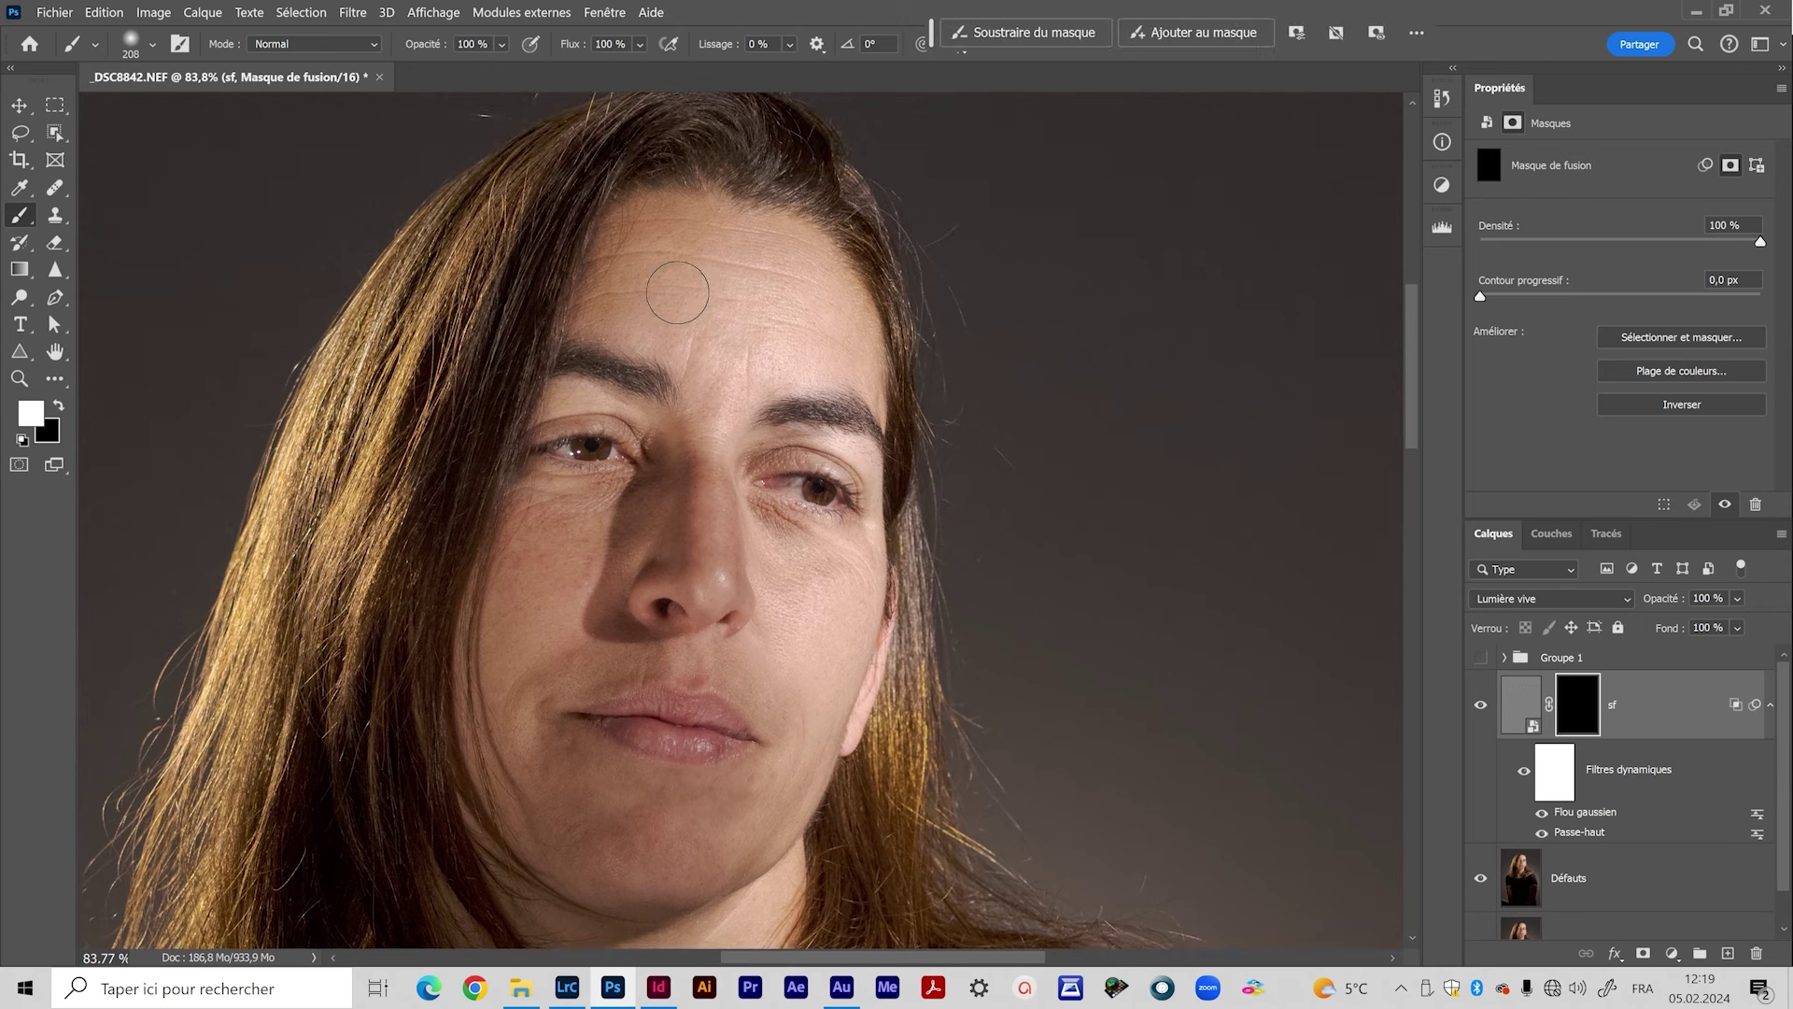
pyautogui.keyDown('alt'); pyautogui.scroll(3, 724, 298); pyautogui.keyUp('alt')
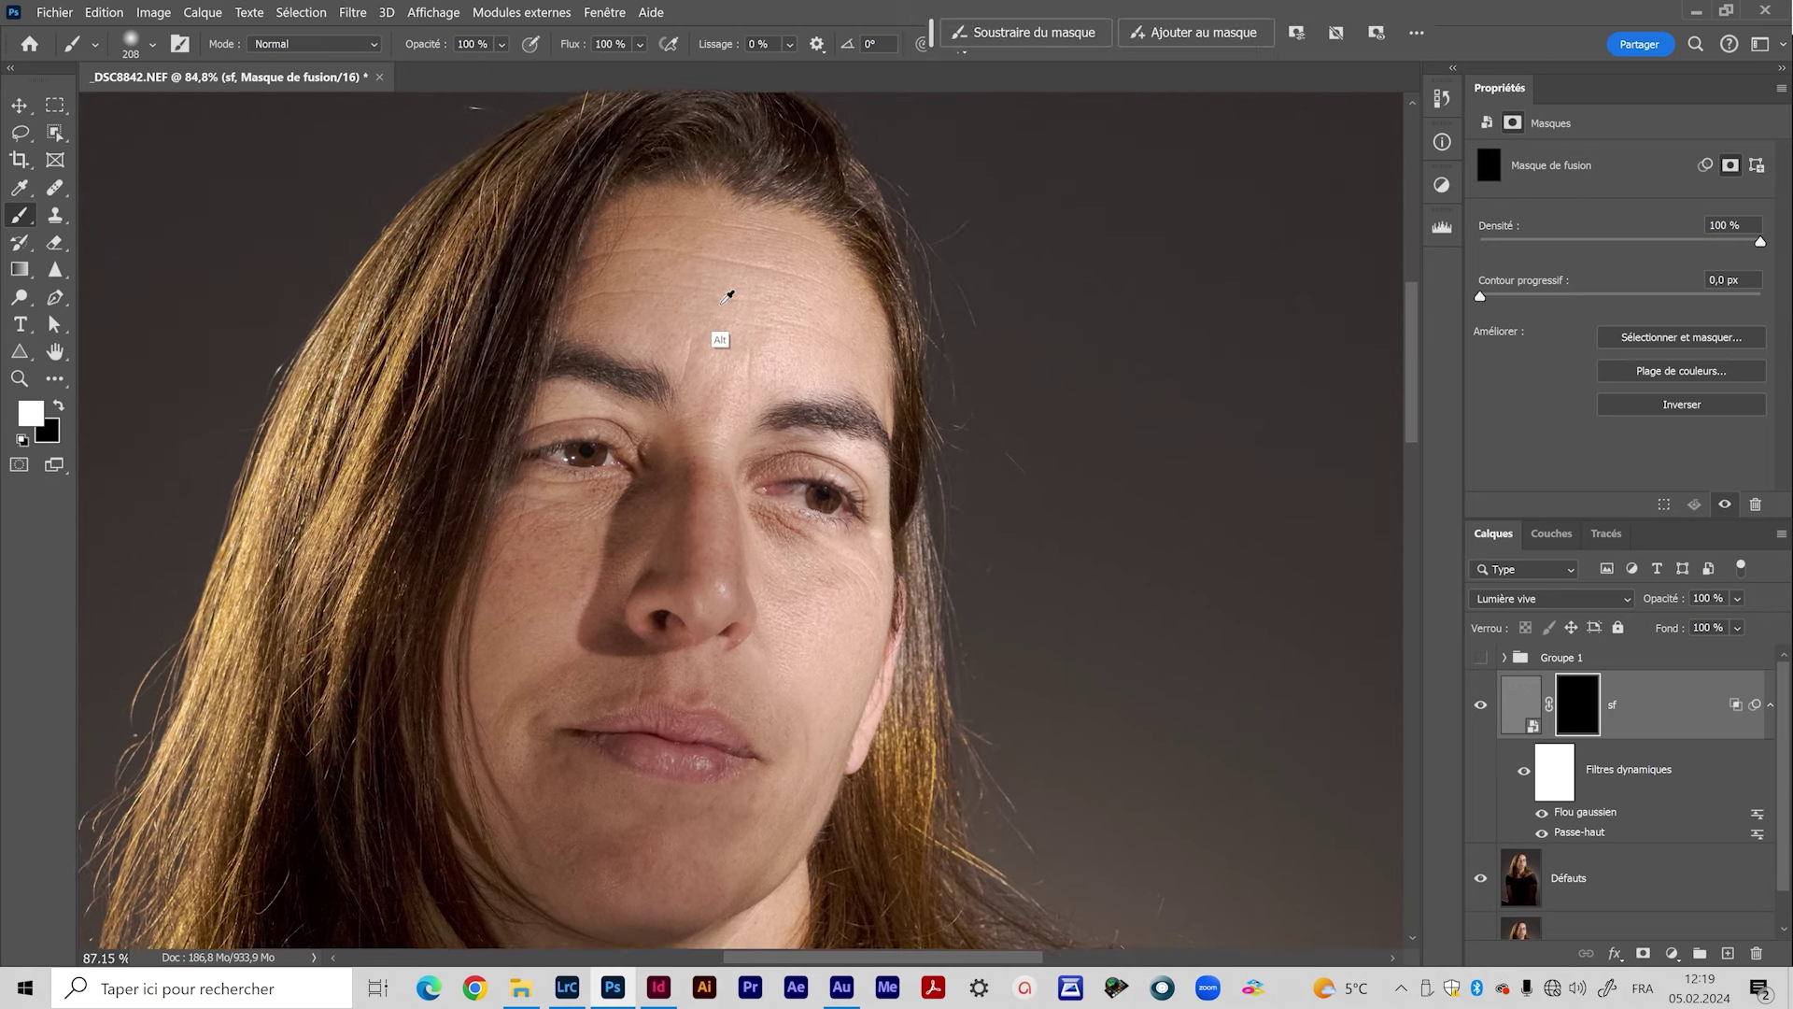
pyautogui.keyDown('alt'); pyautogui.scroll(2, 724, 297); pyautogui.keyUp('alt')
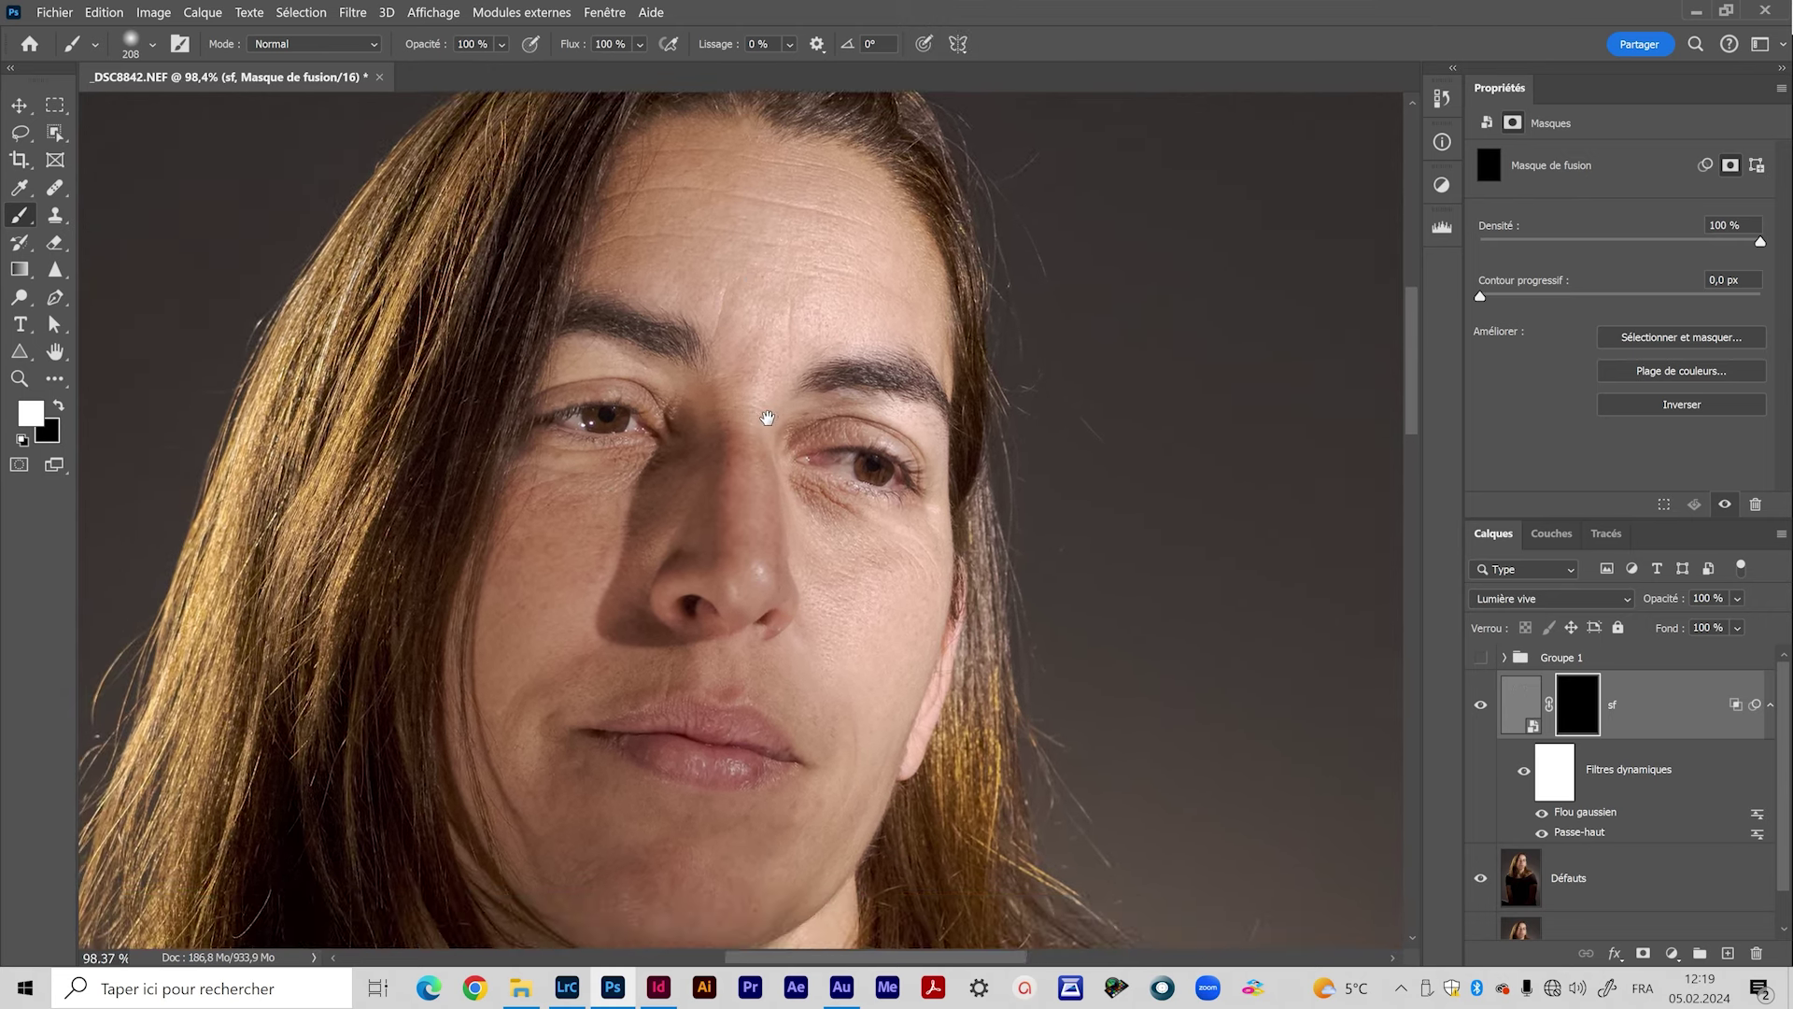
pyautogui.moveTo(719, 283); pyautogui.dragTo(752, 320)
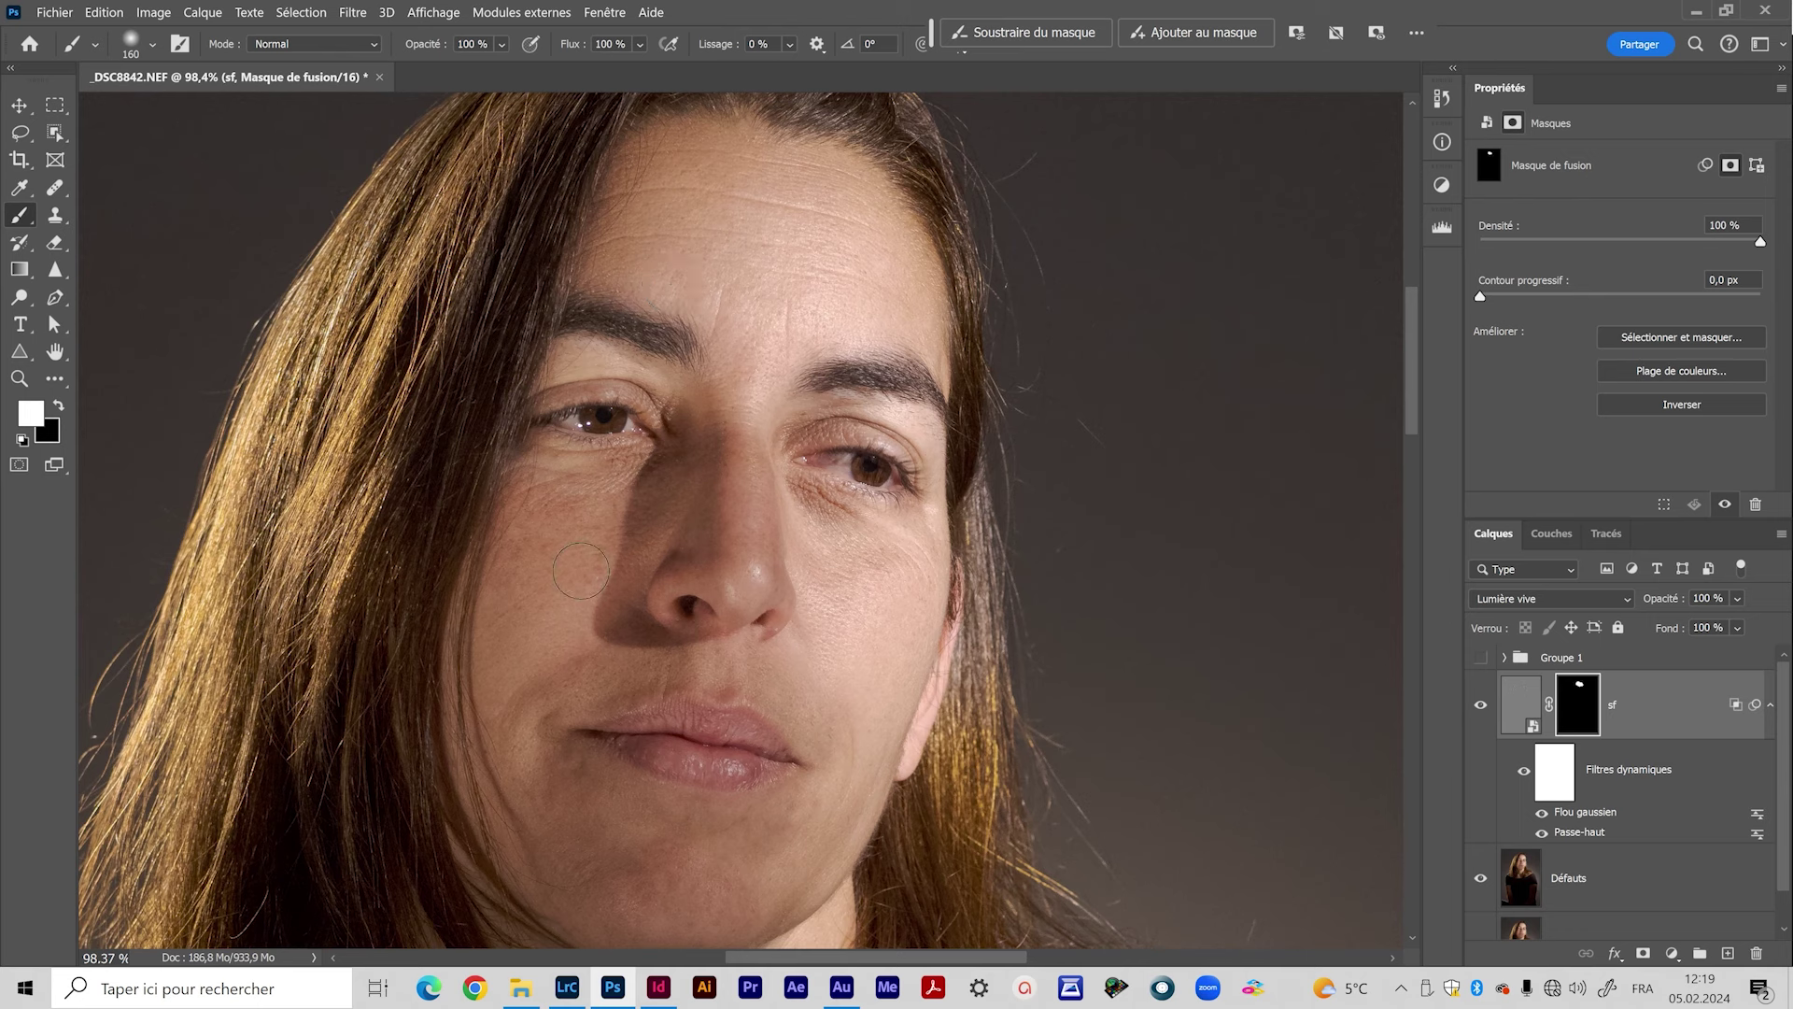
# Step: Paint white on the sf mask over the cheeks and chin, using a 49 px brush at 50% opacity for the lips
pyautogui.moveTo(757, 547); pyautogui.dragTo(861, 652)
pyautogui.scroll(-3, 841, 720)
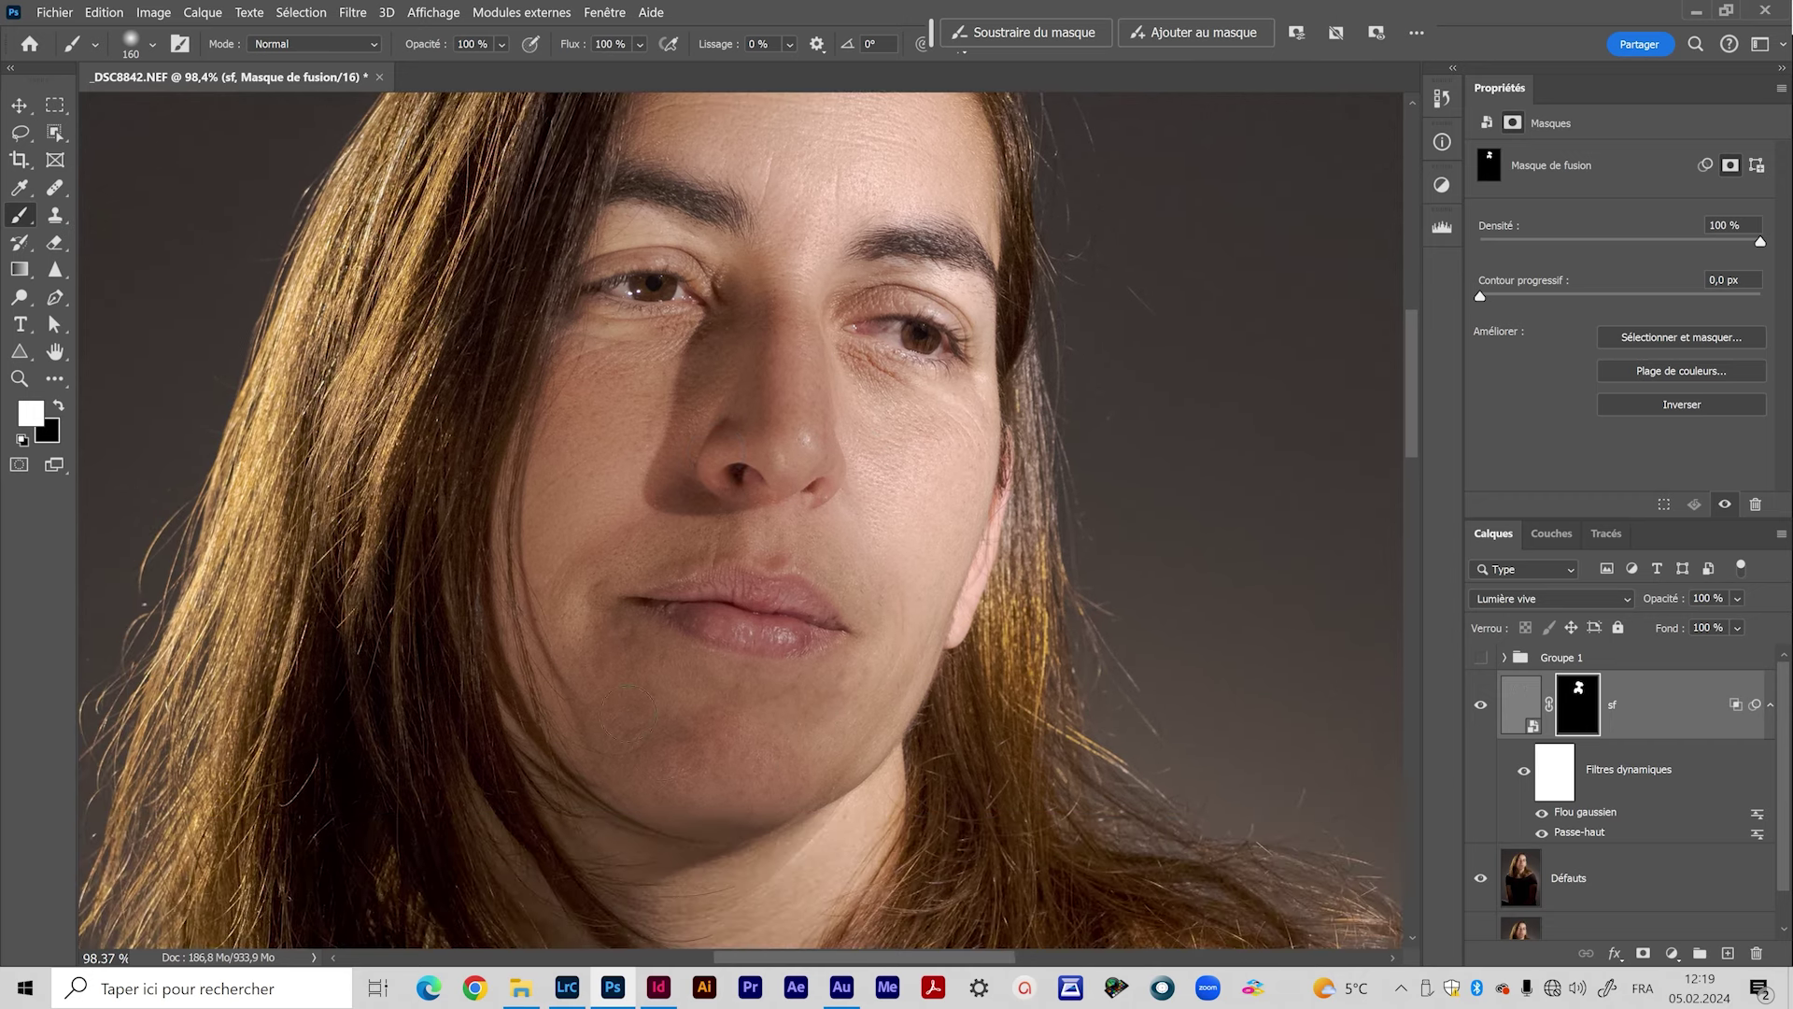
pyautogui.press('z')
pyautogui.moveTo(888, 484); pyautogui.dragTo(903, 495)
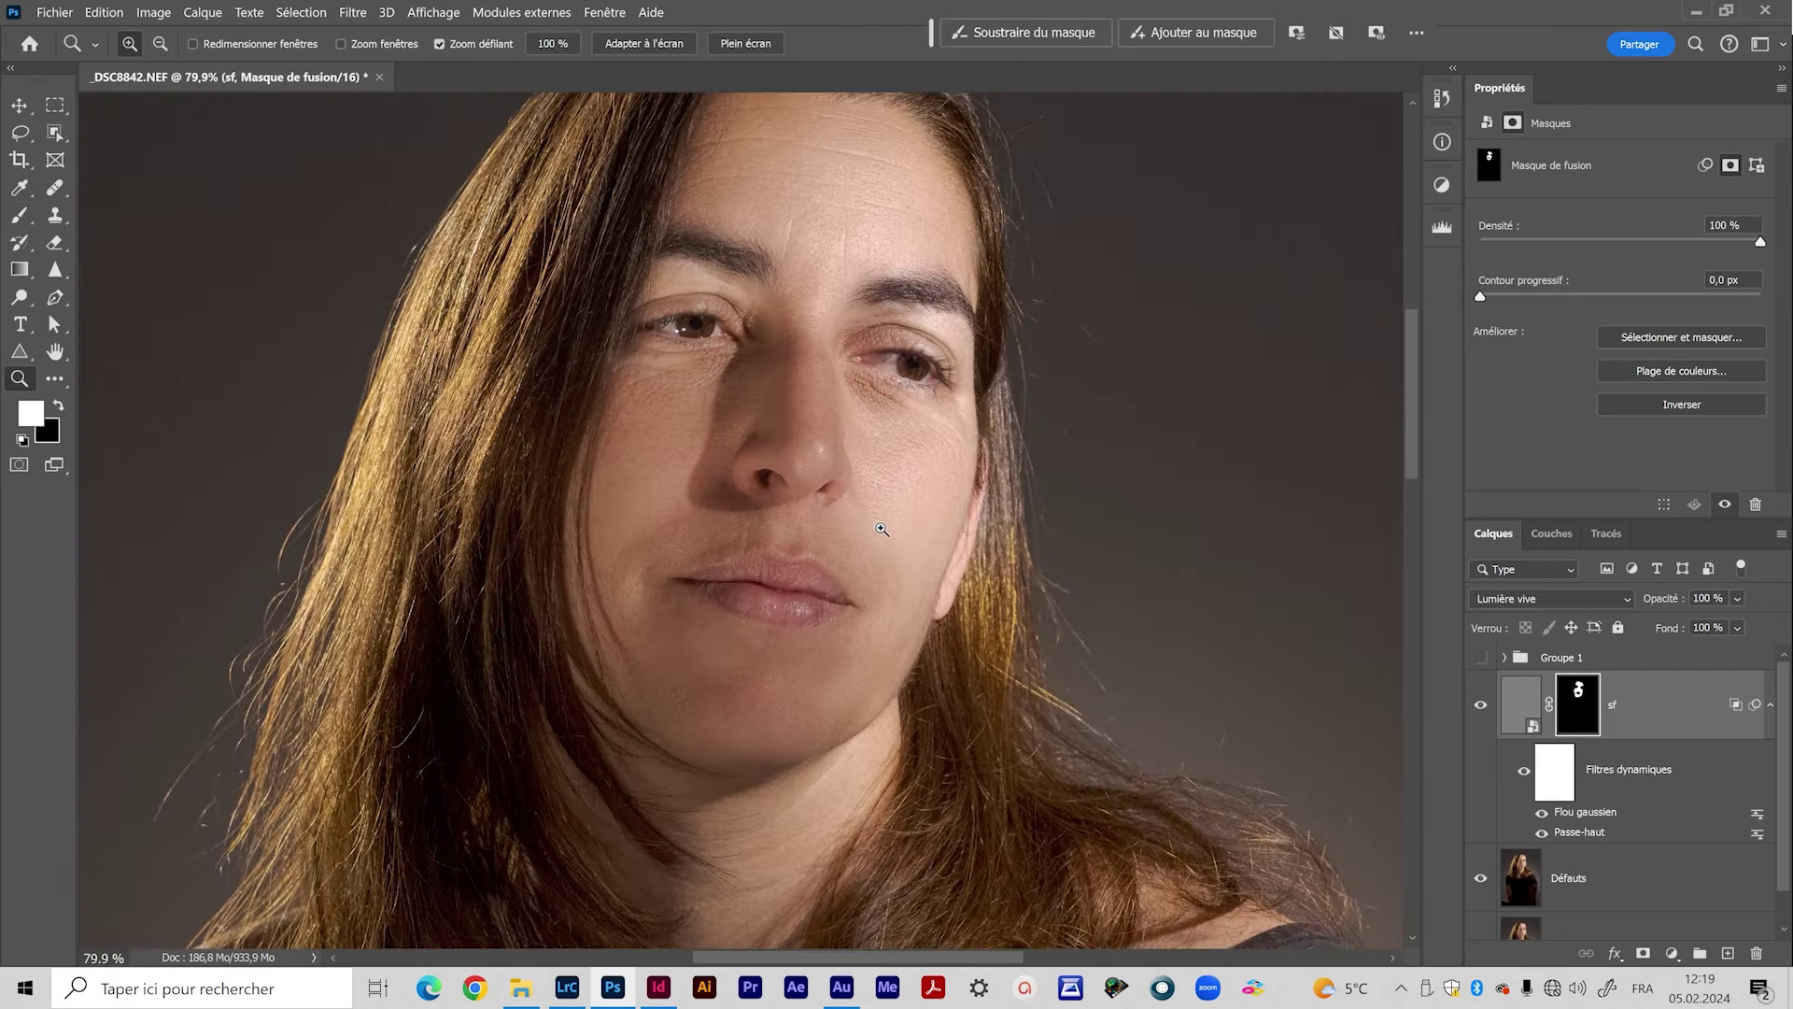
pyautogui.press('b')
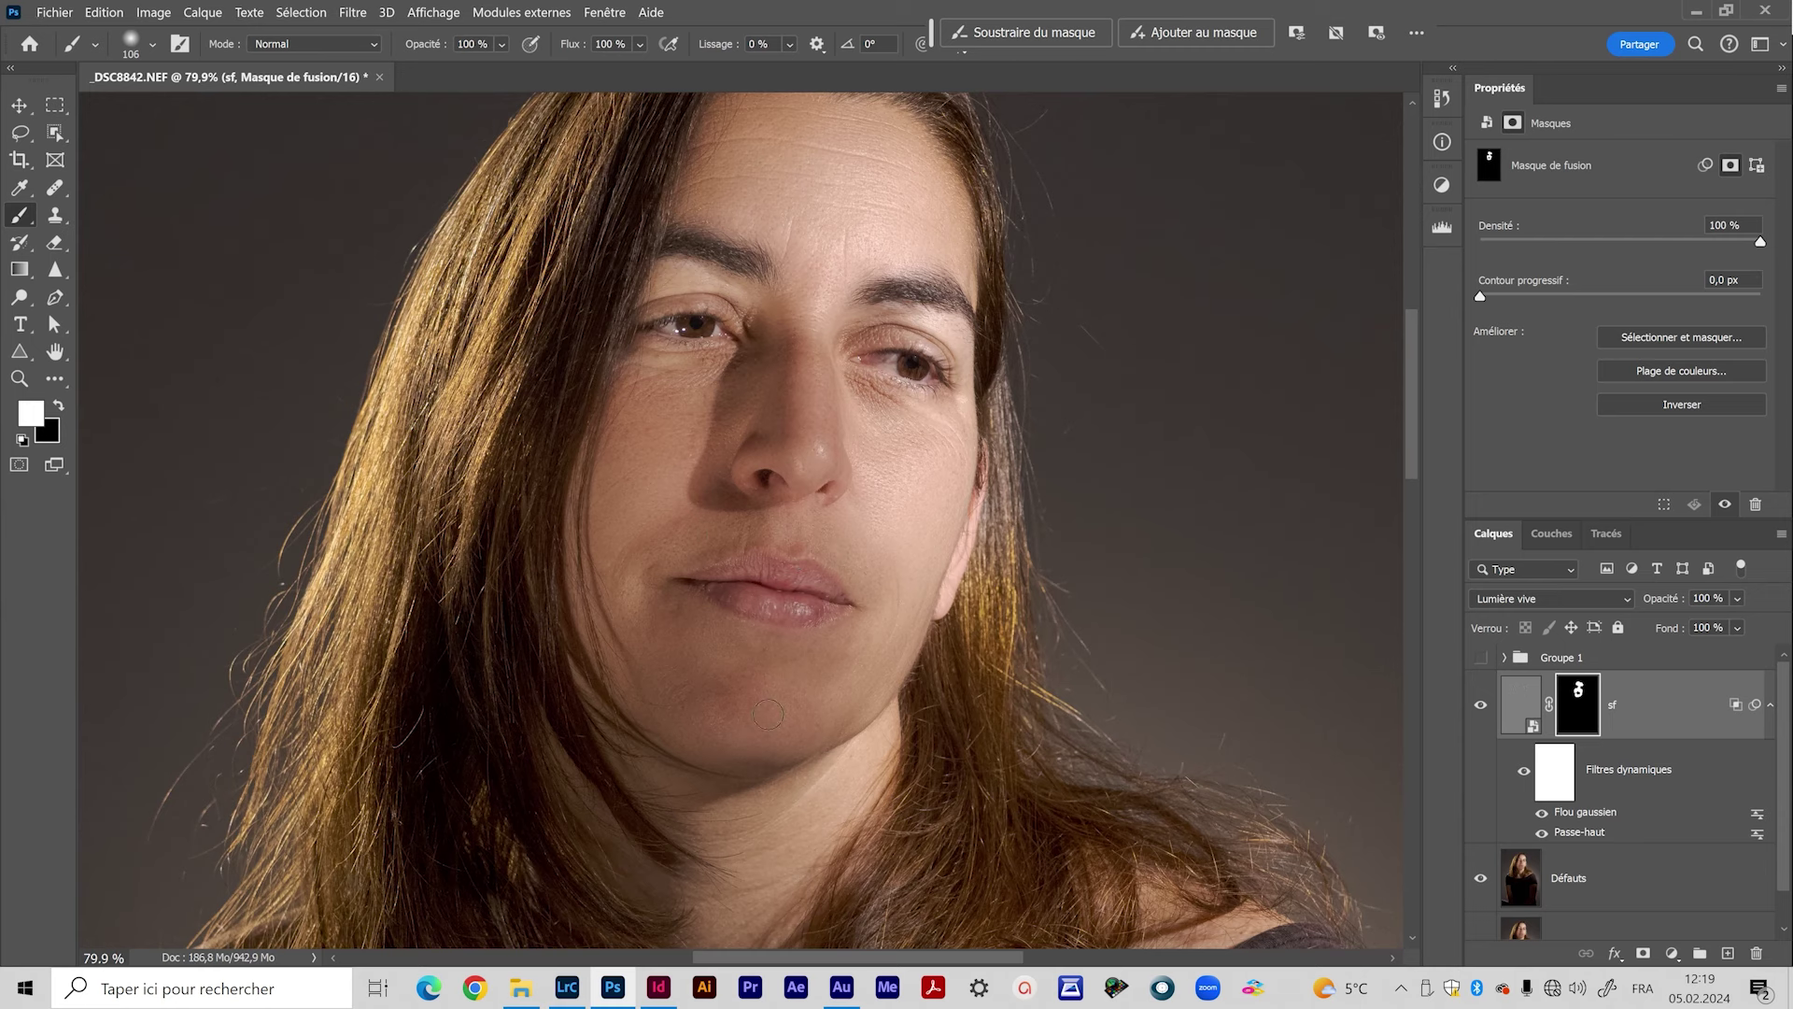
pyautogui.moveTo(789, 732); pyautogui.dragTo(940, 561)
pyautogui.scroll(5, 820, 701)
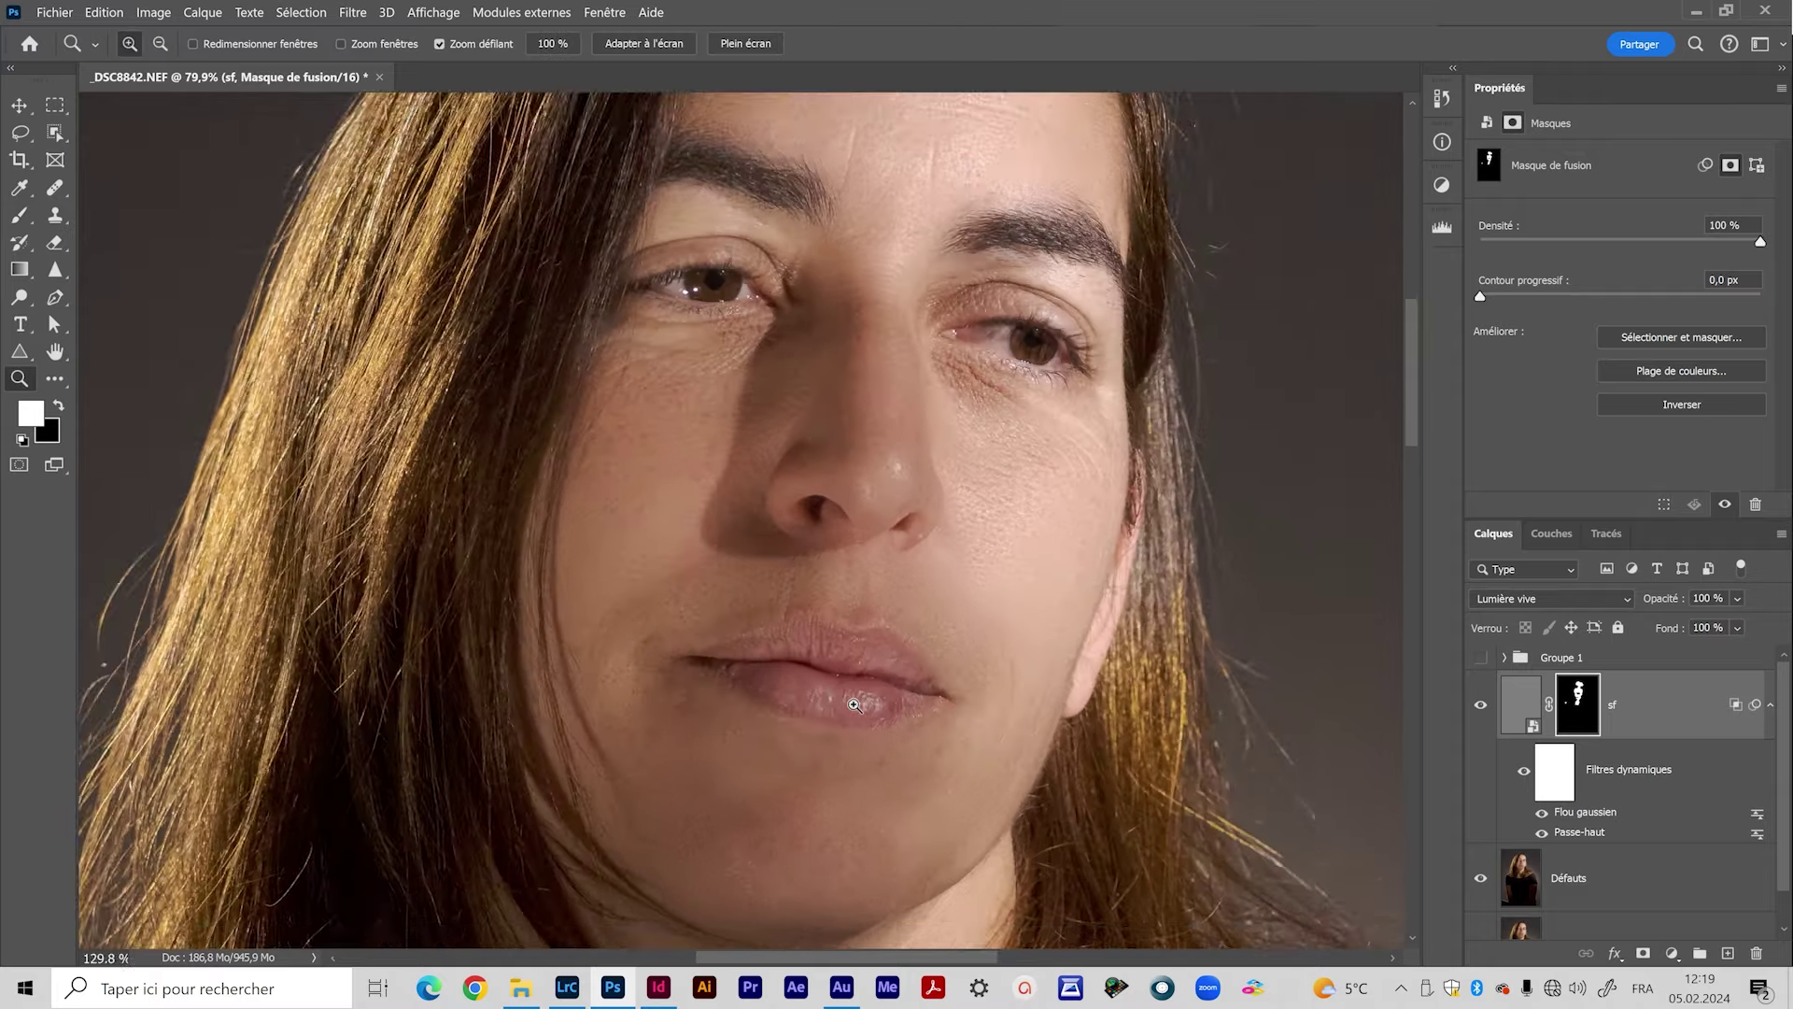
pyautogui.moveTo(853, 660); pyautogui.dragTo(794, 659)
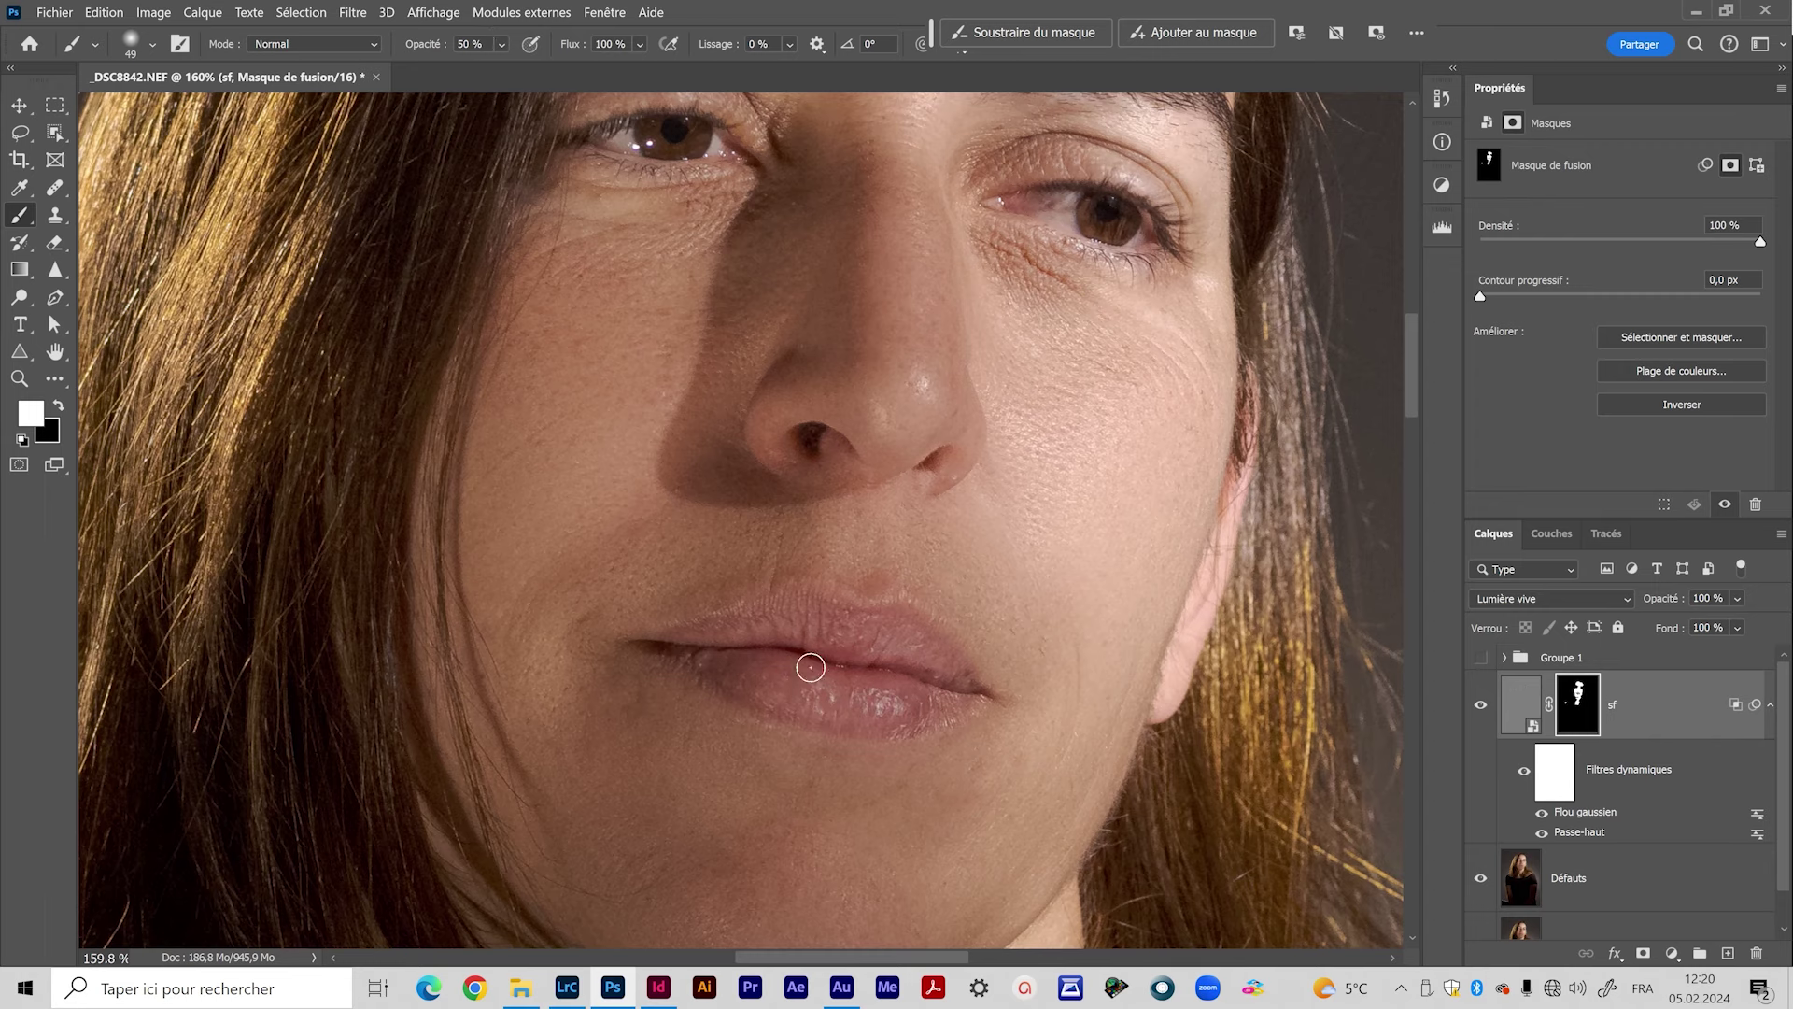
# Step: Compare the whole face with the masked sf layer hidden and shown
pyautogui.press('z')
pyautogui.scroll(-5, 837, 660)
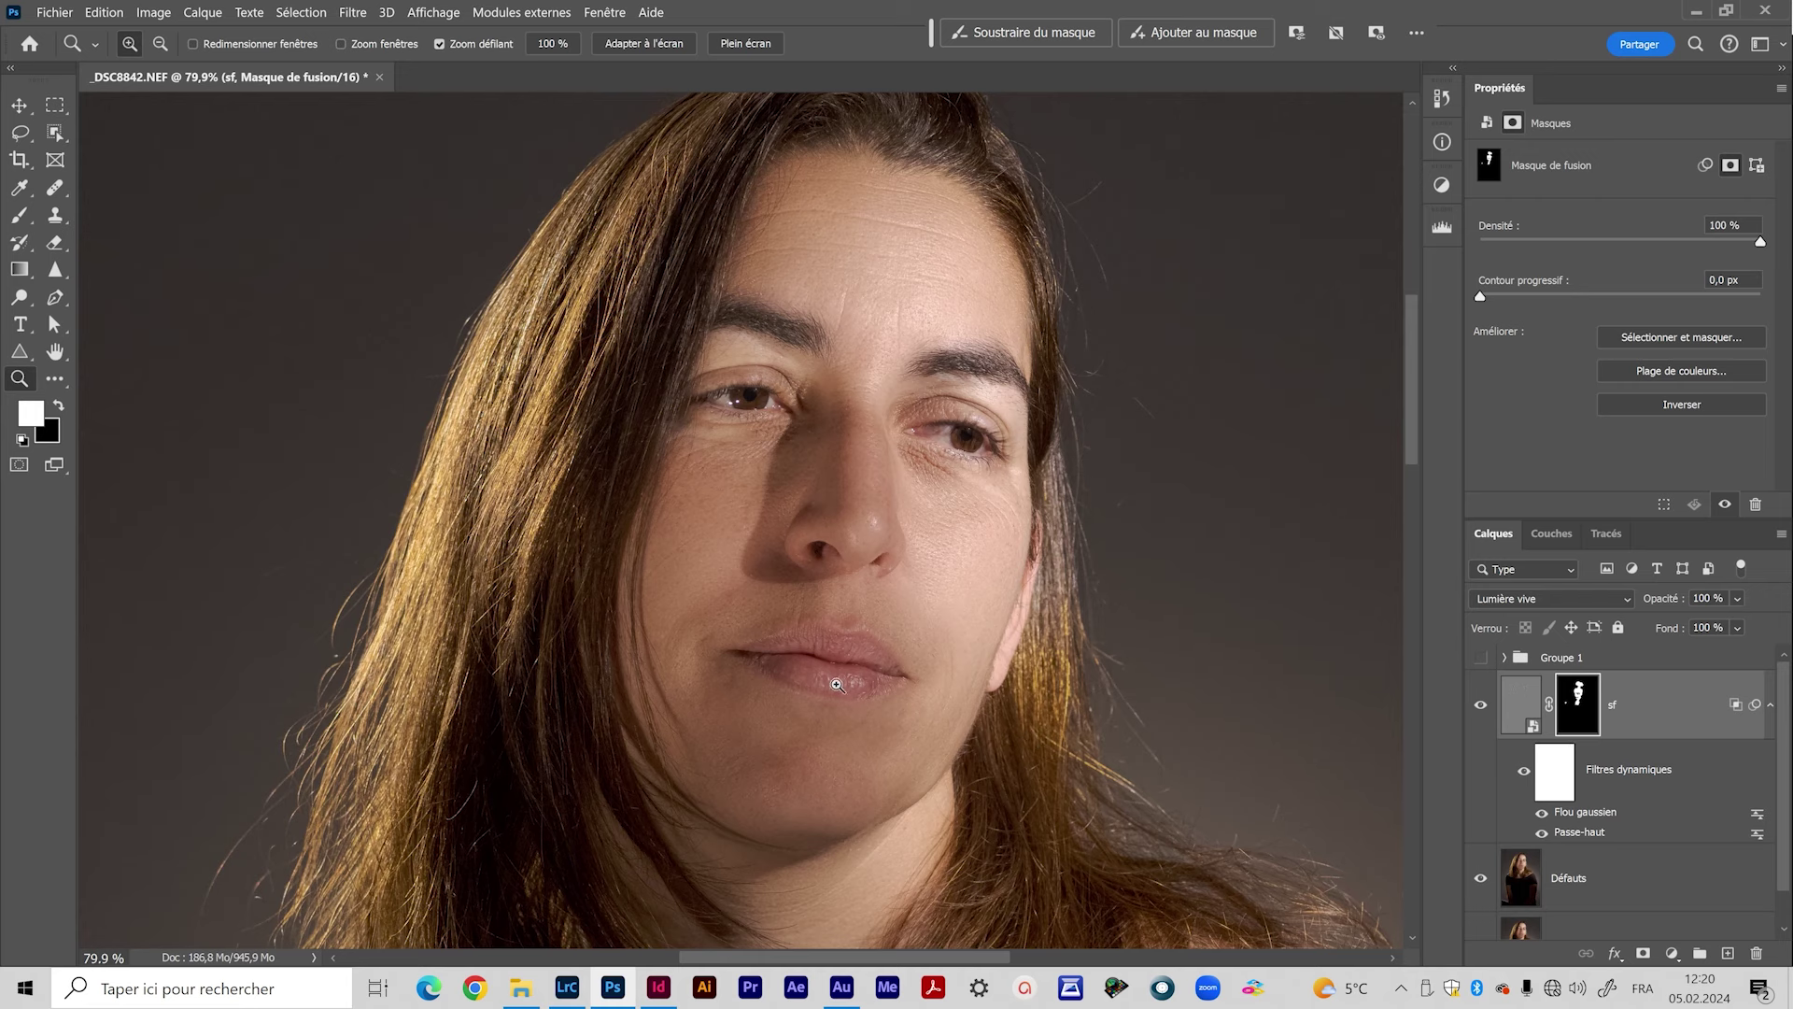
pyautogui.moveTo(878, 605); pyautogui.dragTo(777, 648)
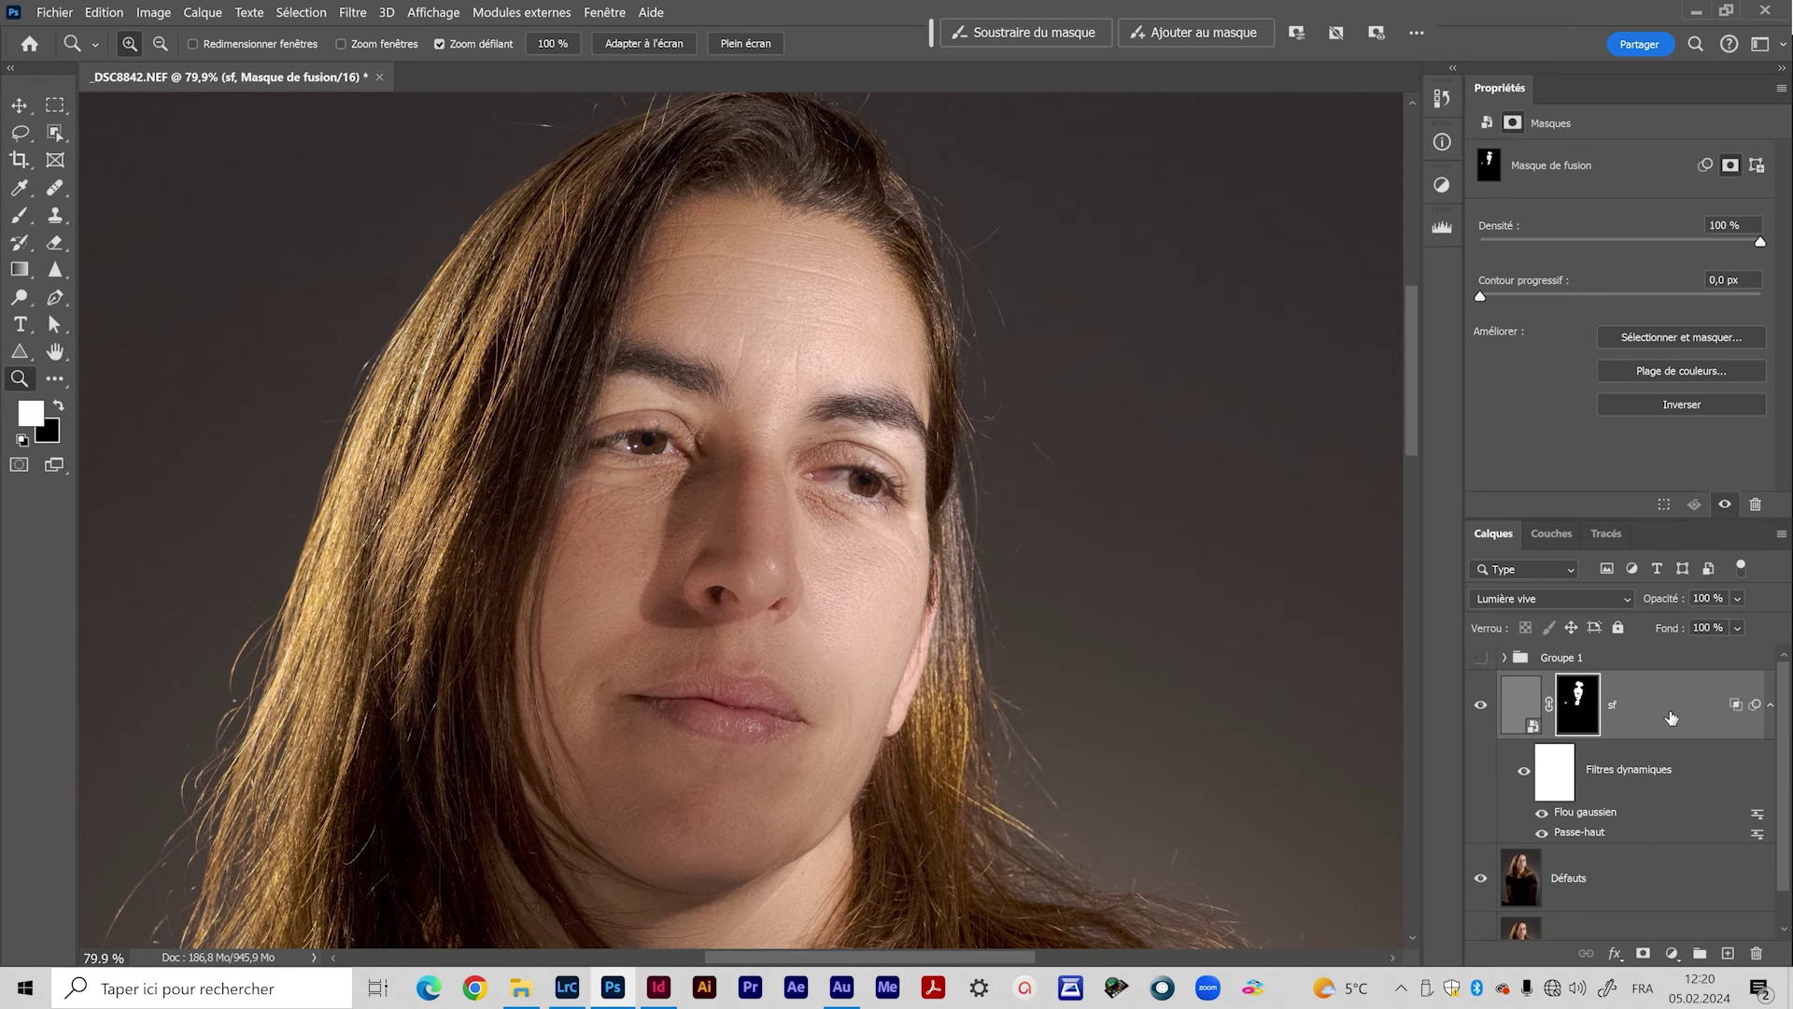
pyautogui.click(1481, 710)
pyautogui.click(1481, 707)
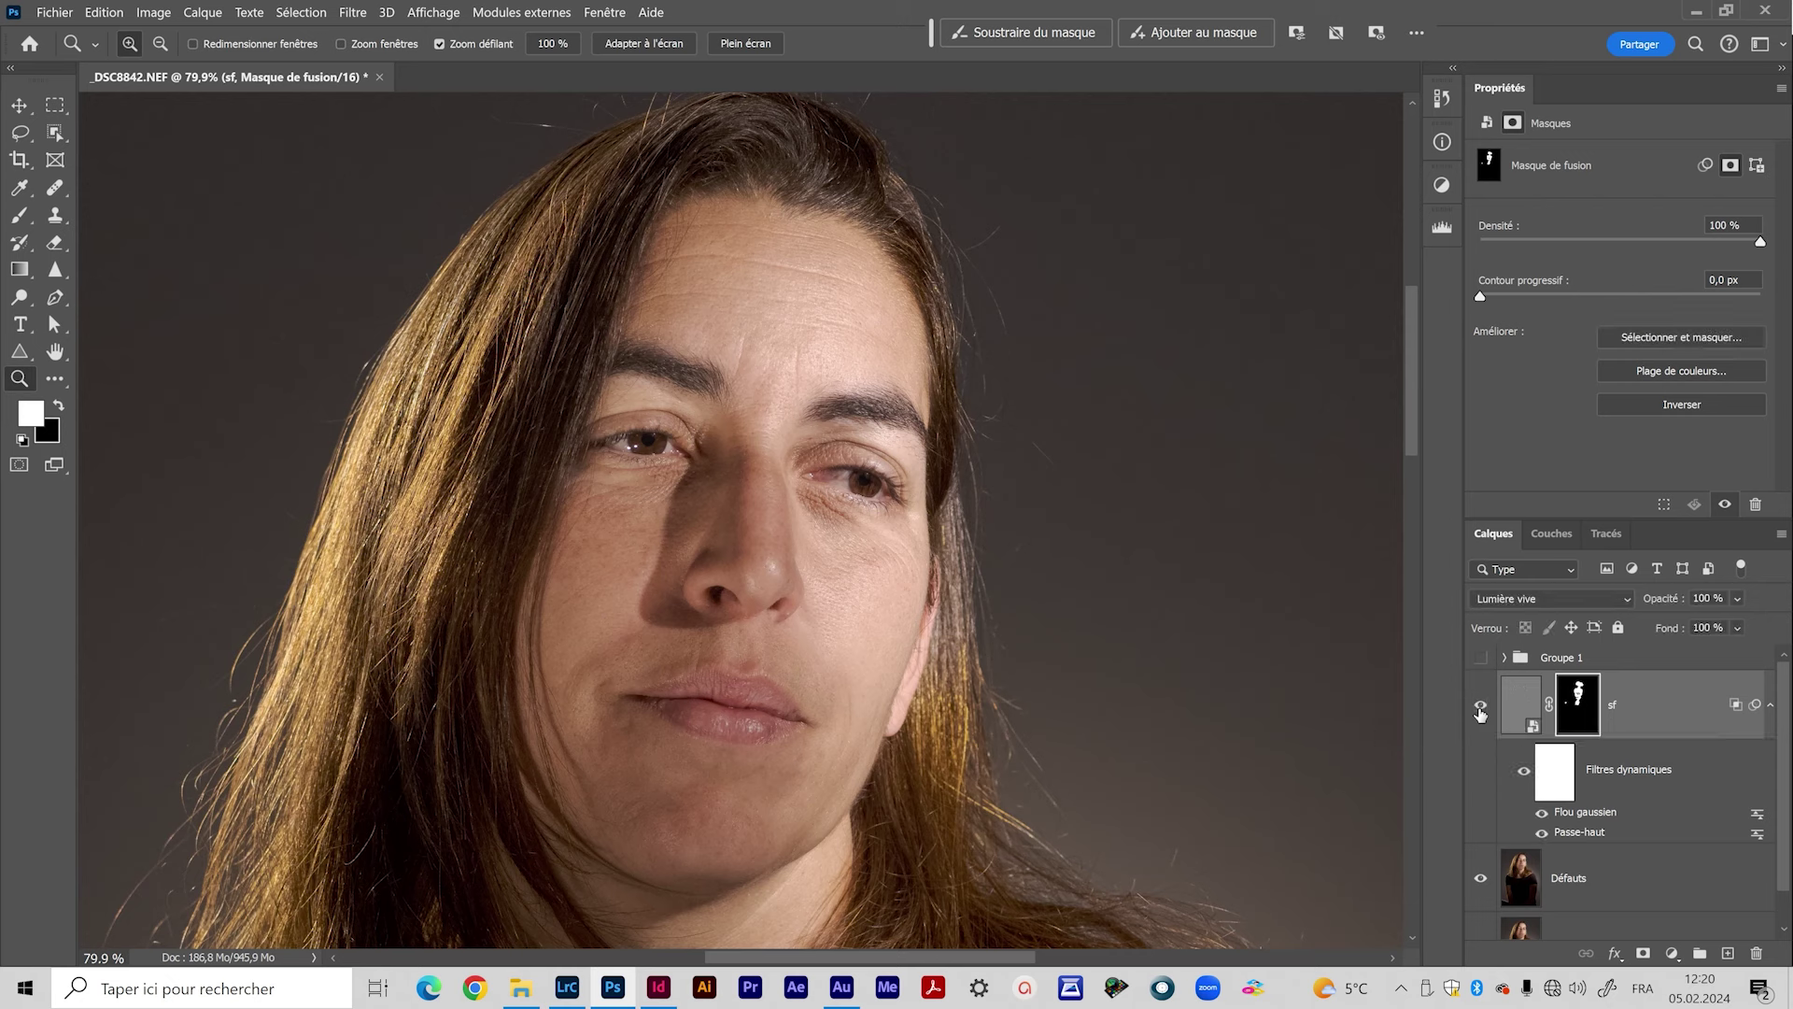
# Step: Group the sf and Défauts layers and name the group r
pyautogui.click(1681, 888)
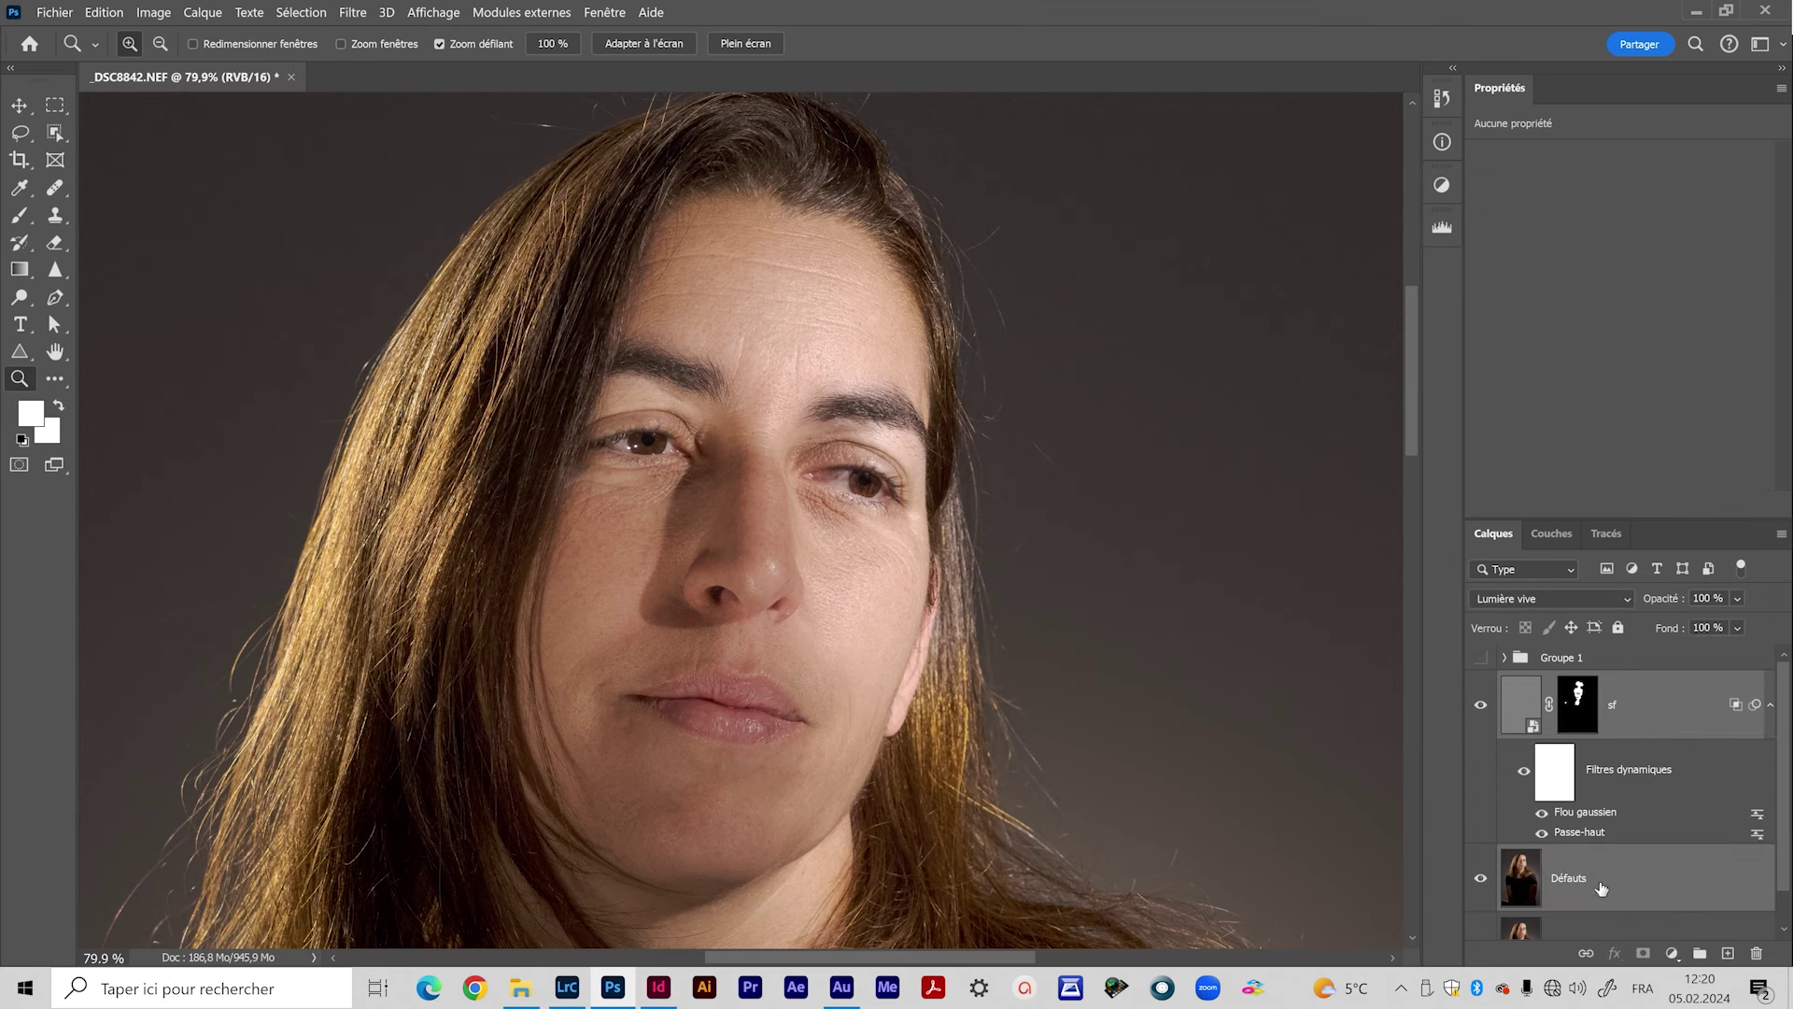
pyautogui.hotkey('ctrl', 'g')
pyautogui.doubleClick(1566, 684)
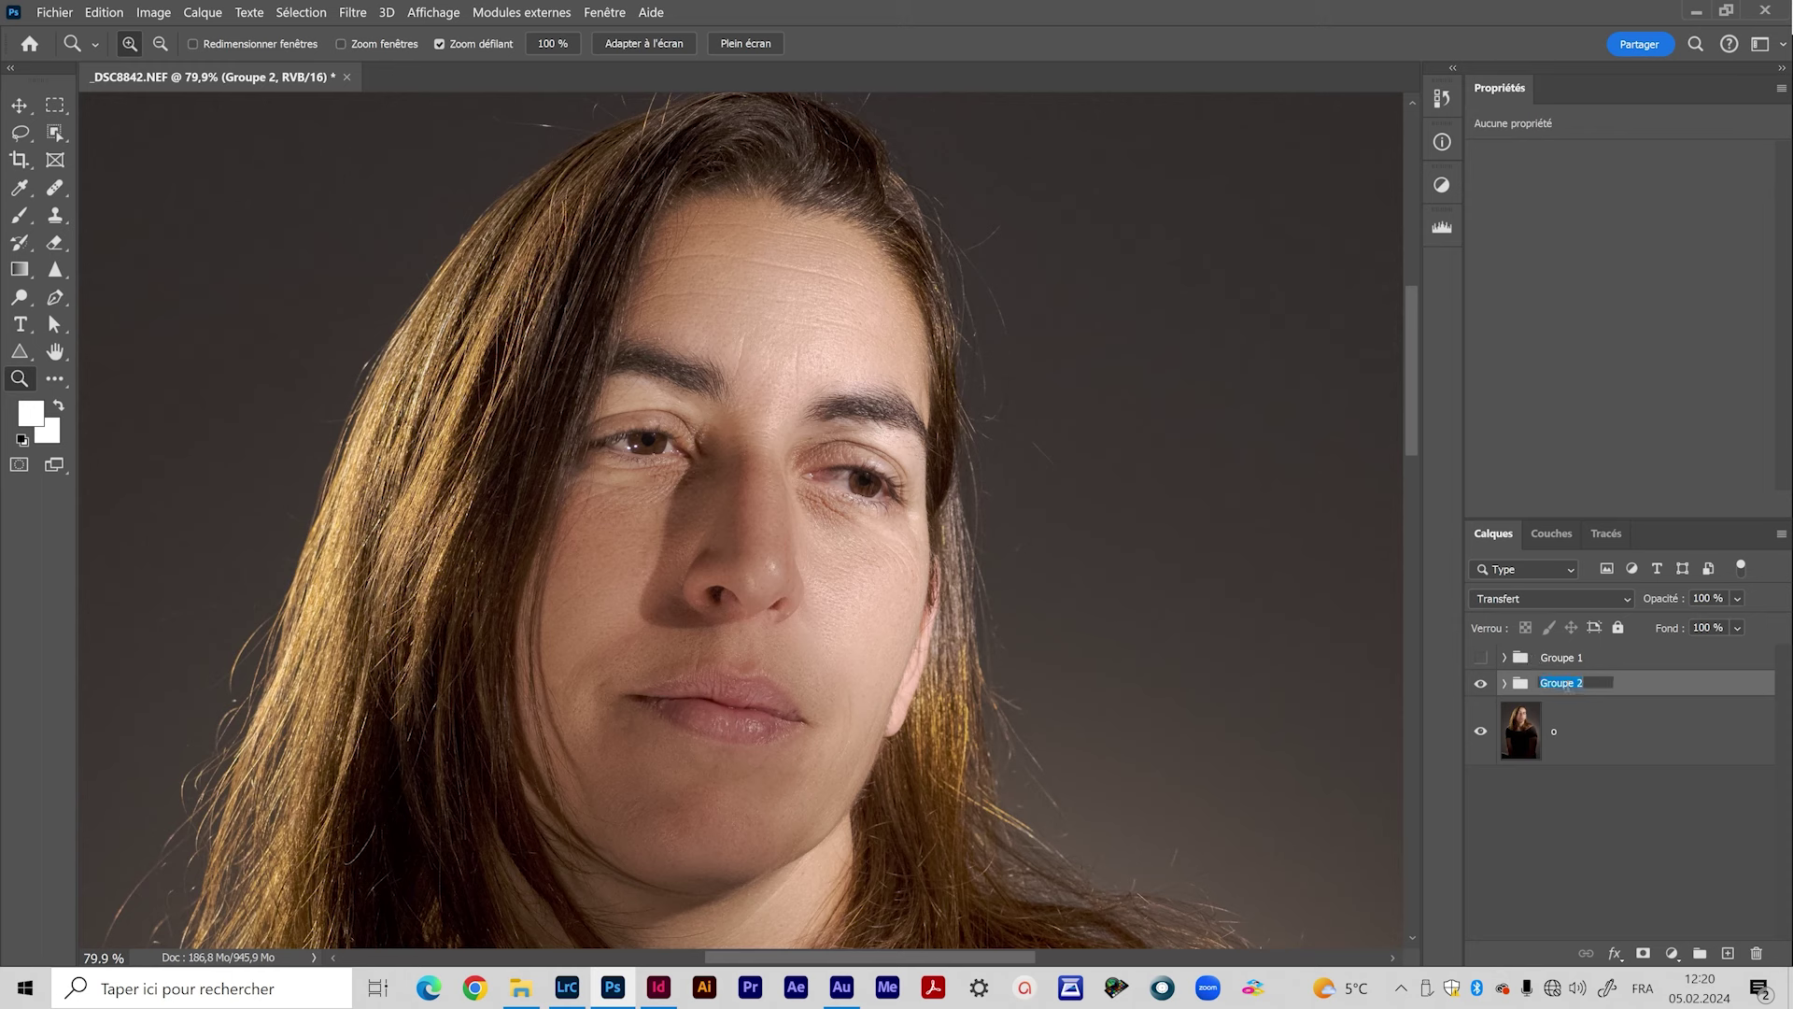
pyautogui.write('r')
pyautogui.press('Return')
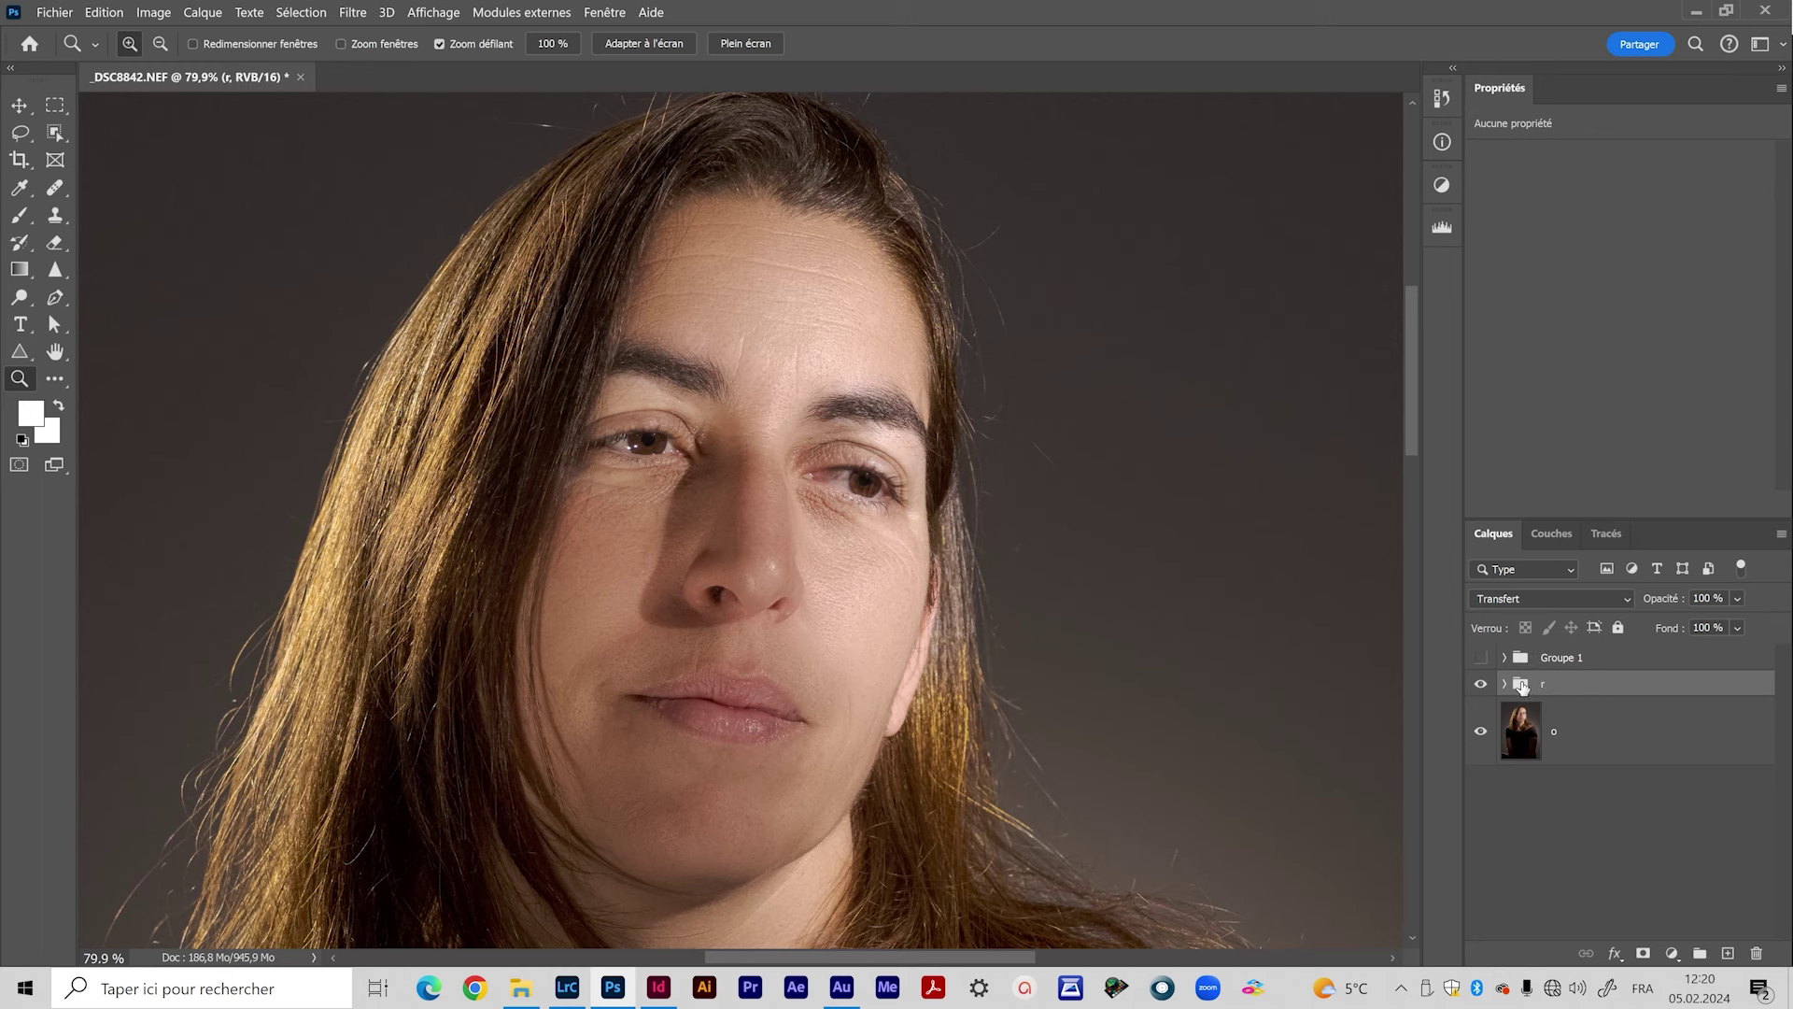
# Step: Compare the portrait before and after retouching by hiding and showing group r, with the face viewed up close
pyautogui.click(1478, 690)
pyautogui.click(1480, 689)
pyautogui.moveTo(764, 614); pyautogui.dragTo(764, 613)
pyautogui.moveTo(897, 720); pyautogui.dragTo(950, 652)
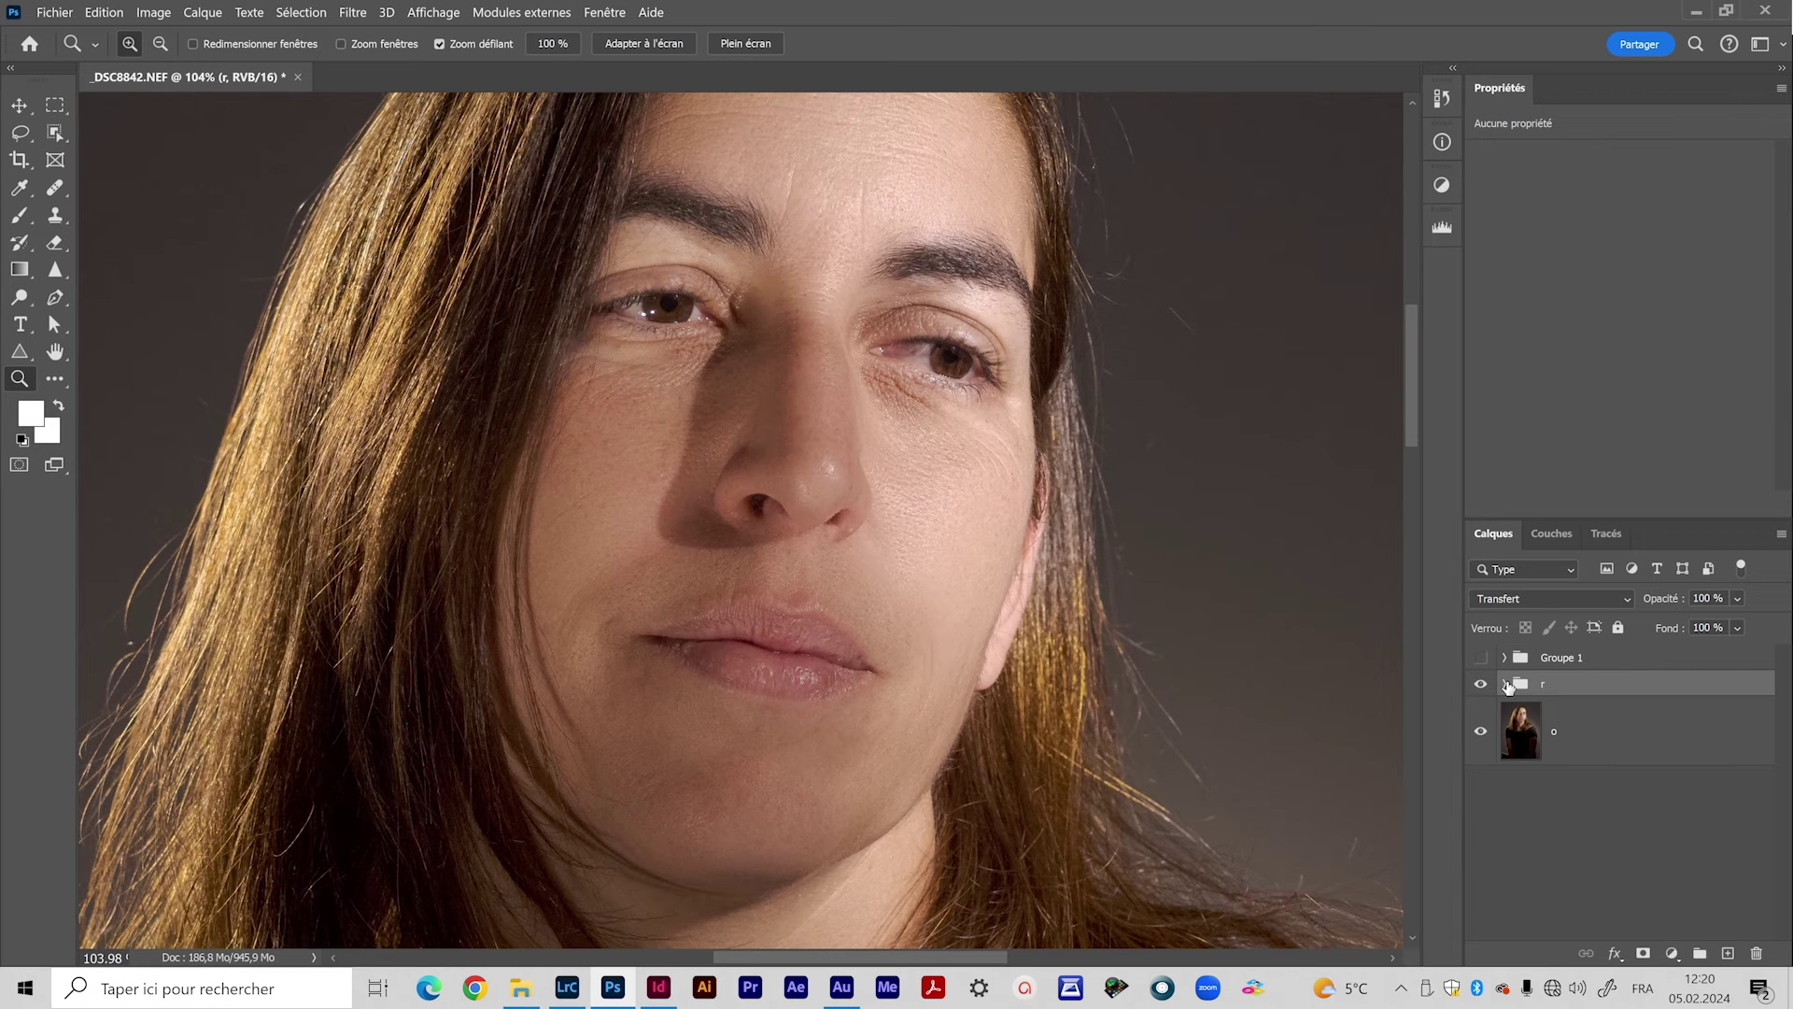
# Step: Expand group r, delete its sf layer, and inspect the skin on the Défauts layer up close
pyautogui.click(1505, 684)
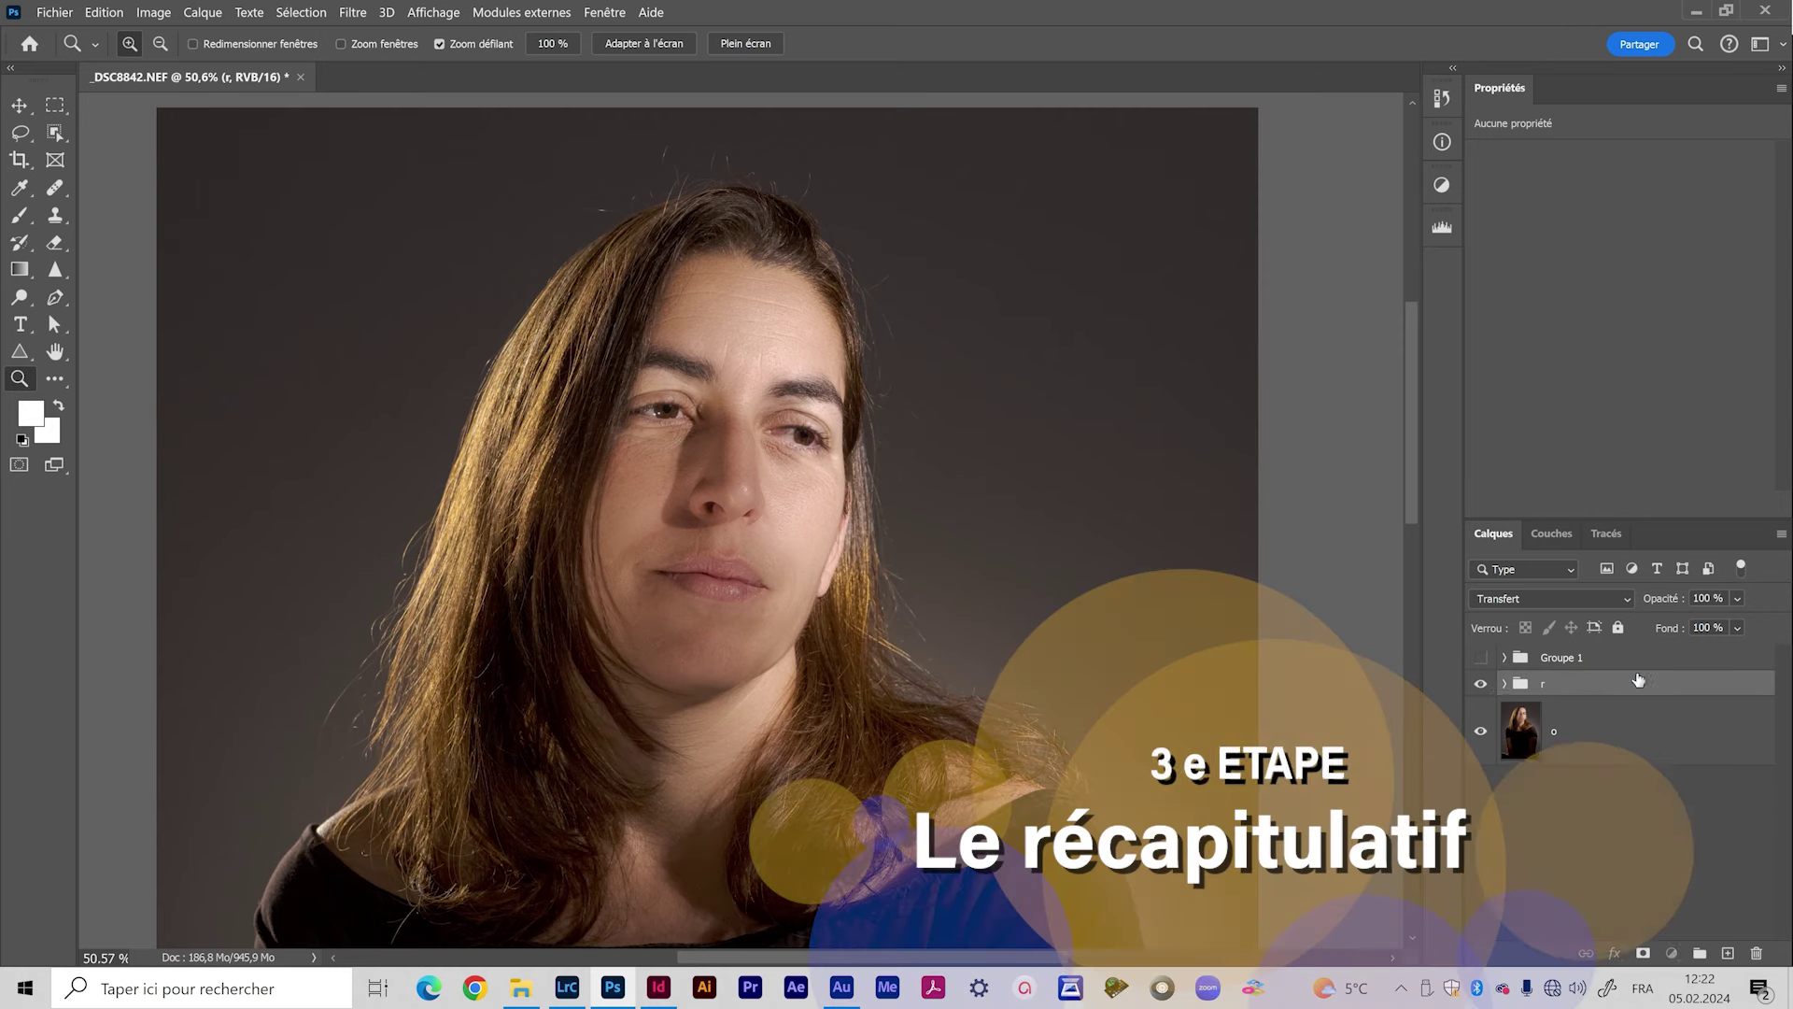
pyautogui.click(1505, 684)
pyautogui.click(1579, 748)
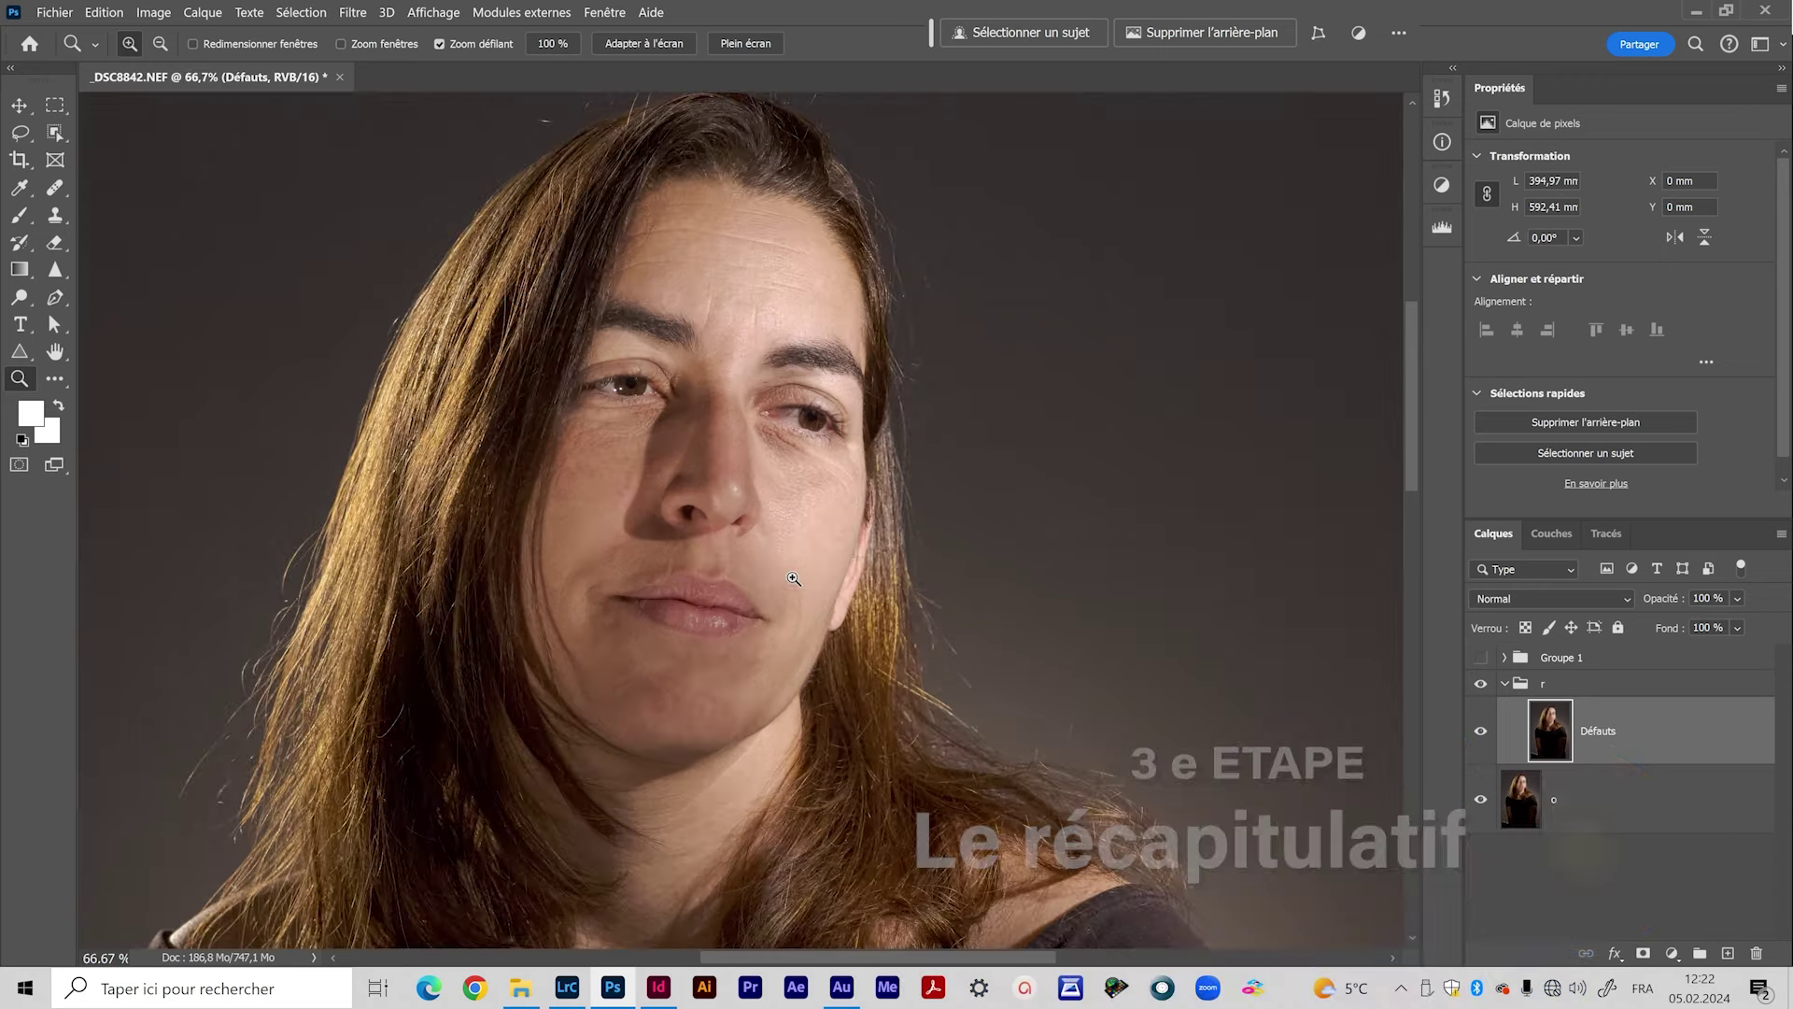
pyautogui.click(782, 493)
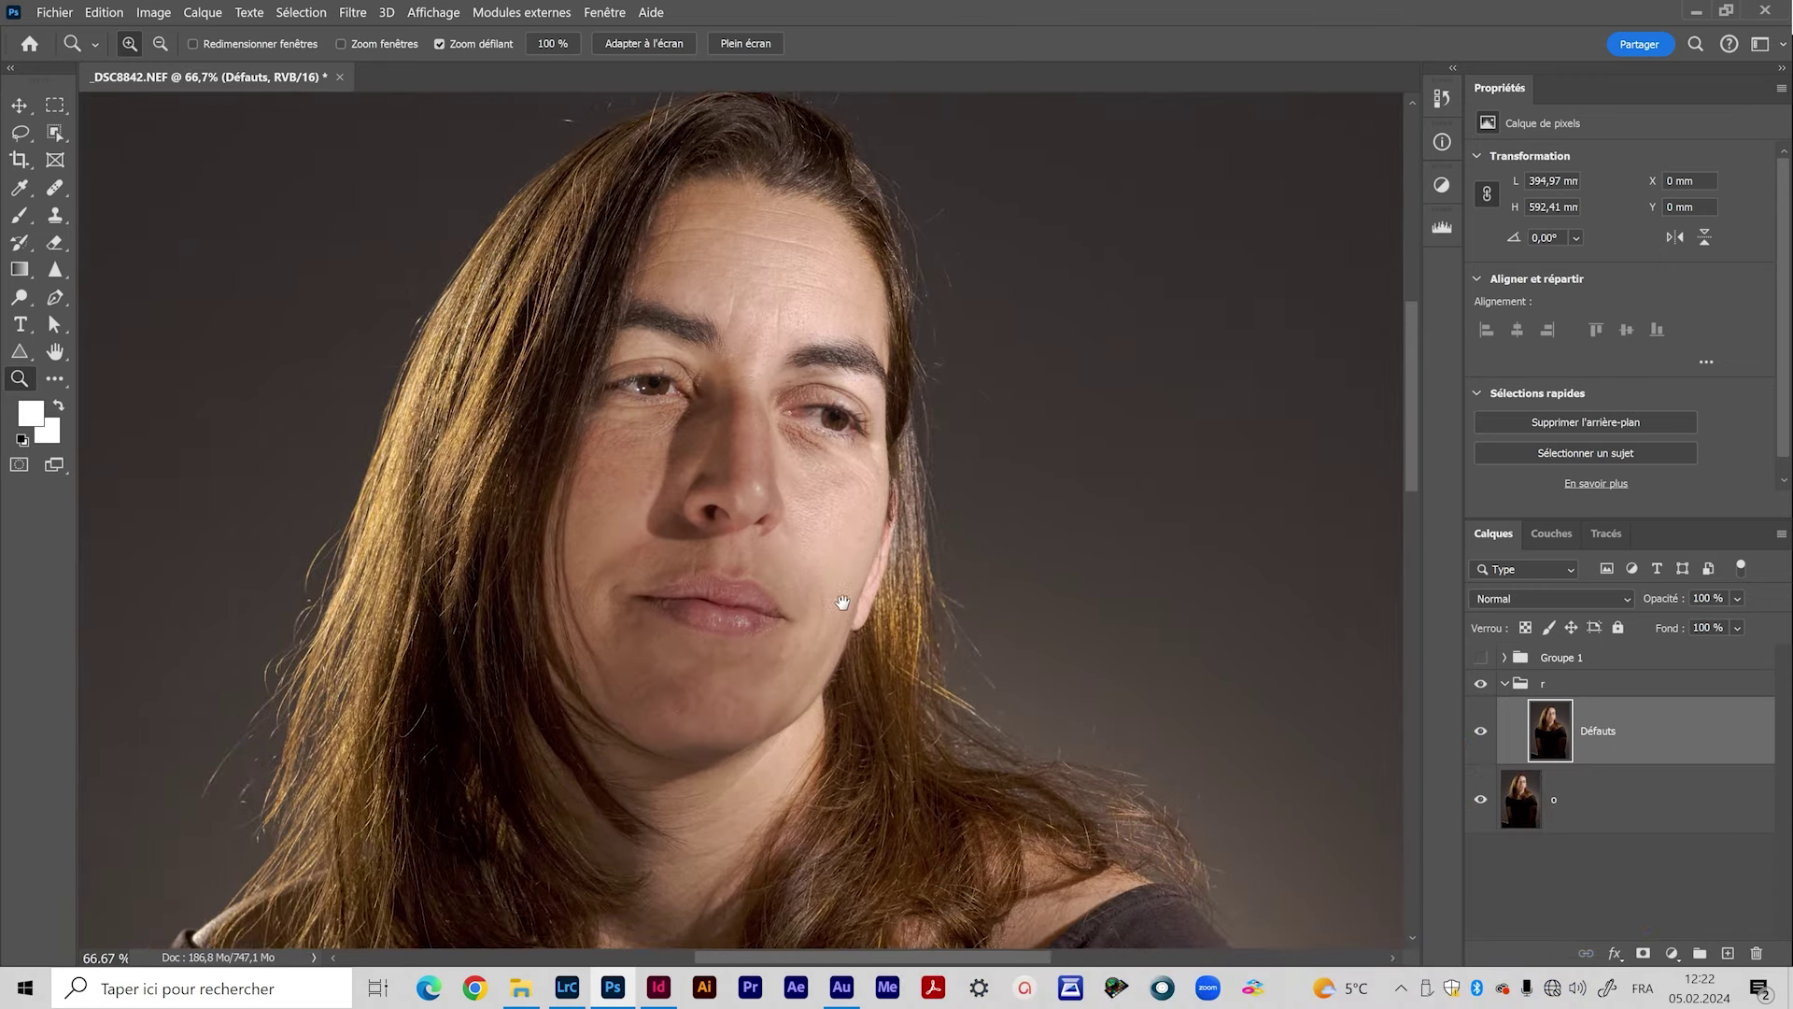
pyautogui.click(688, 519)
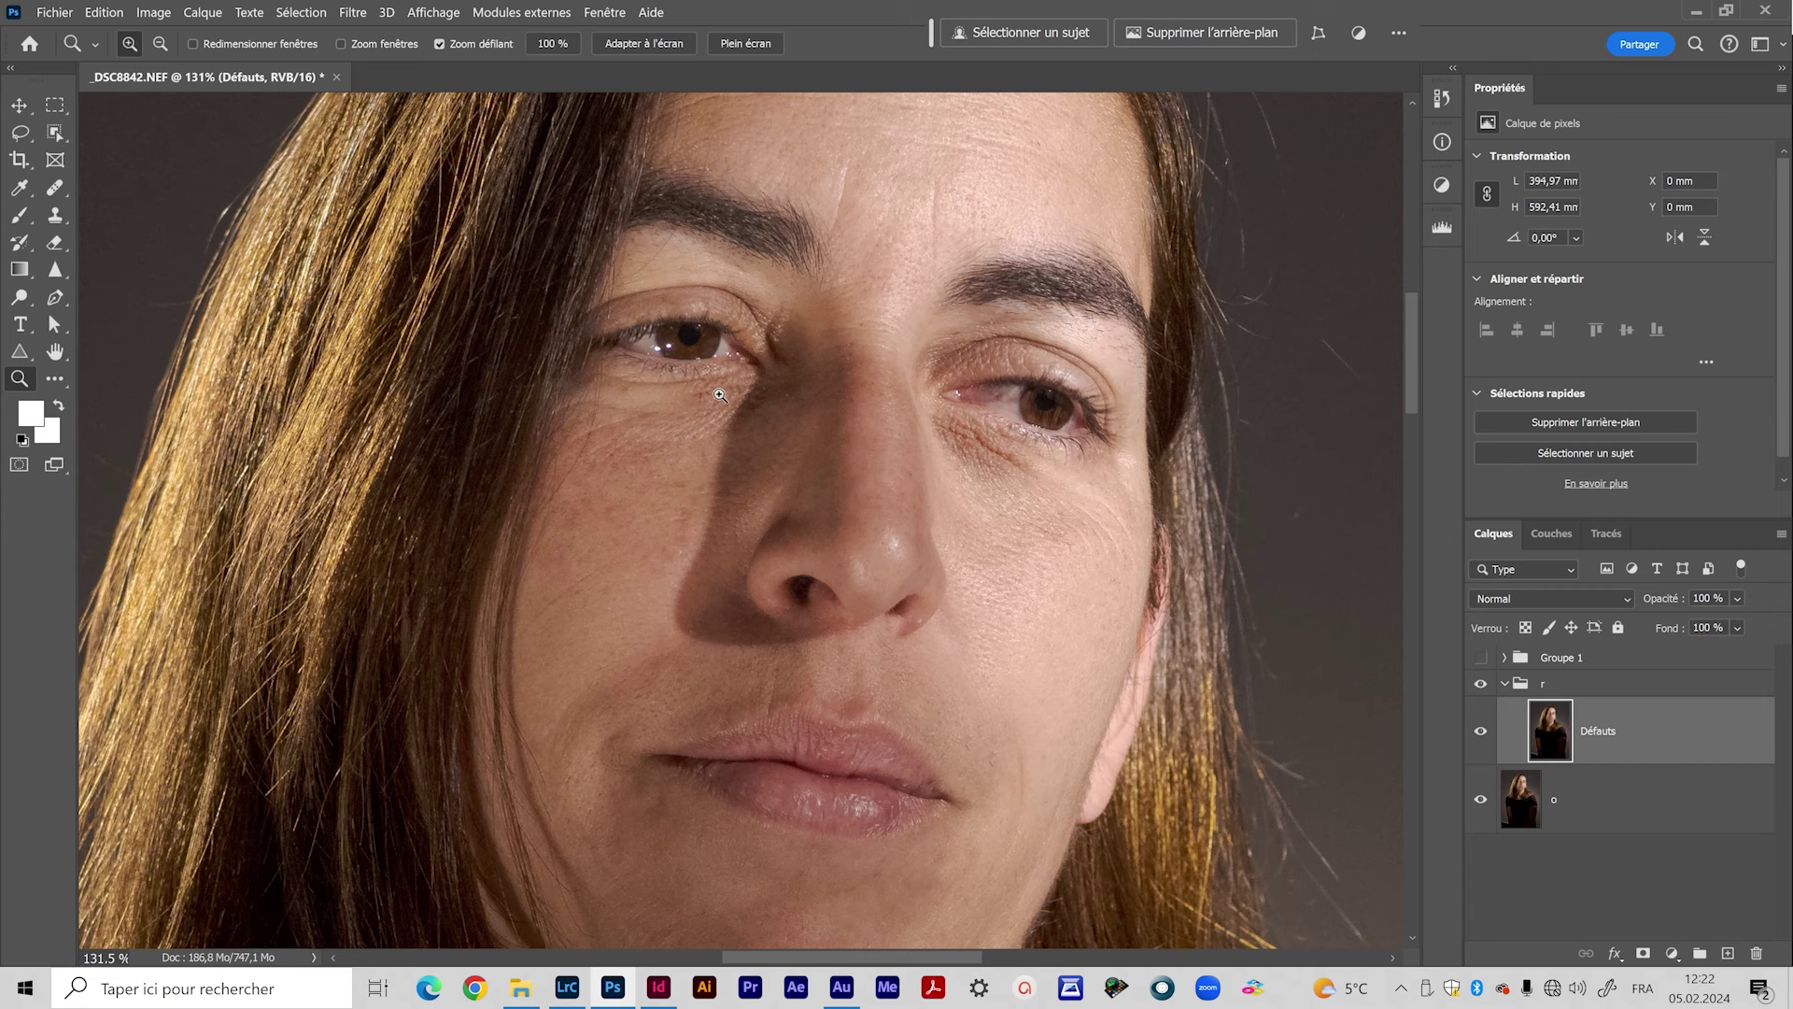
pyautogui.scroll(3, 935, 373)
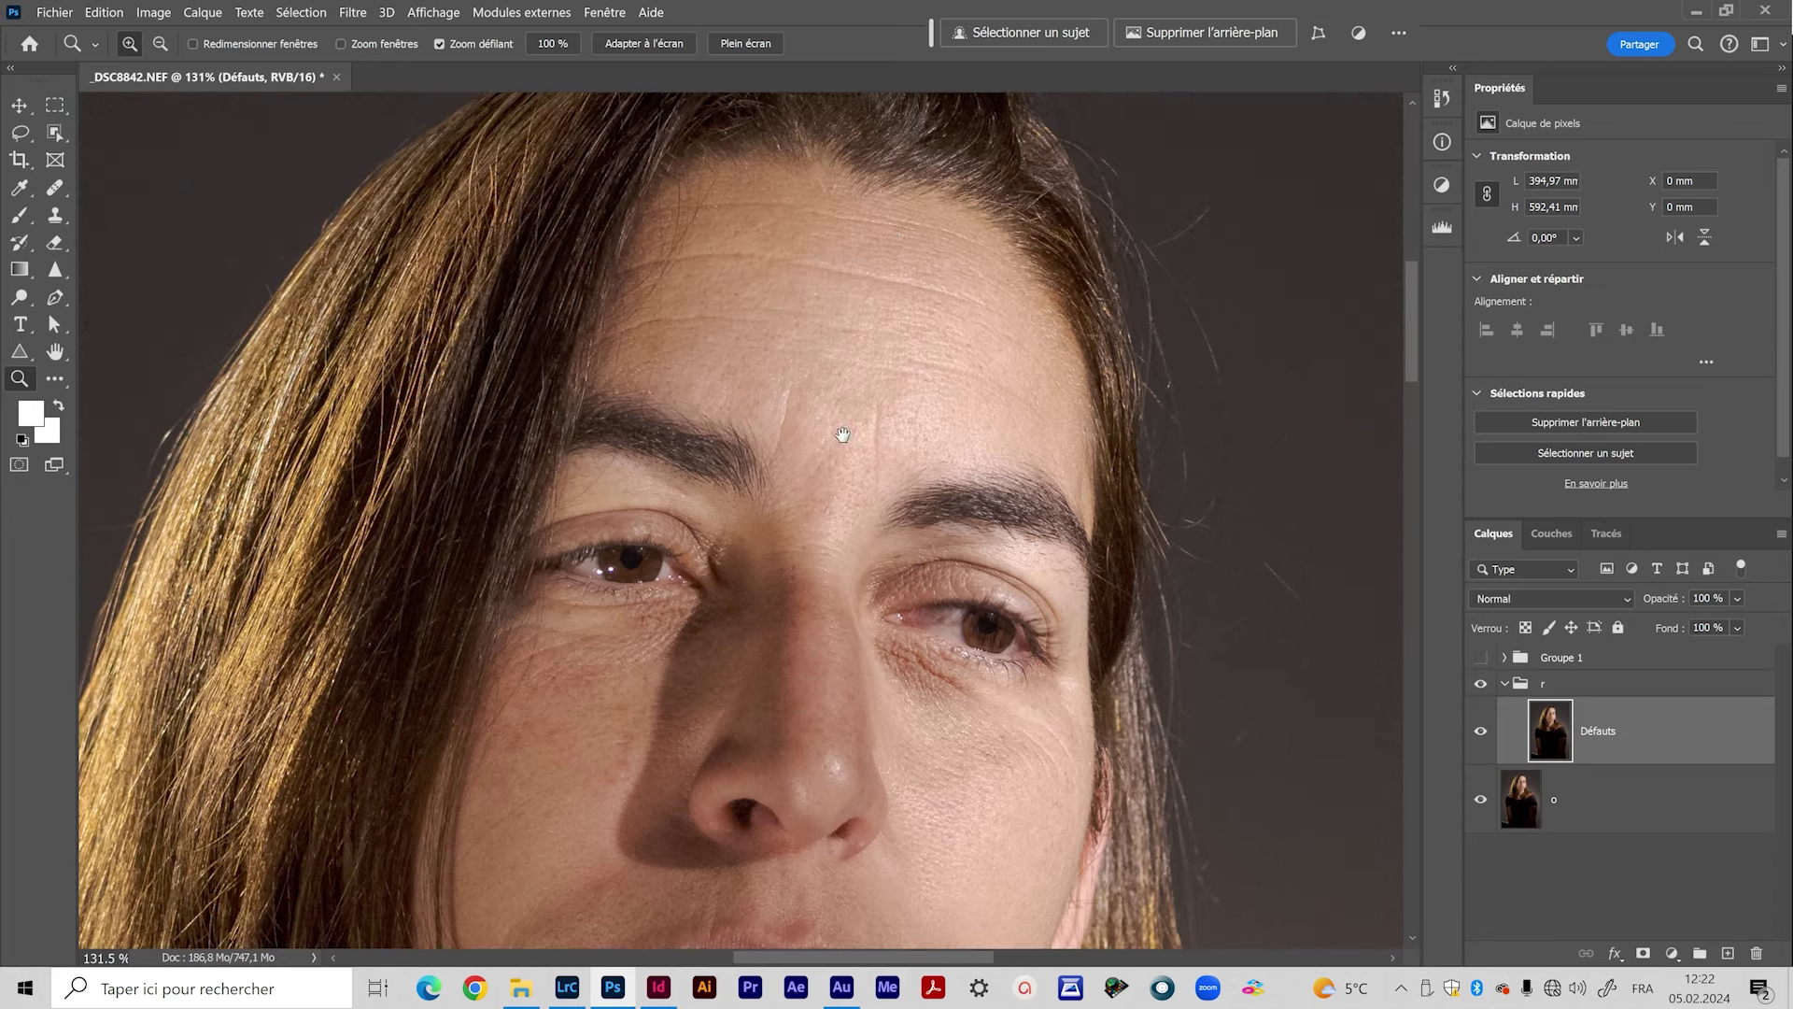
# Step: Duplicate the Défauts layer inside group r and name the copy sf
pyautogui.moveTo(690, 285); pyautogui.dragTo(717, 207)
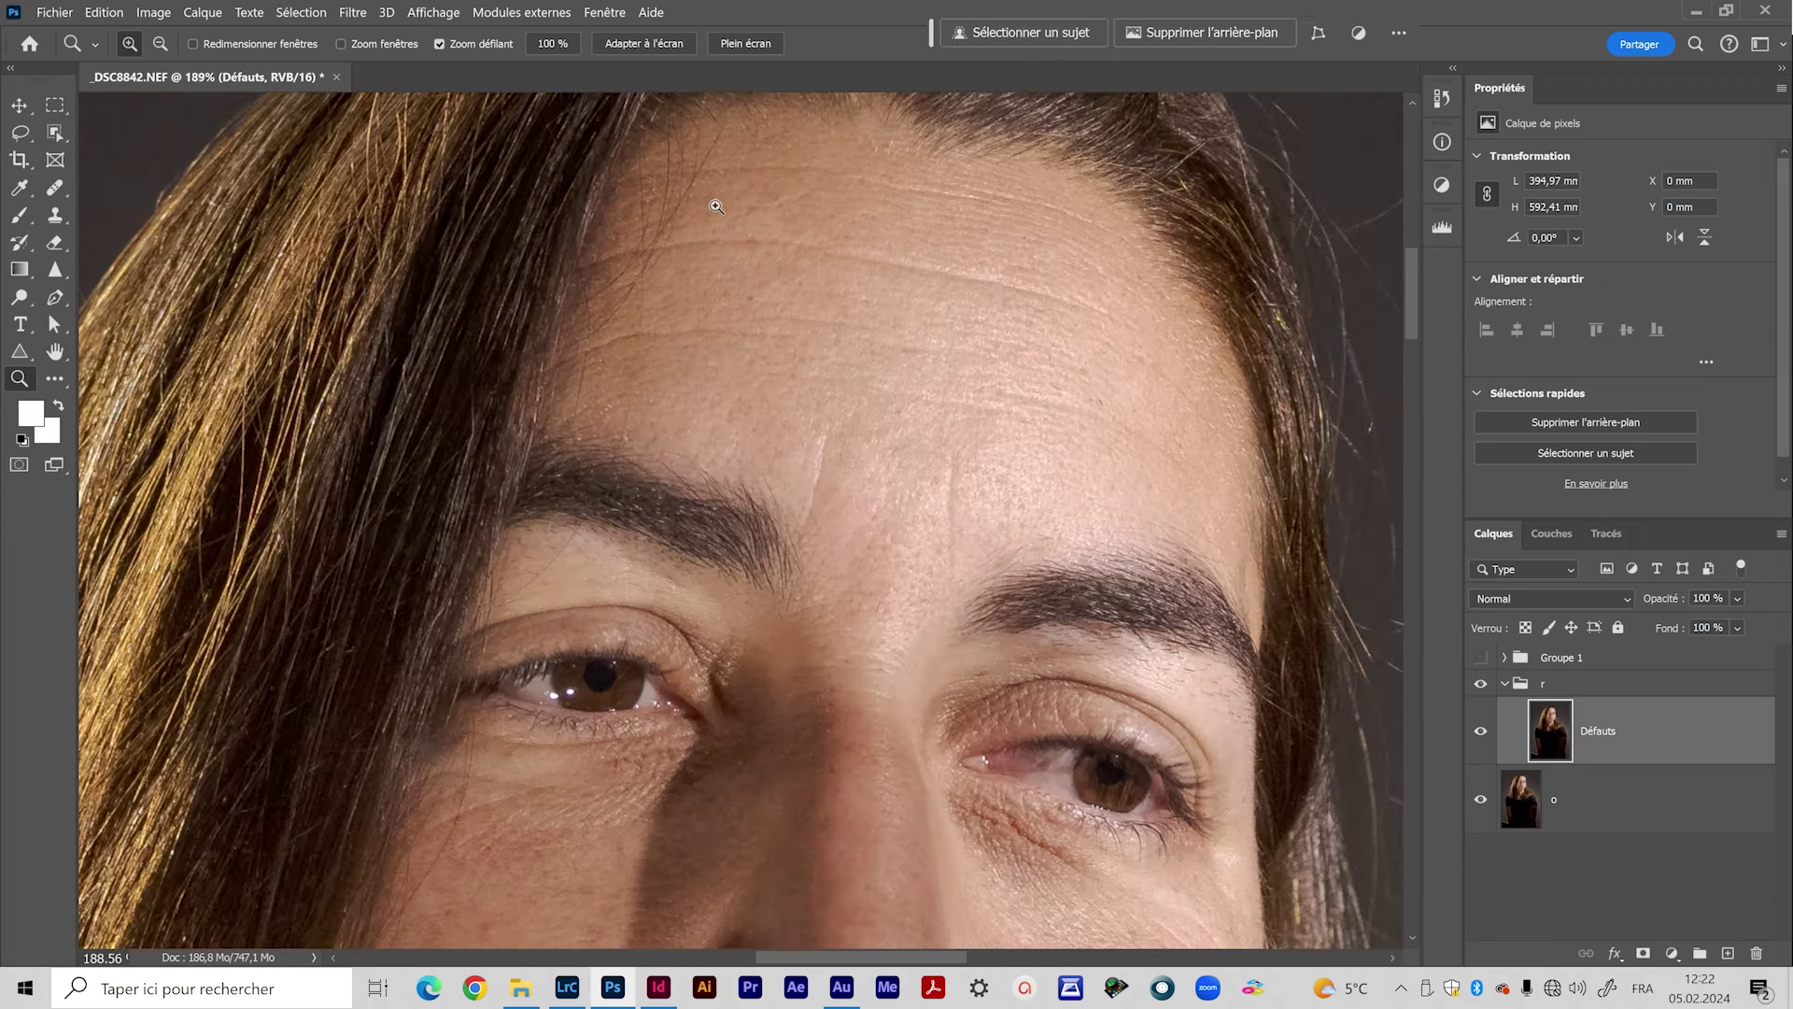
pyautogui.moveTo(979, 440); pyautogui.dragTo(841, 634)
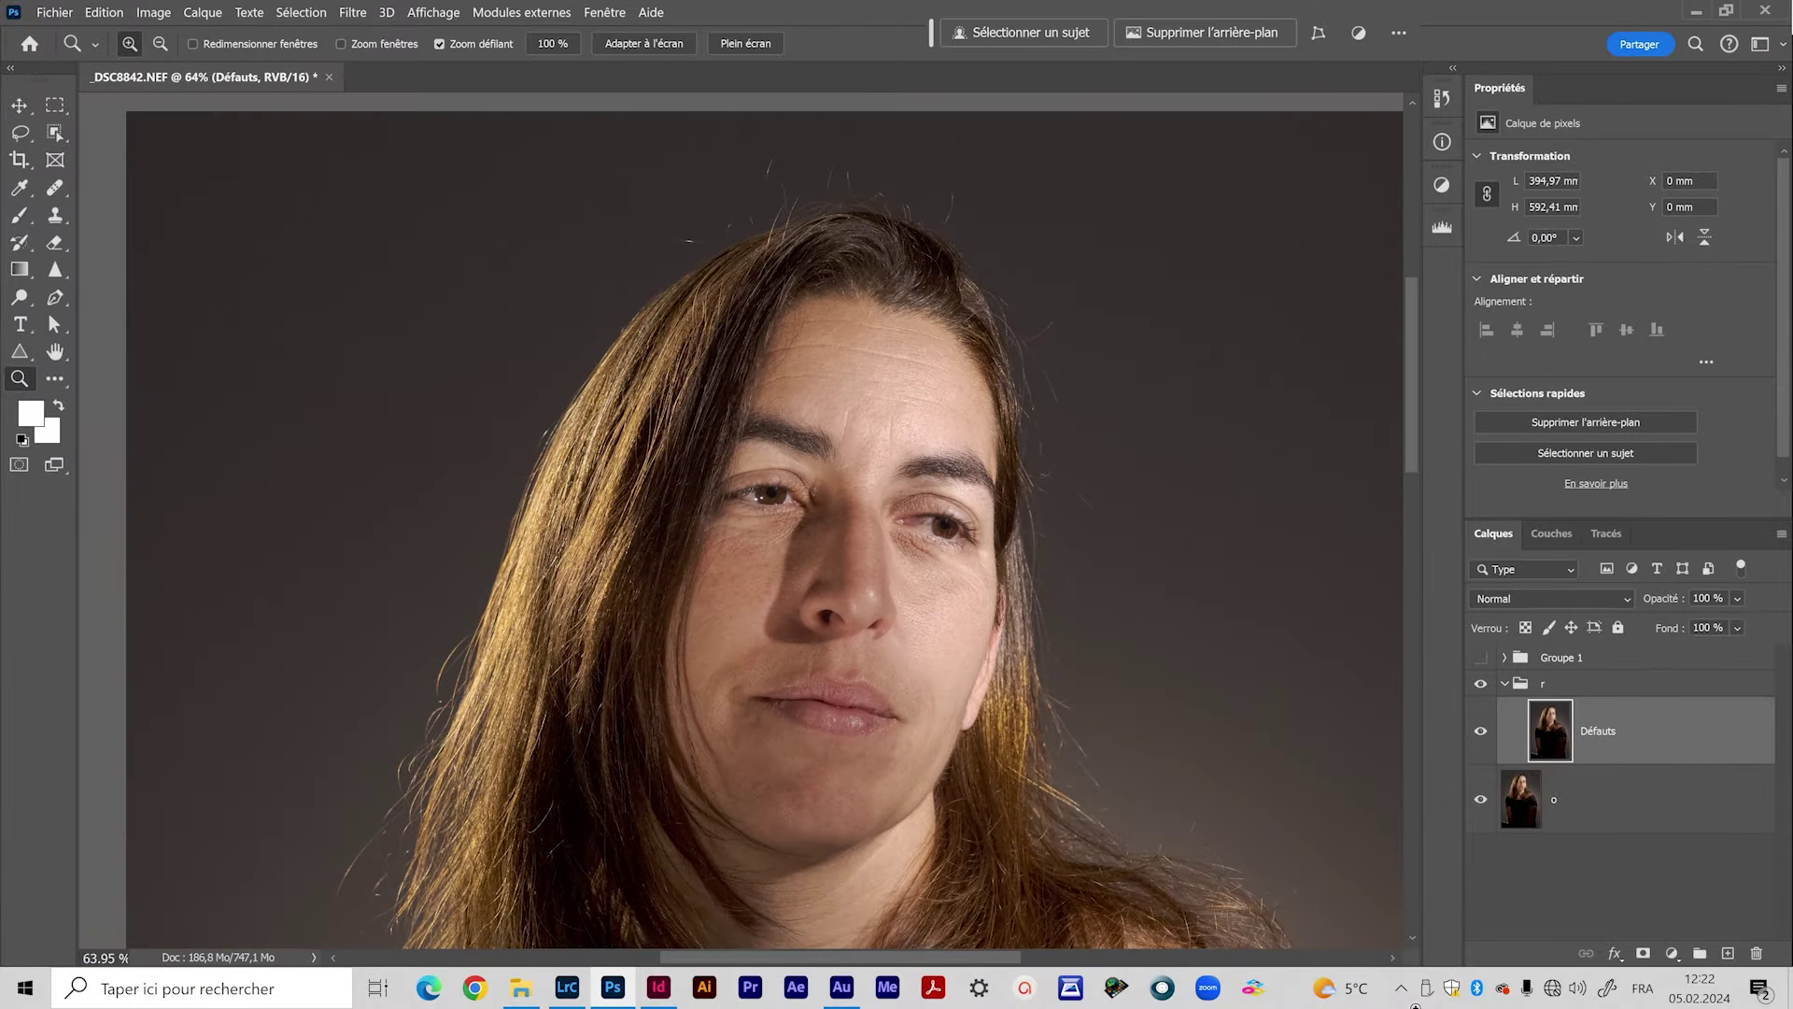
pyautogui.hotkey('ctrl', 'j')
pyautogui.doubleClick(1614, 729)
pyautogui.write('sf')
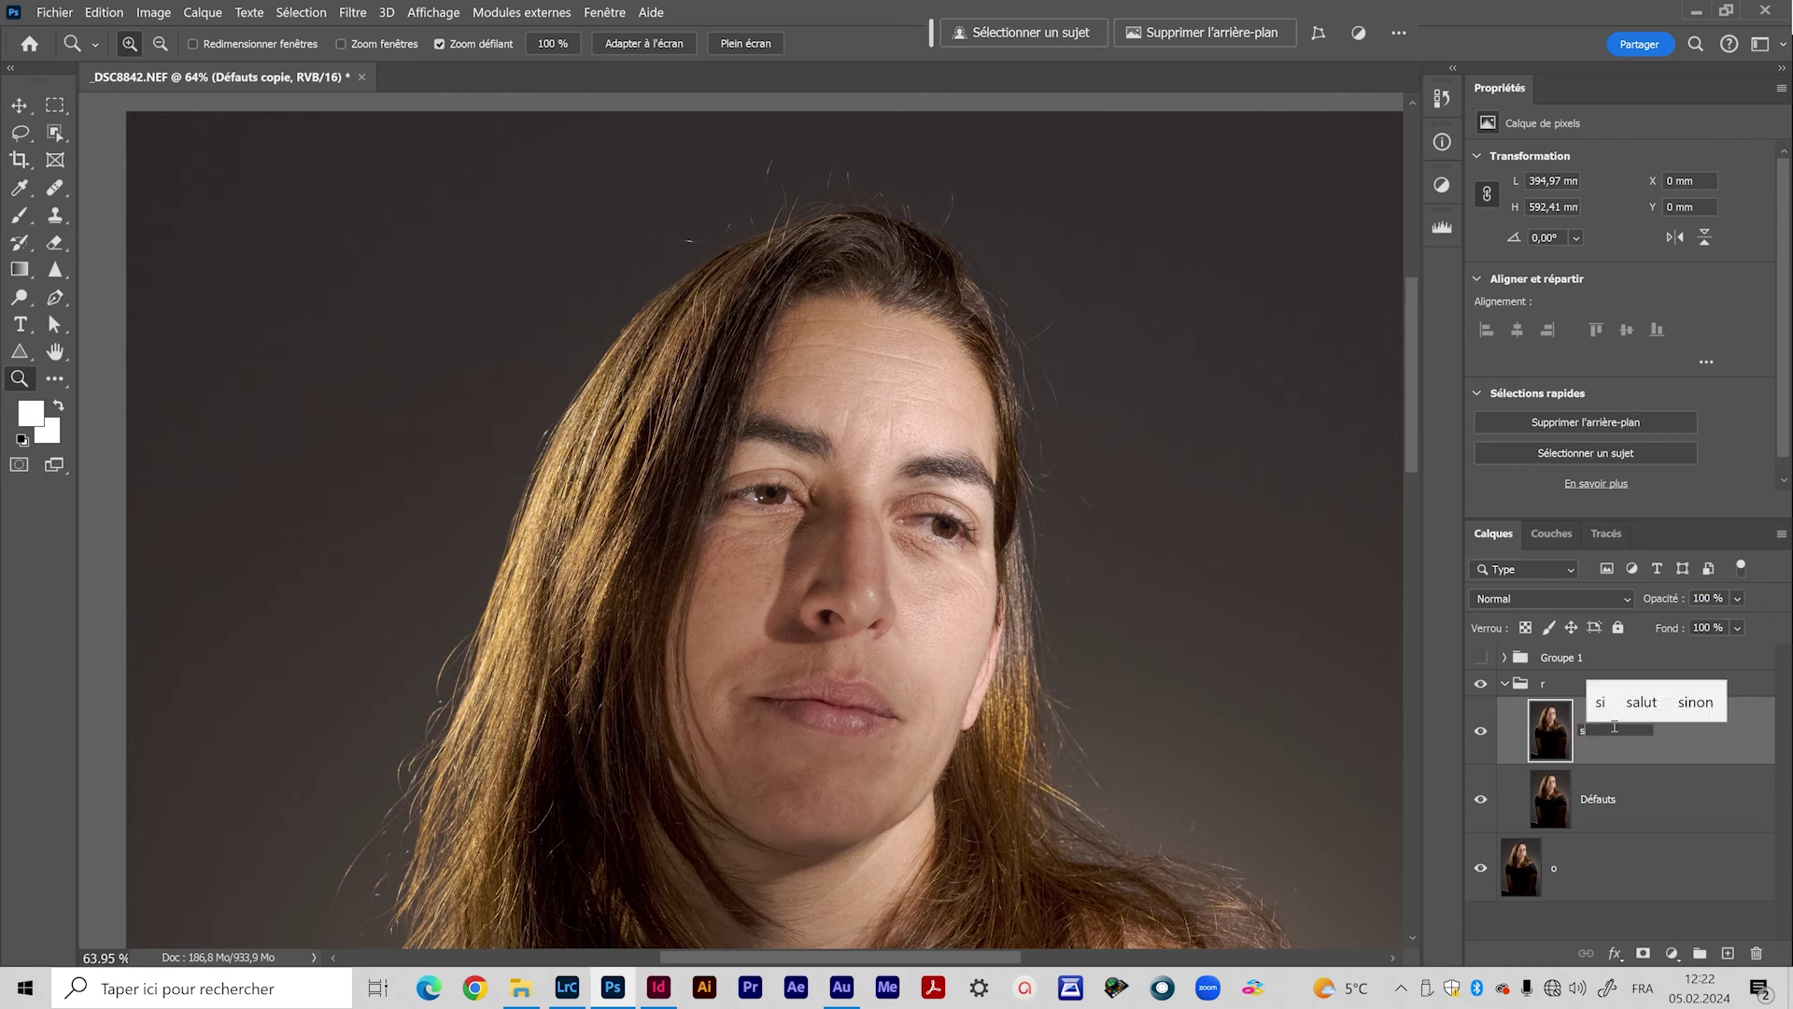
pyautogui.press('Return')
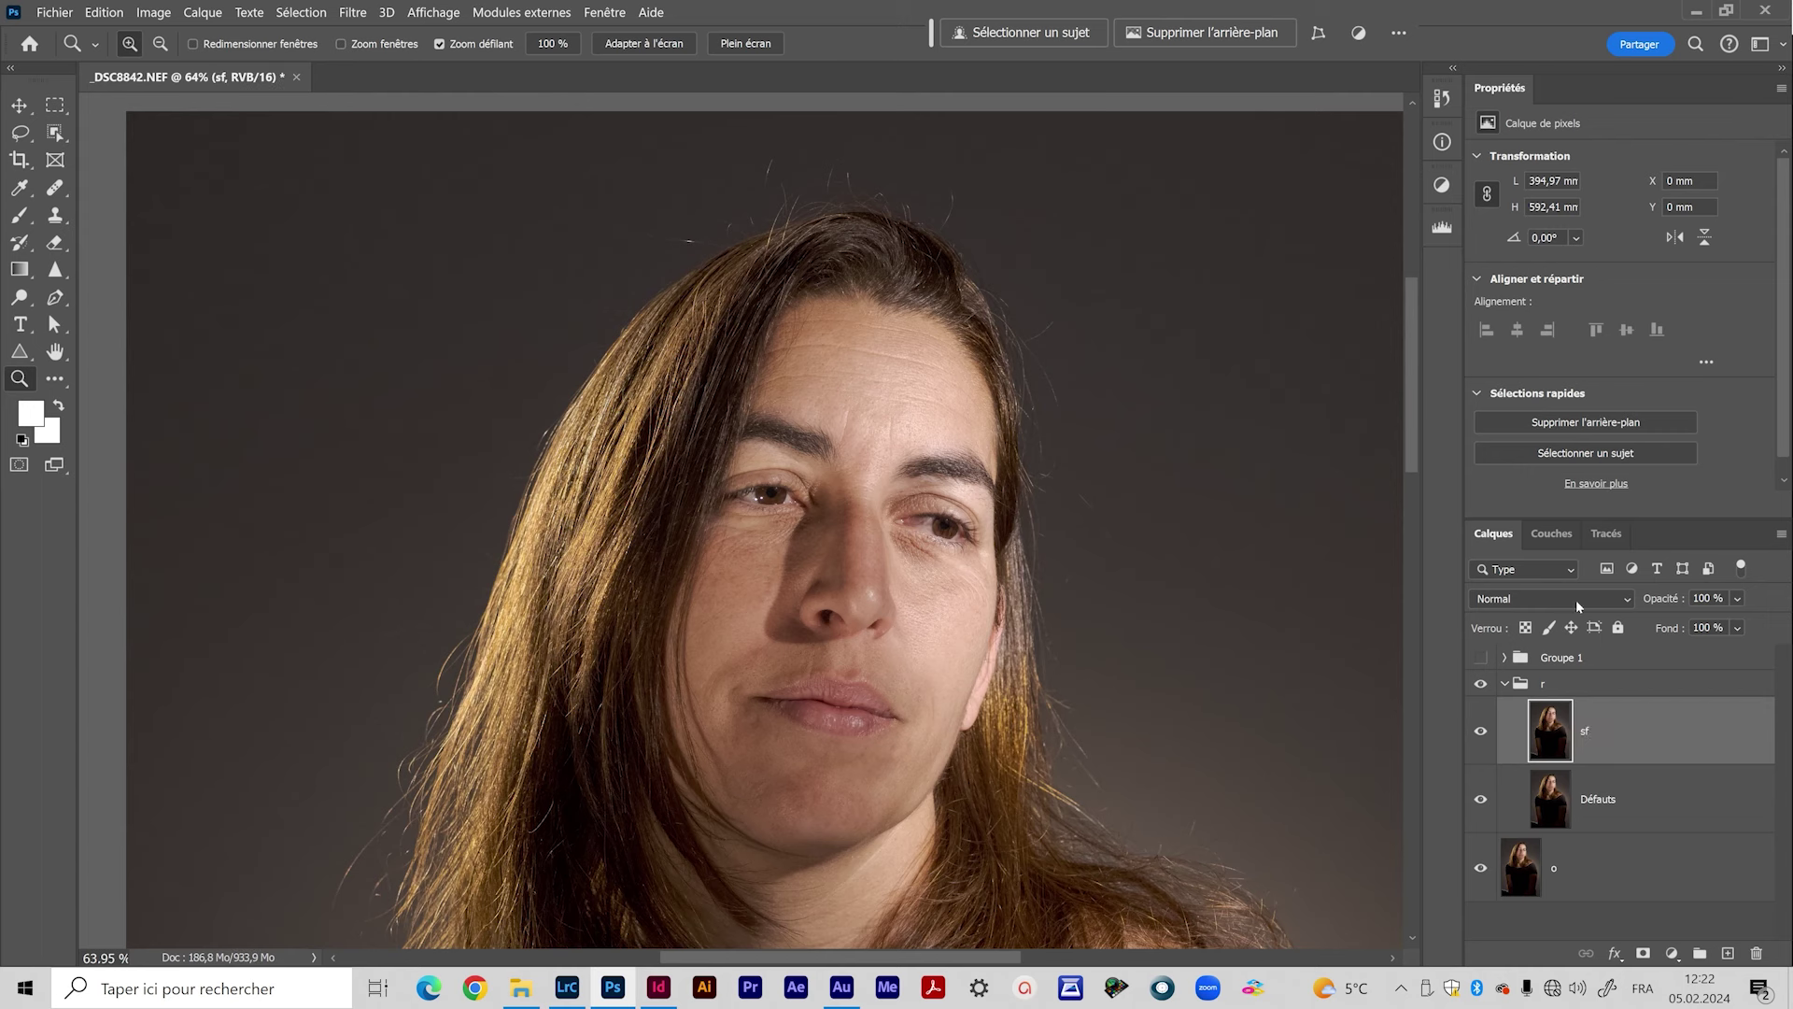
# Step: Set the sf layer's blend mode to Lumière vive and invert the layer's colours
pyautogui.click(1577, 599)
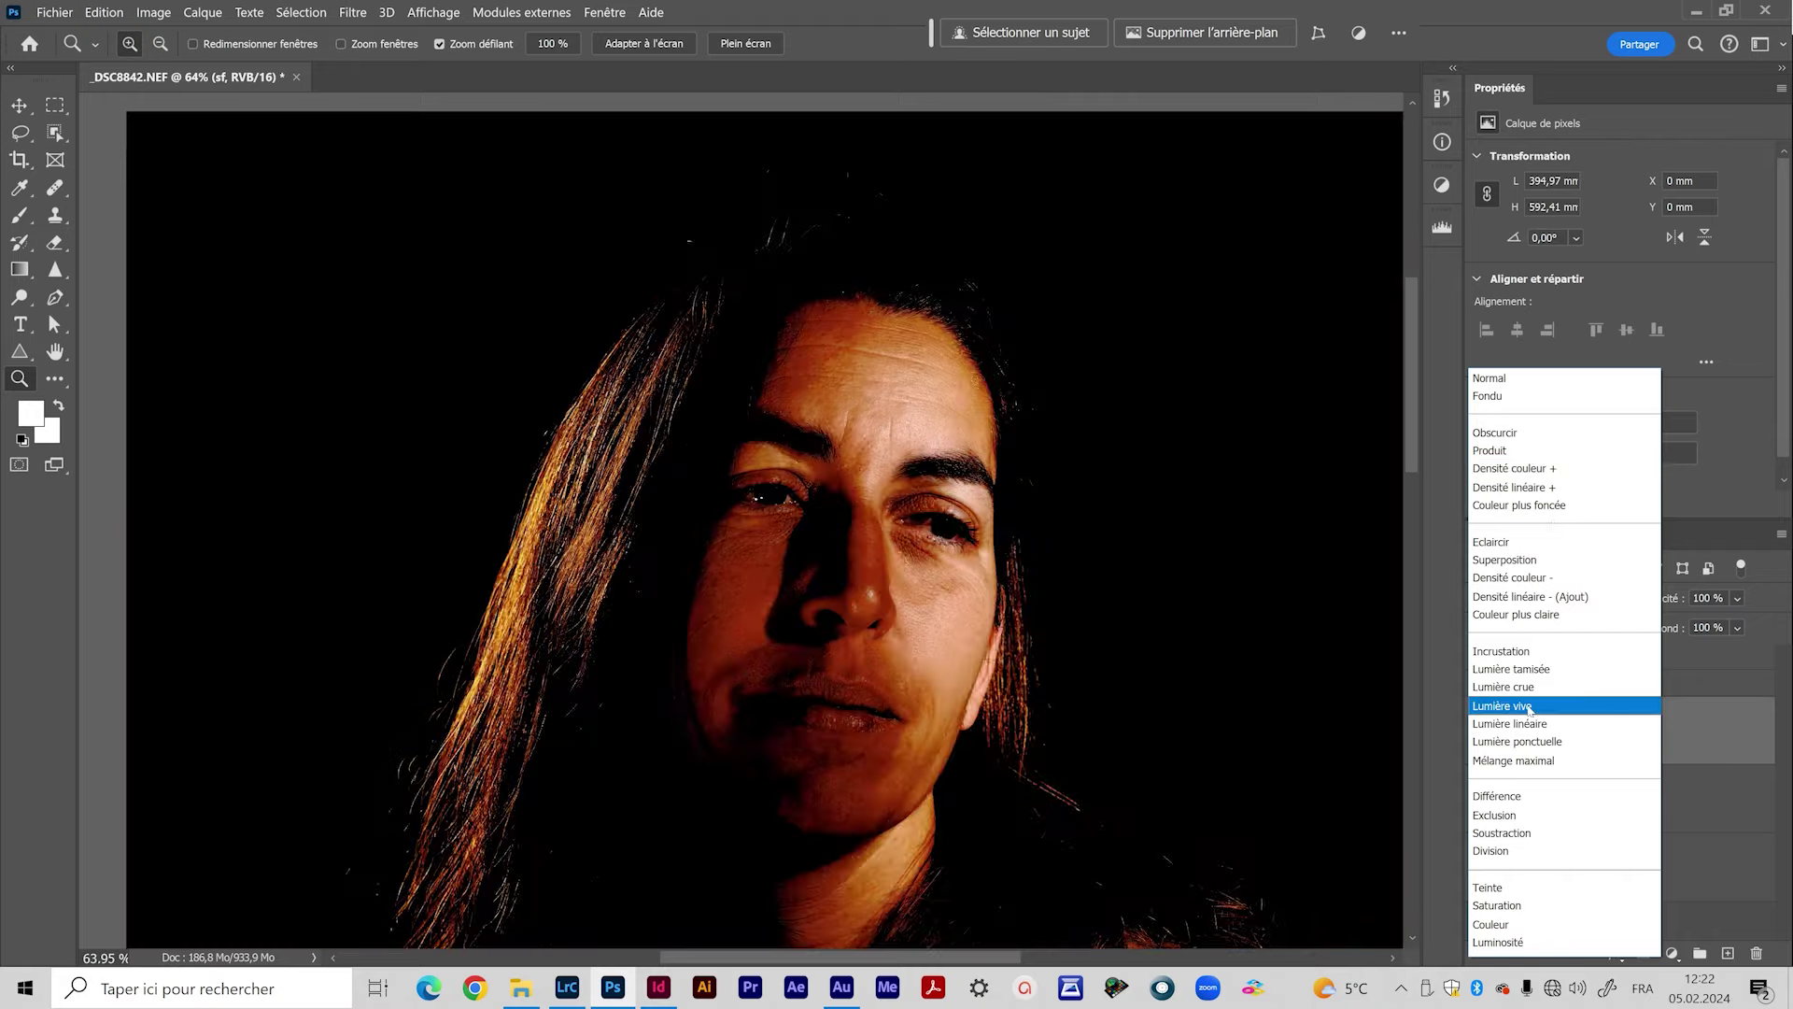
pyautogui.click(1509, 707)
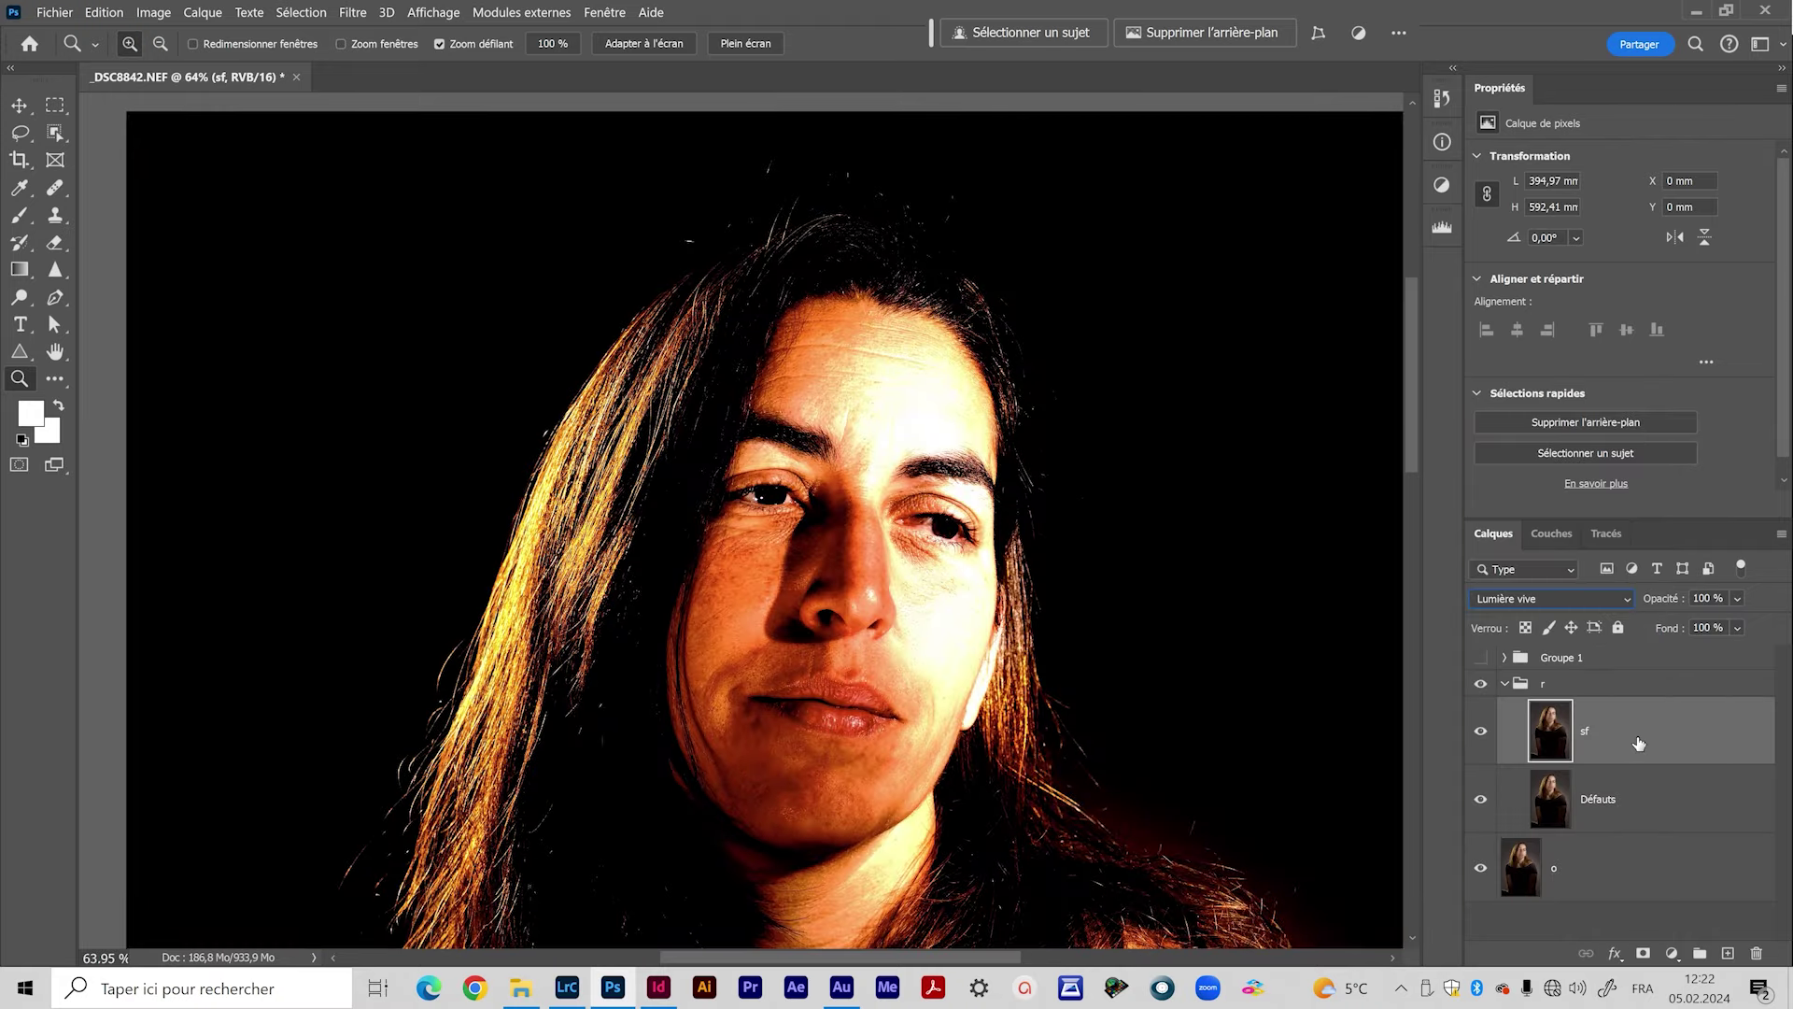
pyautogui.moveTo(1121, 864); pyautogui.dragTo(1196, 779)
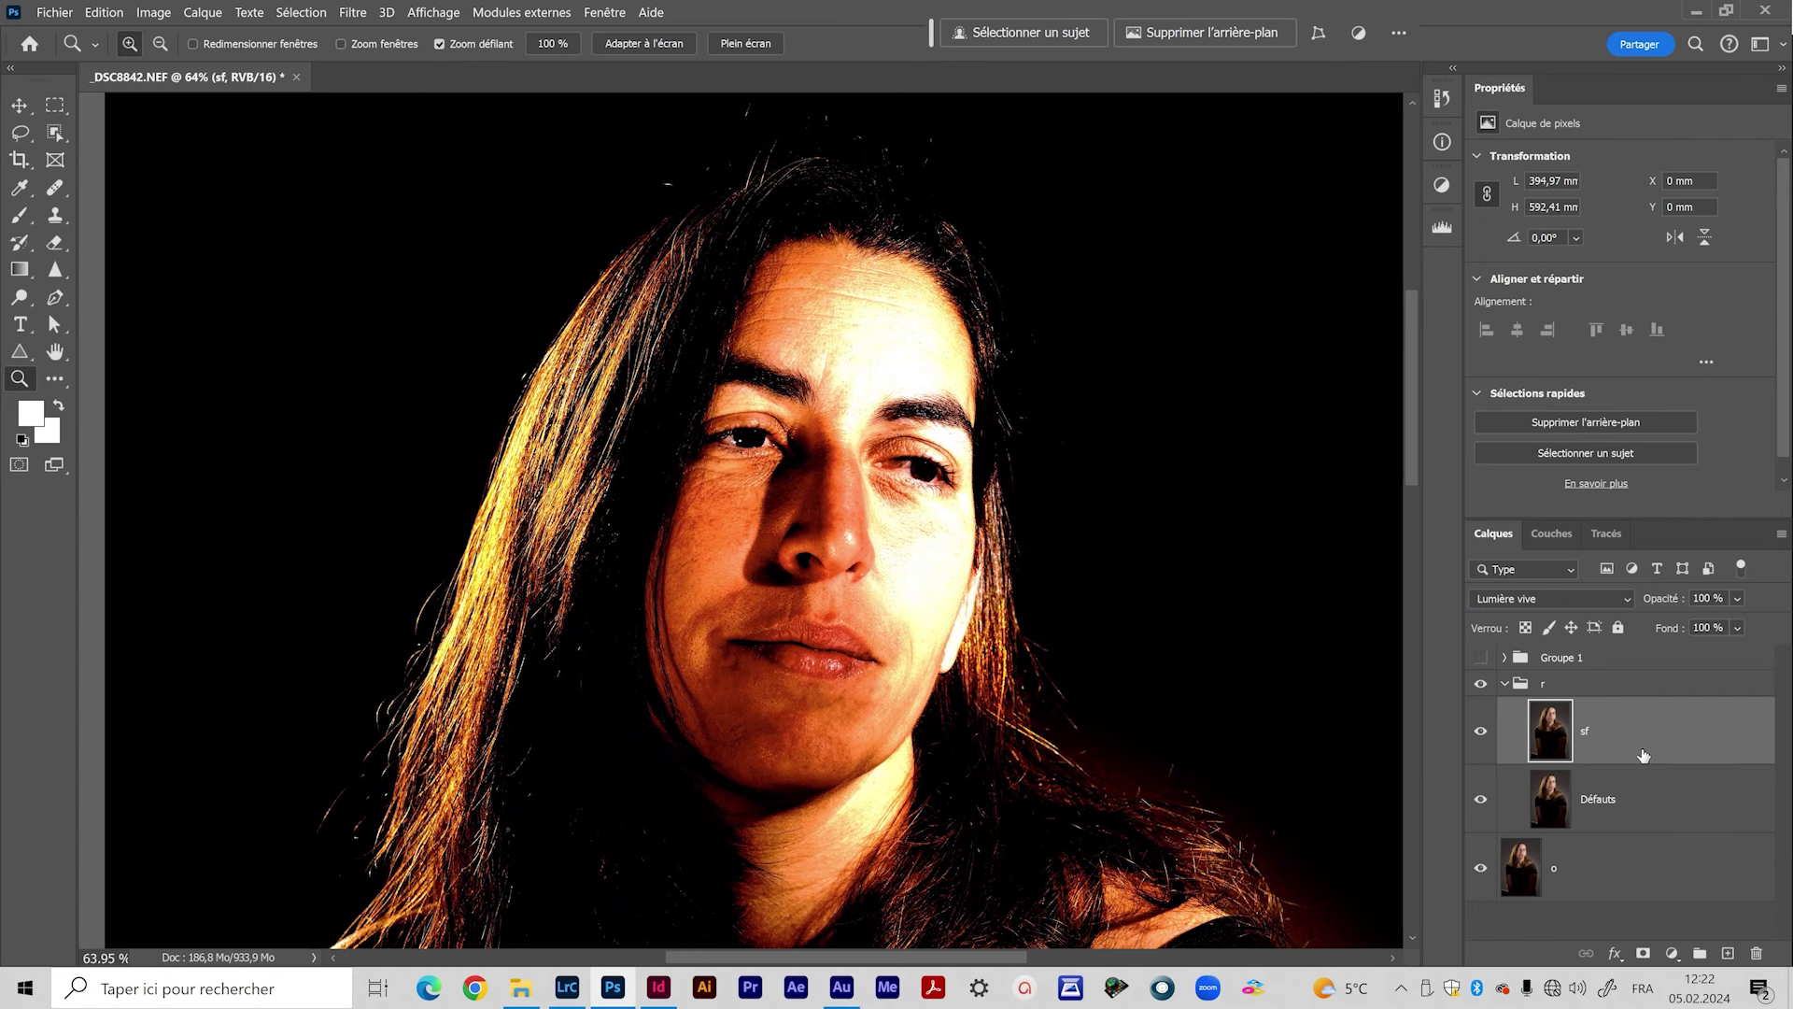
pyautogui.hotkey('ctrl', 'i')
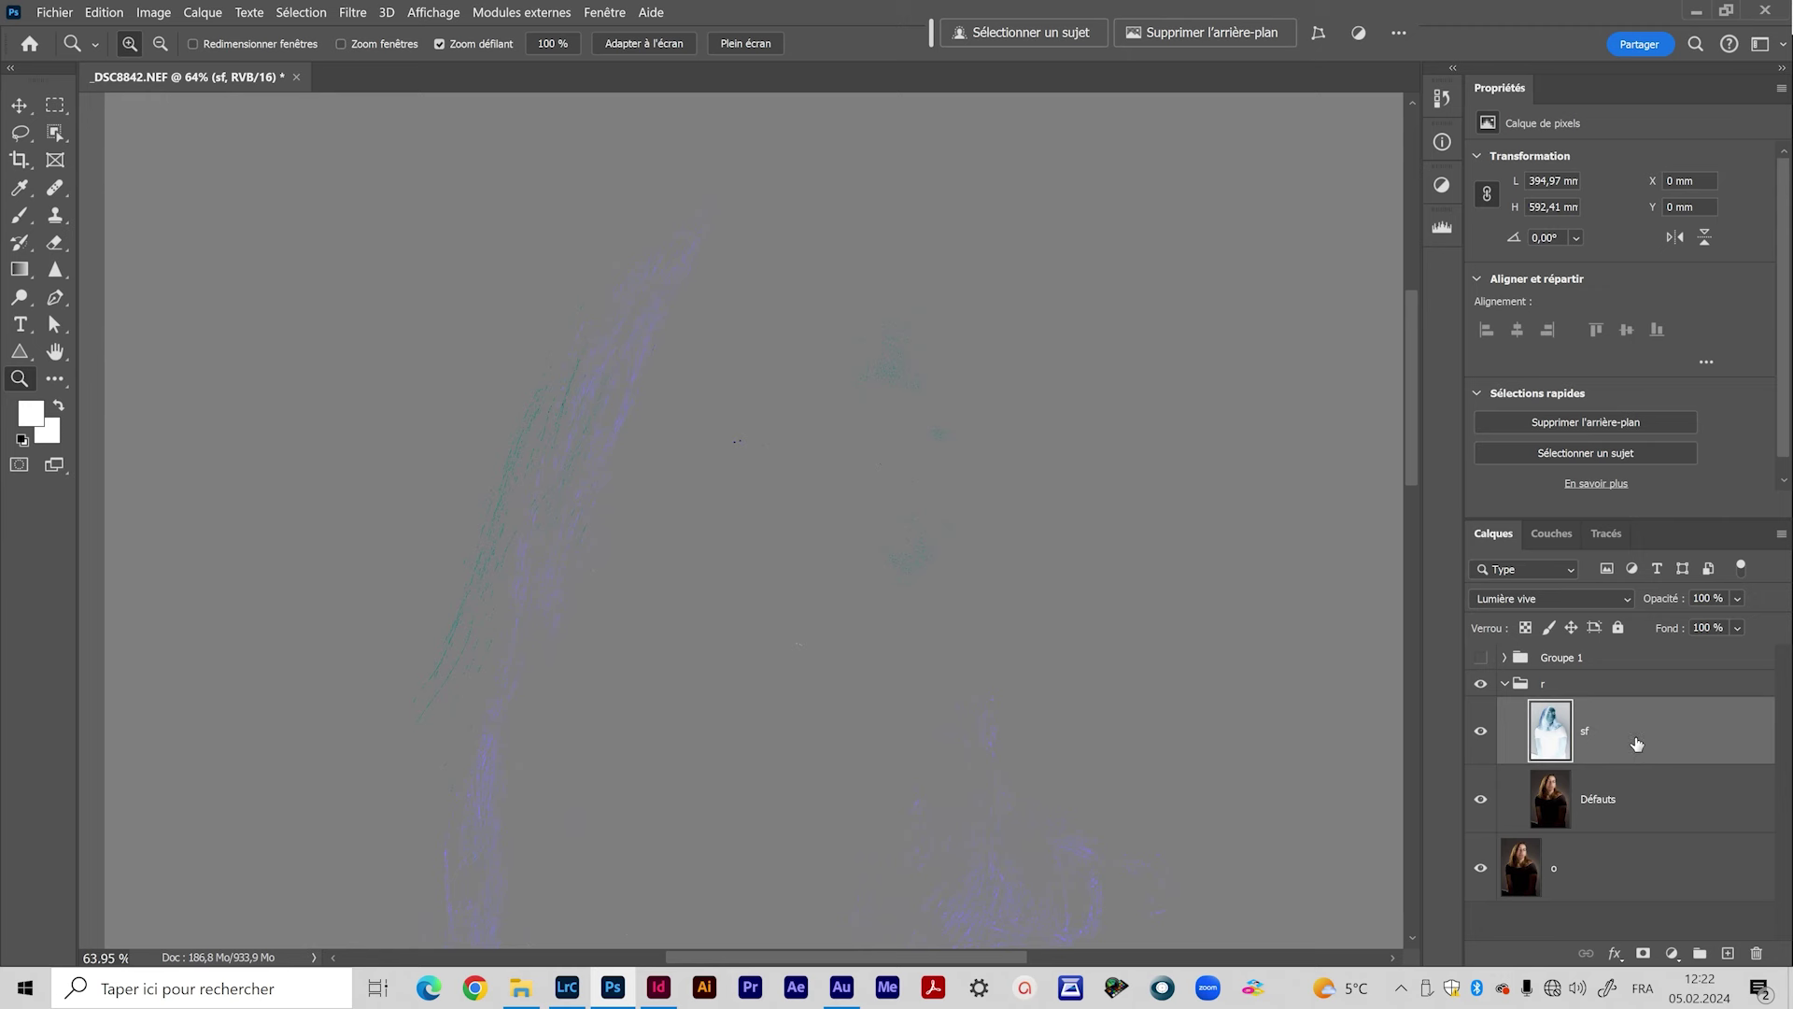
# Step: Convert the inverted sf layer into a smart object
pyautogui.moveTo(837, 552); pyautogui.dragTo(820, 557)
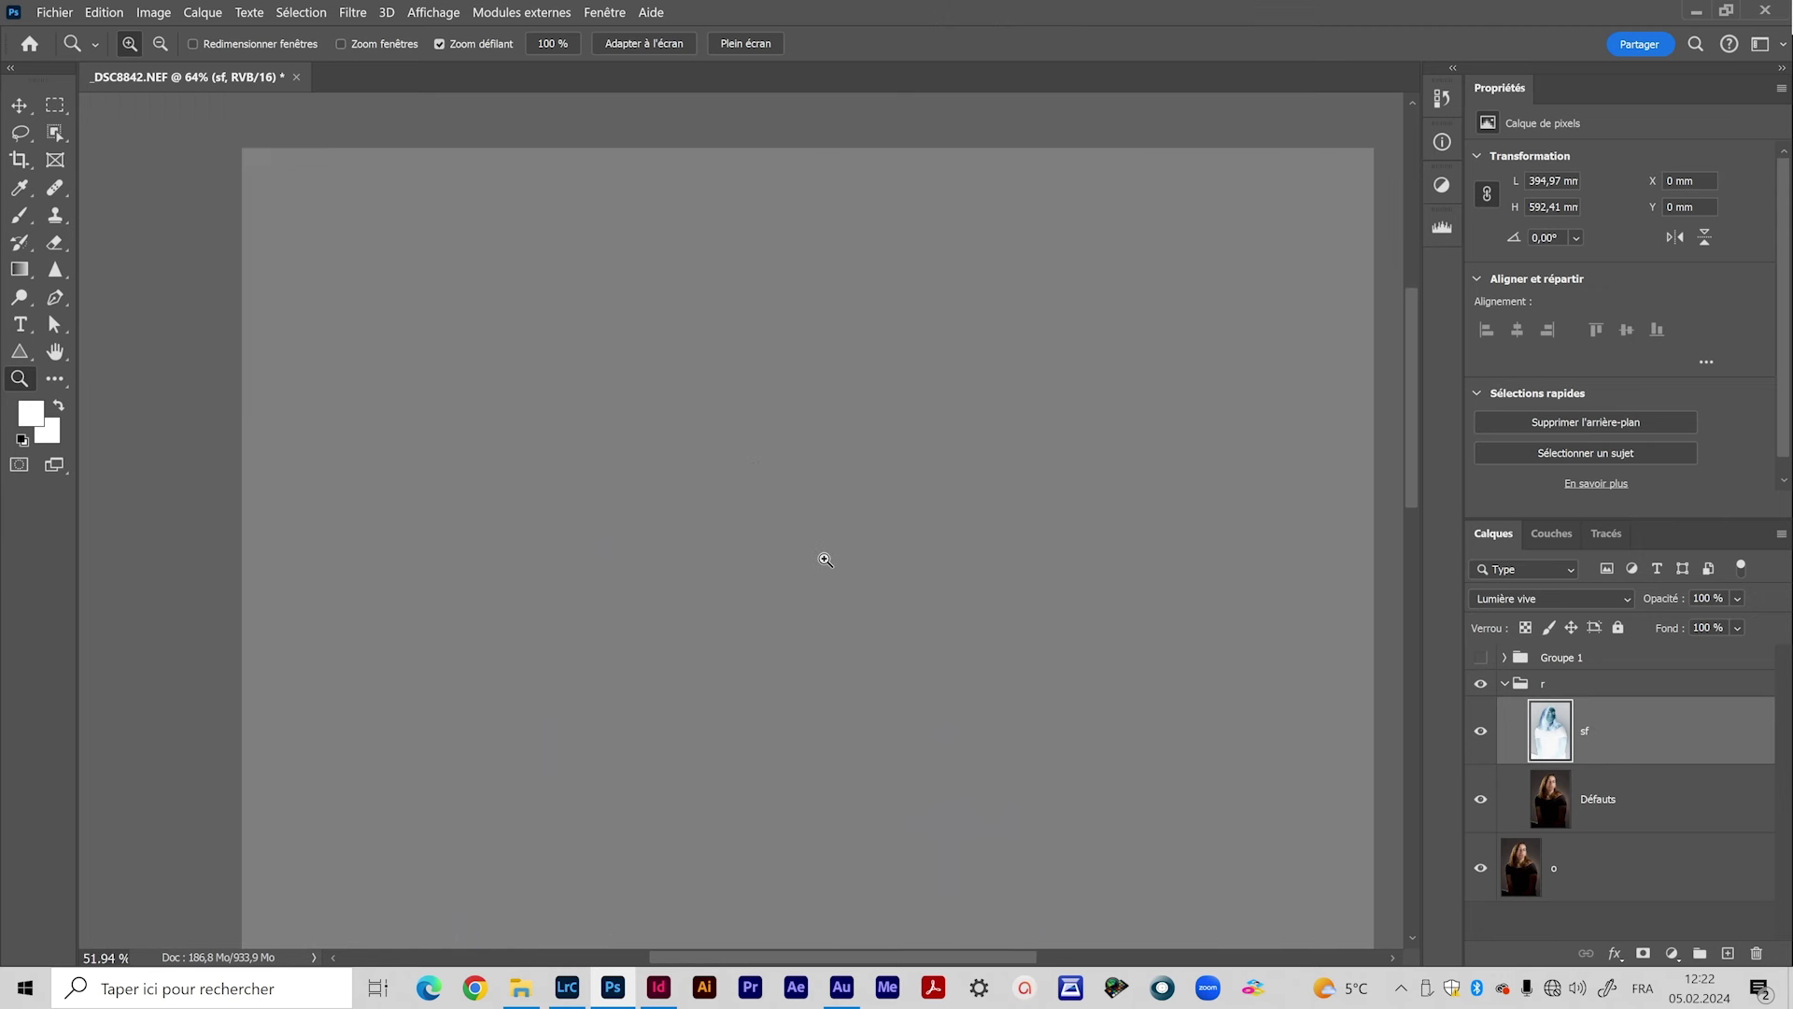
pyautogui.moveTo(952, 651); pyautogui.dragTo(881, 620)
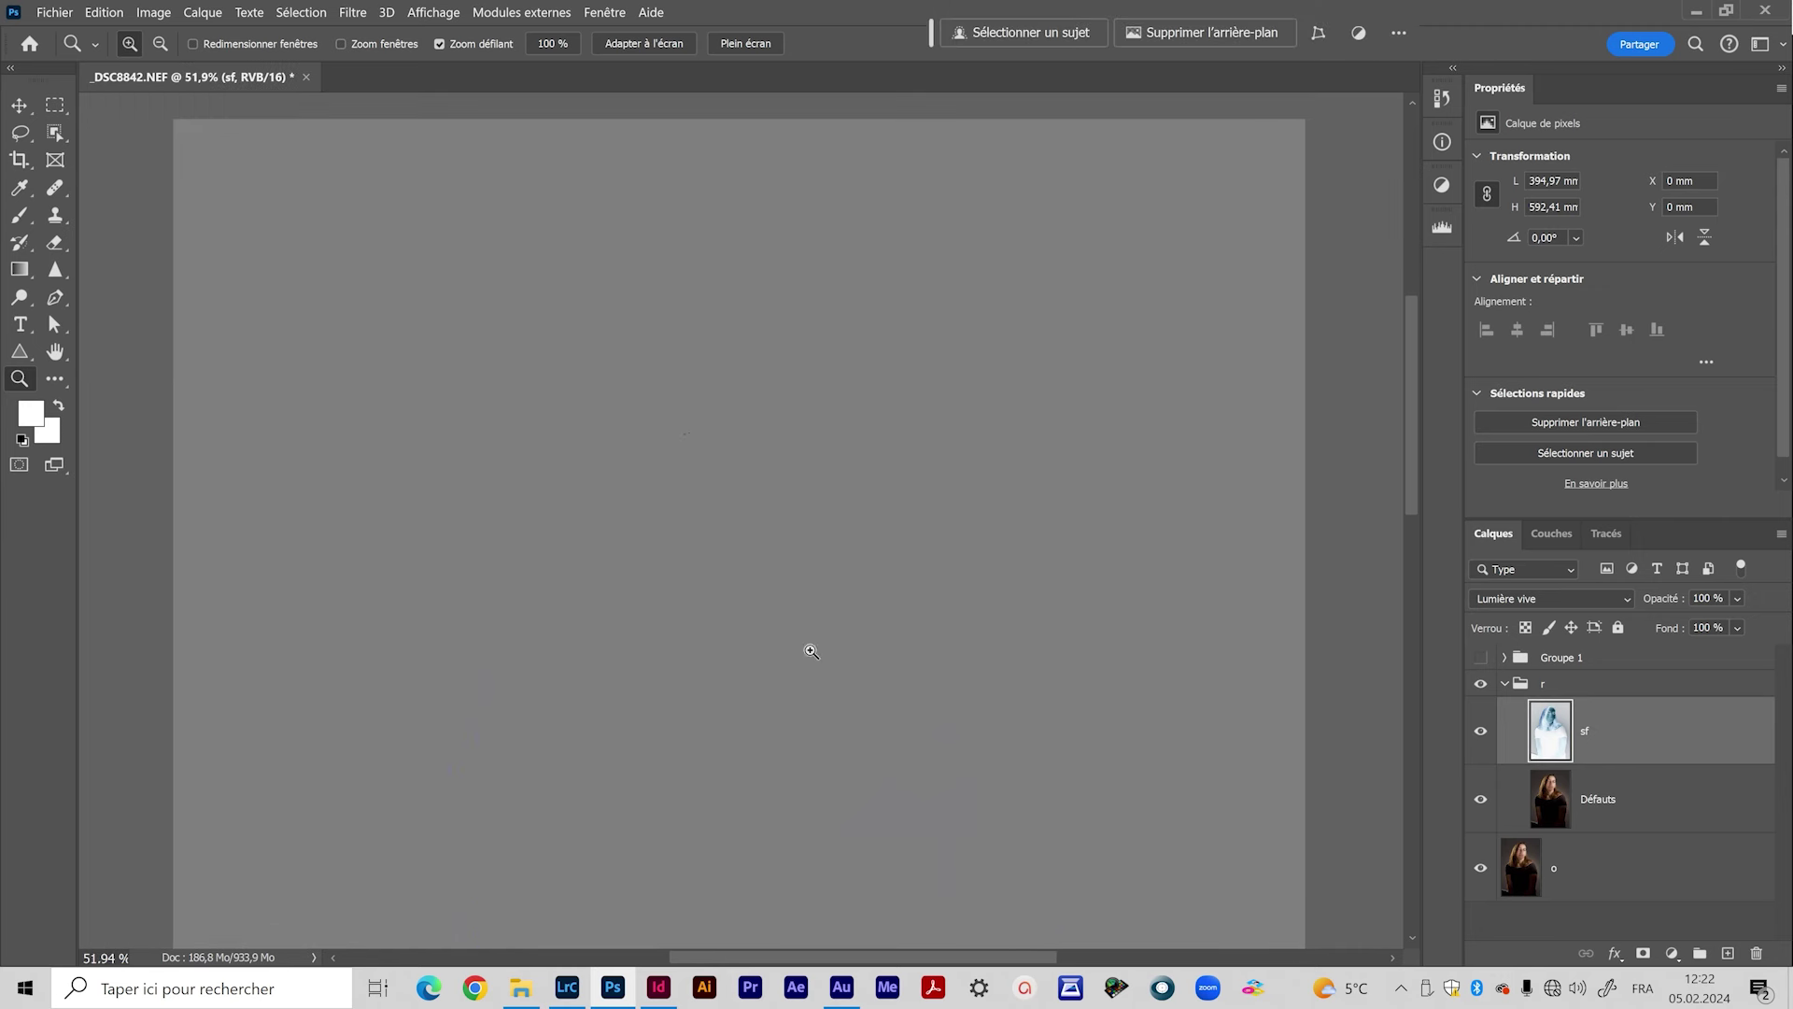
pyautogui.rightClick(1616, 746)
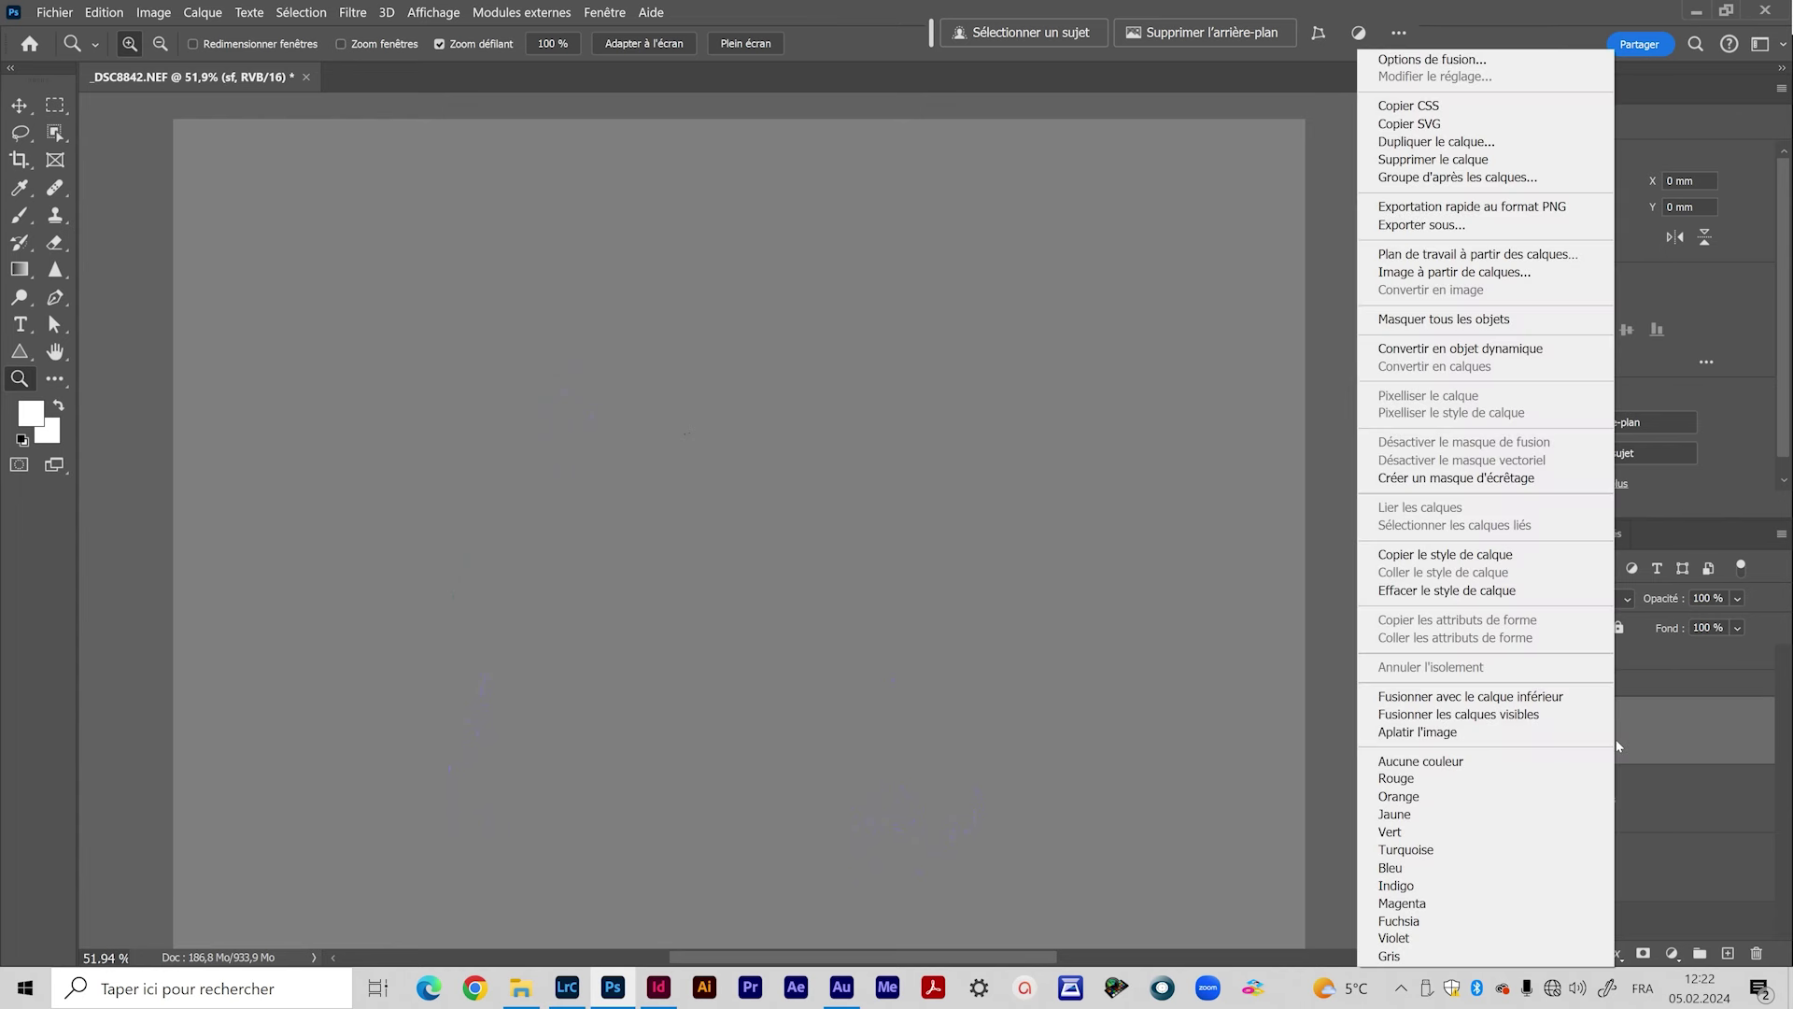
pyautogui.click(1418, 350)
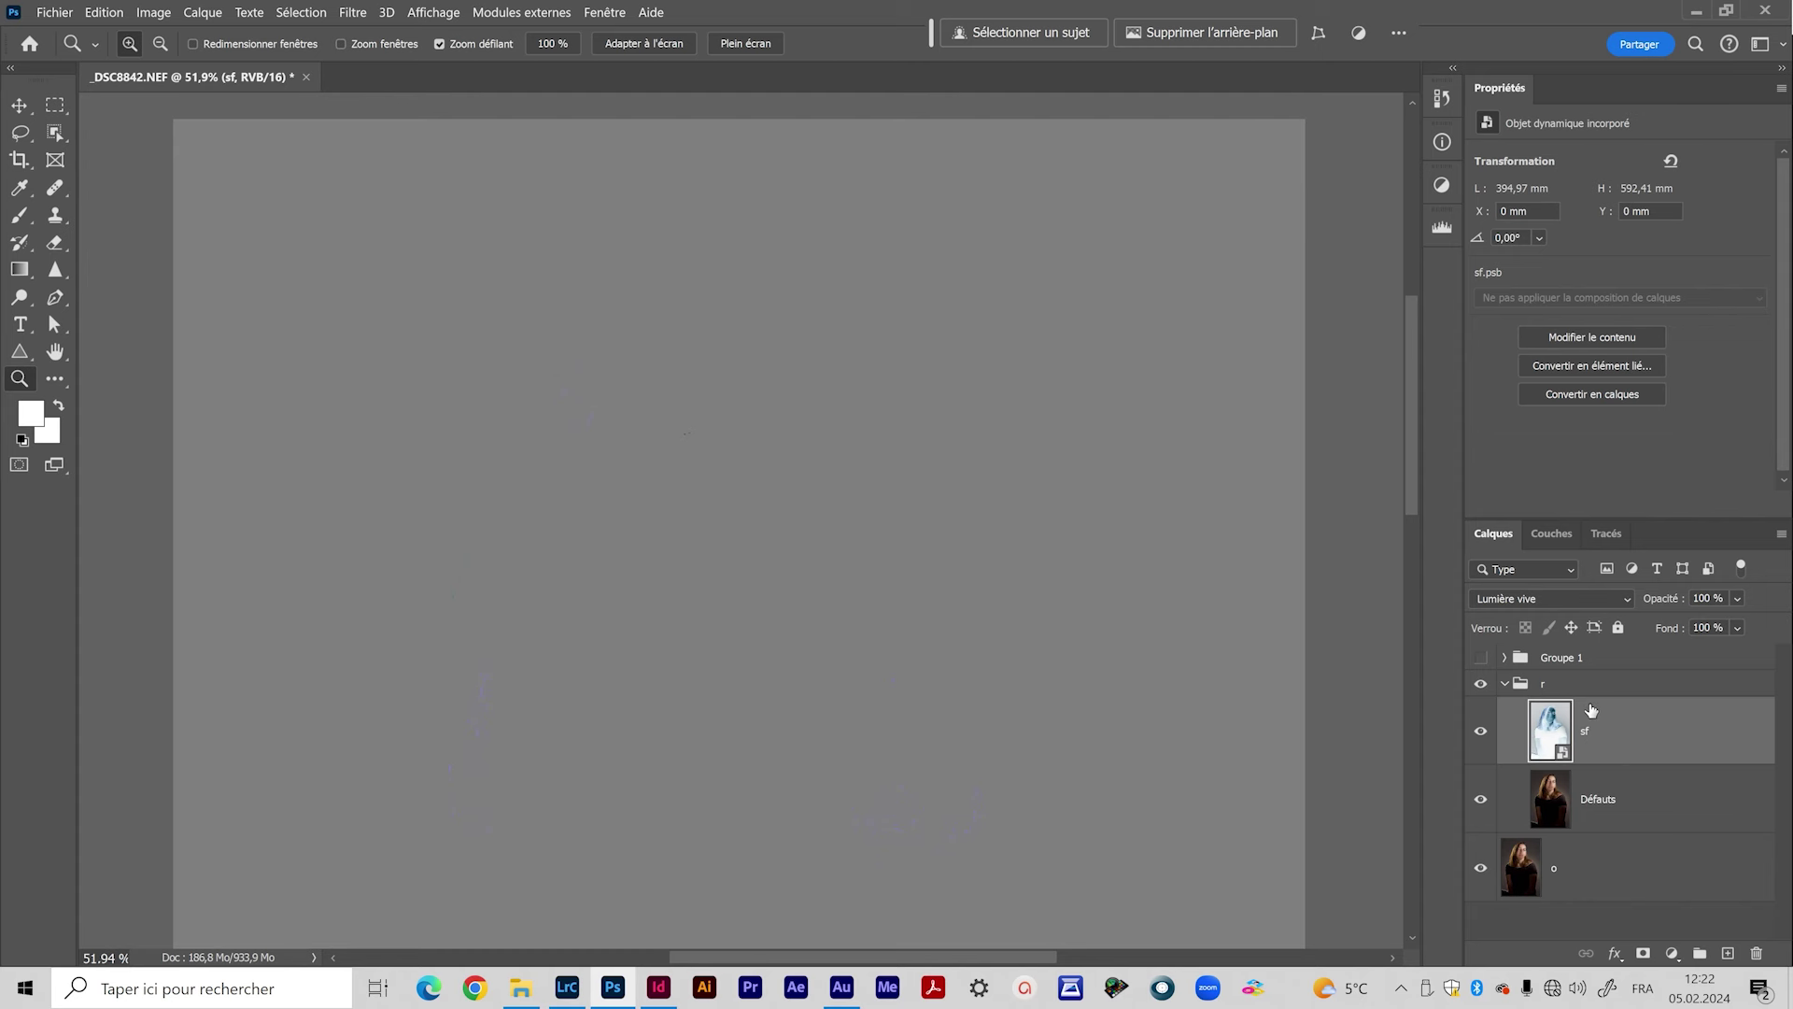
# Step: Apply a Passe-haut filter with a radius of 23.5 pixels to the sf smart object
pyautogui.click(361, 13)
pyautogui.moveTo(389, 426)
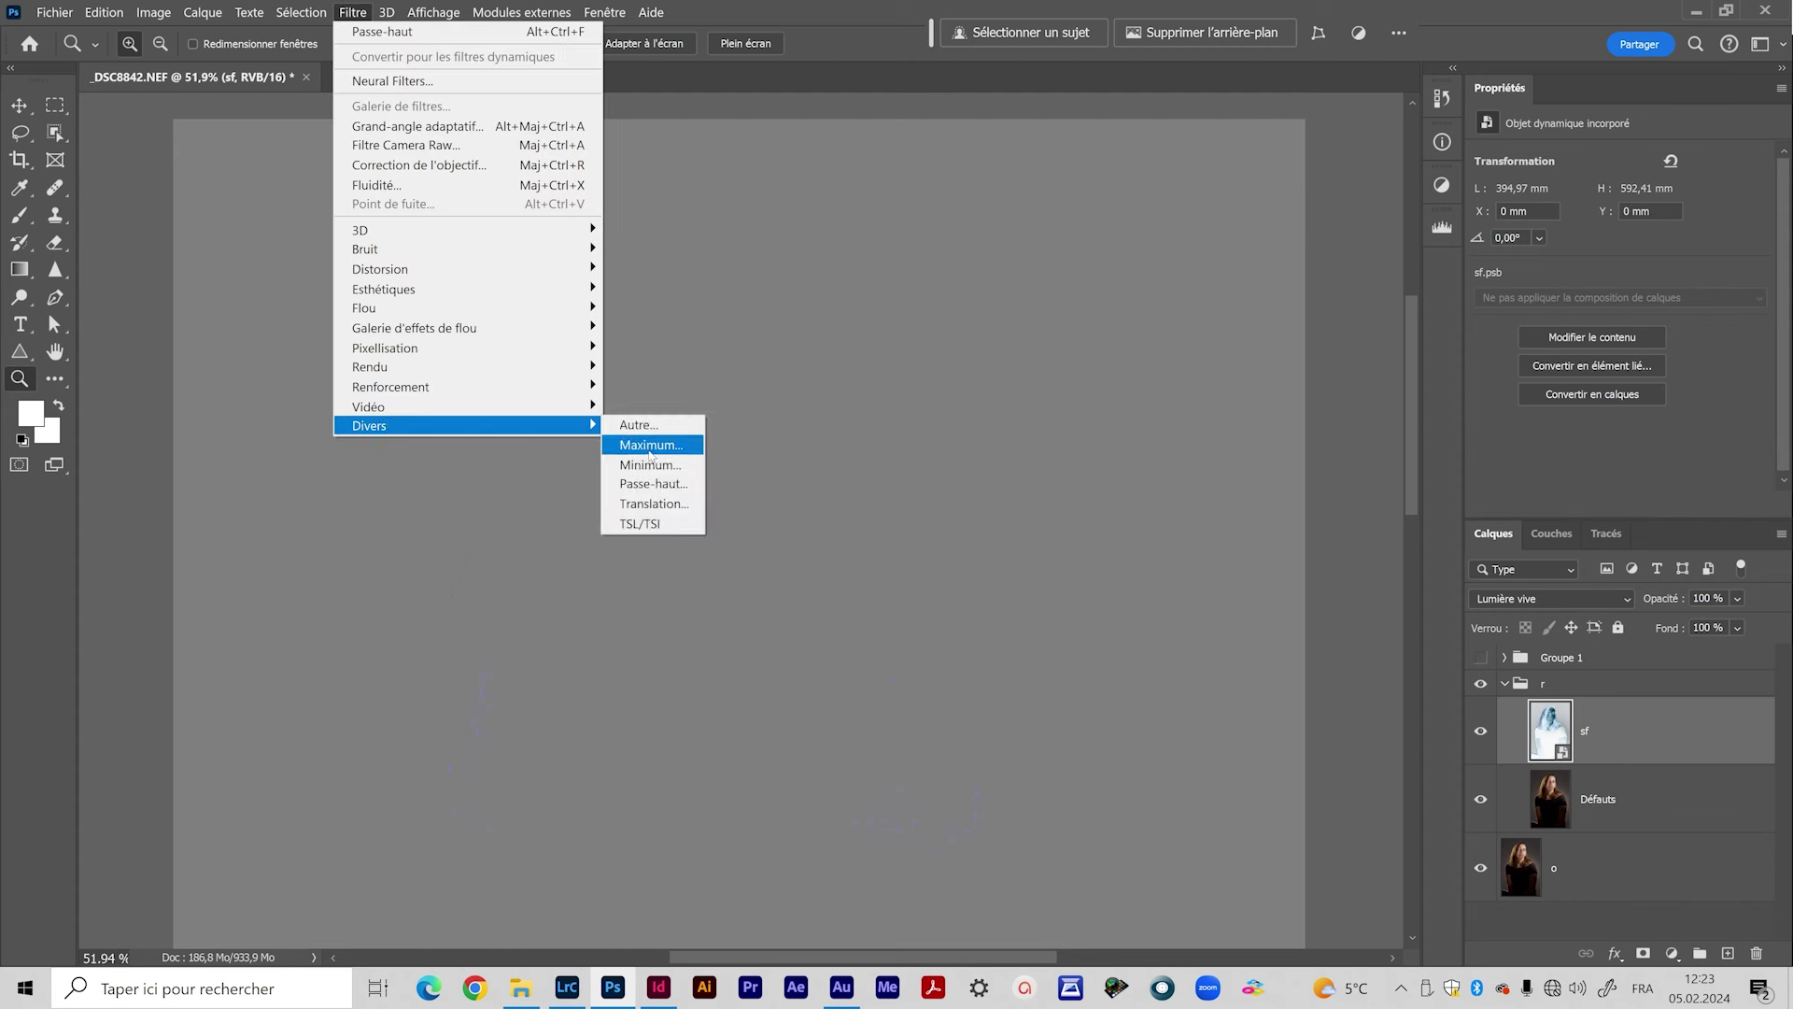
pyautogui.click(647, 484)
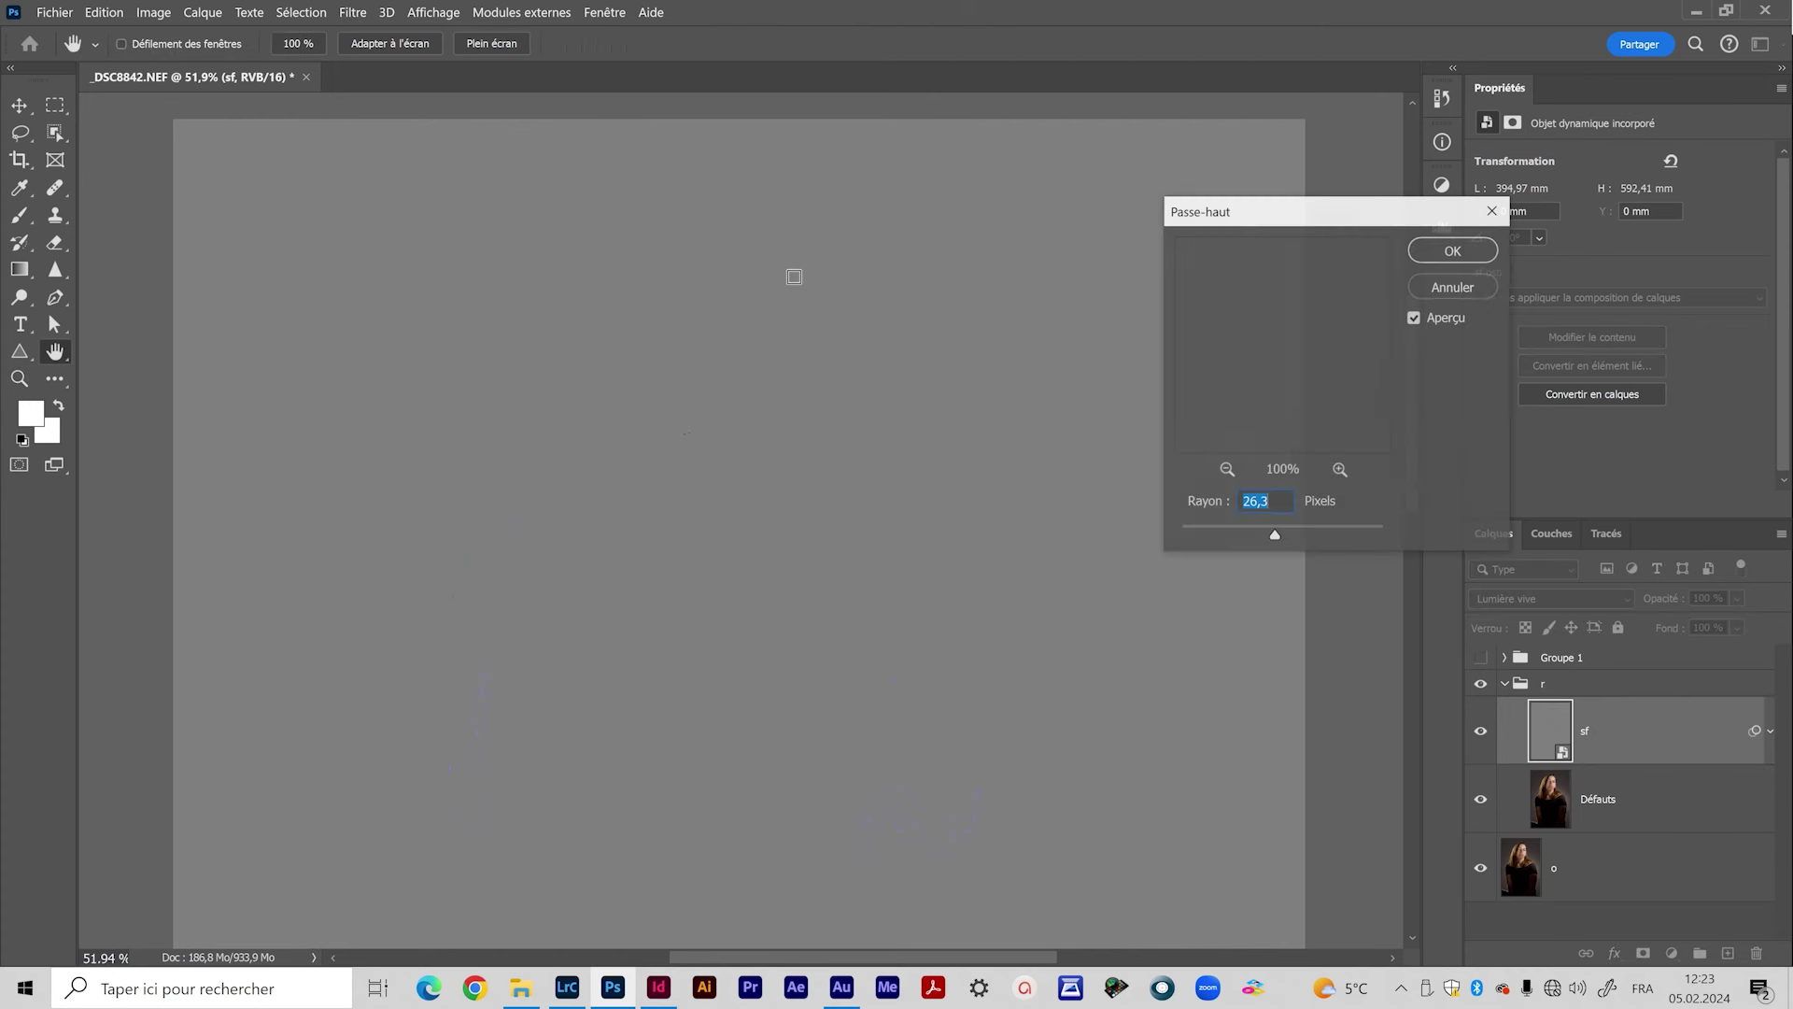
pyautogui.moveTo(1270, 218); pyautogui.dragTo(1211, 313)
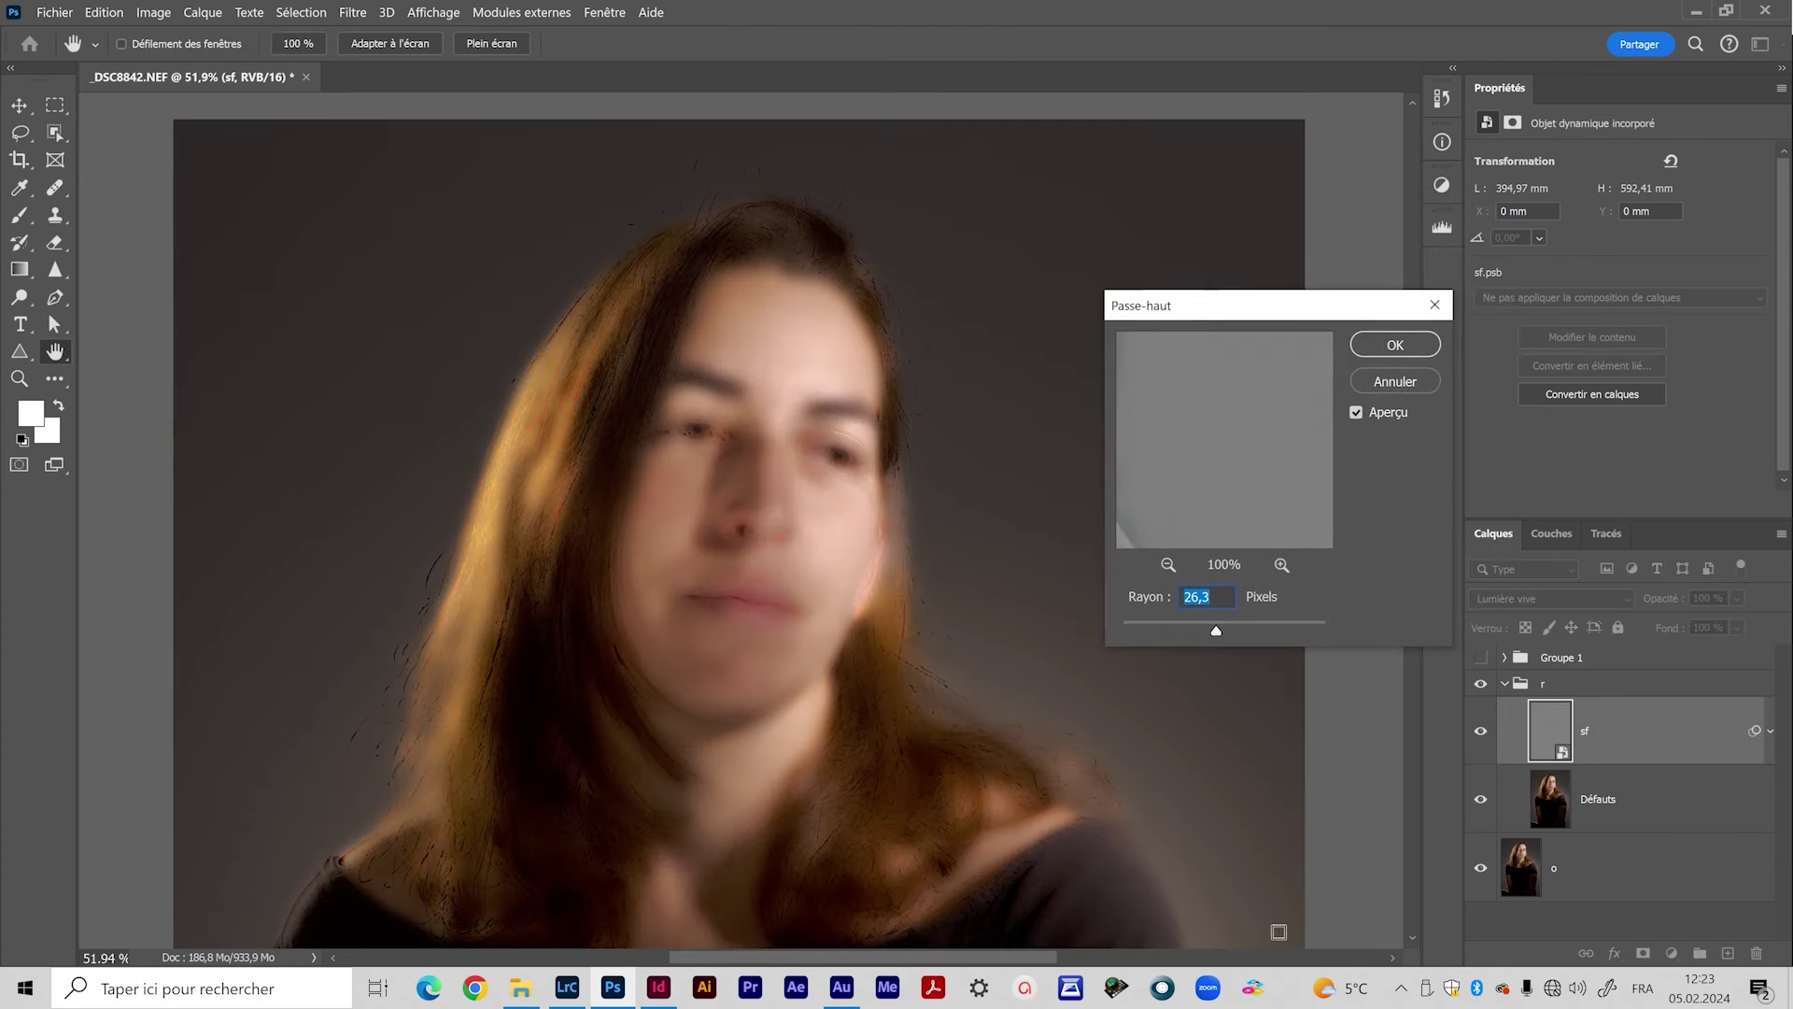
pyautogui.moveTo(1216, 631)
pyautogui.mouseDown()
pyautogui.moveTo(1232, 628)
pyautogui.moveTo(1209, 632)
pyautogui.mouseUp()
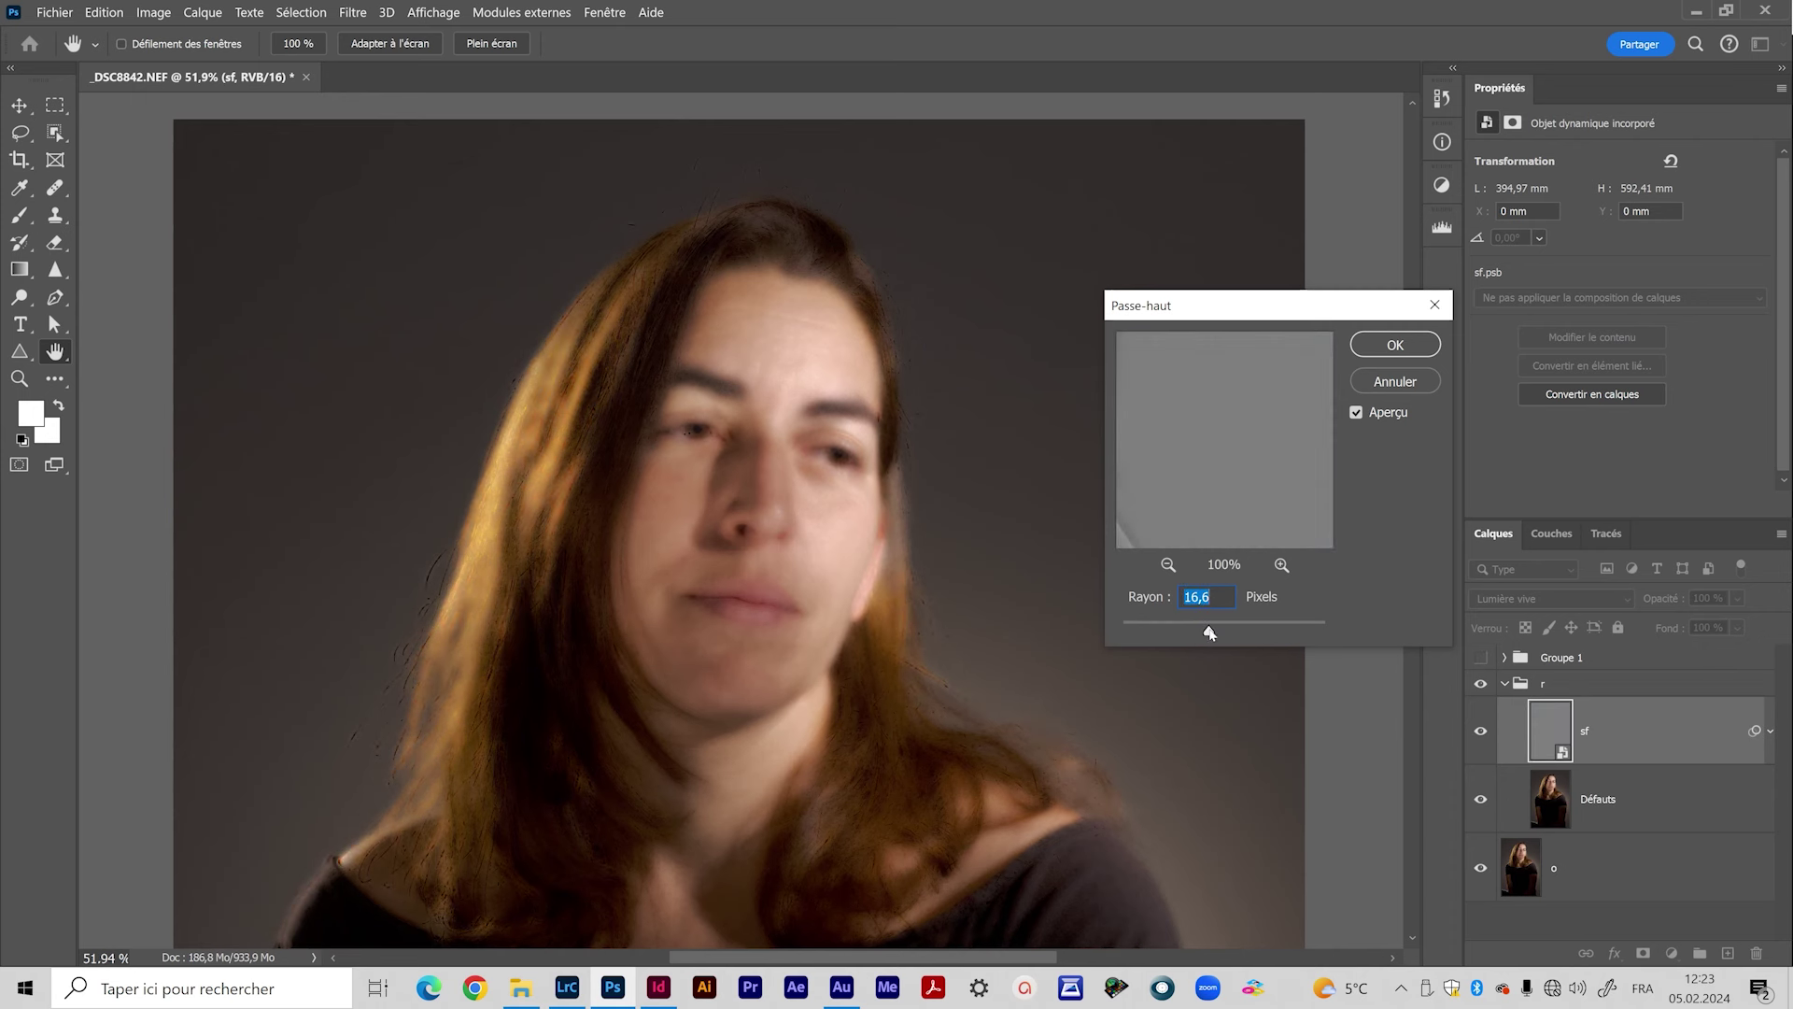
pyautogui.moveTo(1210, 634); pyautogui.dragTo(1215, 633)
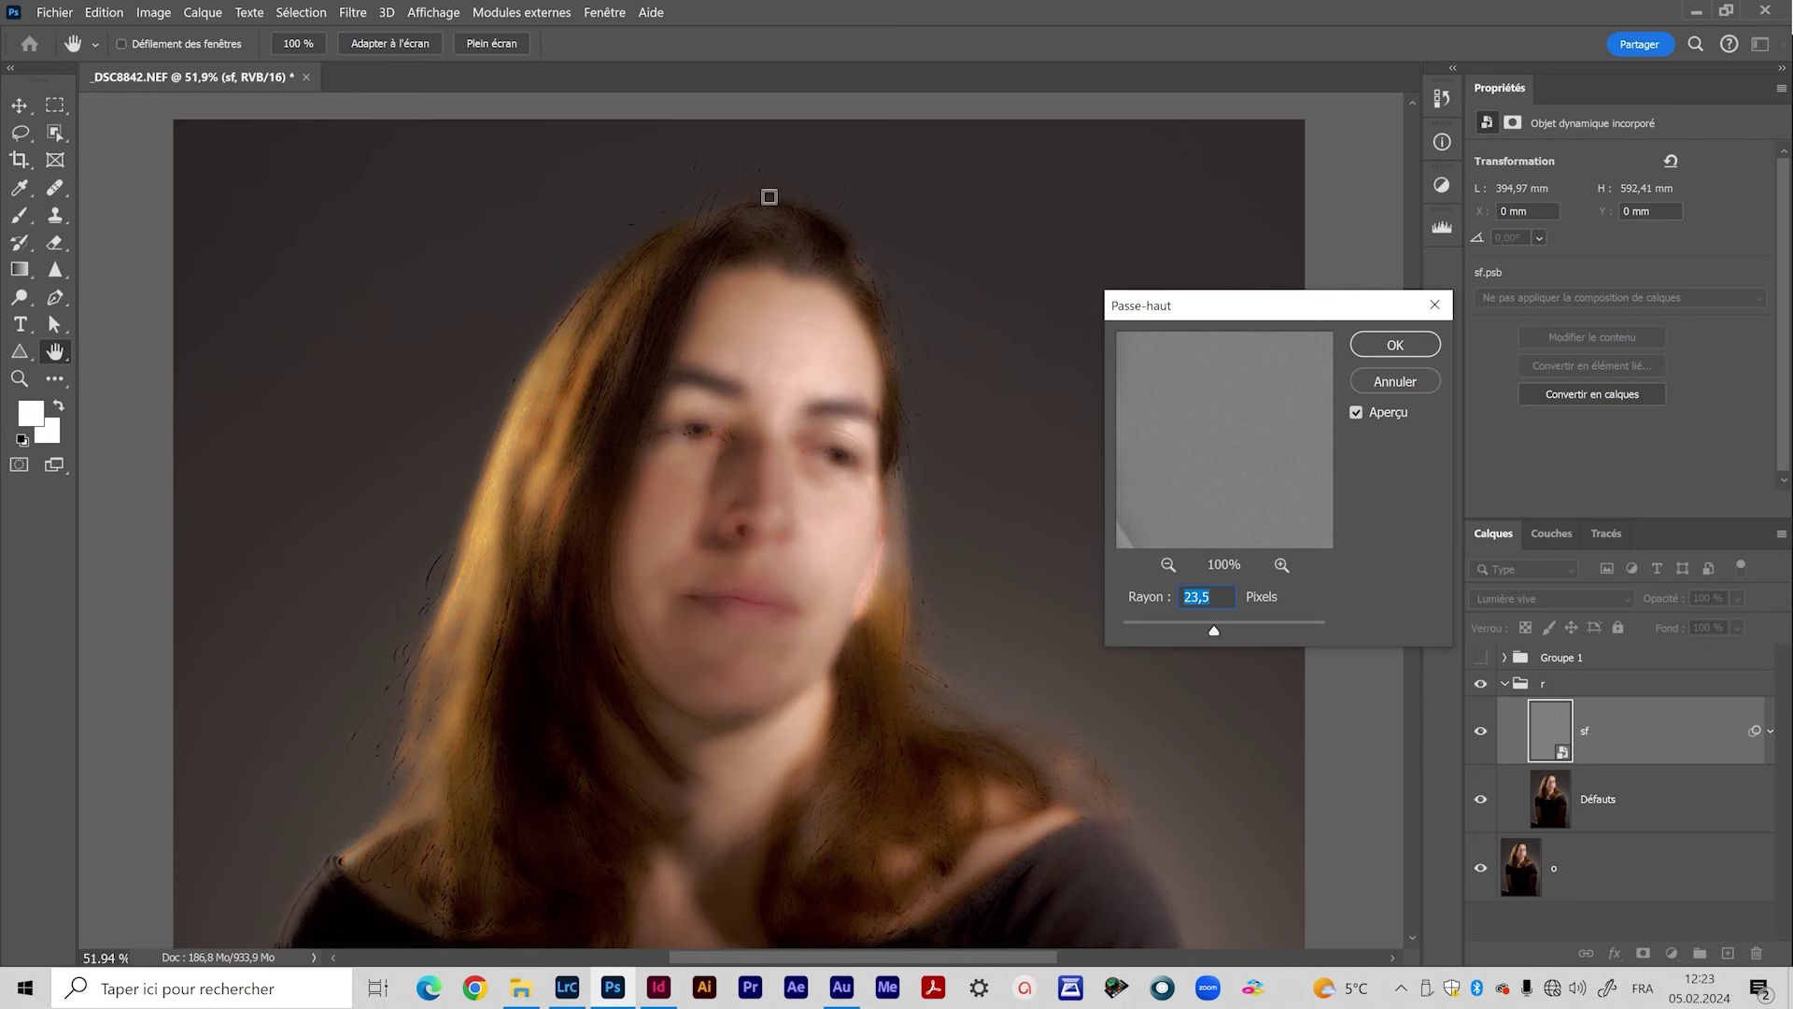
pyautogui.click(1390, 348)
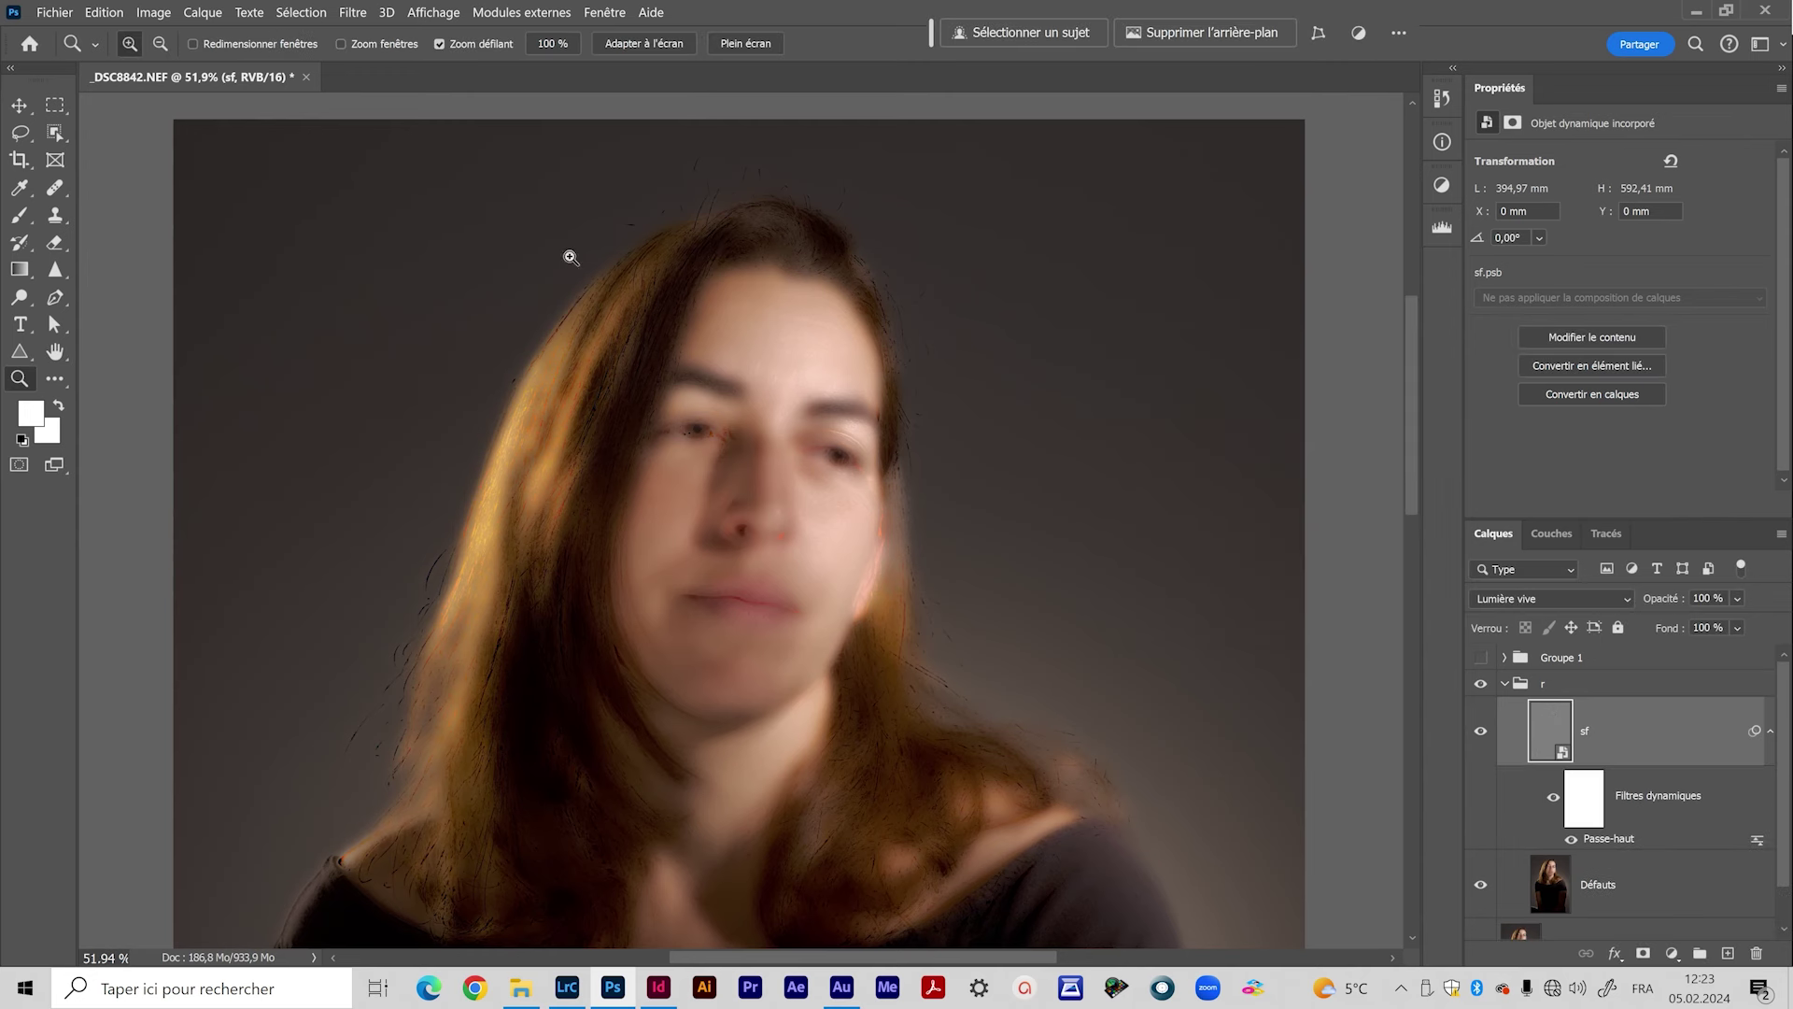
# Step: Add a Flou gaussien filter to the sf smart object, trying weak and strong blurs before applying a 5.4-pixel radius
pyautogui.moveTo(710, 478)
pyautogui.mouseDown()
pyautogui.moveTo(753, 468)
pyautogui.moveTo(717, 482)
pyautogui.mouseUp()
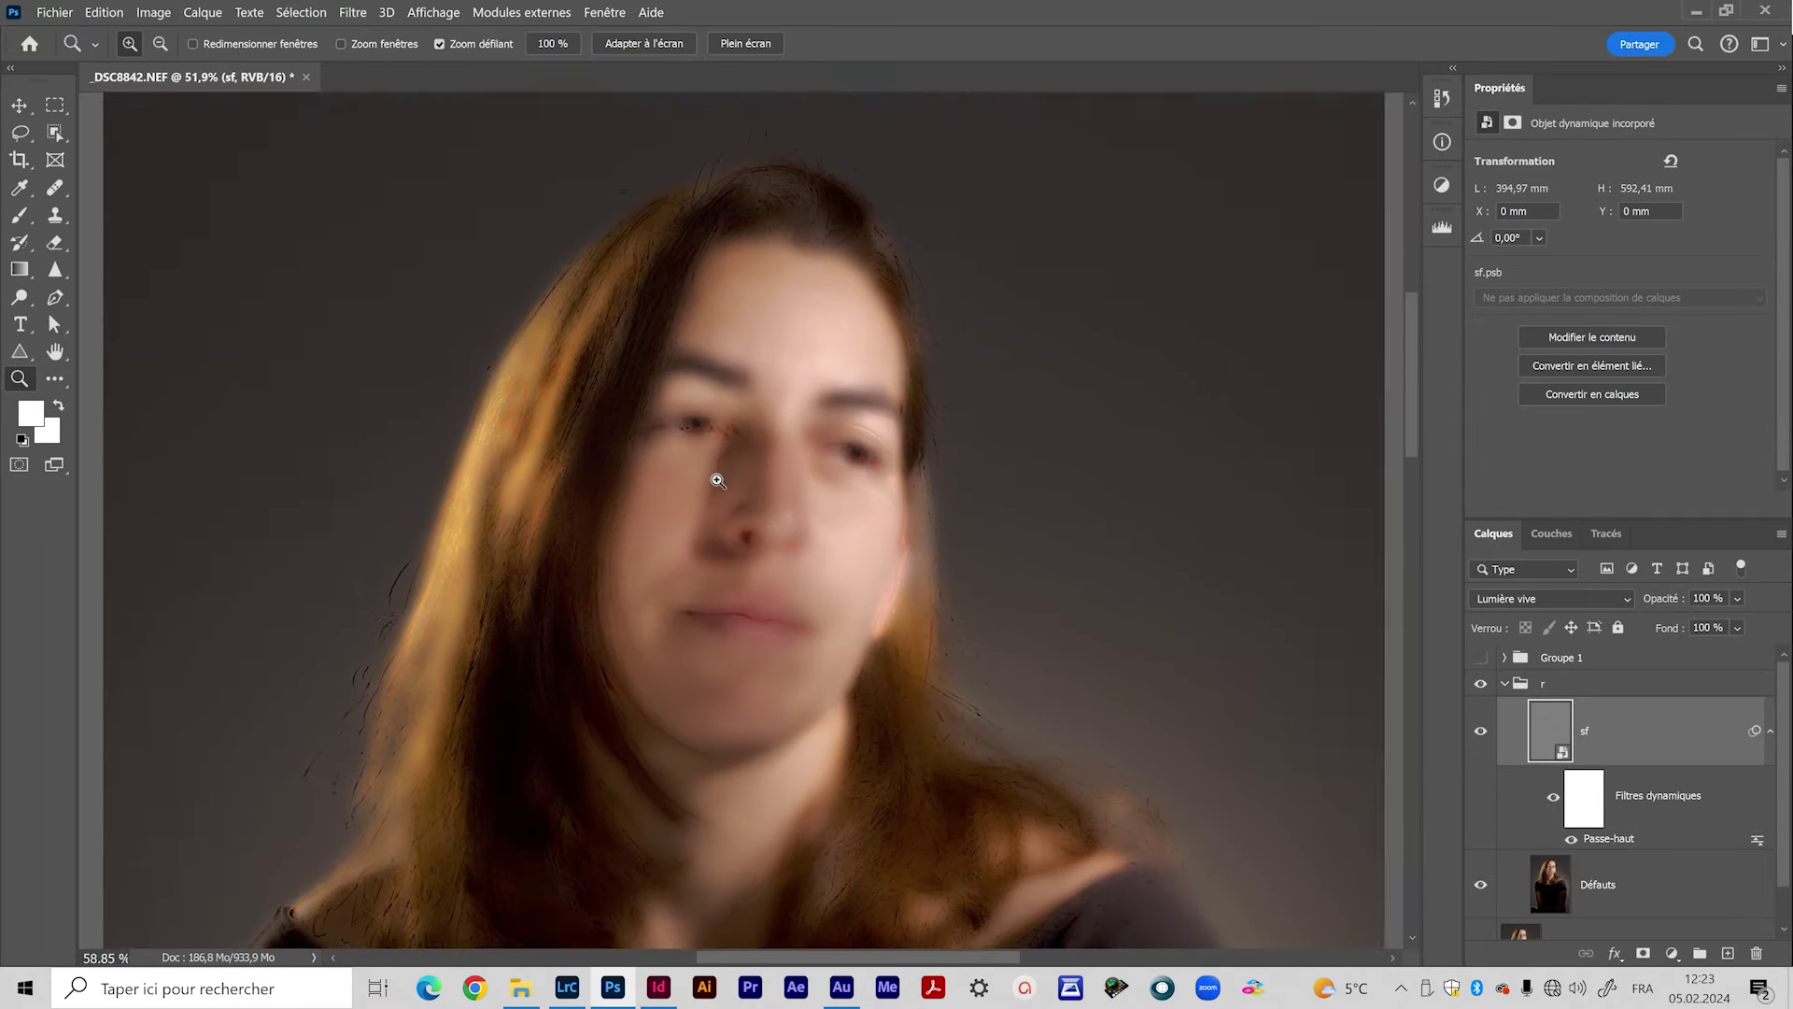
pyautogui.click(346, 13)
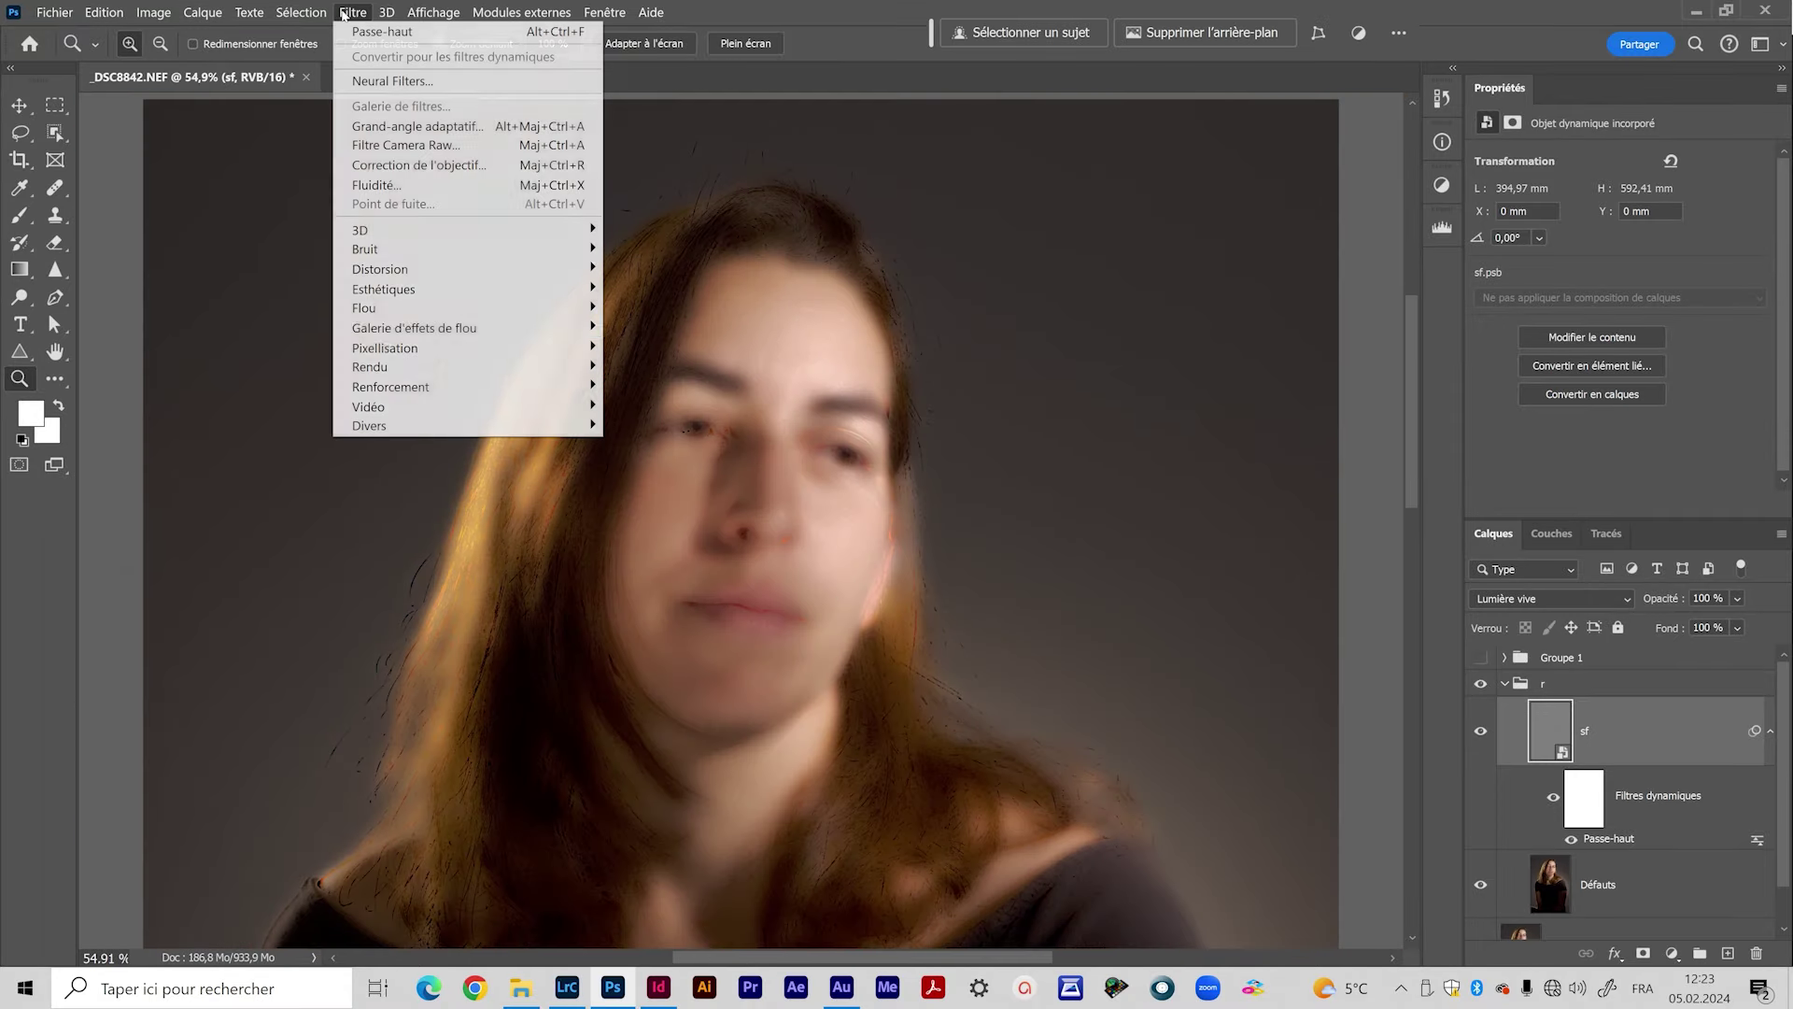
pyautogui.moveTo(560, 308)
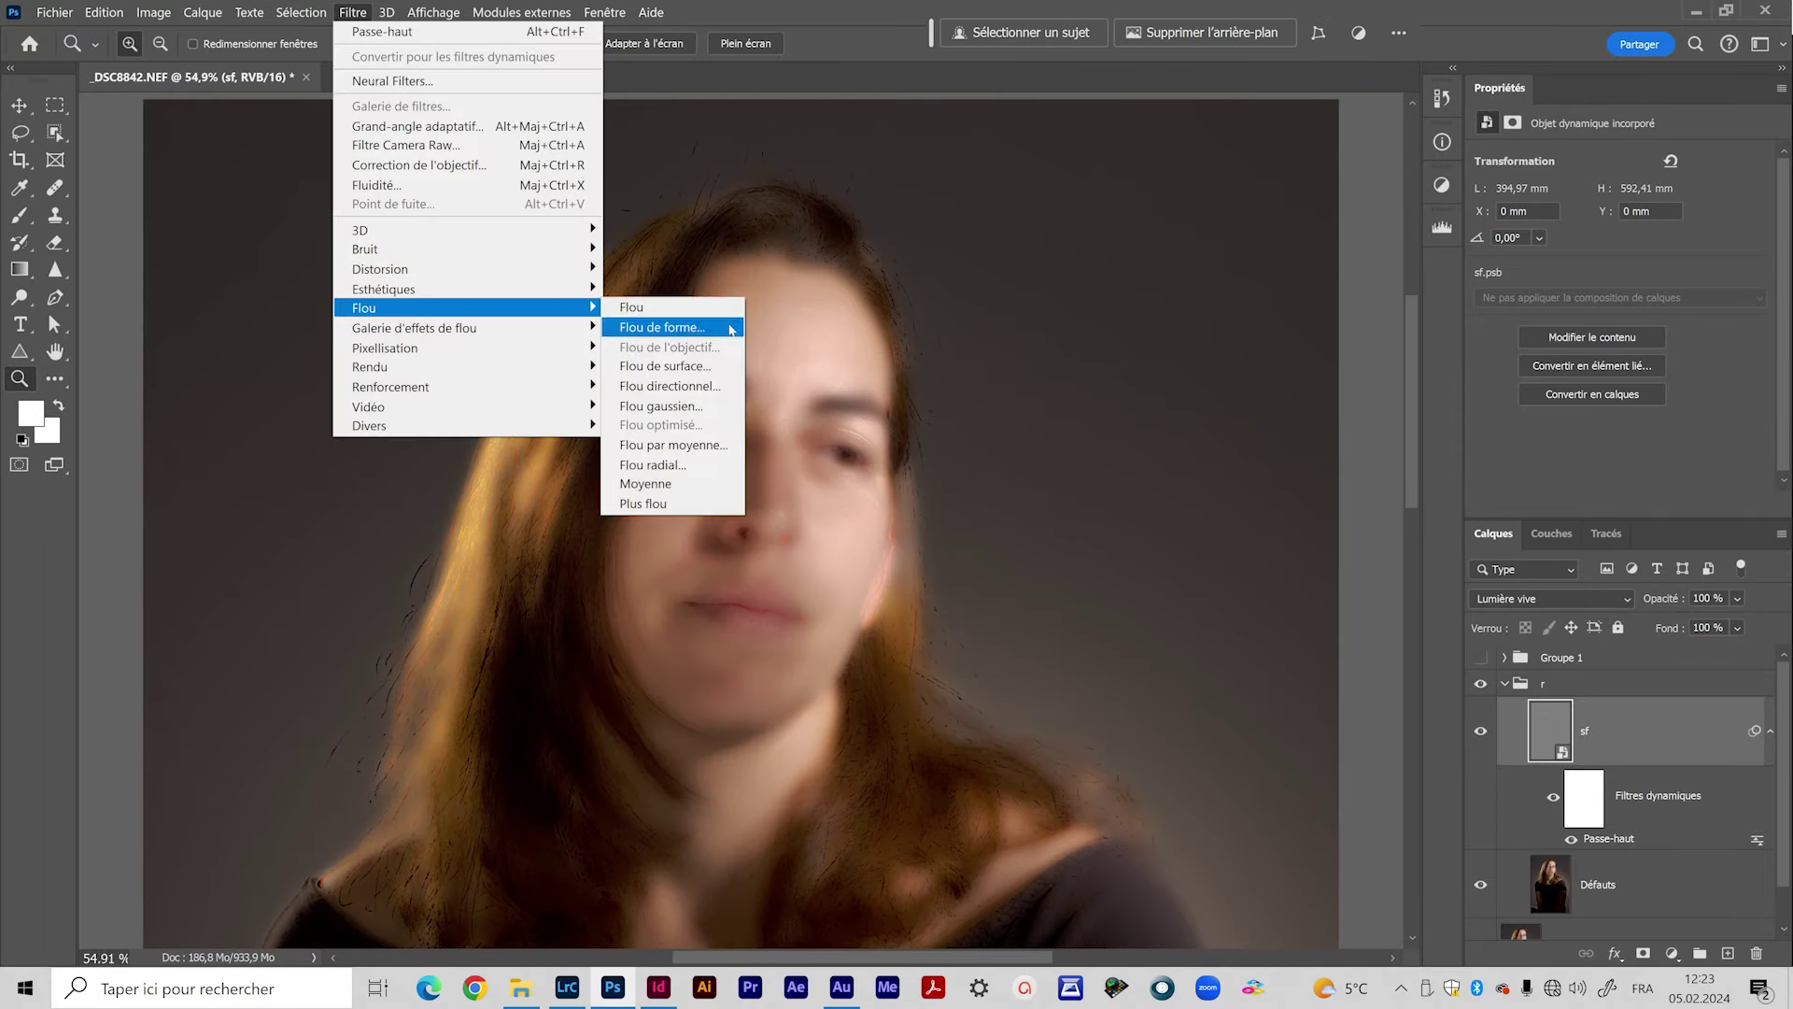
pyautogui.click(694, 408)
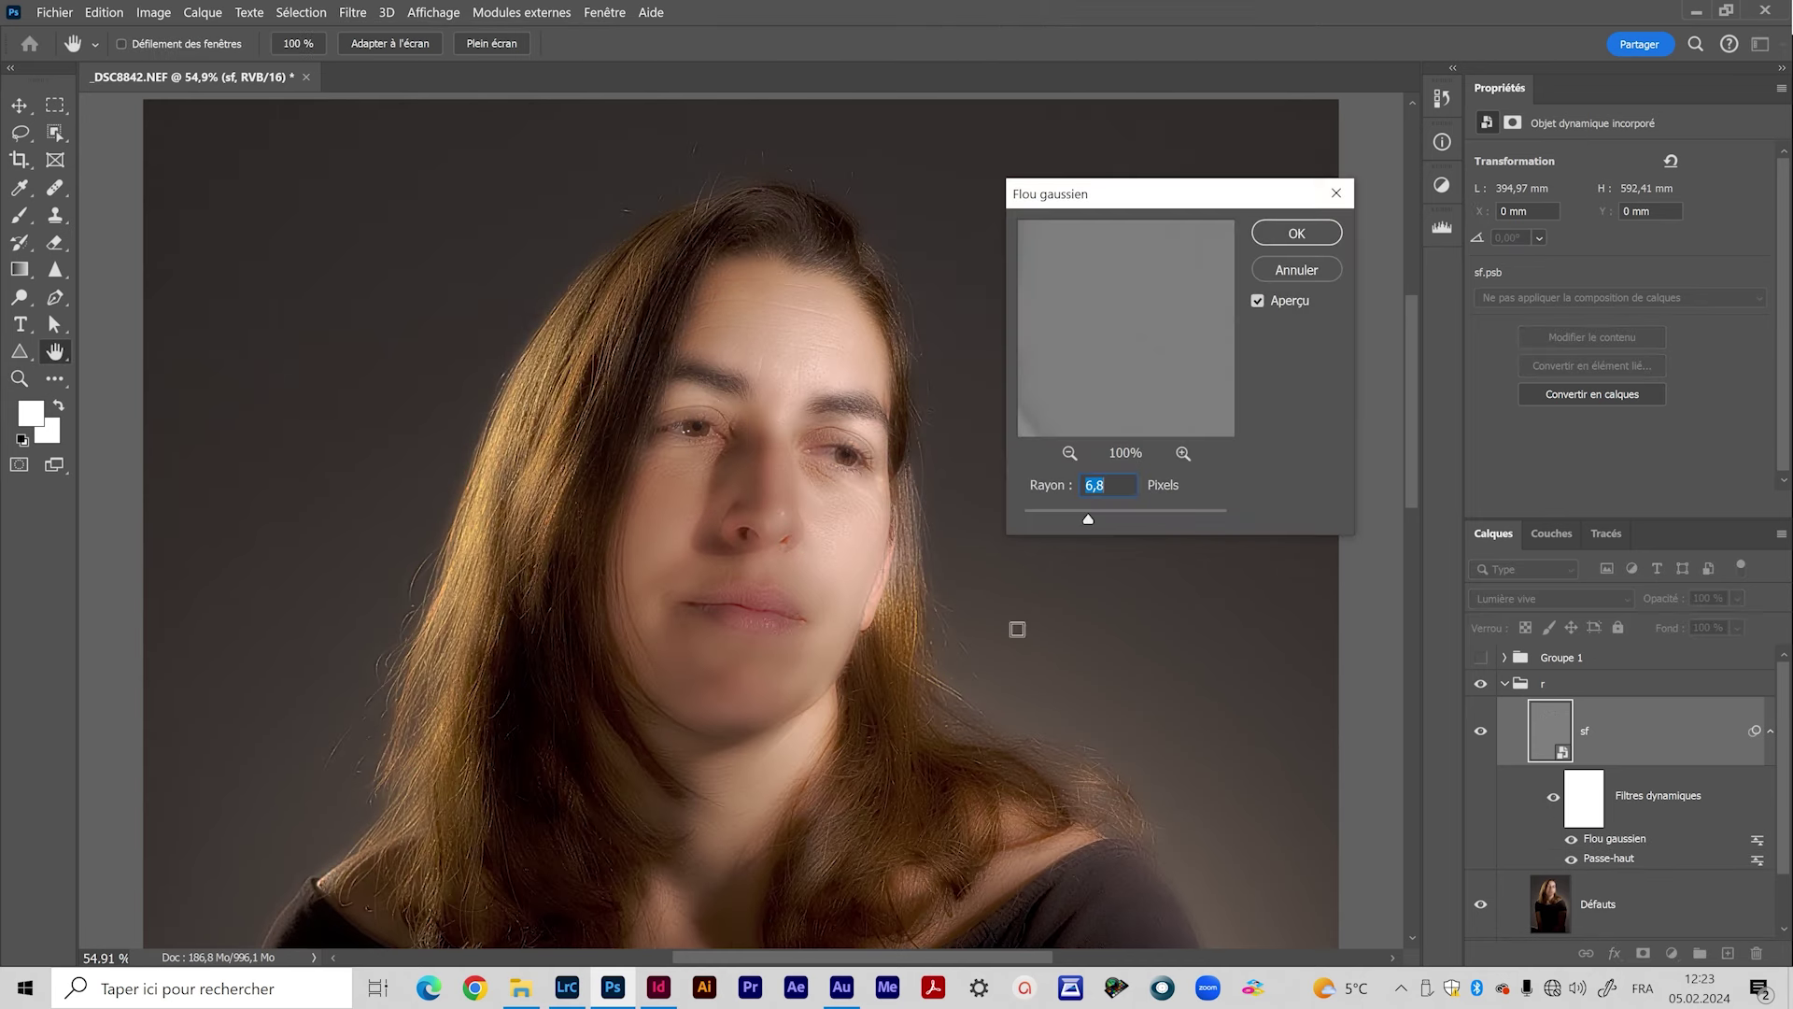
pyautogui.moveTo(1089, 519); pyautogui.dragTo(1037, 520)
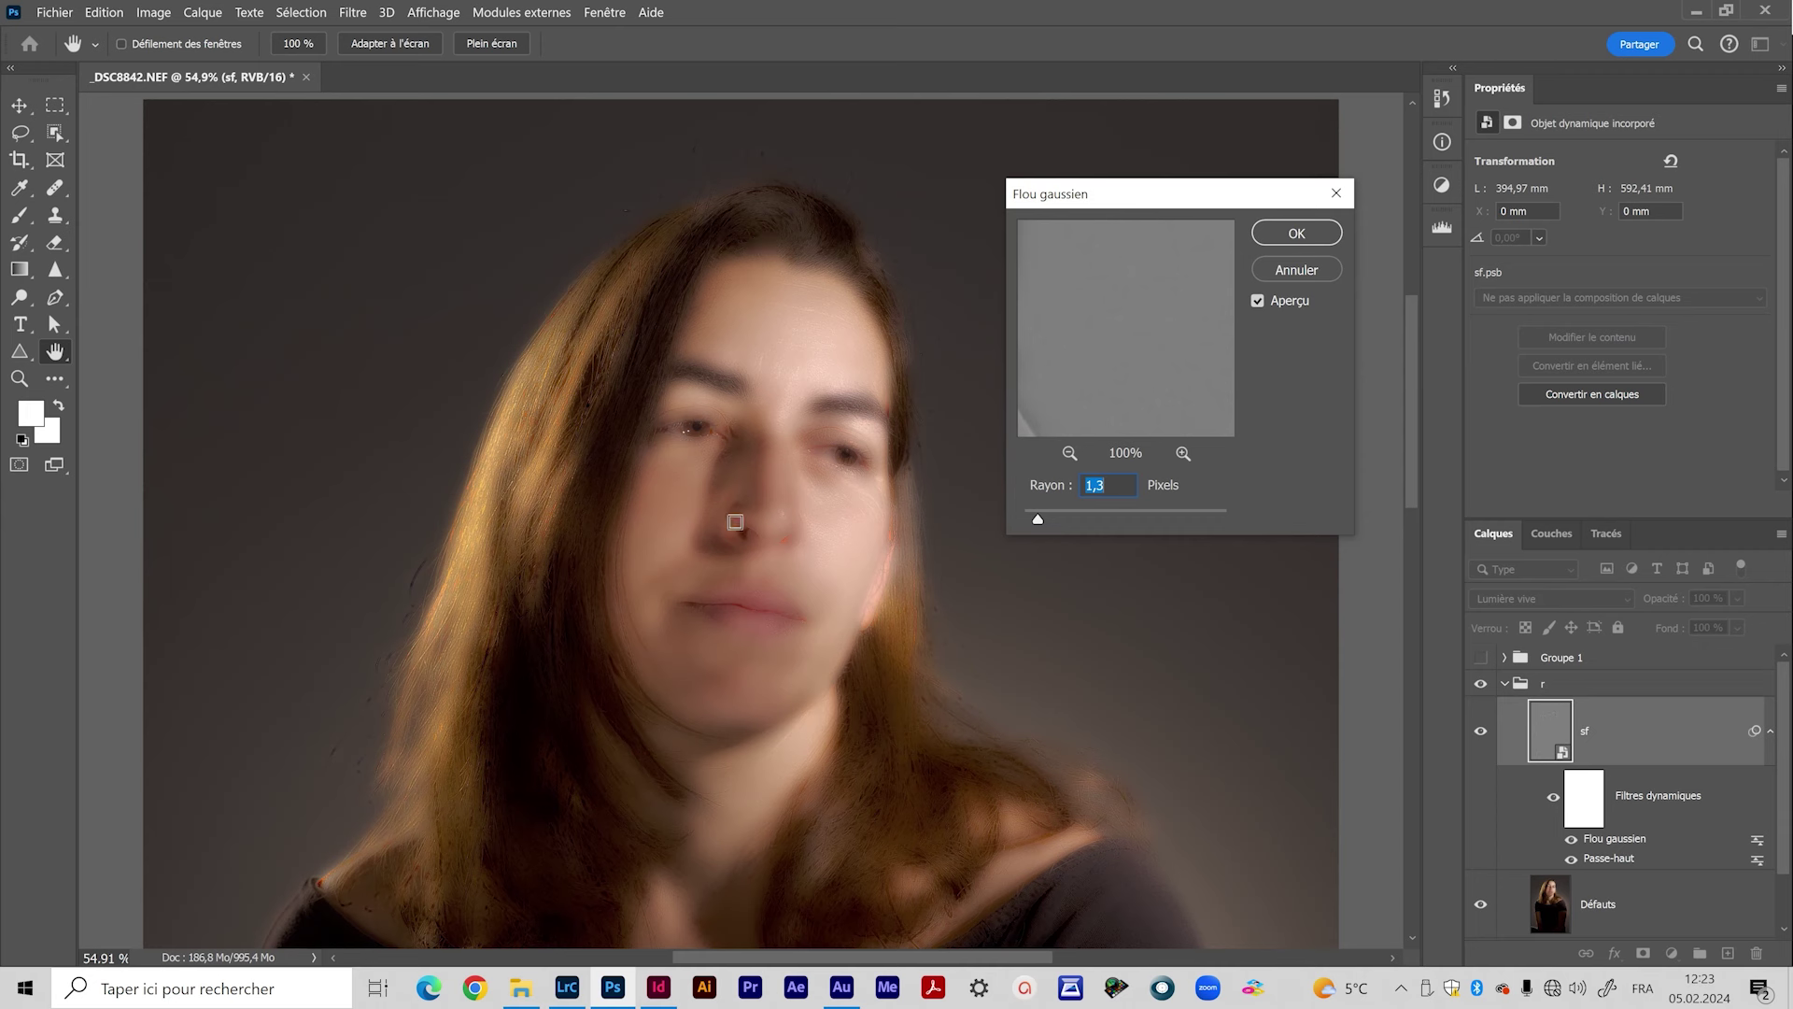
pyautogui.moveTo(1082, 525); pyautogui.dragTo(1169, 519)
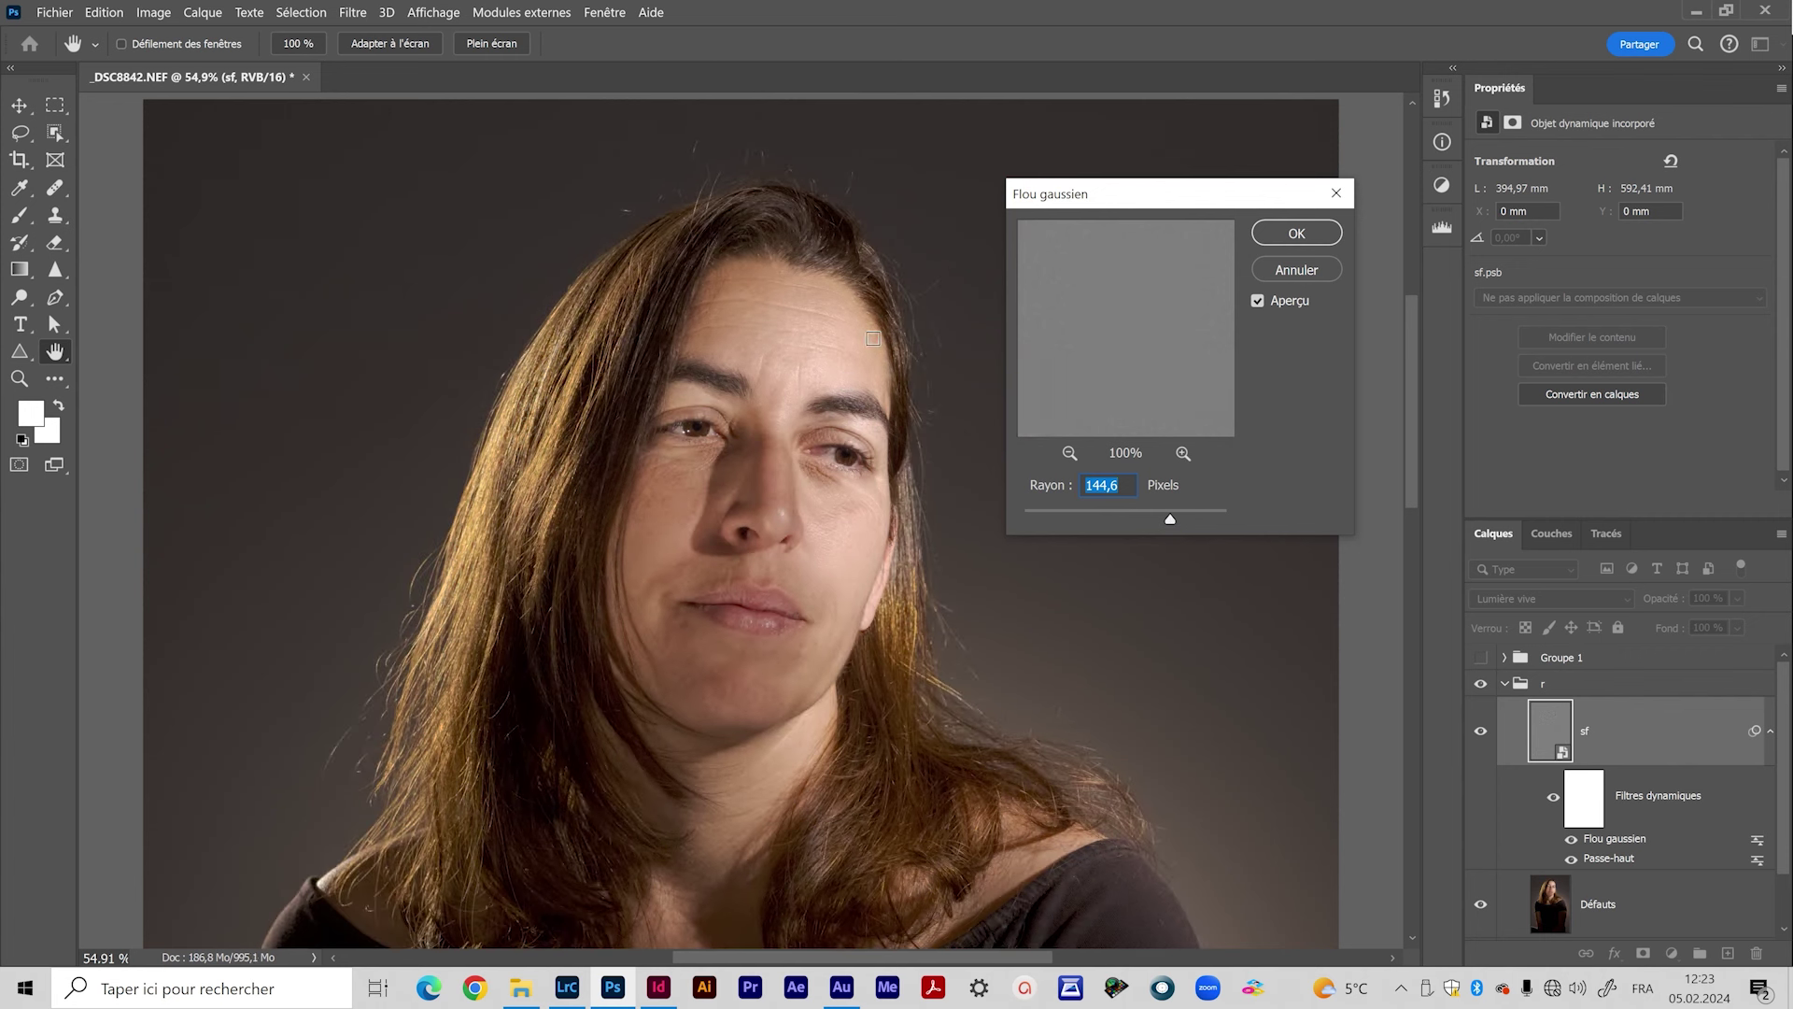
pyautogui.moveTo(1174, 527); pyautogui.dragTo(1080, 521)
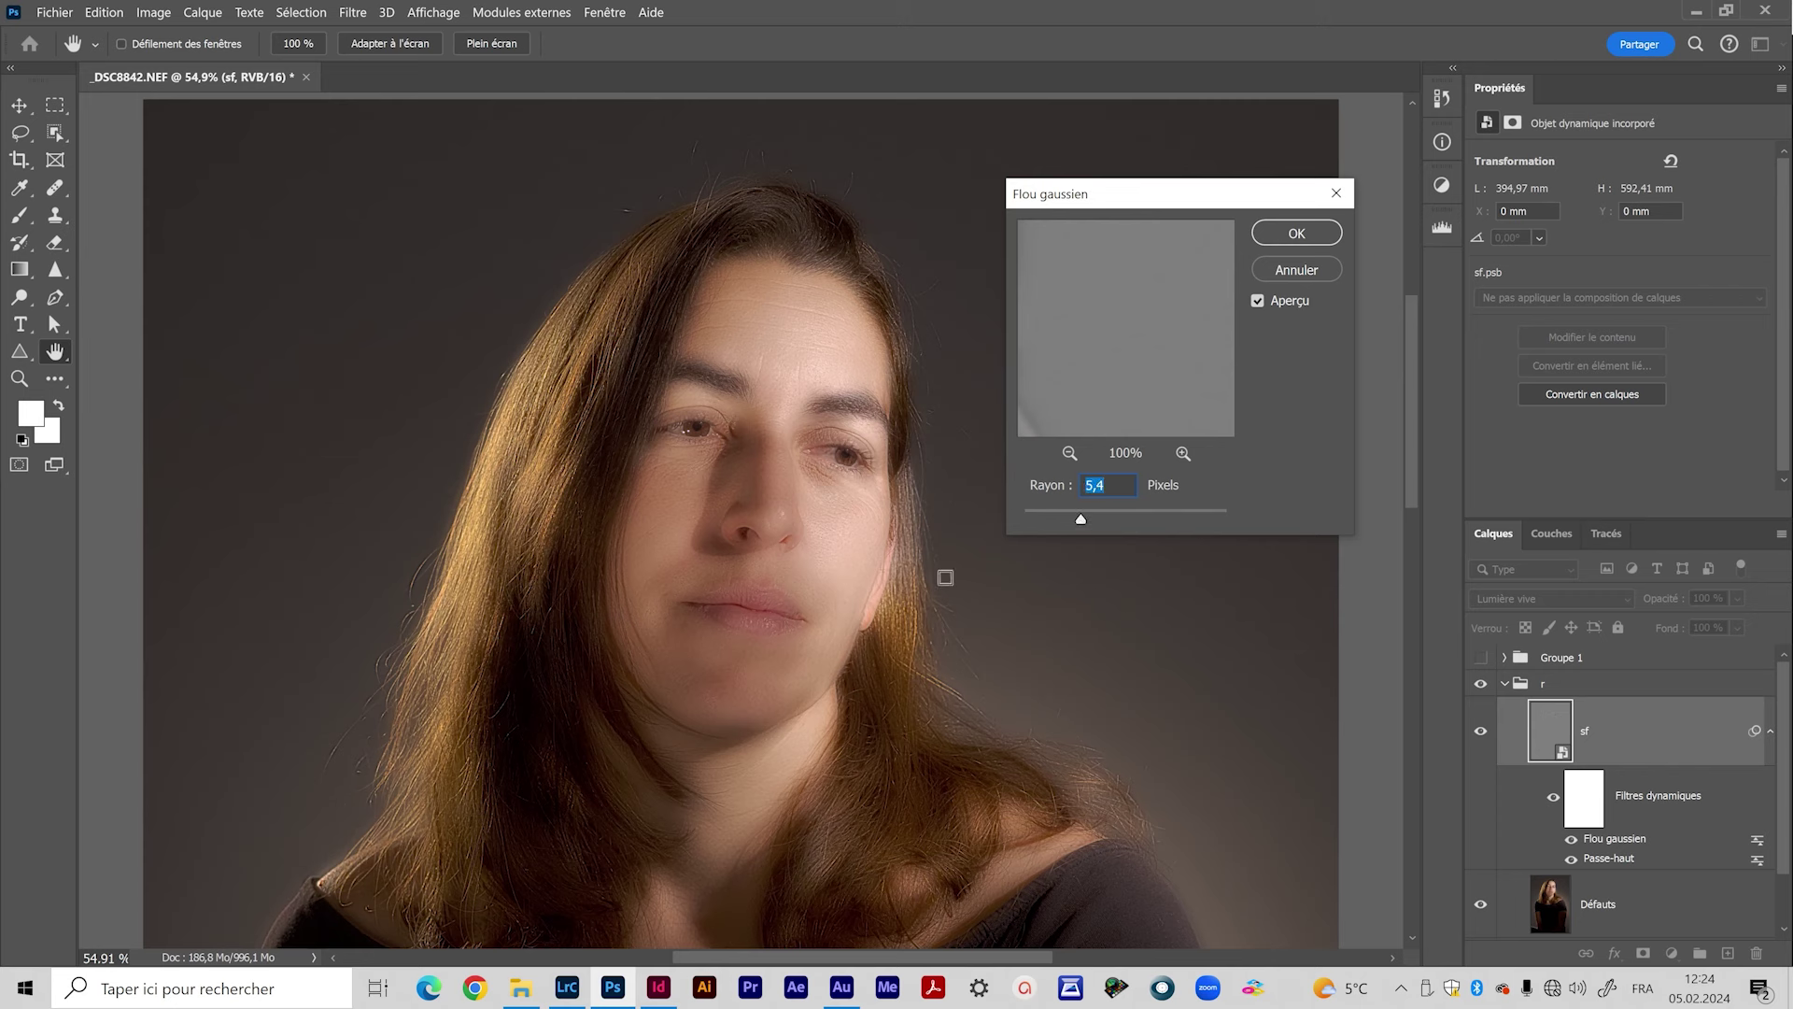
pyautogui.click(1298, 233)
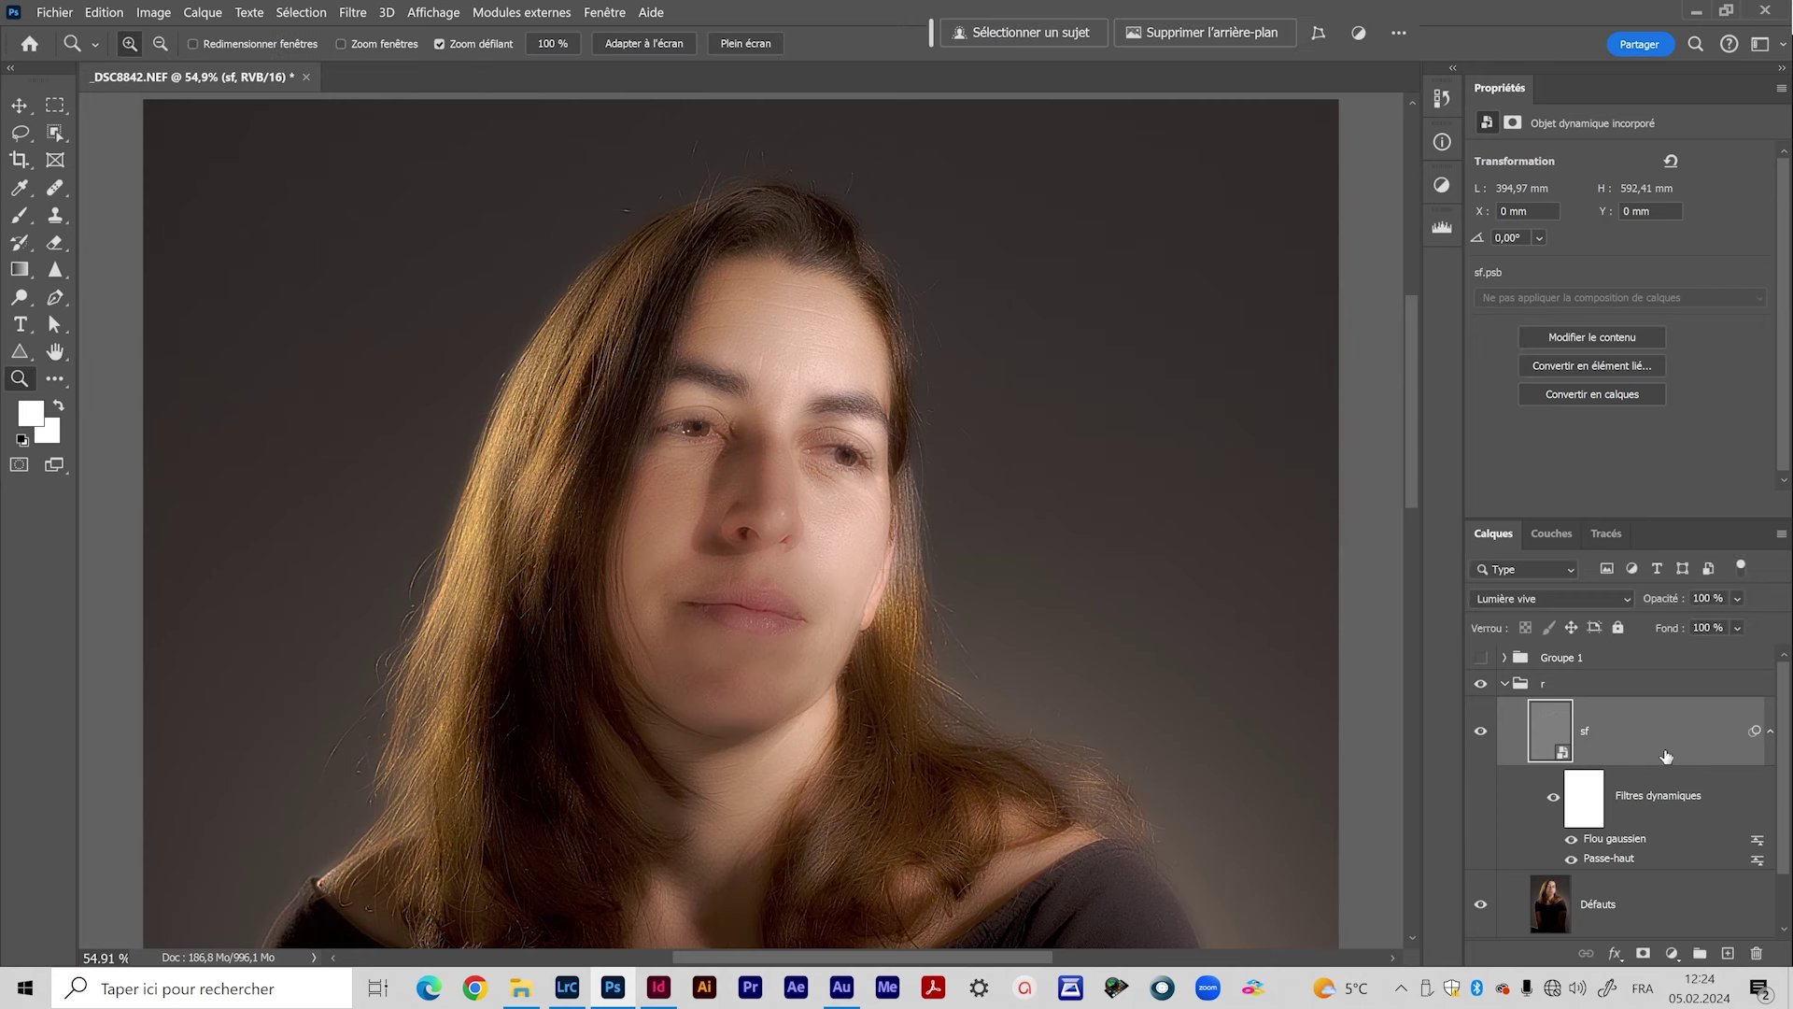
# Step: In the sf layer's blending options, split the Calque actif sliders to 0 / 218 for the shadows and 40 / 255 for the highlights
pyautogui.scroll(5, 775, 445)
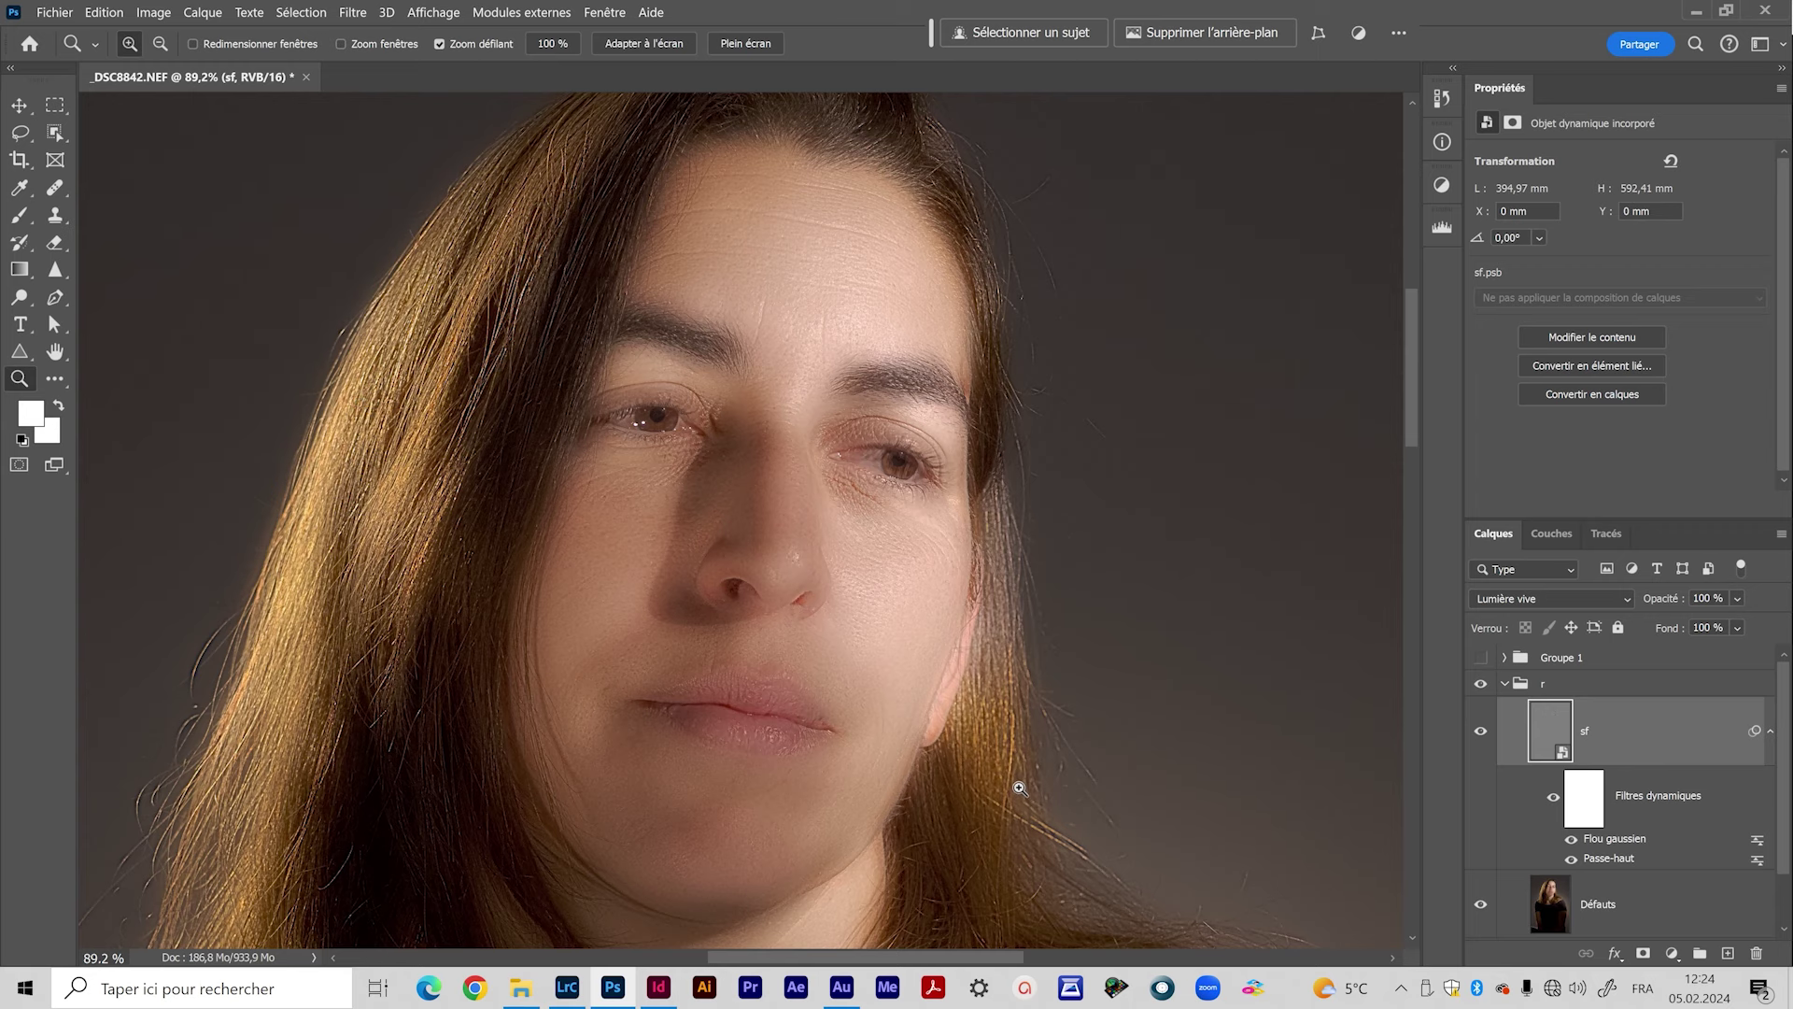
pyautogui.moveTo(878, 682); pyautogui.dragTo(859, 507)
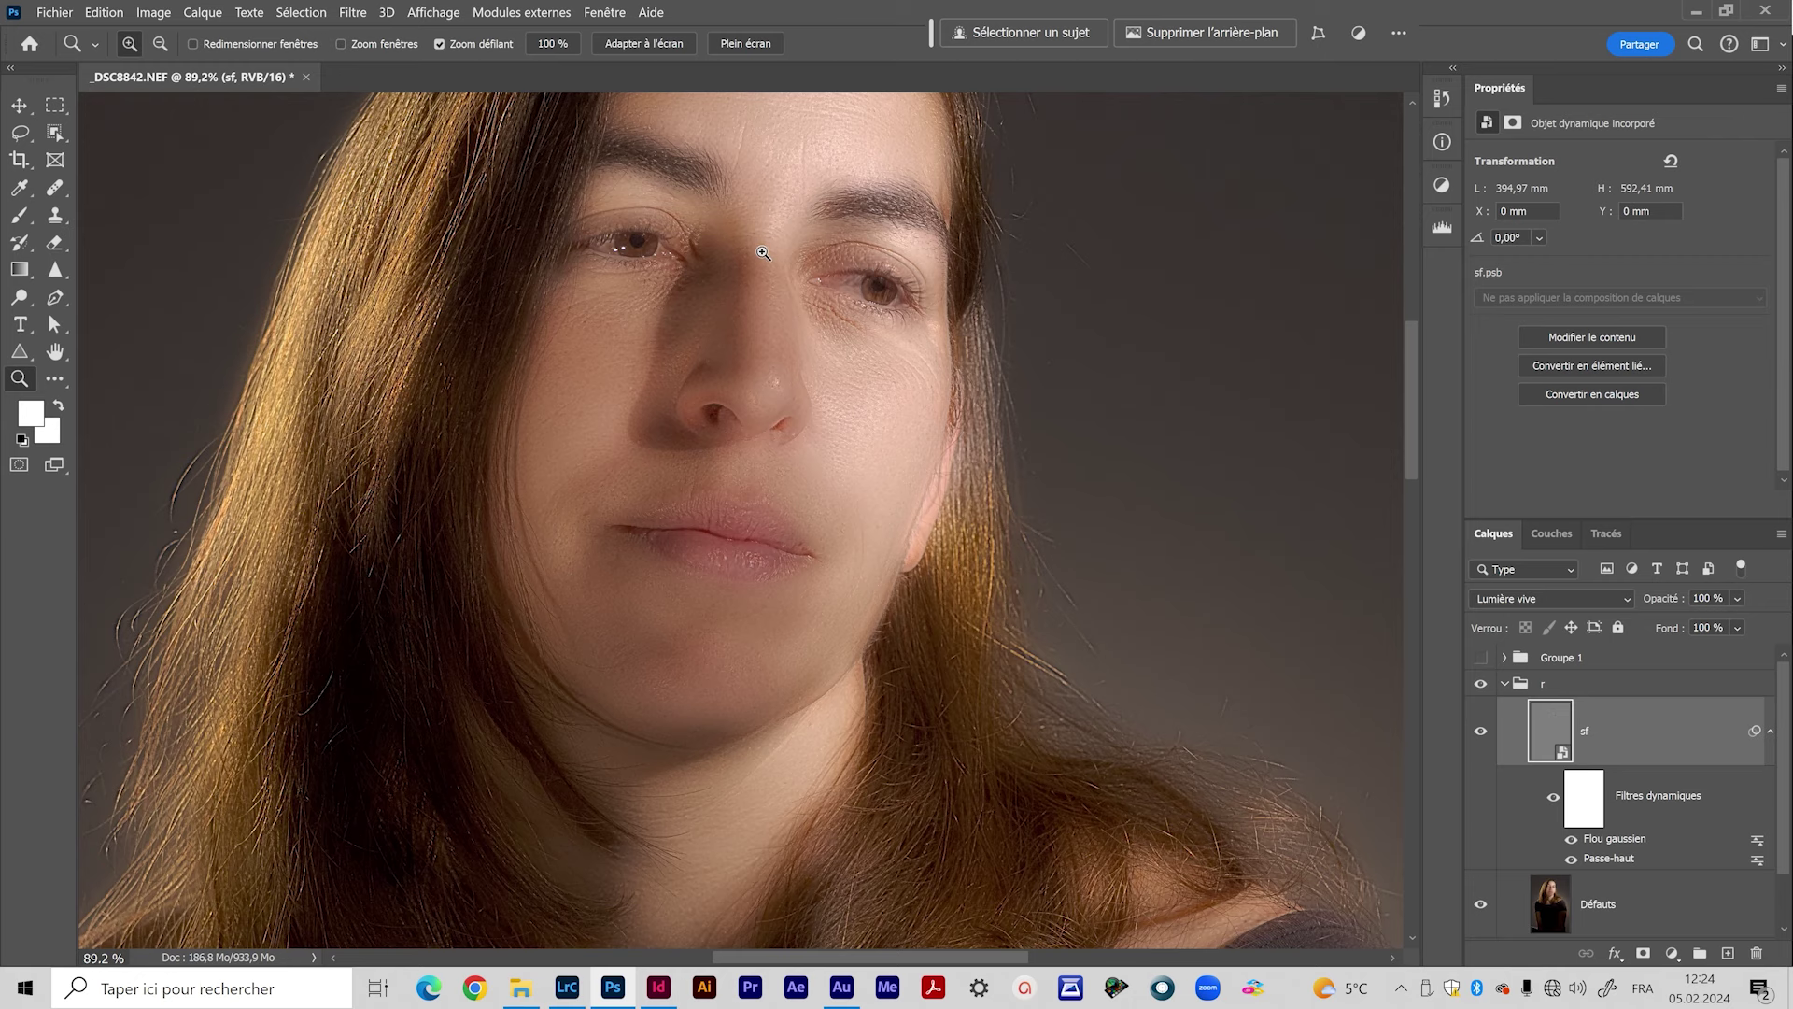
pyautogui.scroll(-2, 902, 580)
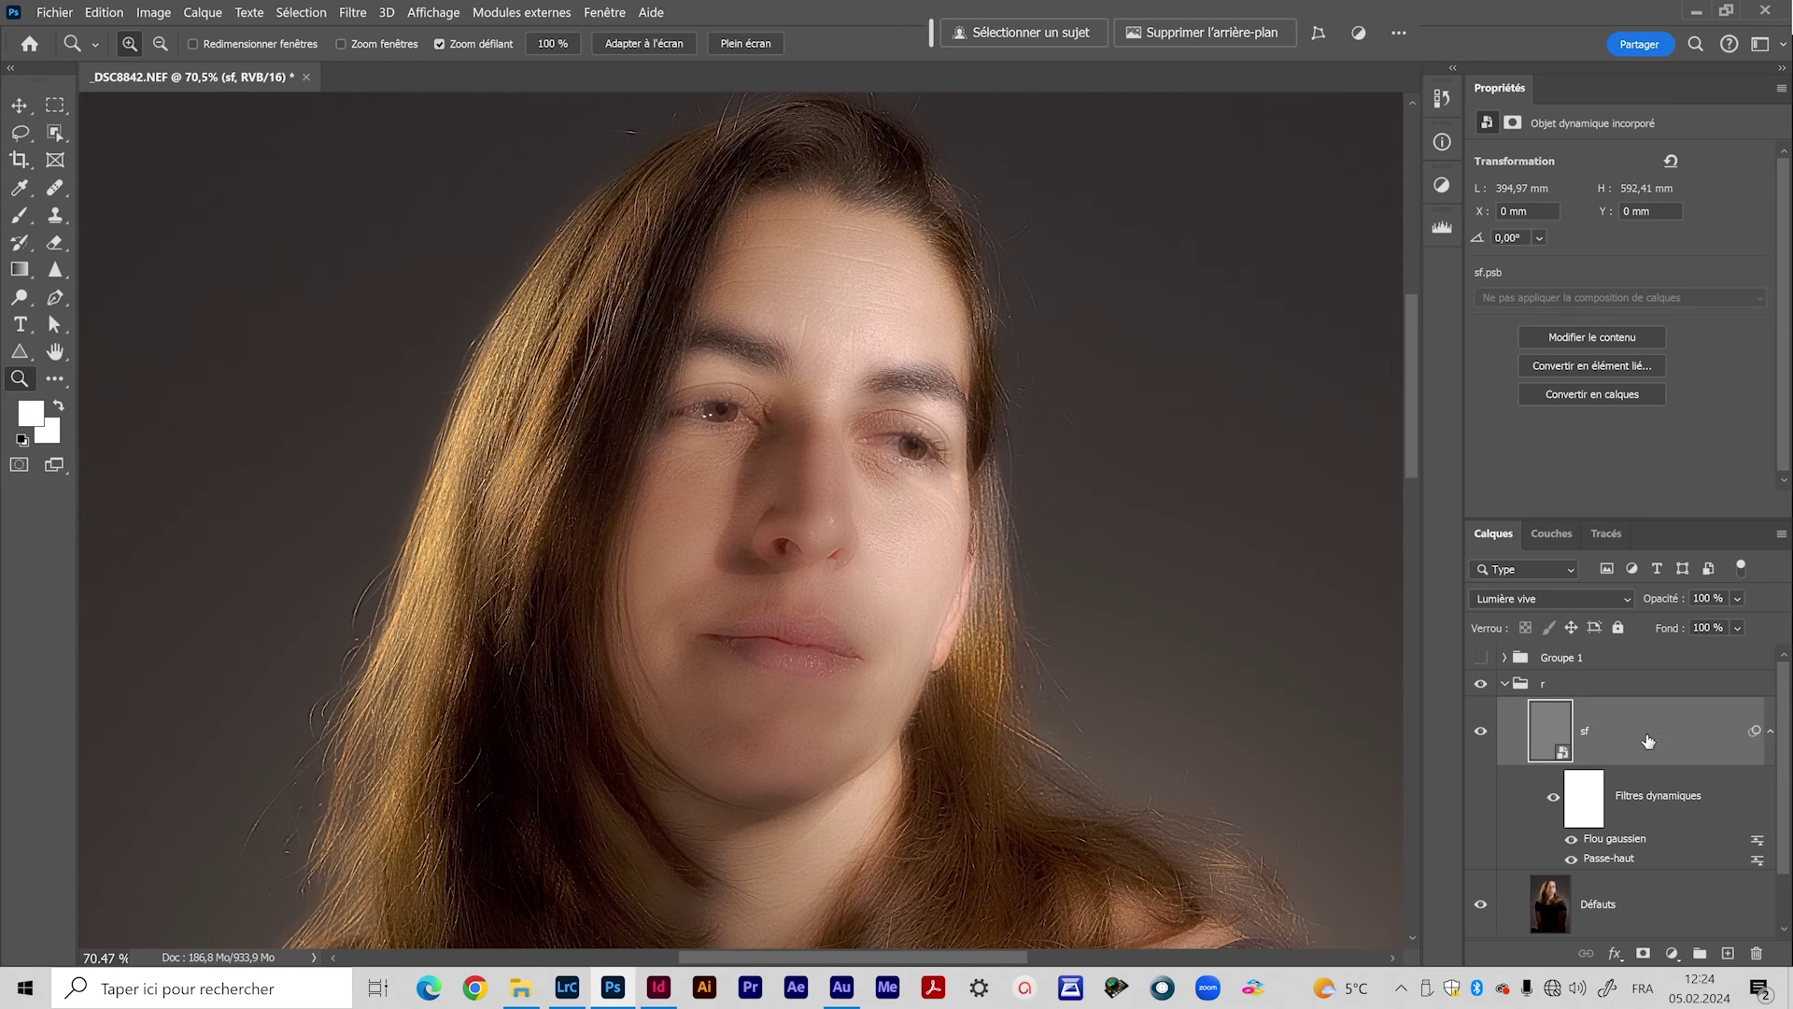
pyautogui.doubleClick(1573, 722)
pyautogui.moveTo(1474, 227); pyautogui.dragTo(1523, 99)
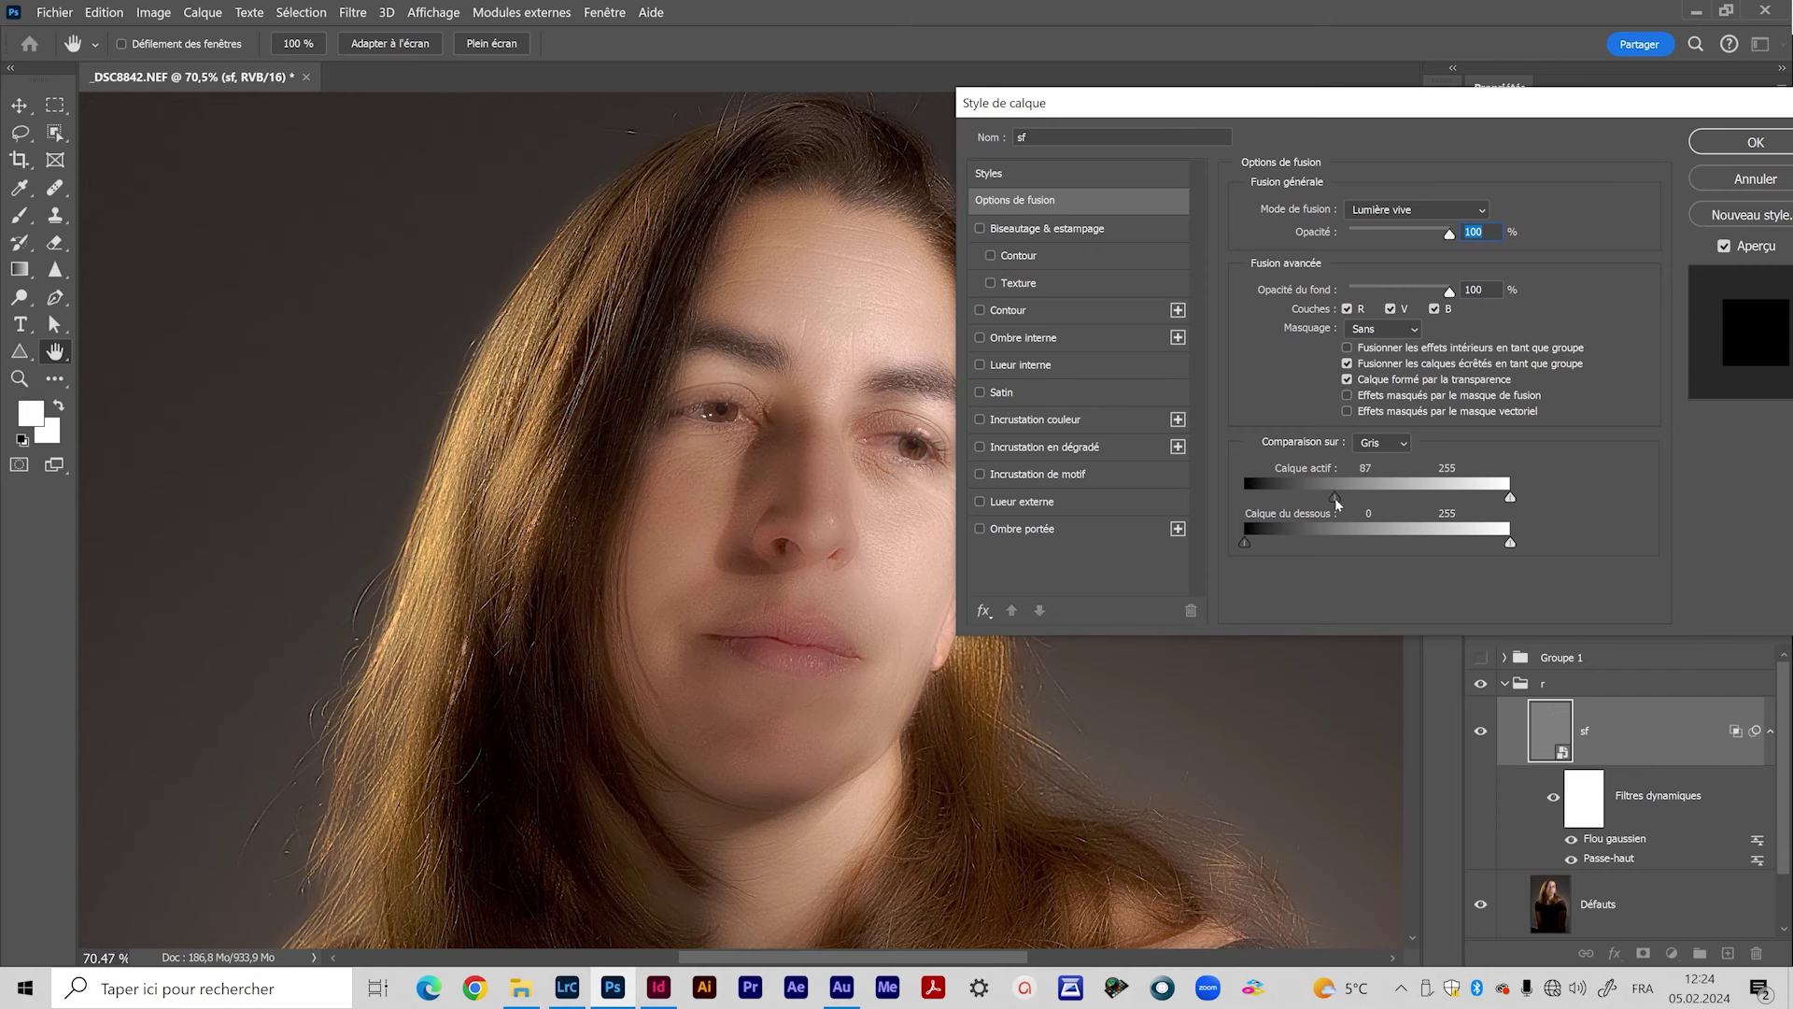
pyautogui.moveTo(1244, 504); pyautogui.dragTo(1245, 504)
pyautogui.press('alt')
pyautogui.moveTo(1463, 499); pyautogui.dragTo(1473, 498)
pyautogui.press('alt')
pyautogui.moveTo(1510, 499); pyautogui.dragTo(1500, 501)
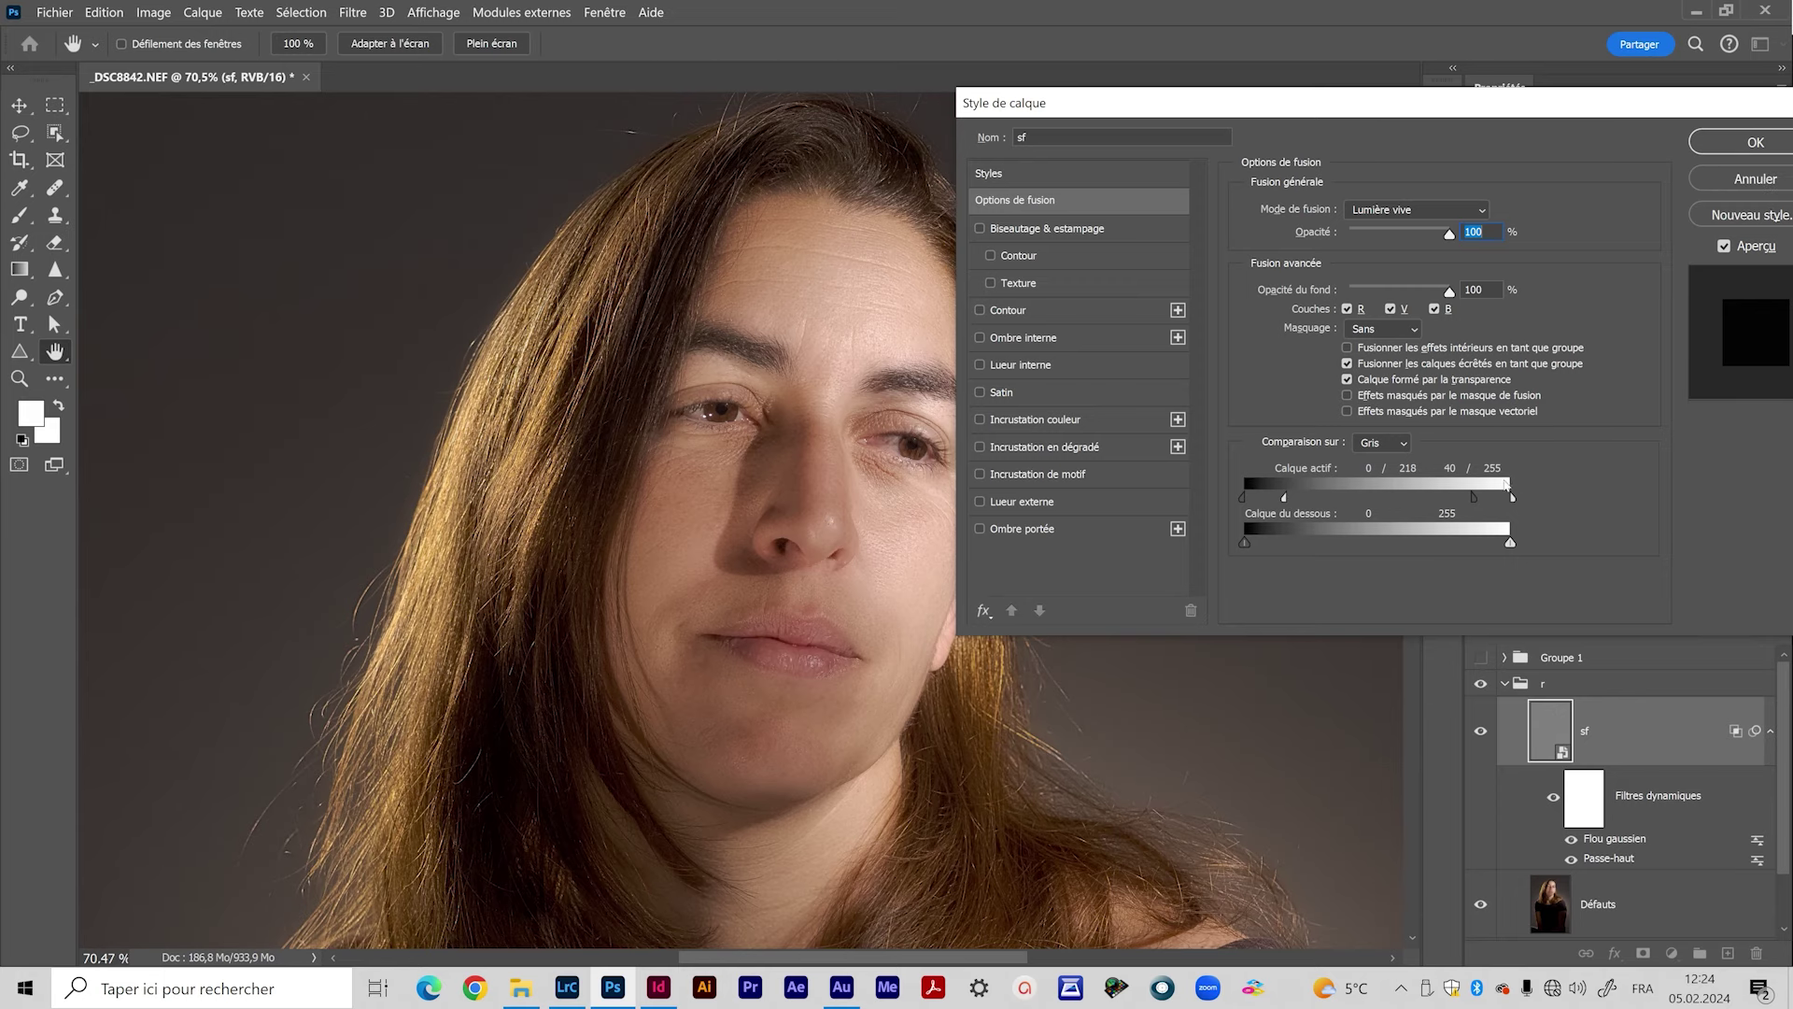
pyautogui.moveTo(1577, 93); pyautogui.dragTo(1401, 216)
pyautogui.click(1533, 267)
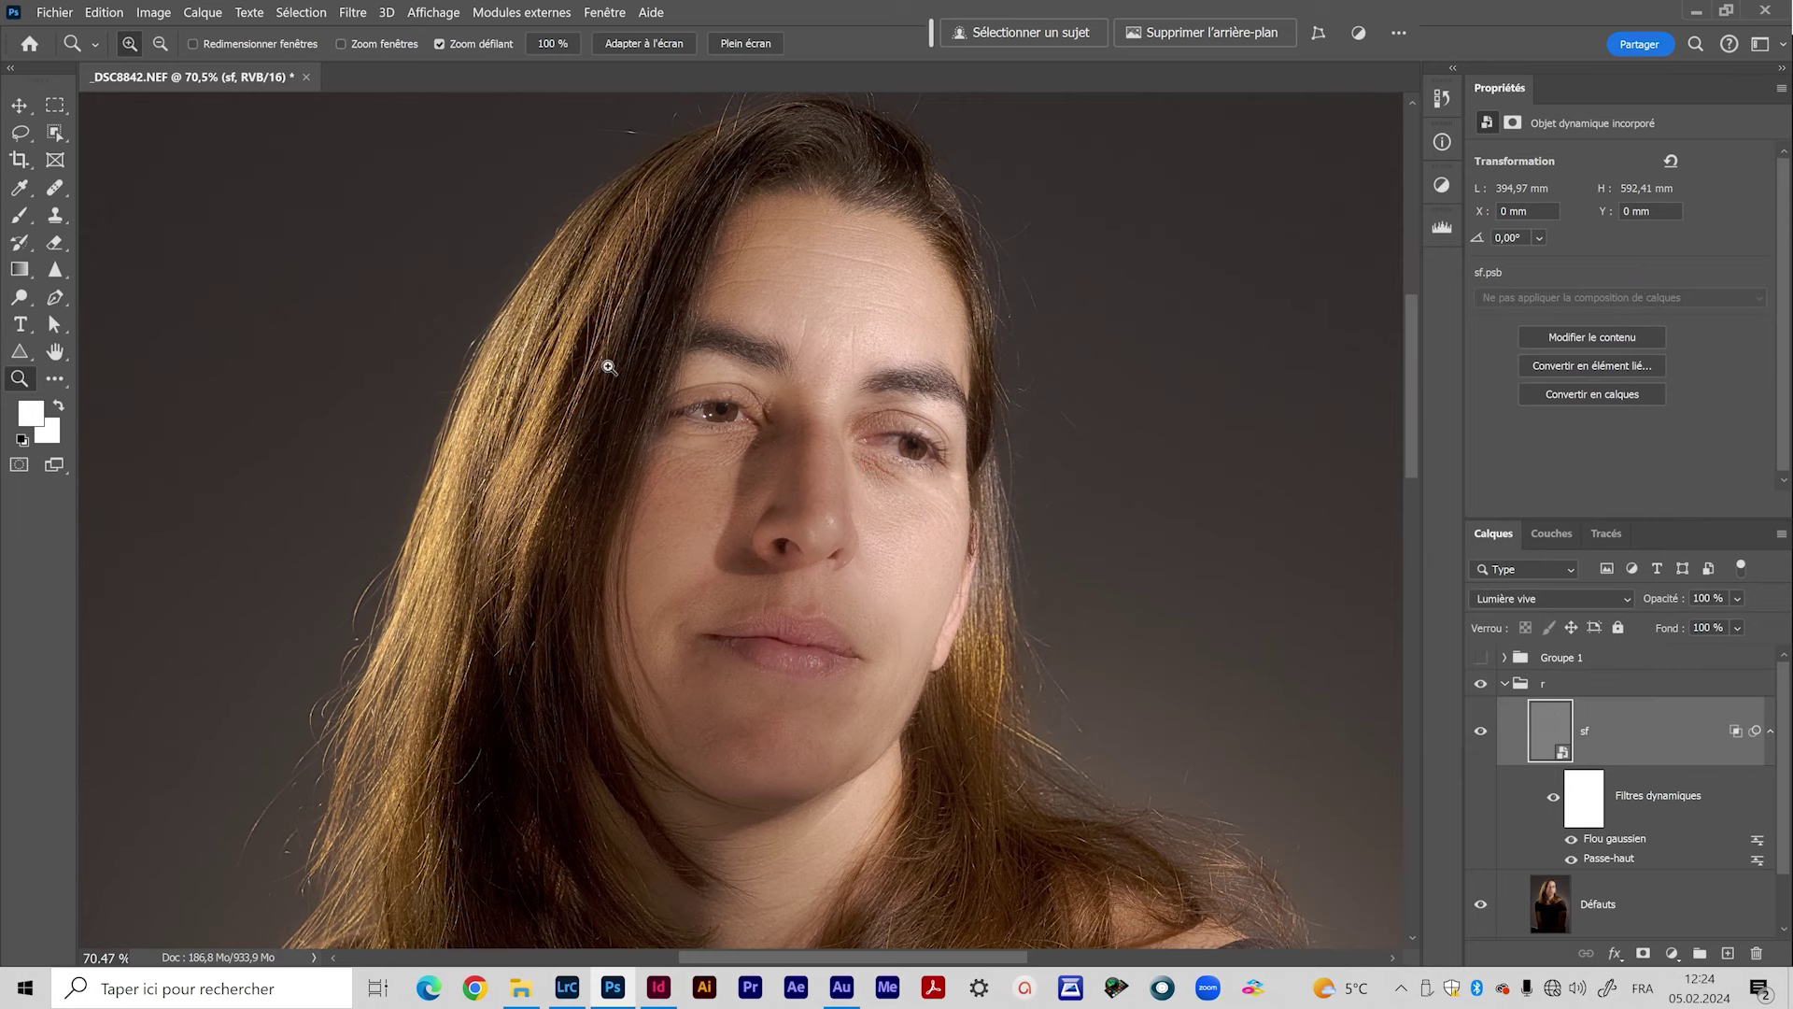
# Step: Examine the softened portrait from the face down to the shoulders and top
pyautogui.scroll(-4, 732, 388)
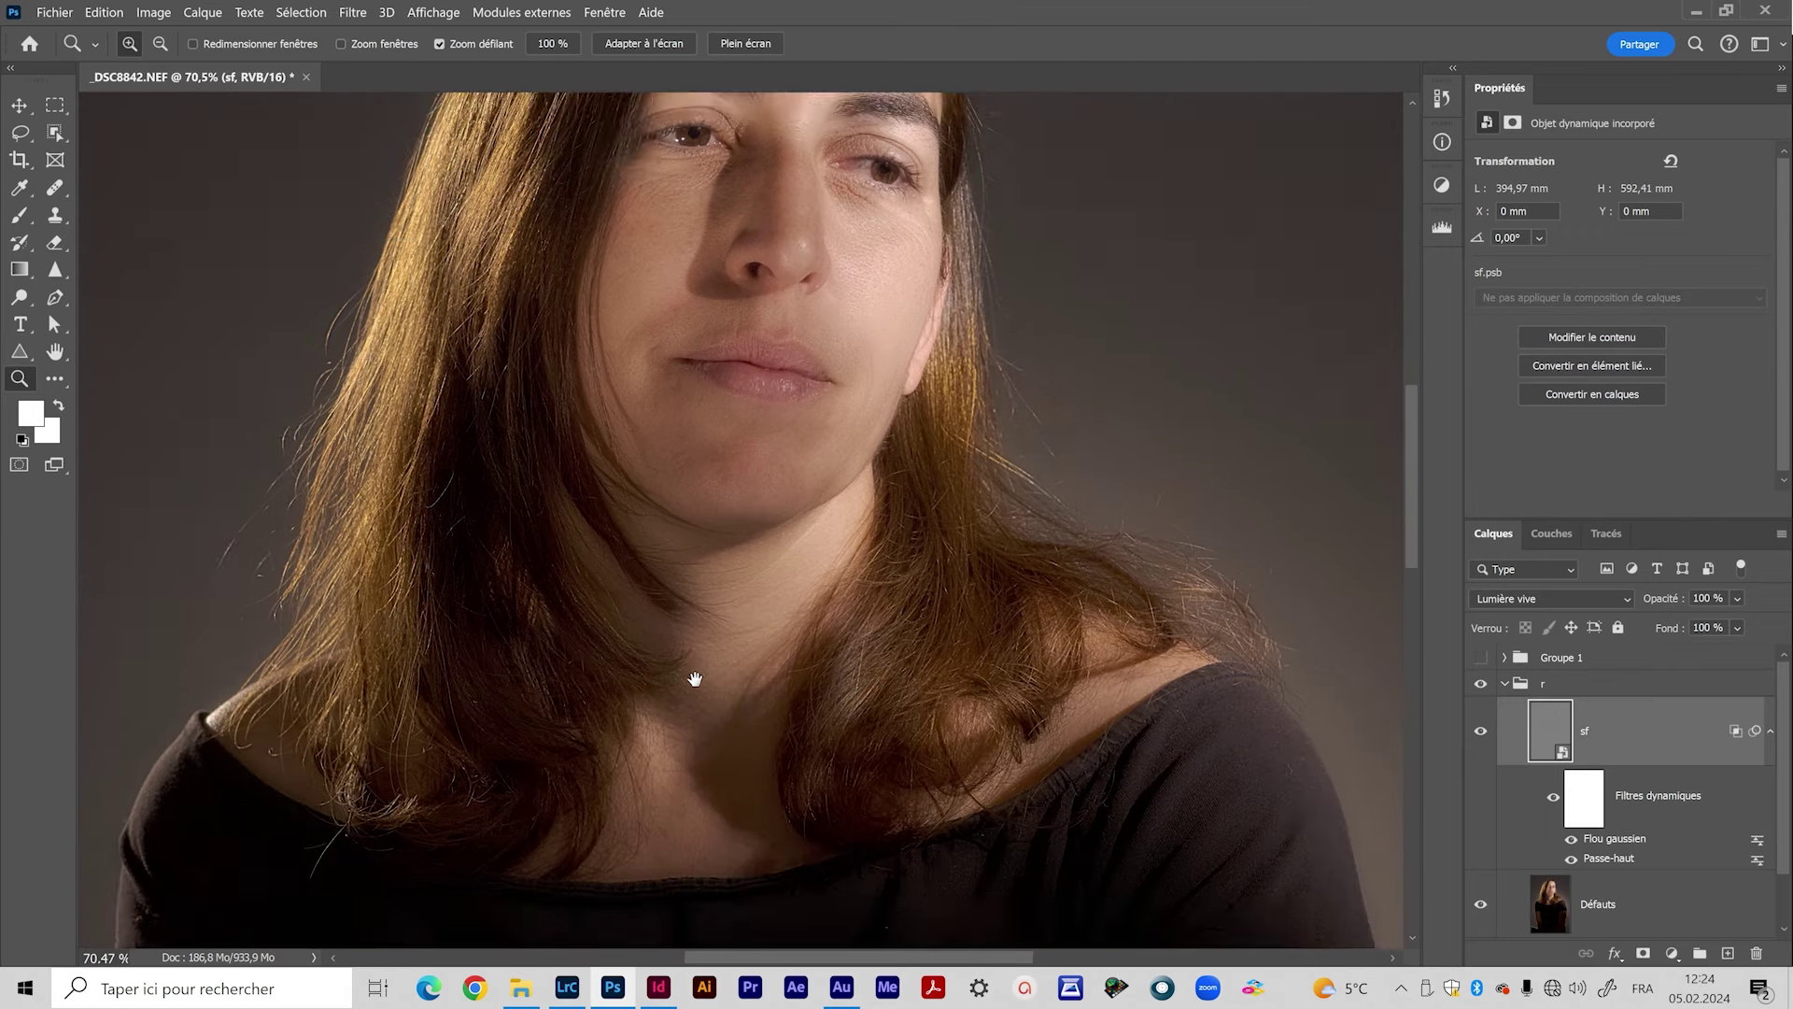
pyautogui.scroll(4, 696, 681)
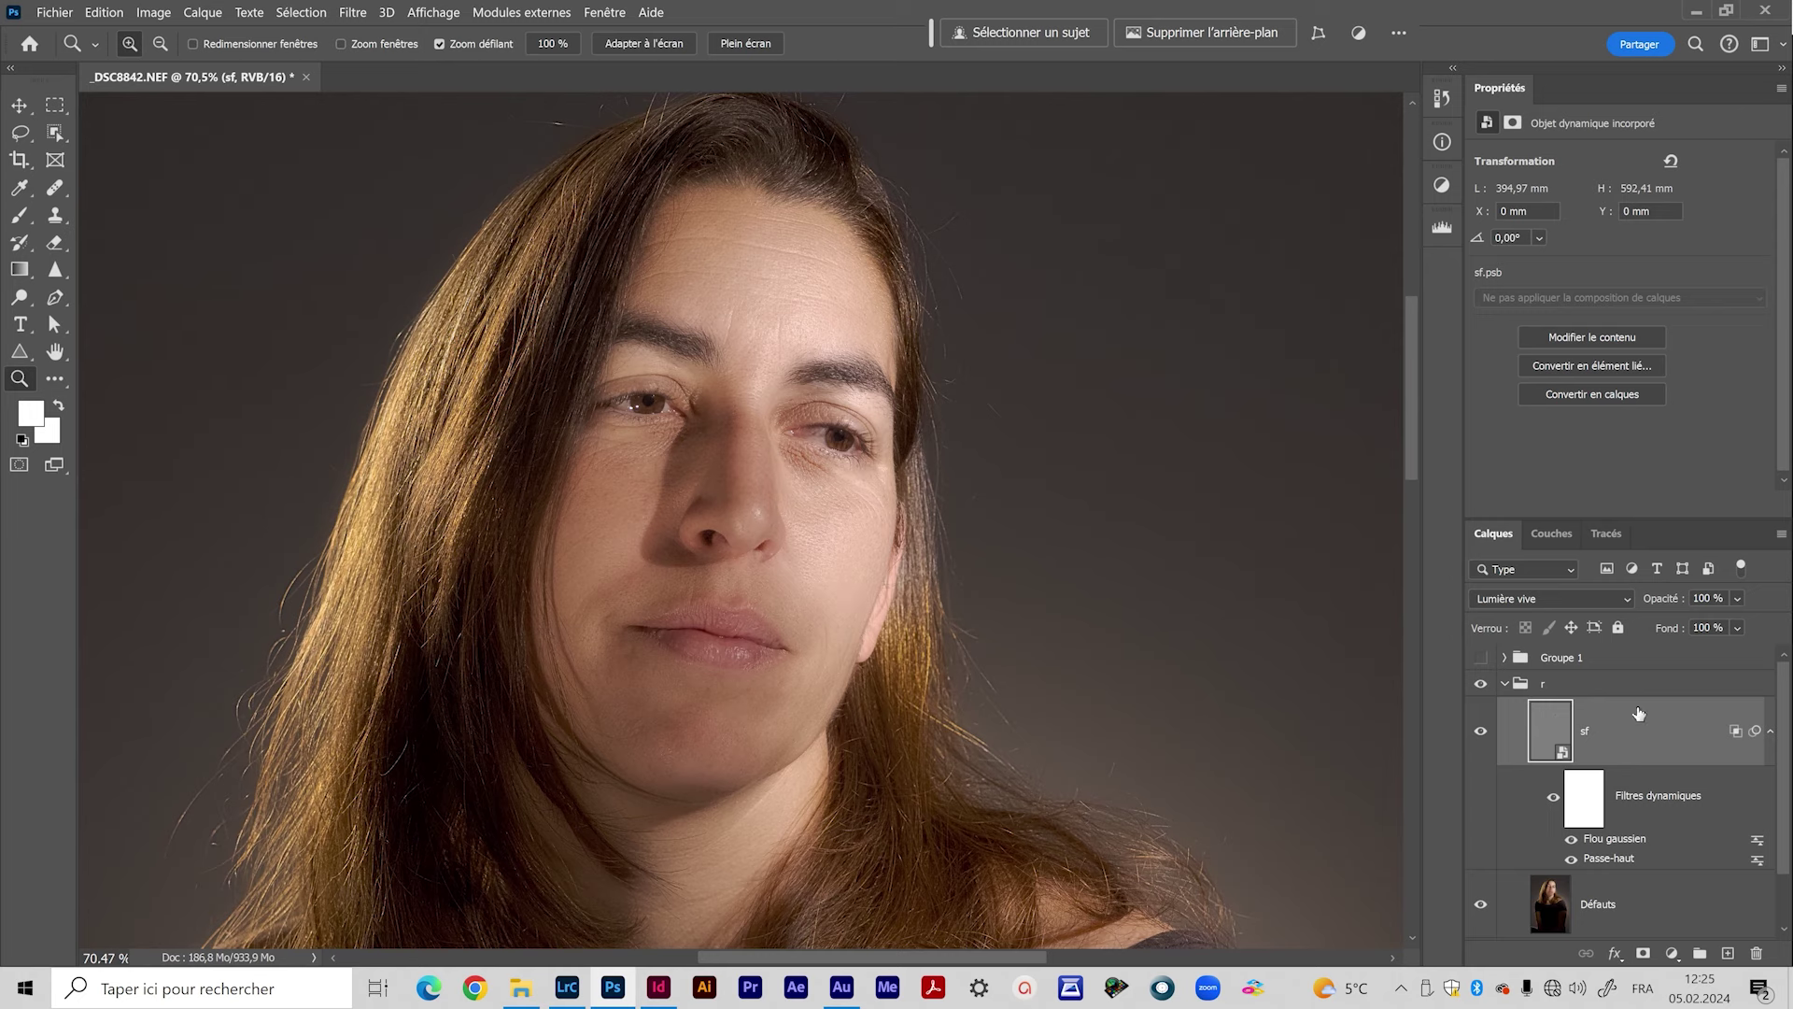
pyautogui.scroll(-5, 1193, 305)
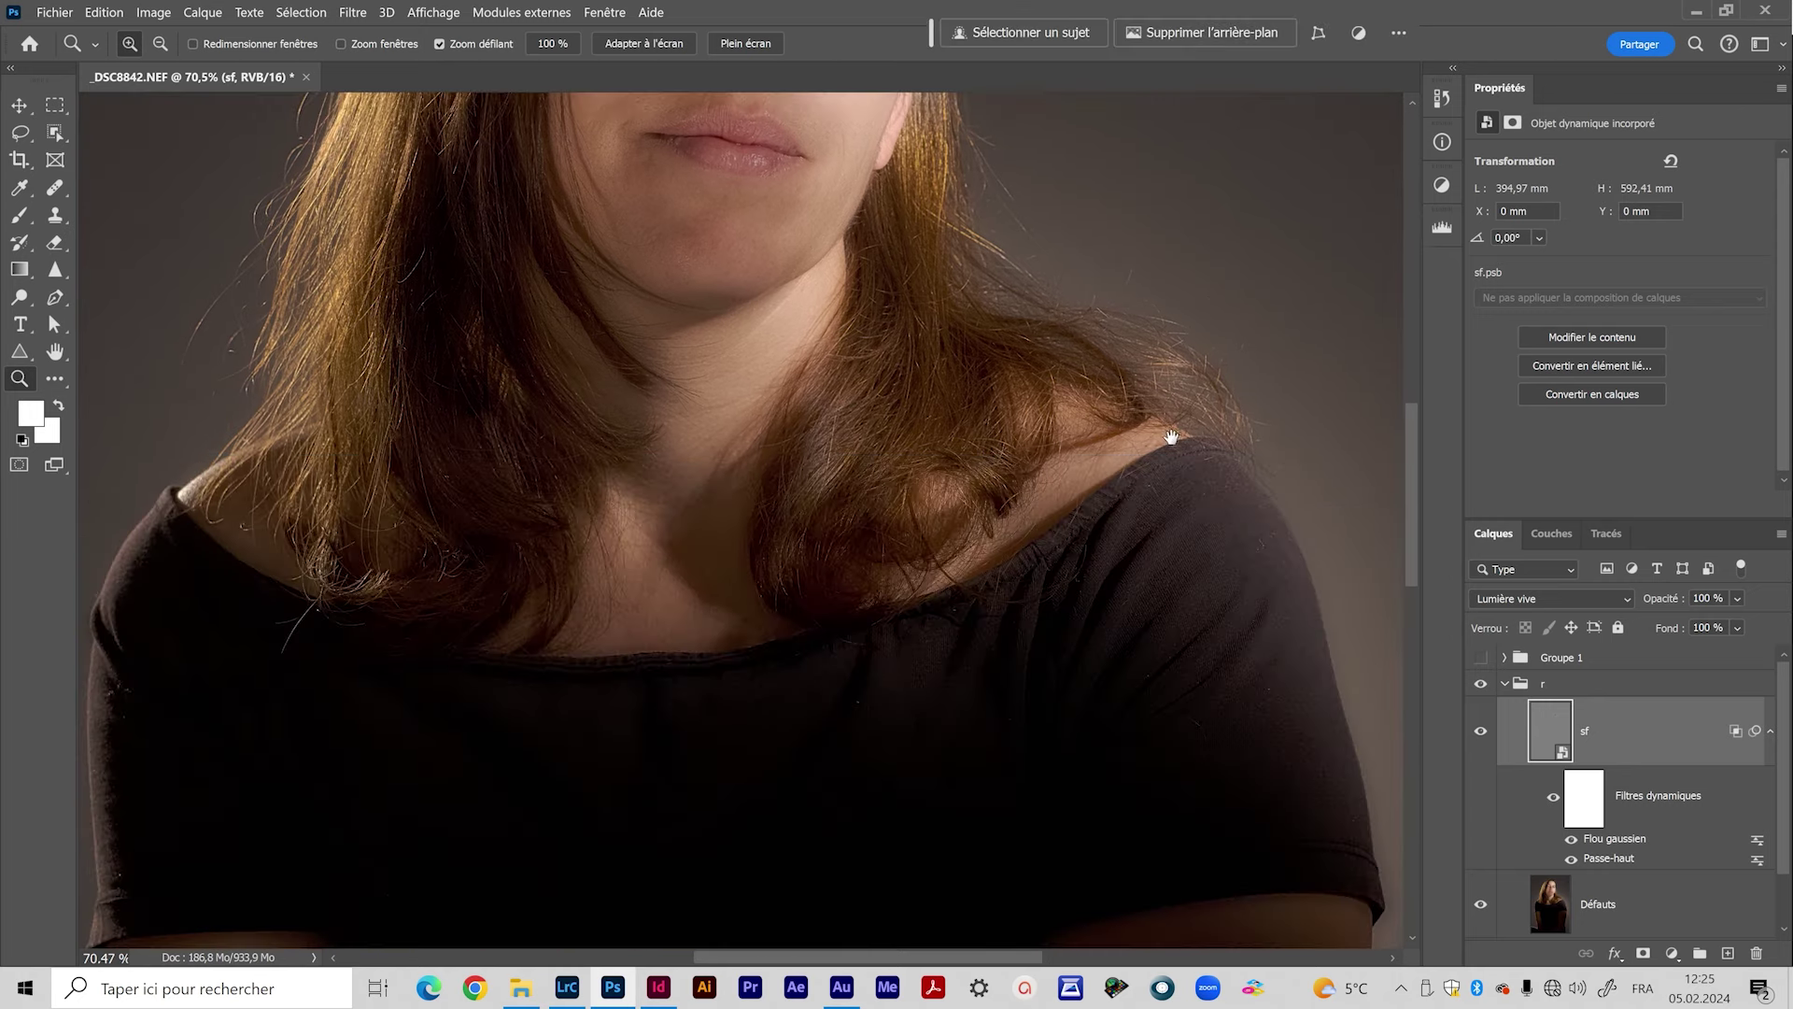
# Step: Add a black layer mask to the sf smart object to hide its smoothing effect
pyautogui.scroll(3, 885, 706)
pyautogui.moveTo(747, 548); pyautogui.dragTo(579, 933)
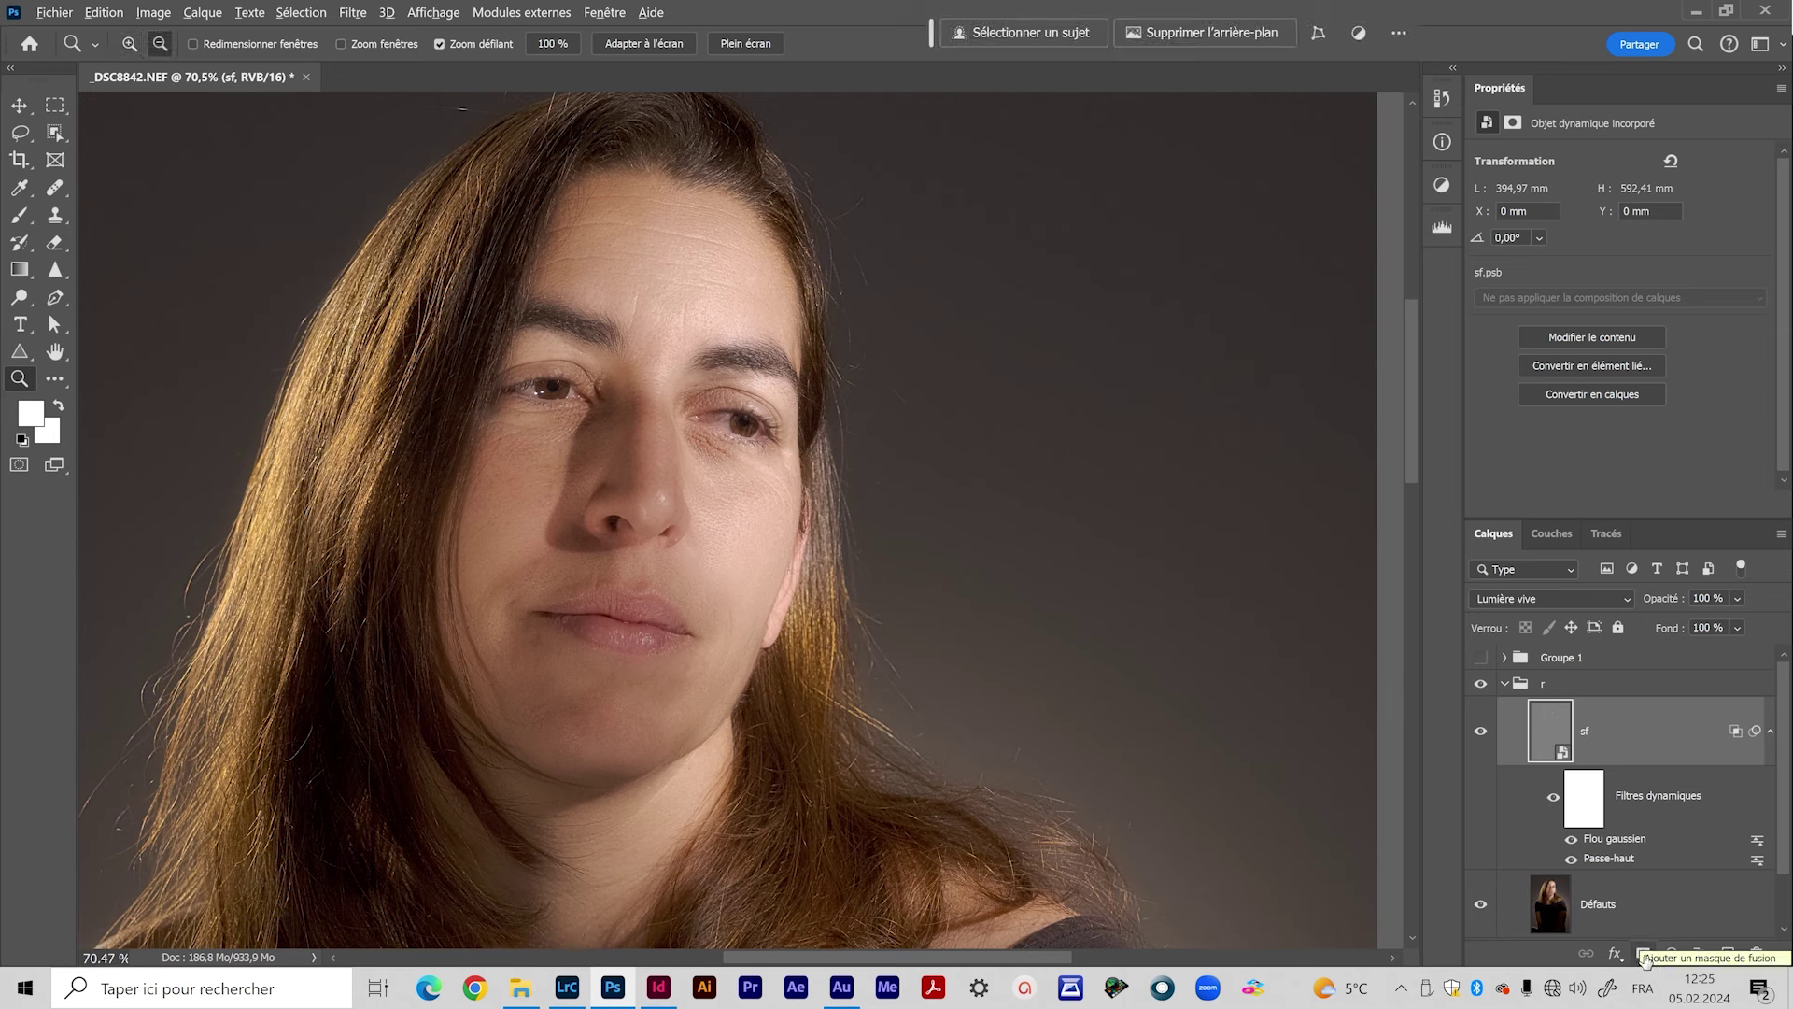
pyautogui.click(1644, 954)
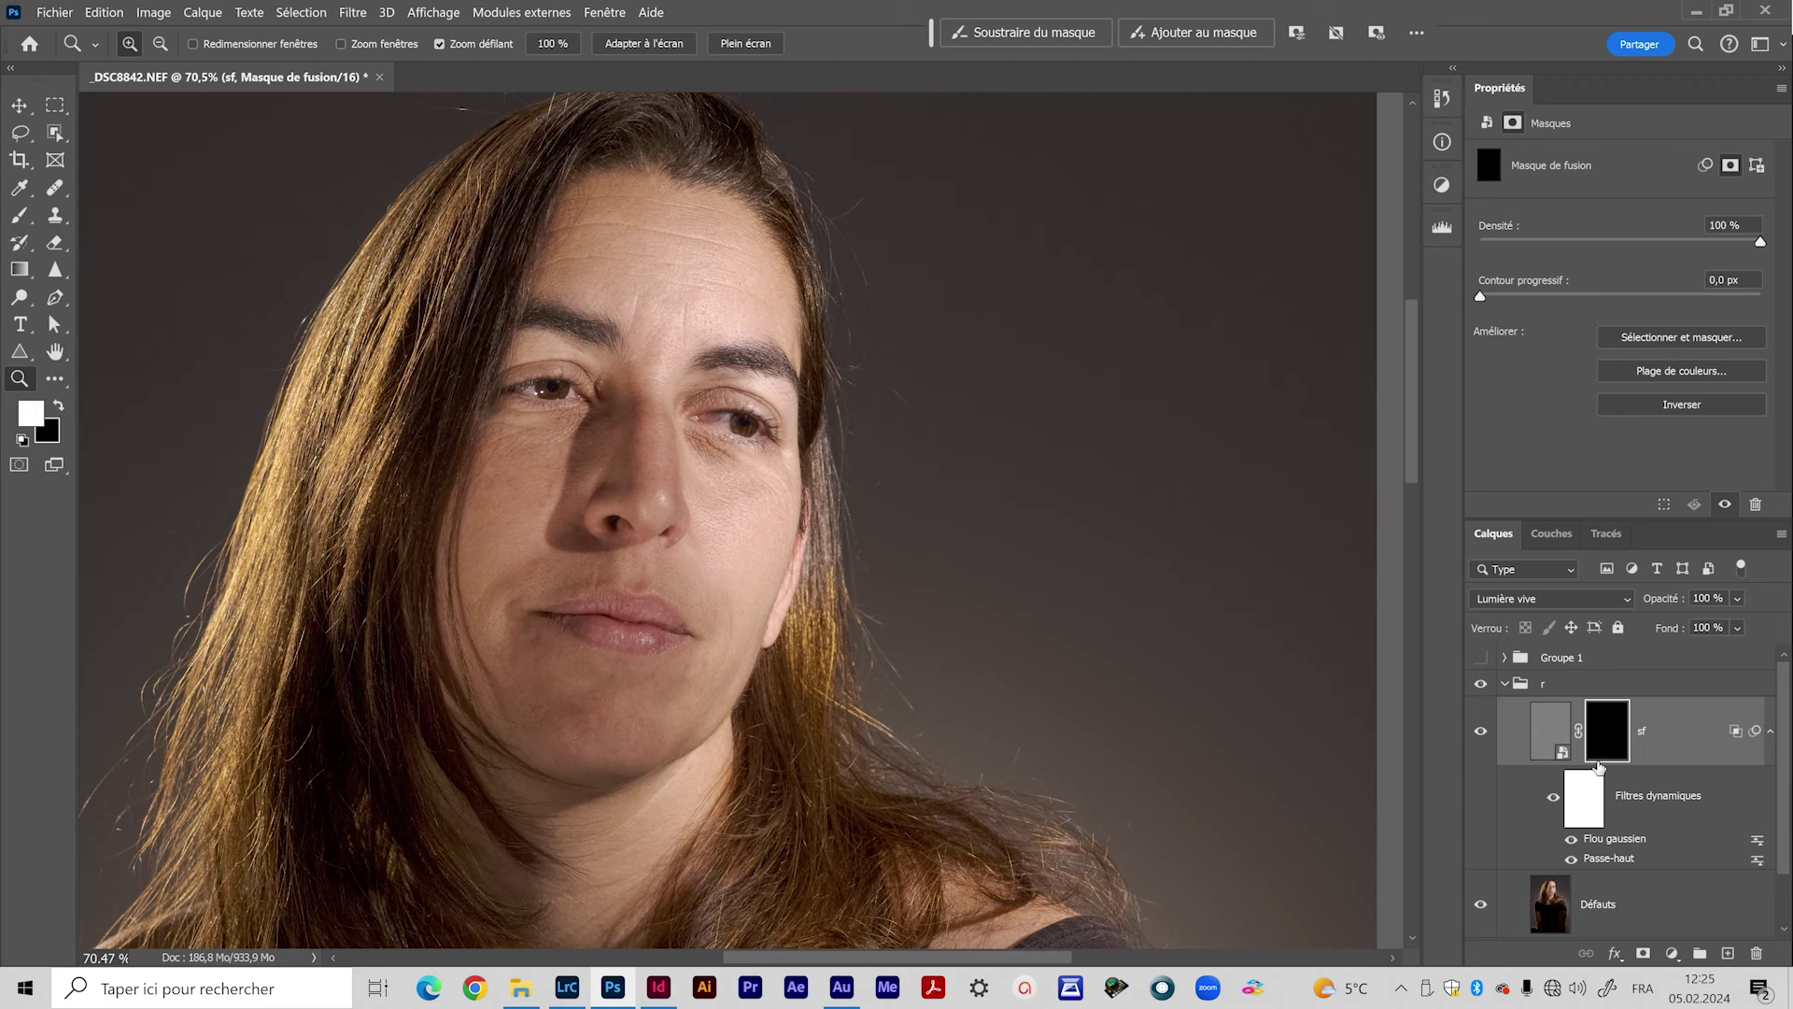
pyautogui.moveTo(603, 524); pyautogui.dragTo(697, 641)
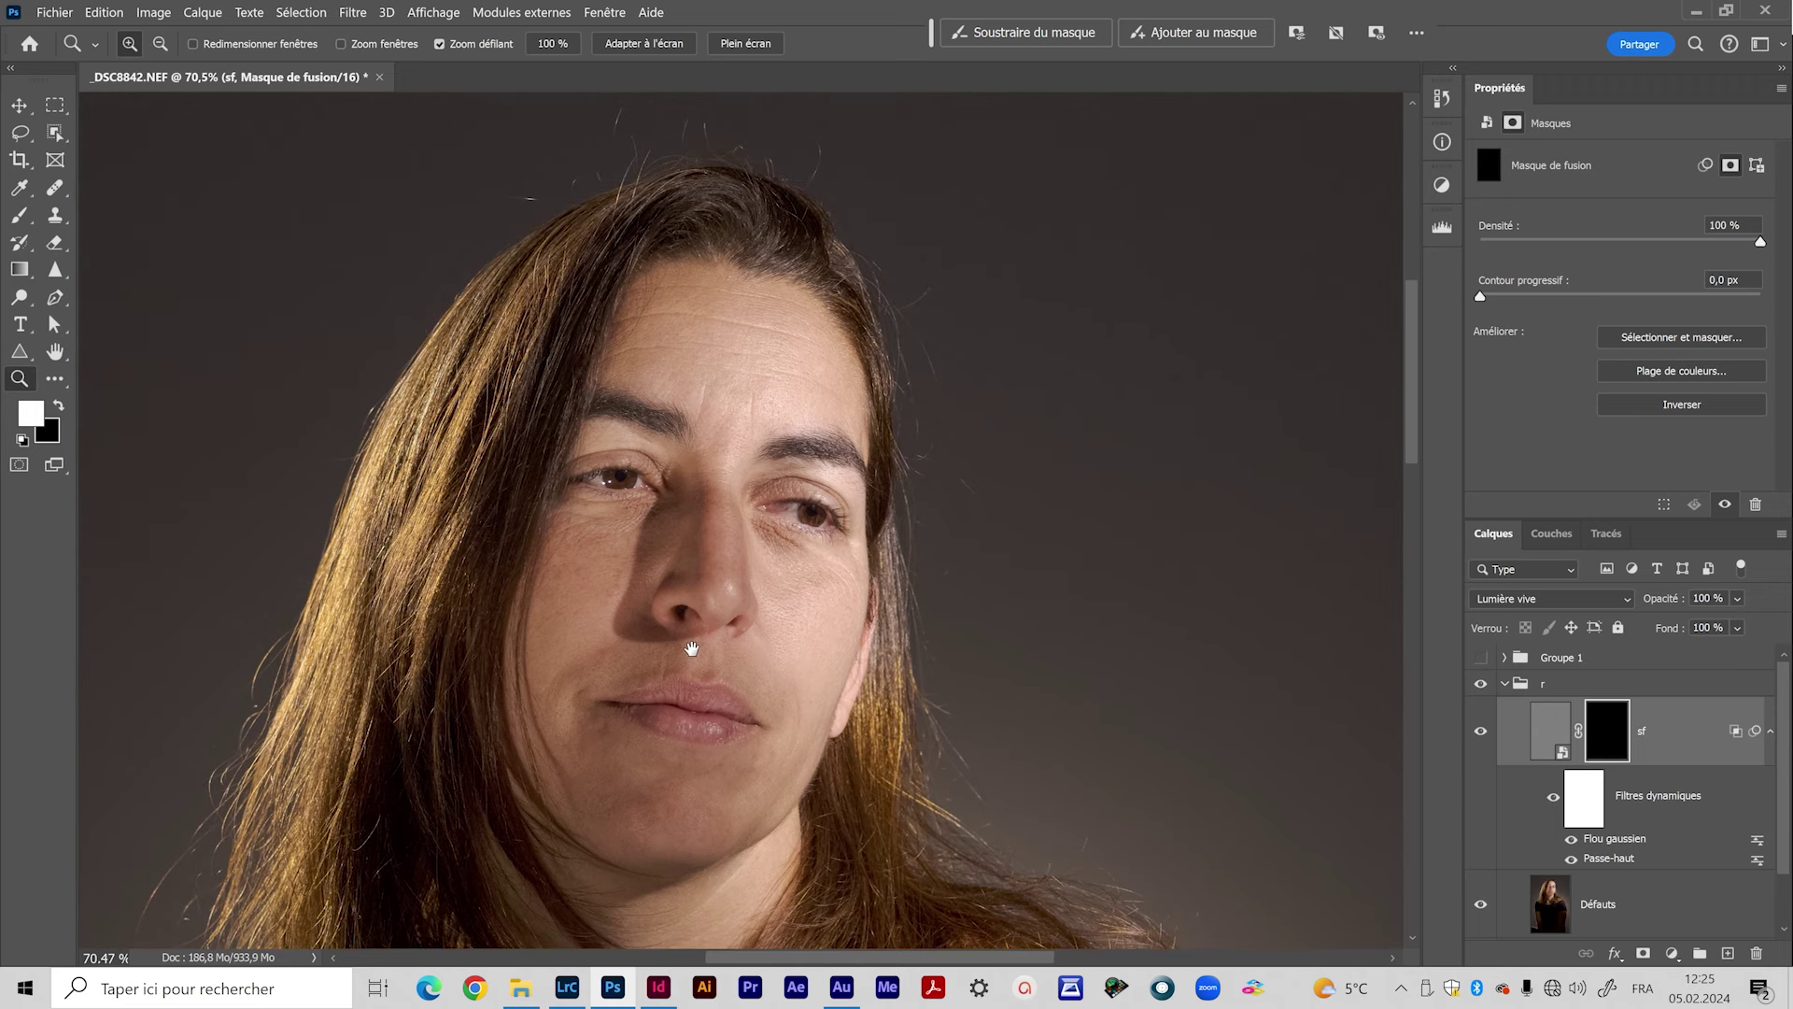
# Step: Reveal the smoothing on the forehead by painting white on the sf mask with a resized soft brush at 100 % opacity
pyautogui.press('b')
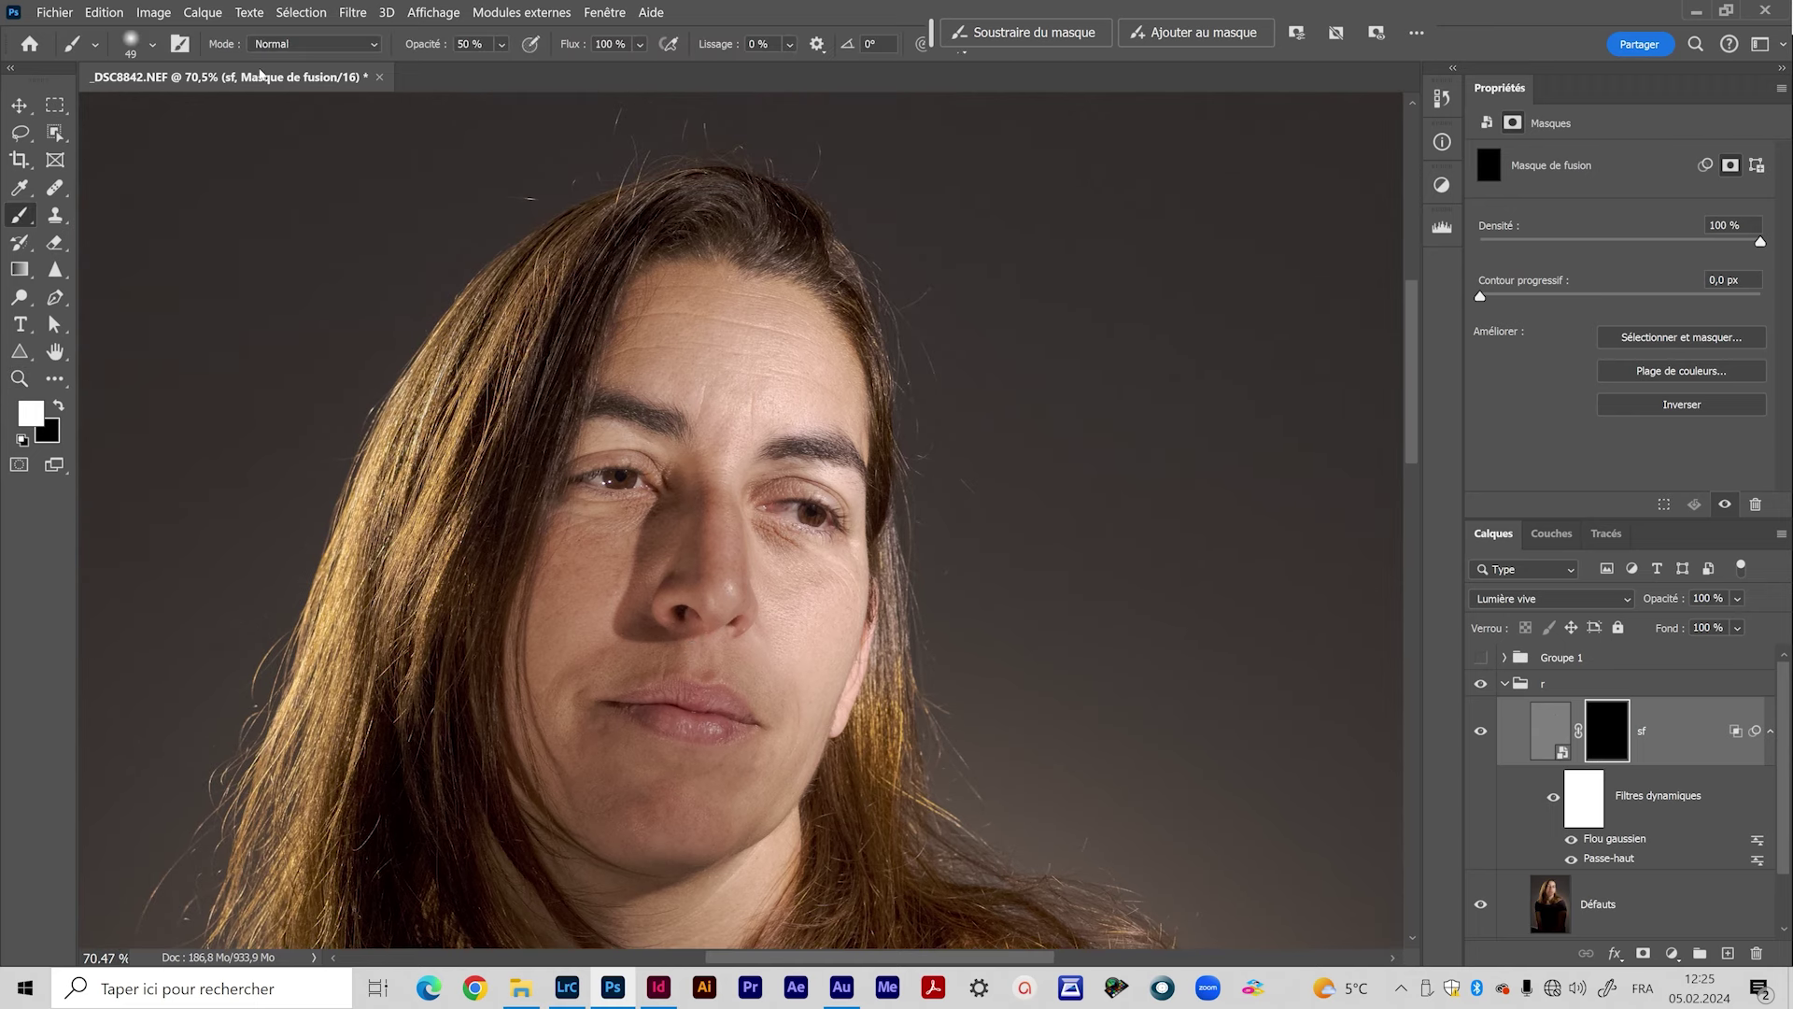
pyautogui.press('0')
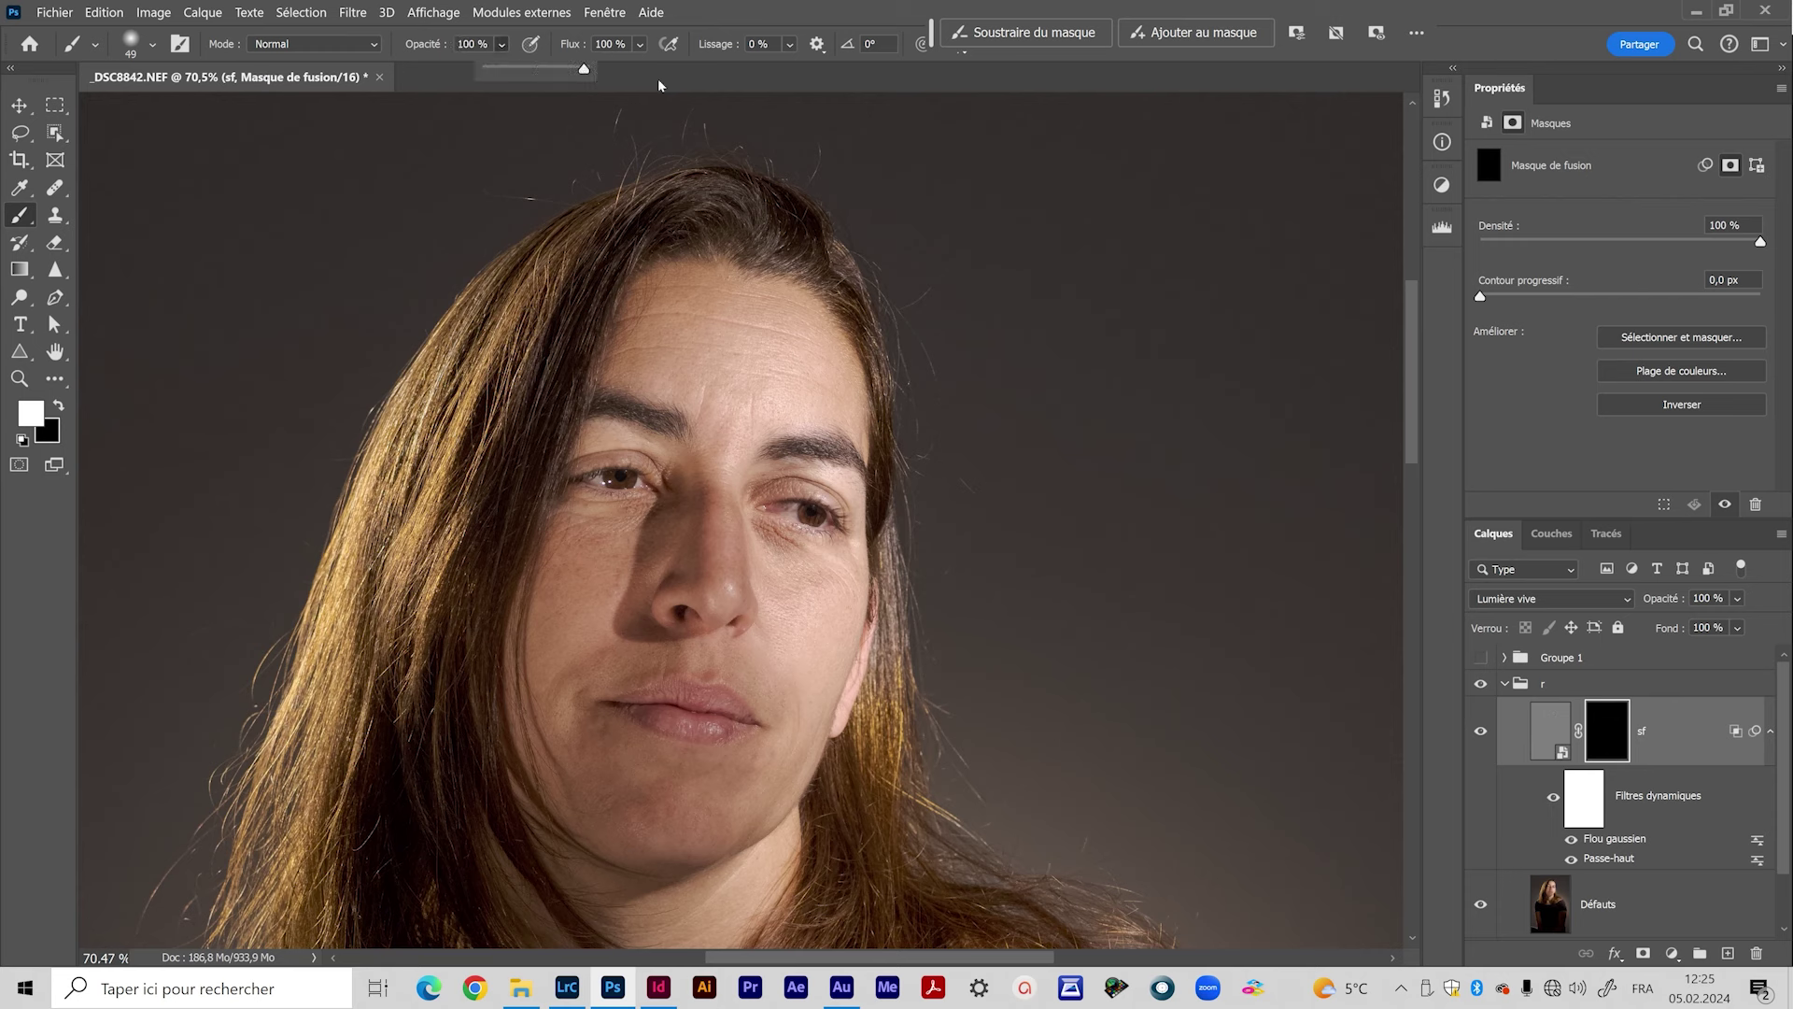
pyautogui.keyDown('alt'); pyautogui.rightClick(683, 364); pyautogui.keyUp('alt')
pyautogui.moveTo(744, 375); pyautogui.dragTo(764, 379)
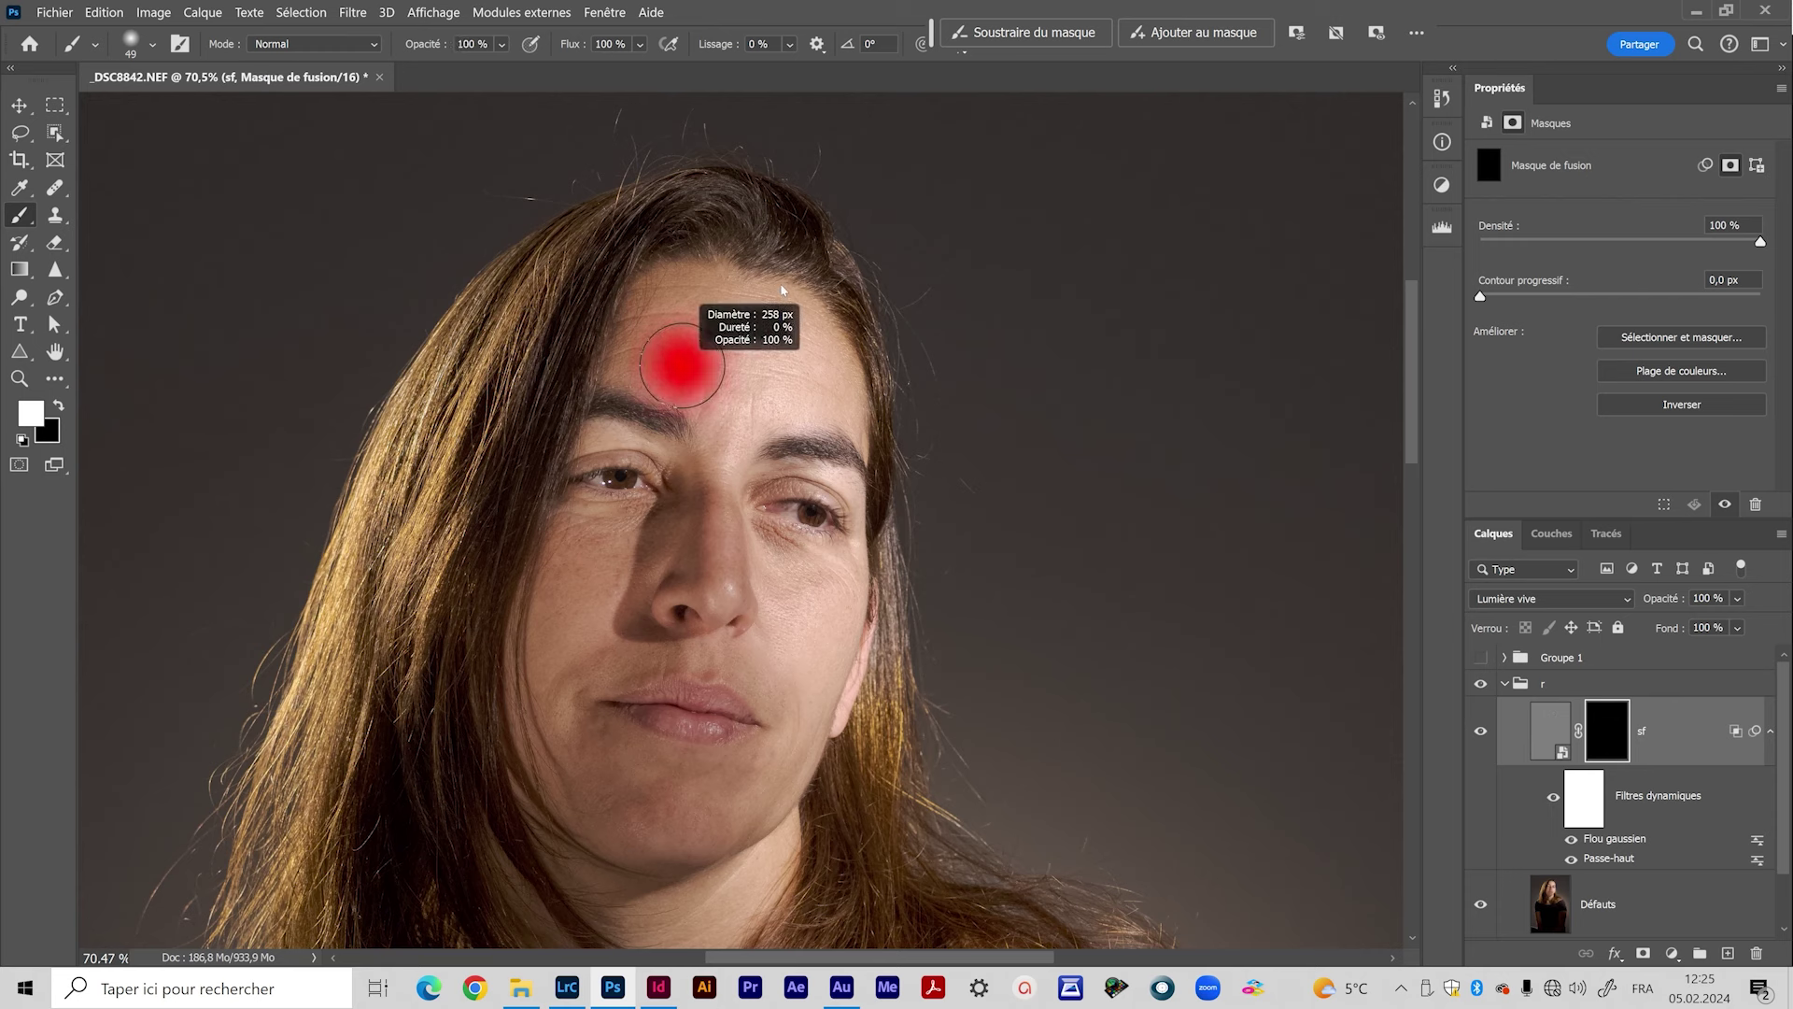
pyautogui.moveTo(783, 291); pyautogui.dragTo(789, 234)
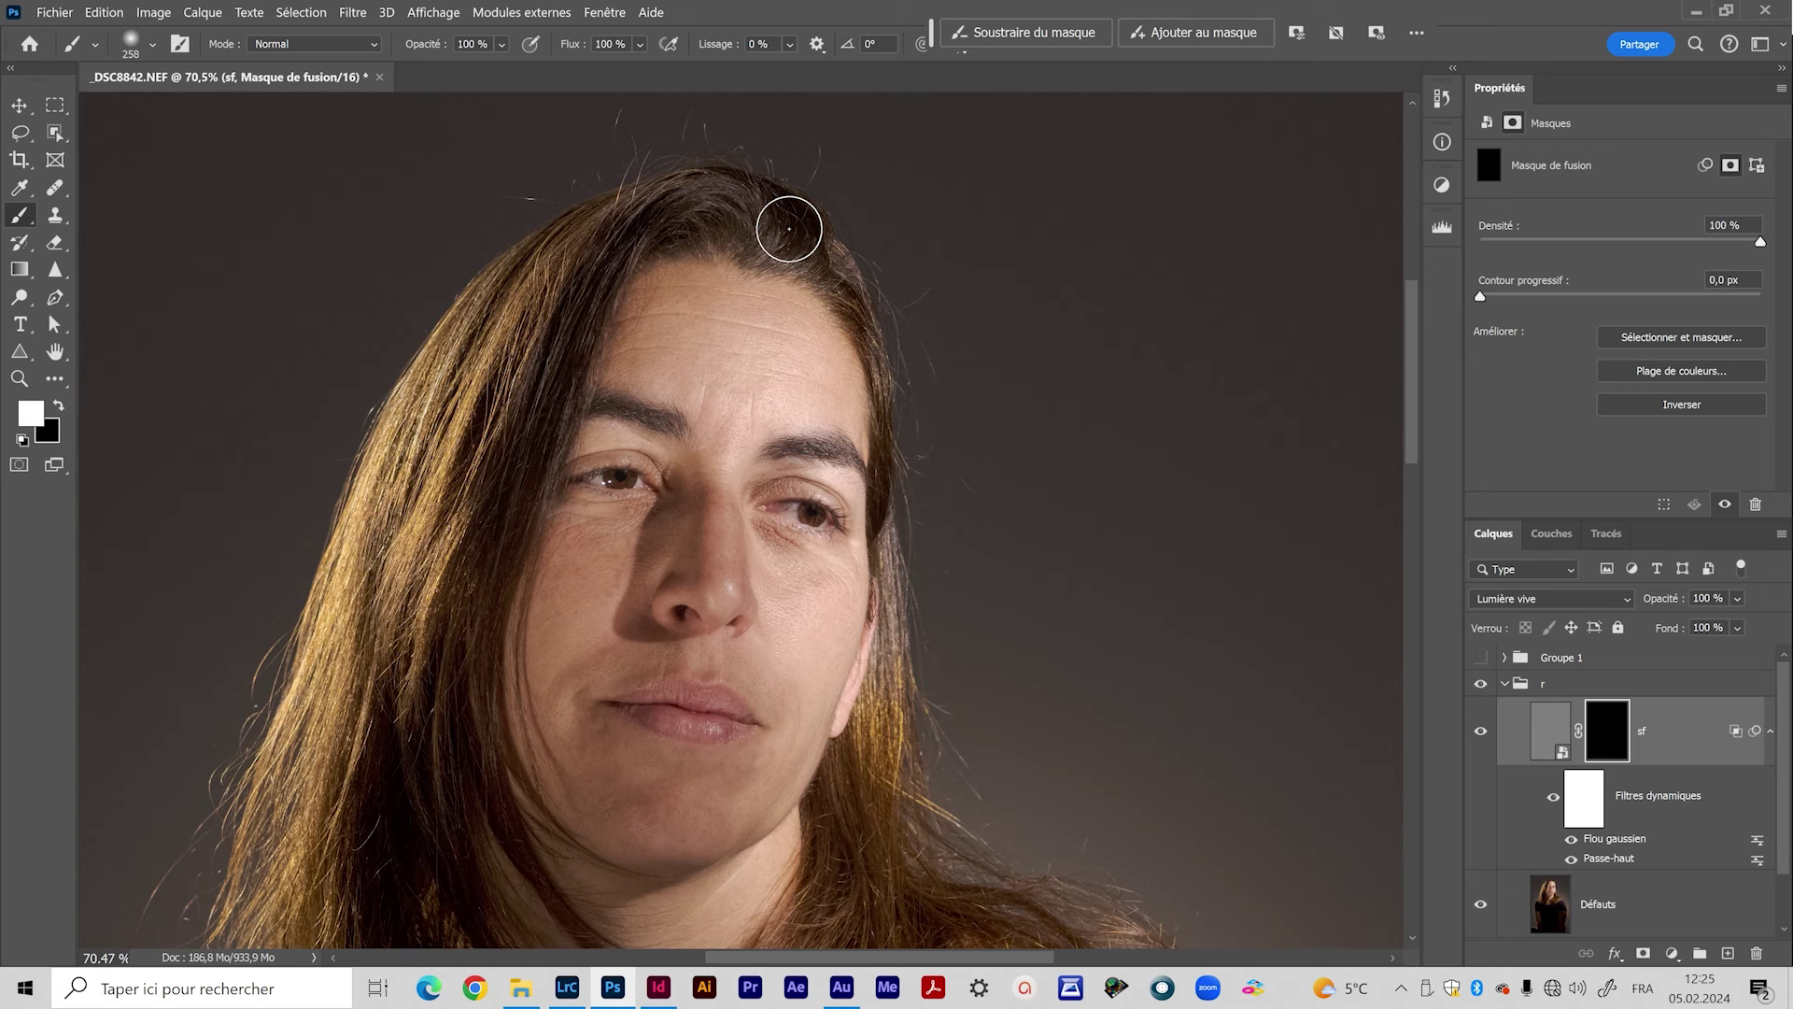
pyautogui.moveTo(750, 367); pyautogui.dragTo(731, 384)
pyautogui.click(731, 384)
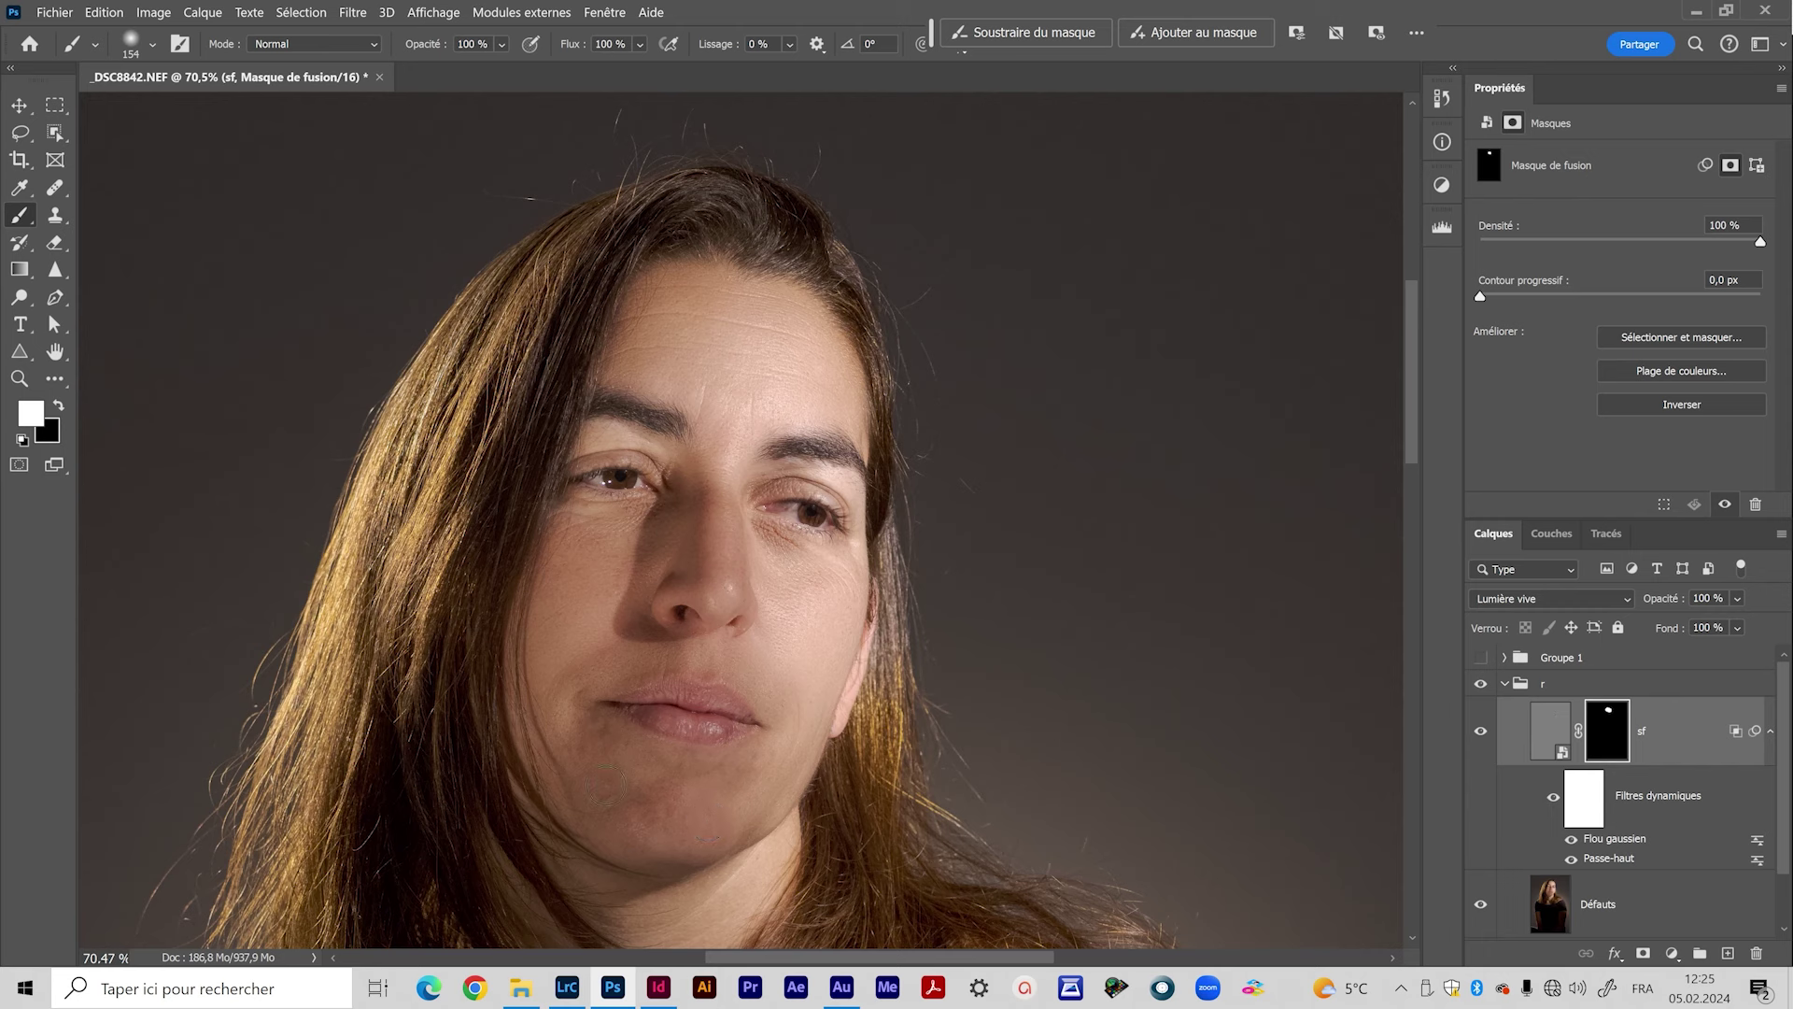
# Step: Extend the white painting on the sf mask over the cheeks, mouth area and chin, reducing the brush opacity to 50 %
pyautogui.moveTo(788, 564)
pyautogui.mouseDown()
pyautogui.moveTo(664, 534)
pyautogui.moveTo(583, 533)
pyautogui.mouseUp()
pyautogui.moveTo(694, 714); pyautogui.dragTo(699, 708)
pyautogui.moveTo(701, 707); pyautogui.dragTo(661, 642)
pyautogui.press('5')
pyautogui.scroll(5, 700, 710)
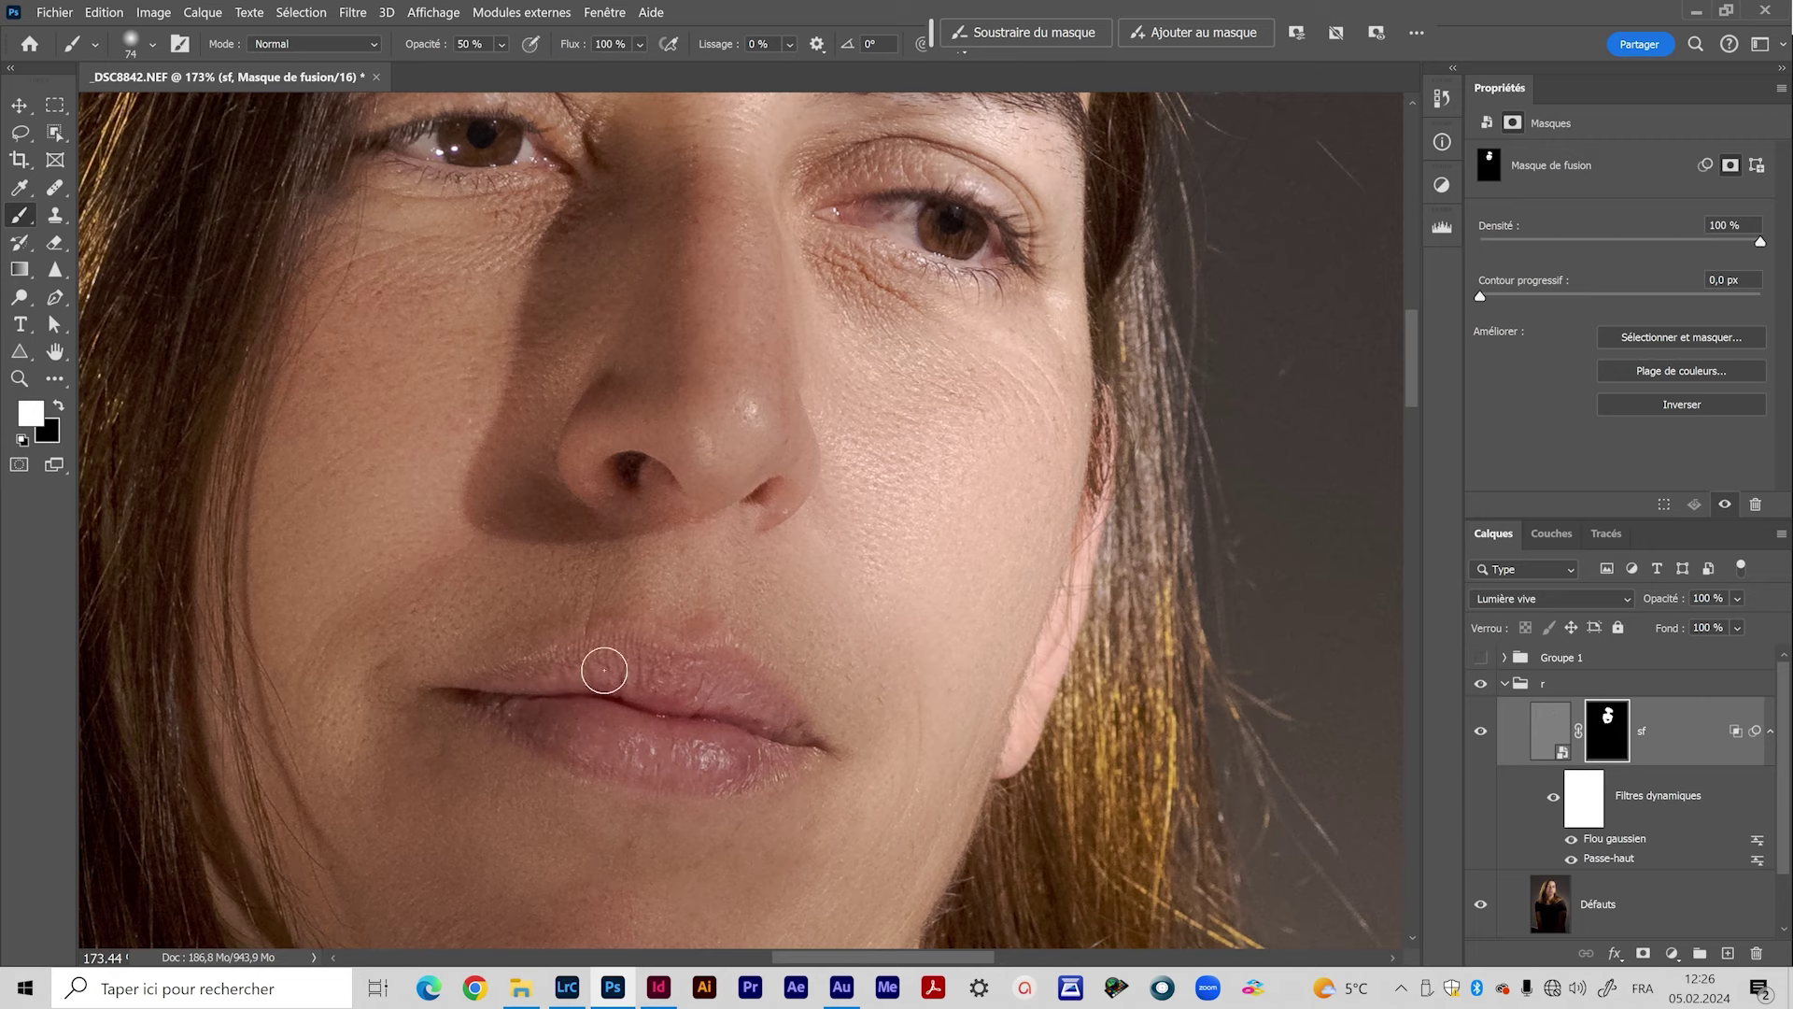
pyautogui.press('z')
pyautogui.scroll(-5, 617, 682)
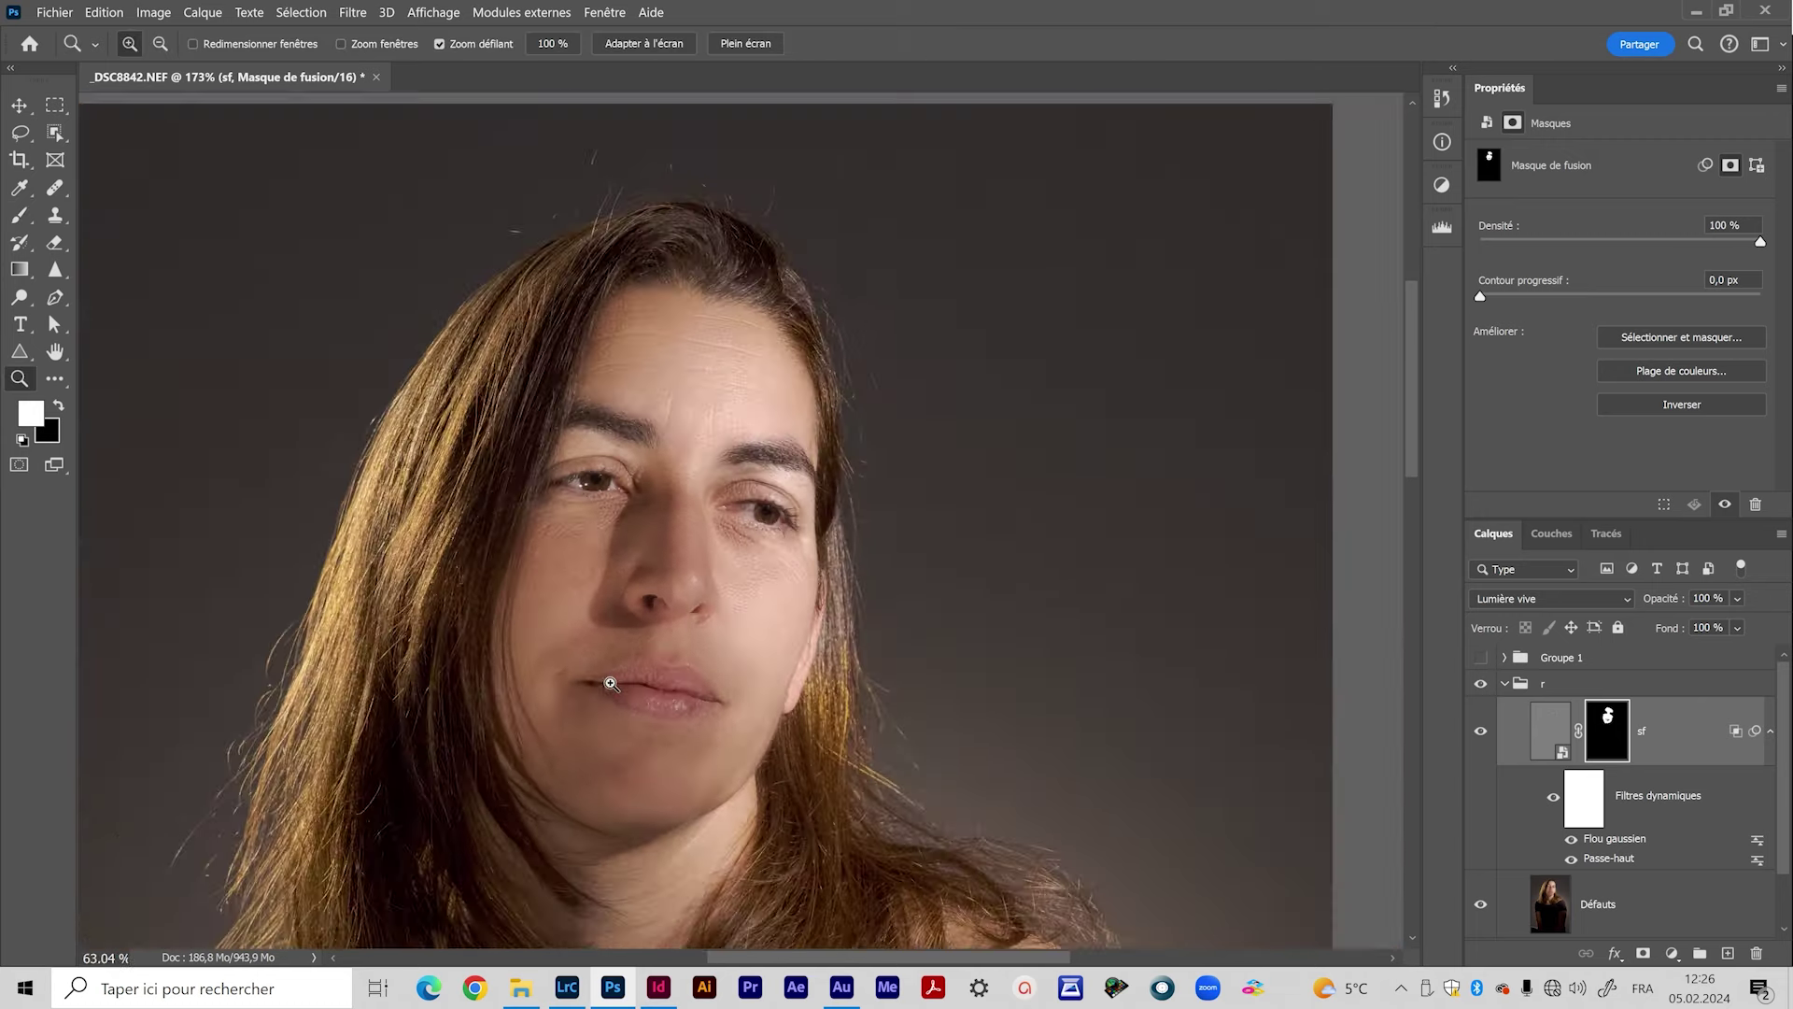
pyautogui.scroll(-1, 597, 691)
pyautogui.moveTo(608, 688); pyautogui.dragTo(753, 564)
pyautogui.press('b')
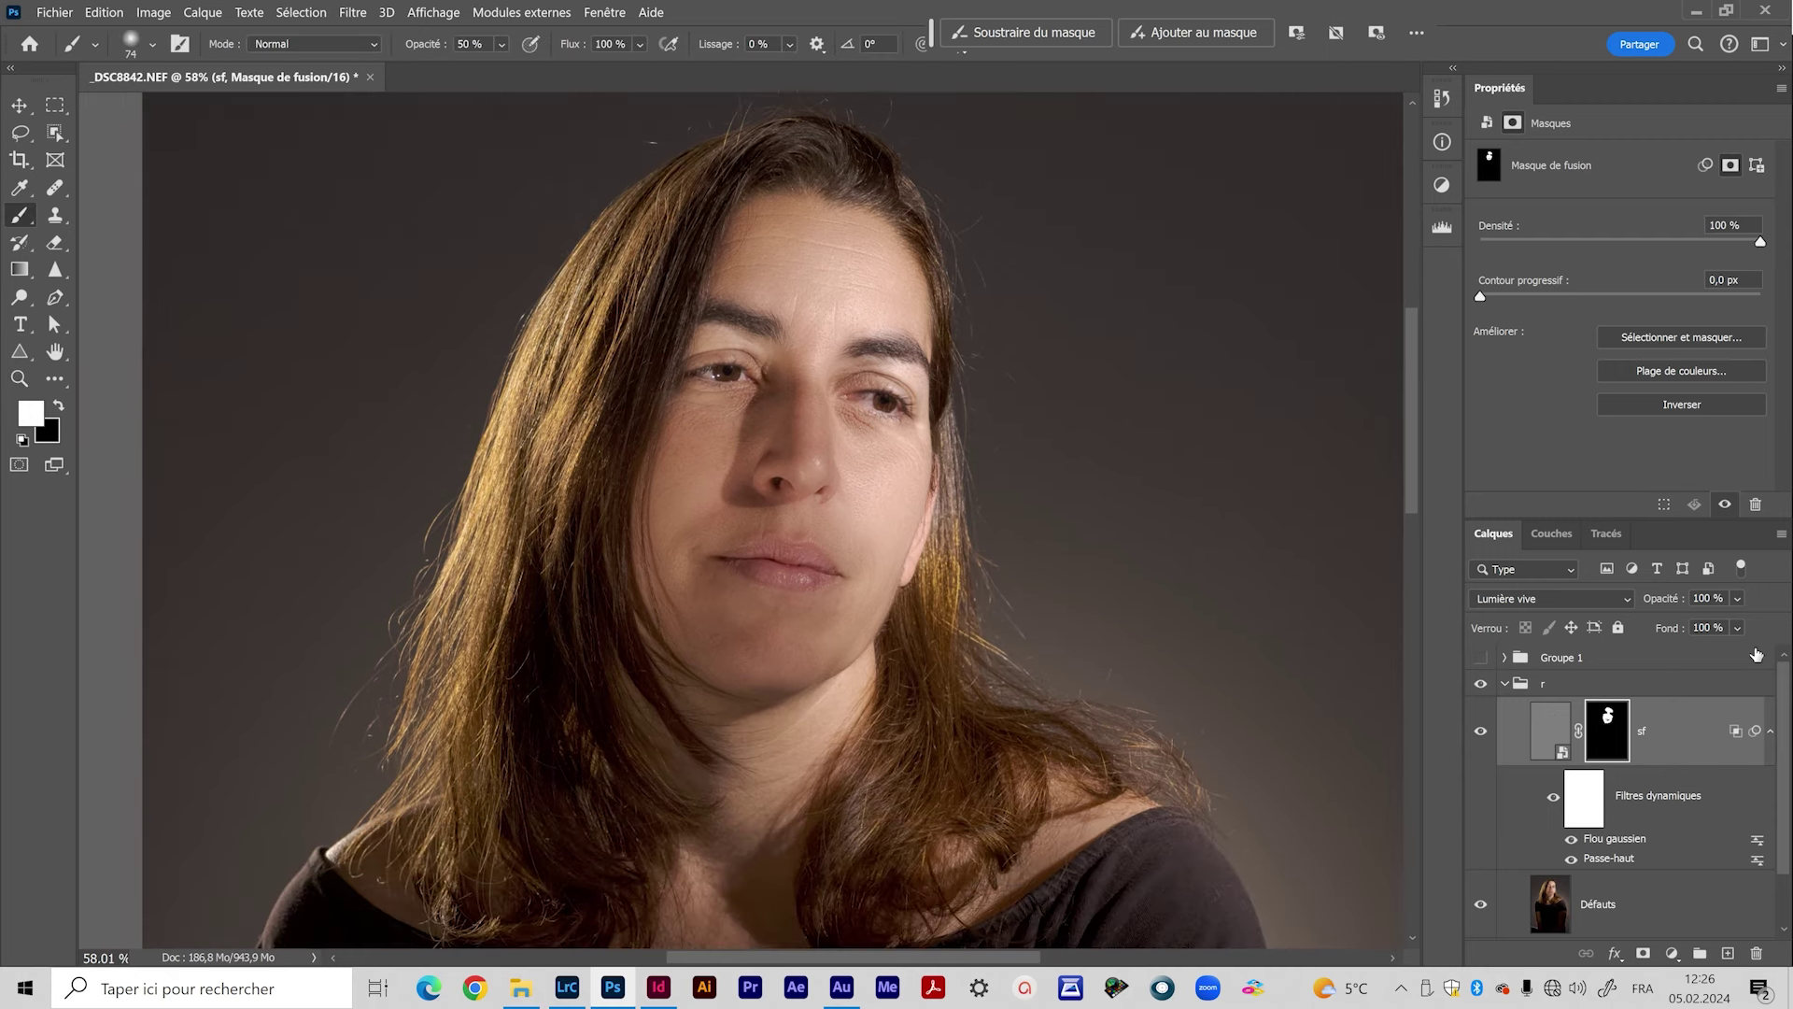
# Step: Collapse the r group and add a gradient map adjustment layer above it with the Rouge_02 preset
pyautogui.hotkey('ctrl', '2')
pyautogui.click(1503, 685)
pyautogui.click(1442, 184)
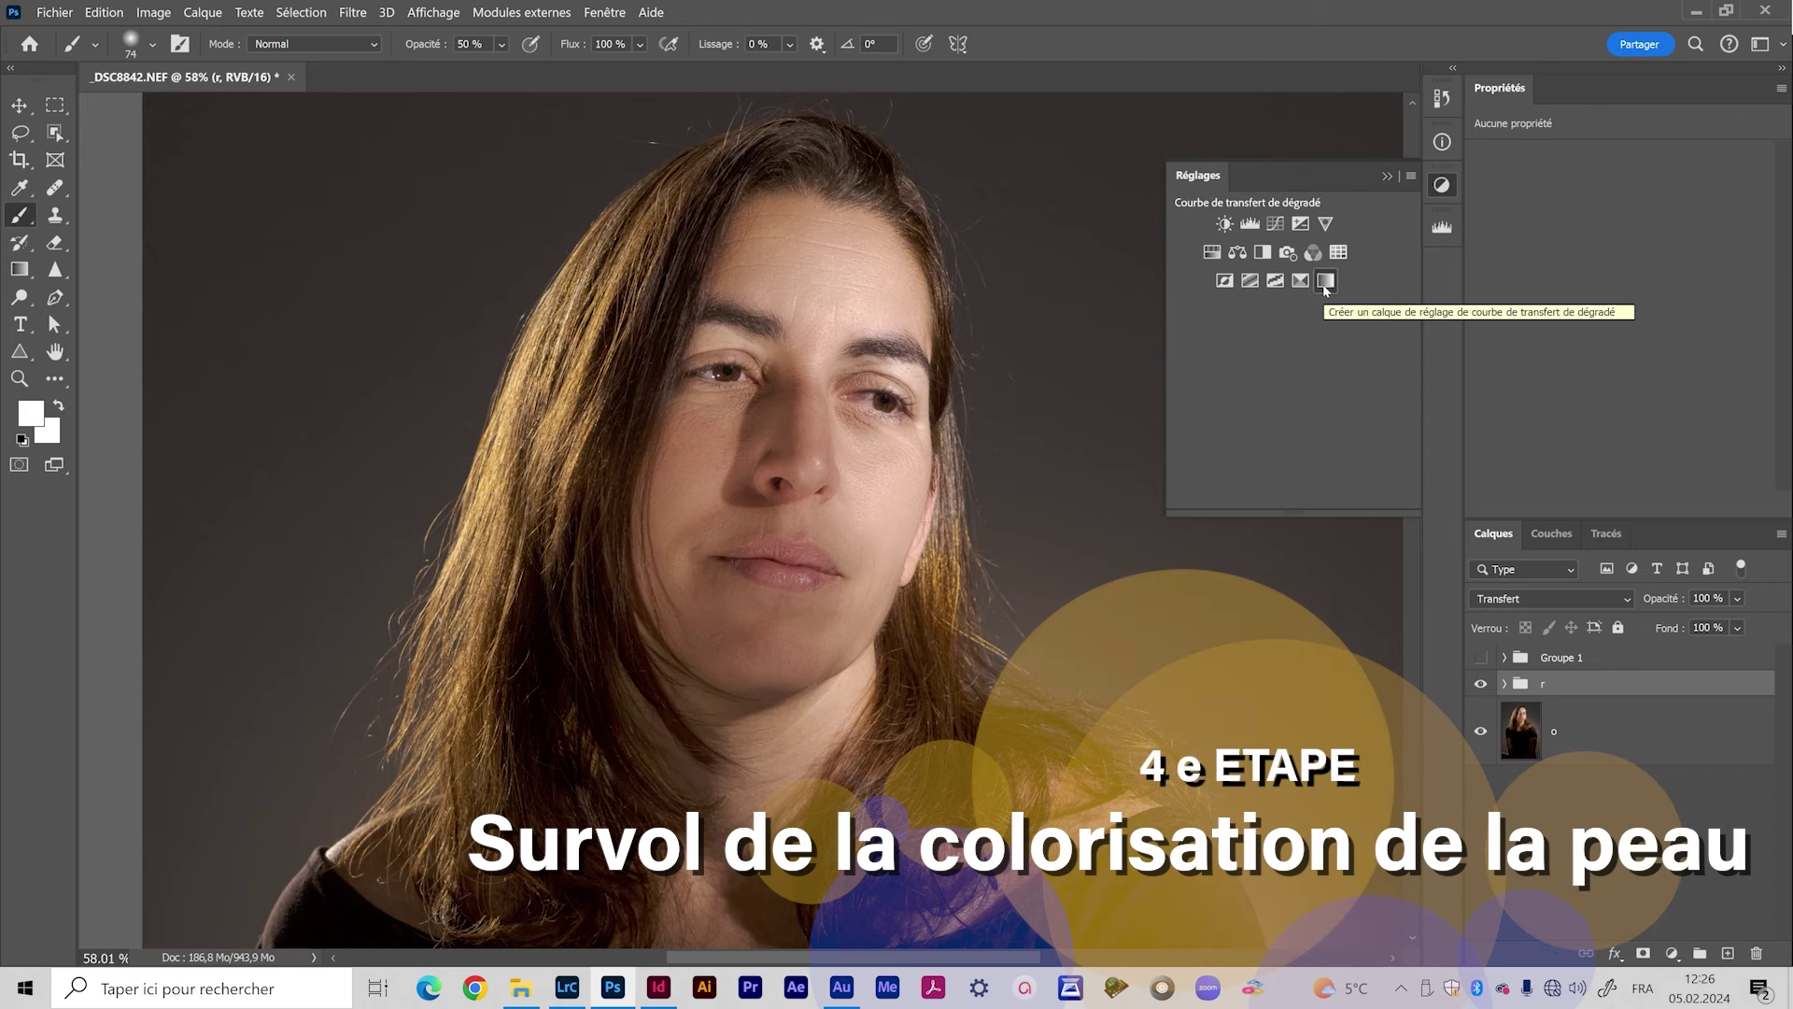
pyautogui.click(1326, 282)
pyautogui.click(1539, 166)
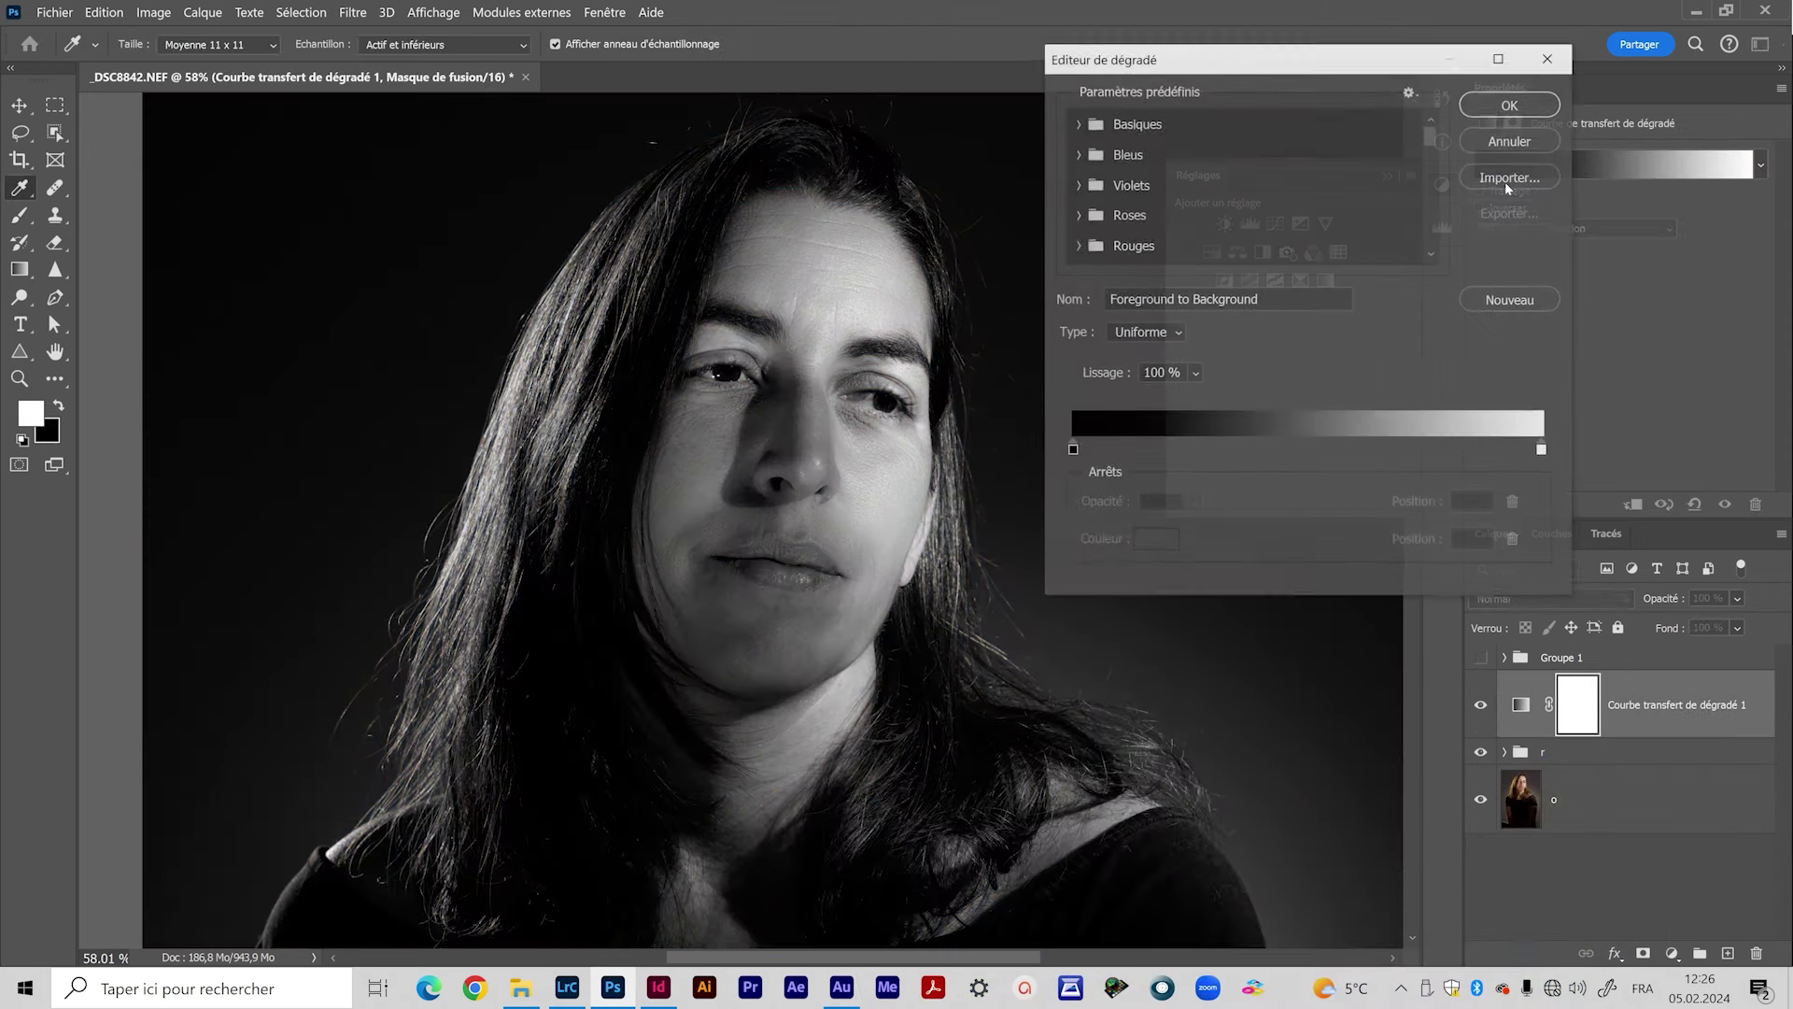
pyautogui.click(1093, 239)
pyautogui.click(1188, 237)
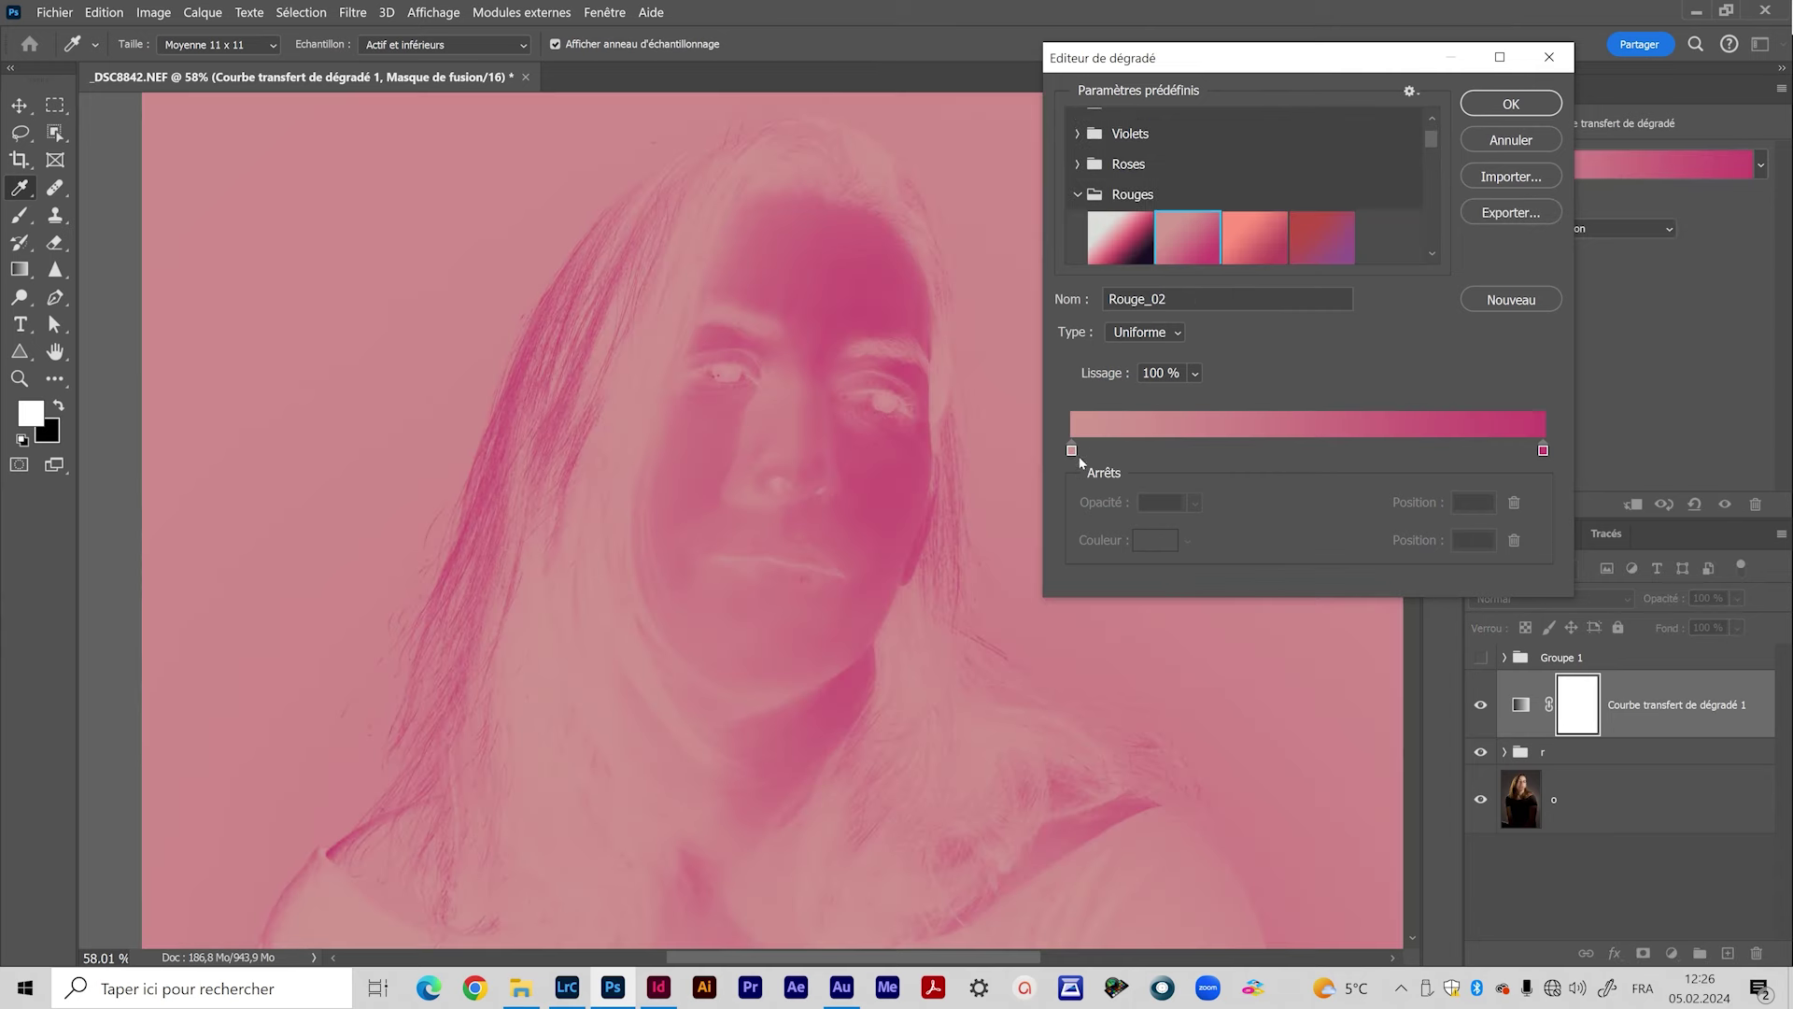
# Step: Recolour the gradient map's stops so it runs from orange-brown to near-black
pyautogui.click(1072, 452)
pyautogui.click(1158, 558)
pyautogui.click(1353, 584)
pyautogui.moveTo(1353, 584); pyautogui.dragTo(1353, 569)
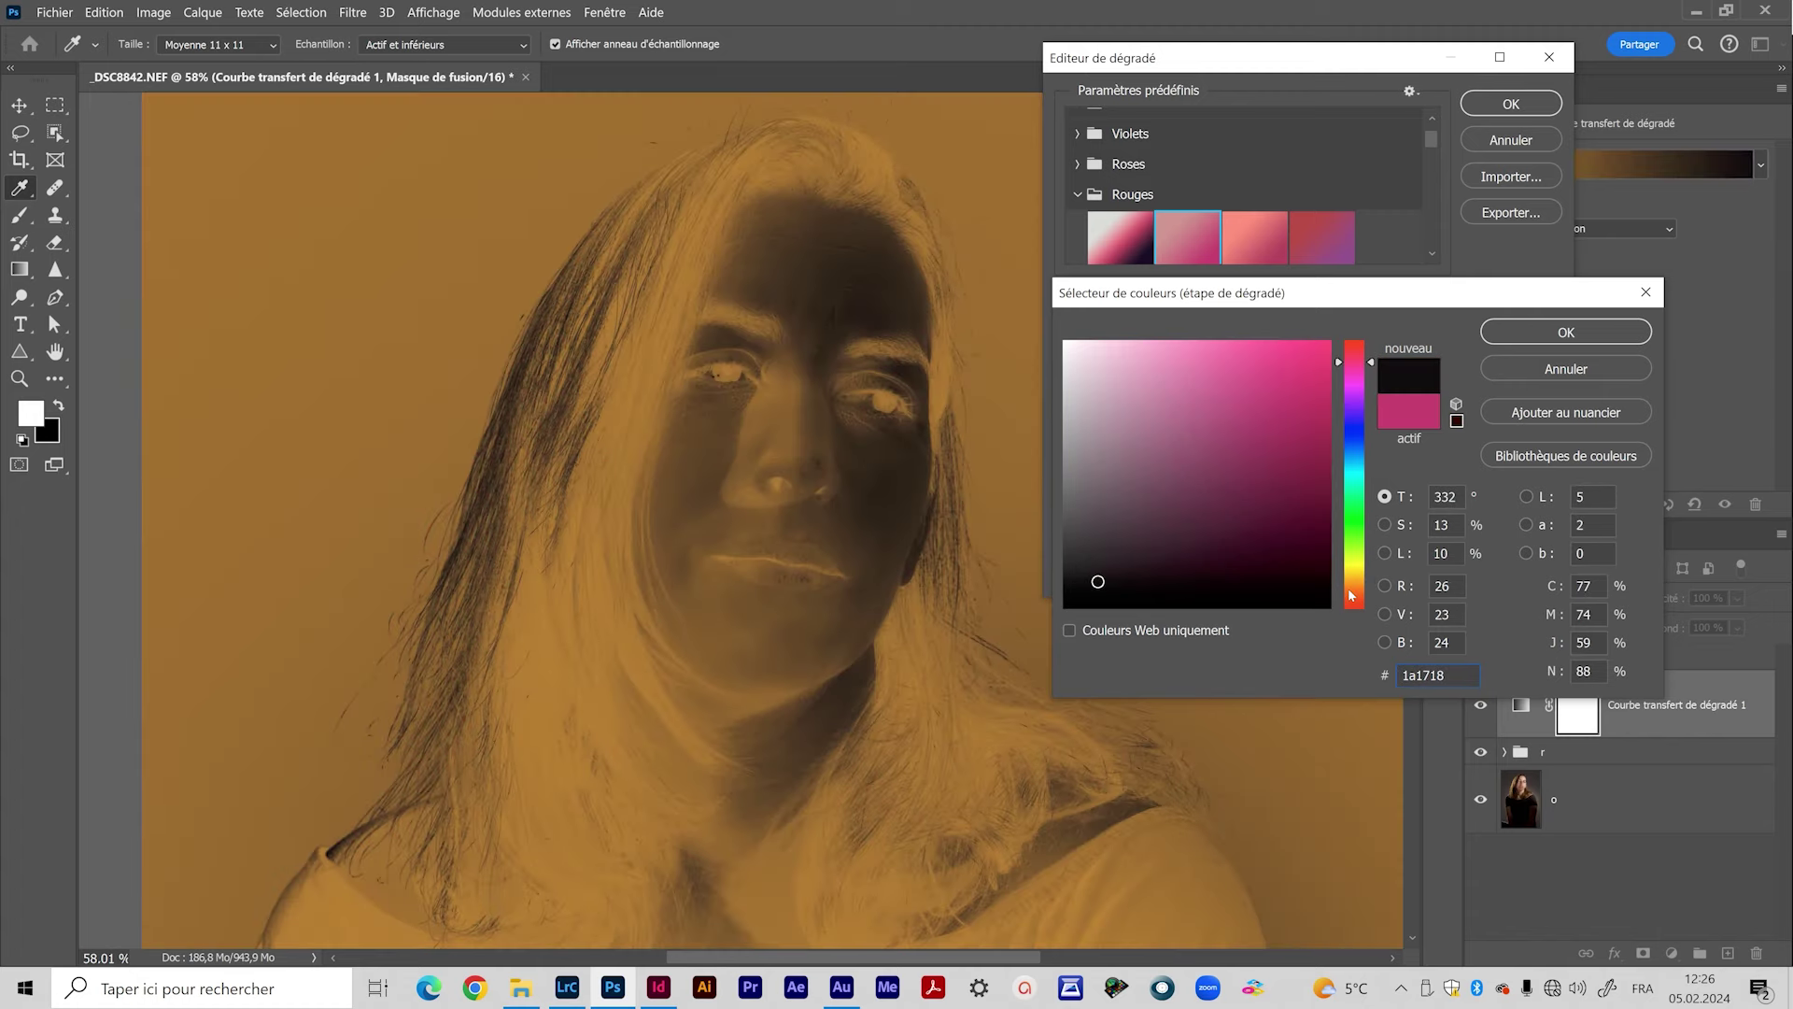
pyautogui.click(1352, 595)
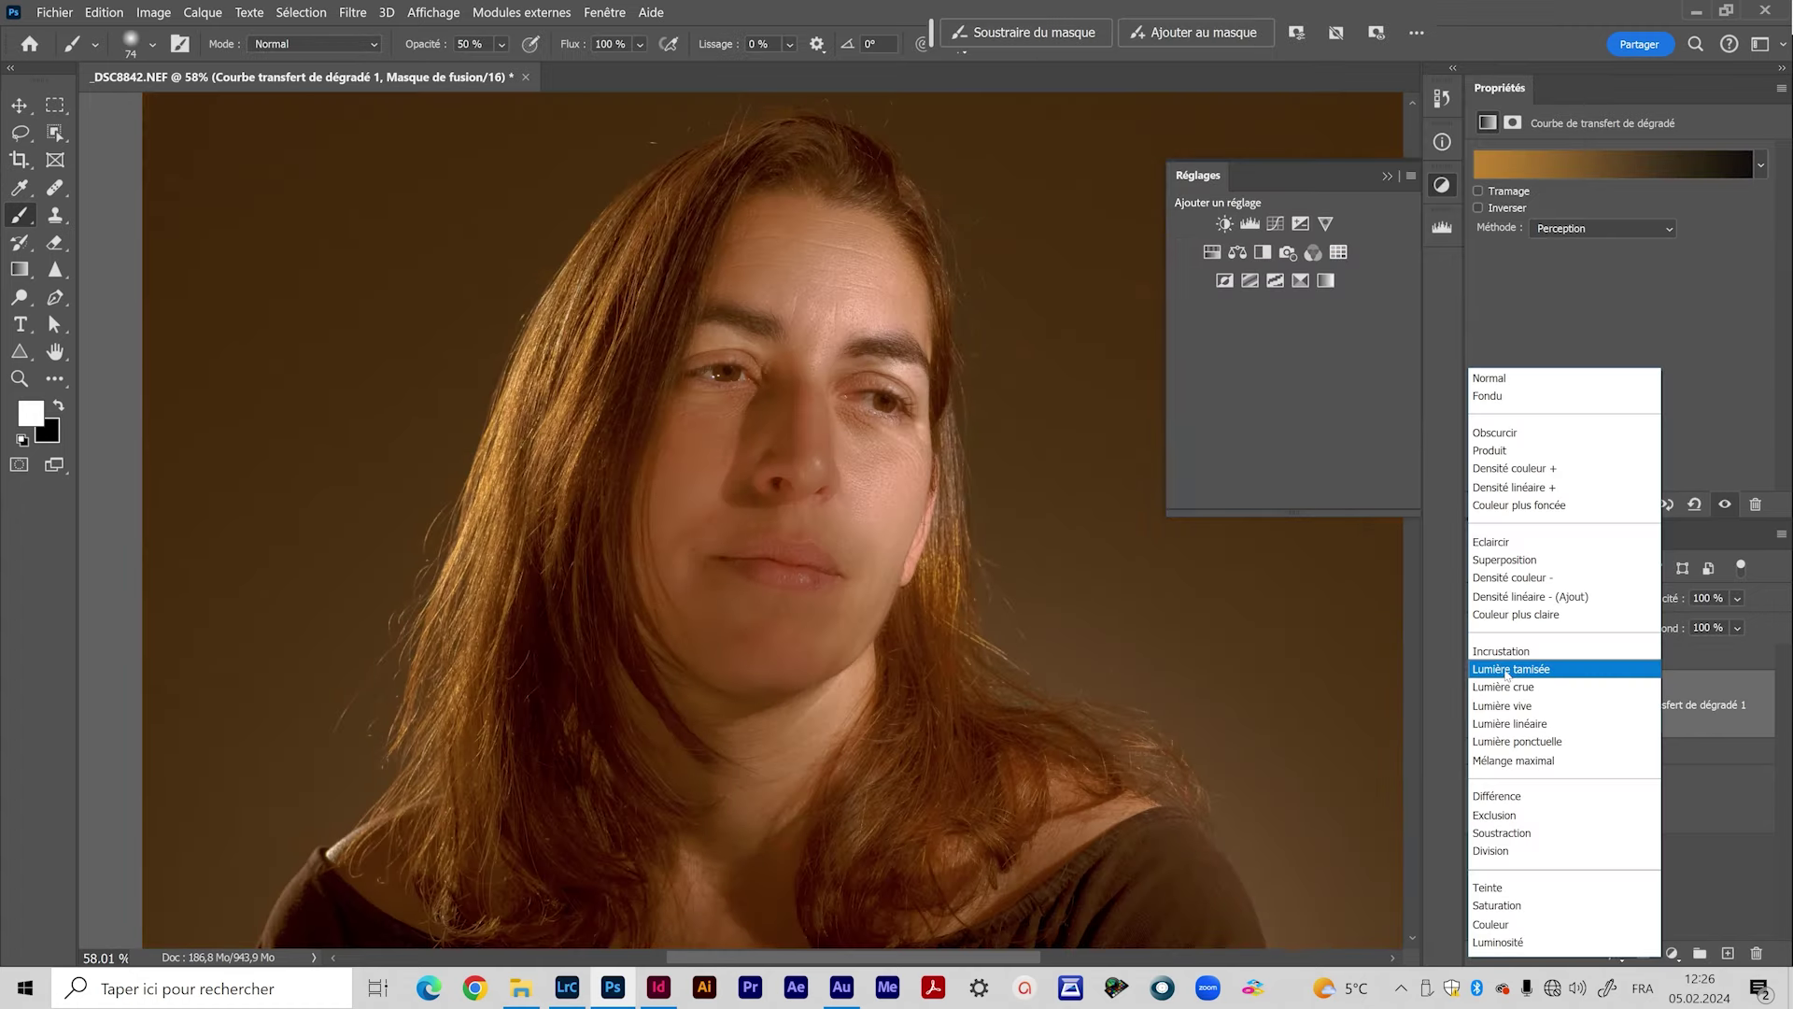
# Step: Set the gradient map layer's blend mode to Lumière tamisée and its opacity to 21 %
pyautogui.click(1532, 669)
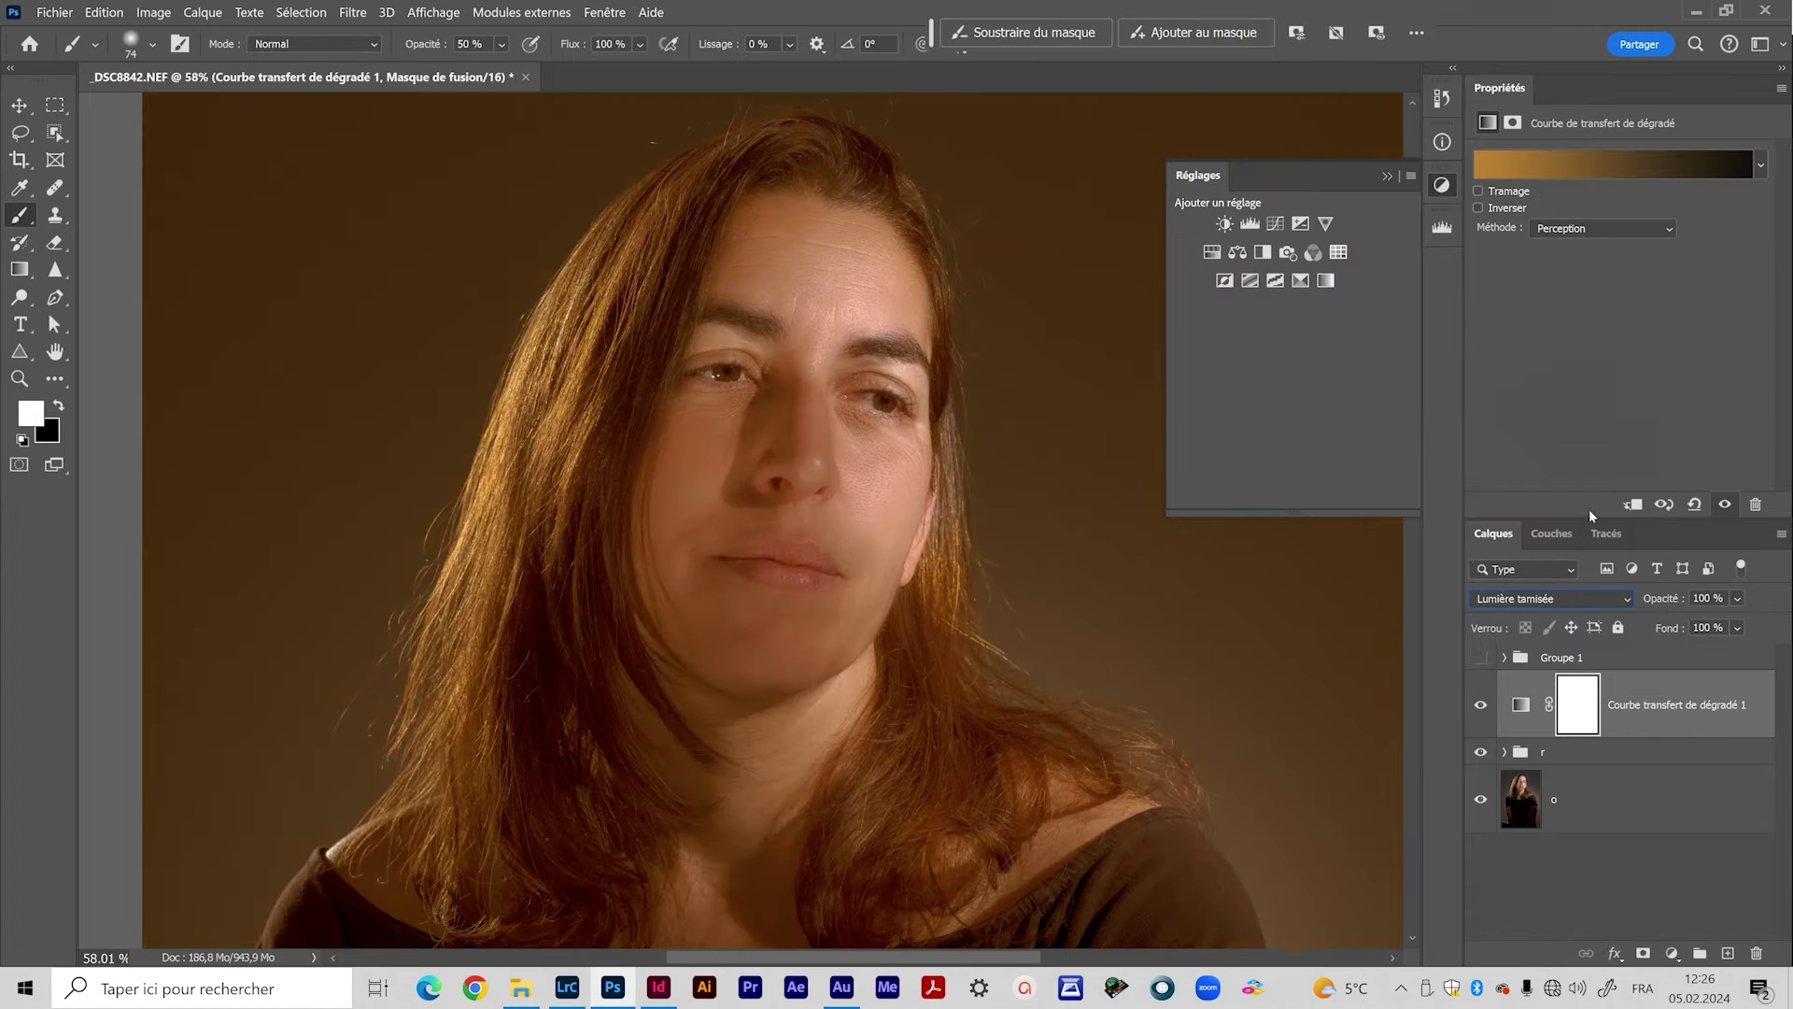
pyautogui.click(1736, 599)
pyautogui.moveTo(1697, 621); pyautogui.dragTo(1701, 625)
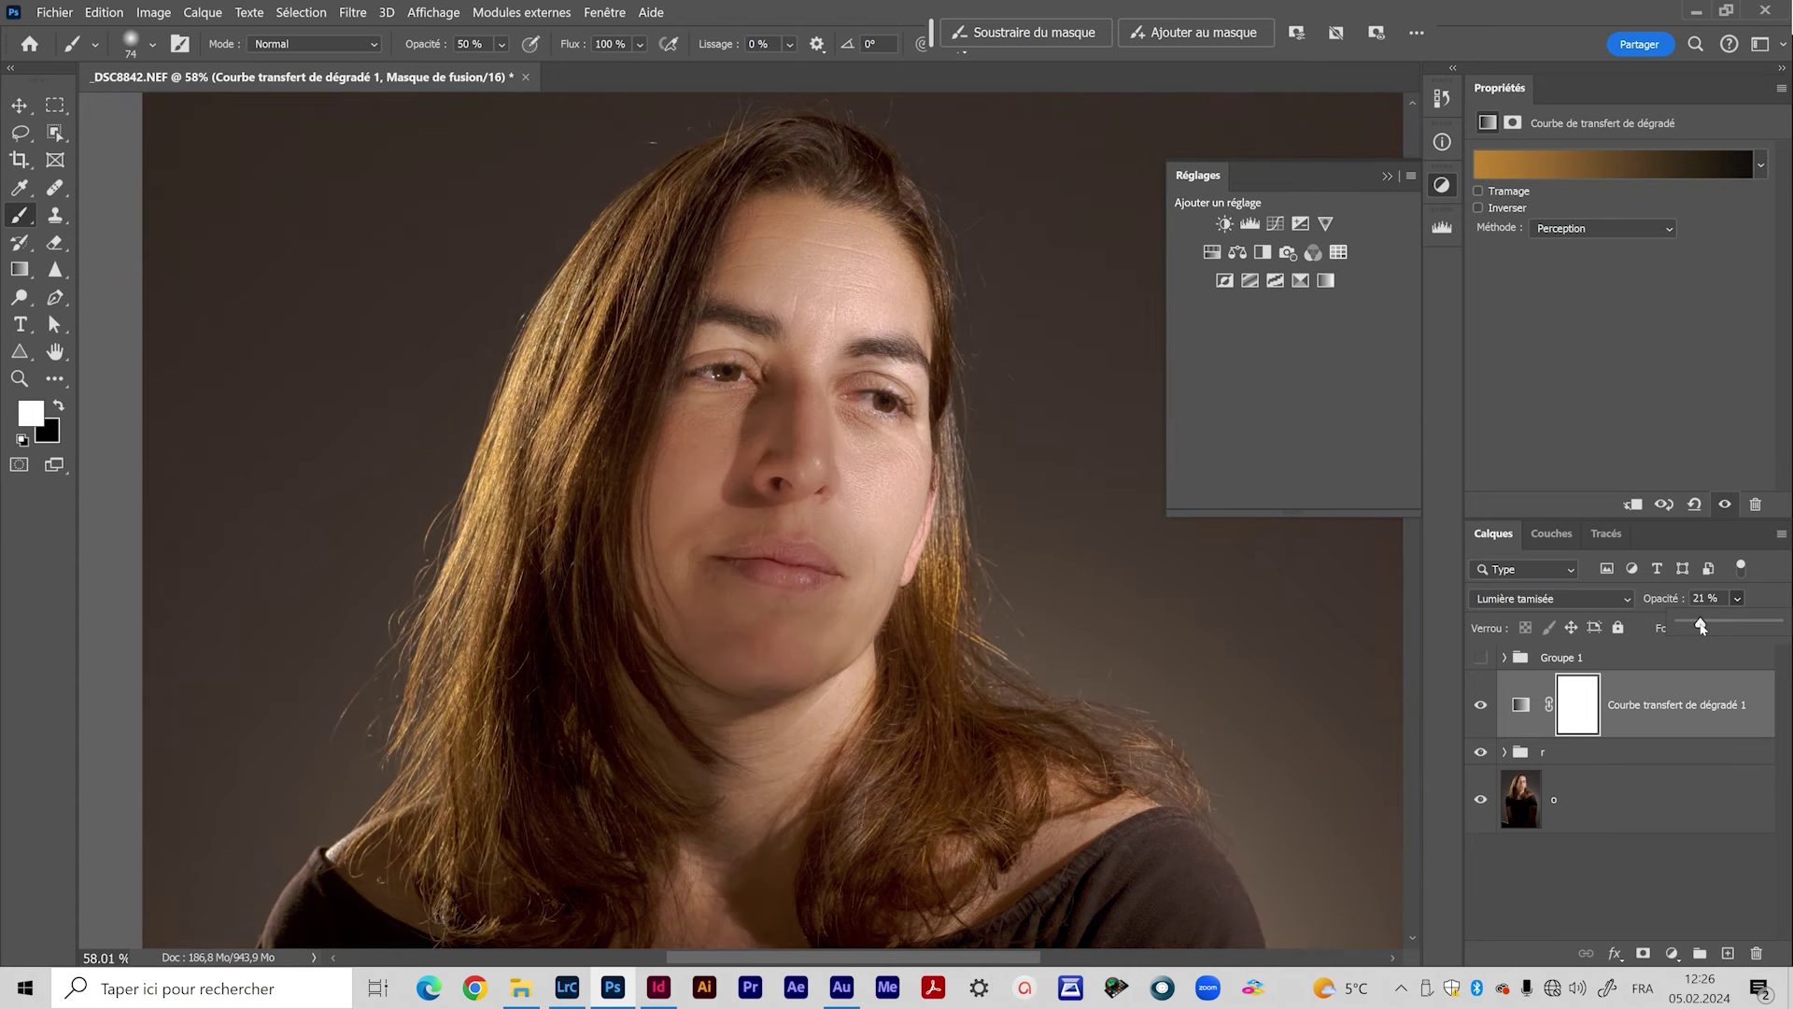
# Step: Invert the gradient map's mask to black and paint the face's skin in white with the brush at 100 % opacity, then select the adjustment thumbnail
pyautogui.click(1575, 712)
pyautogui.hotkey('ctrl', 'i')
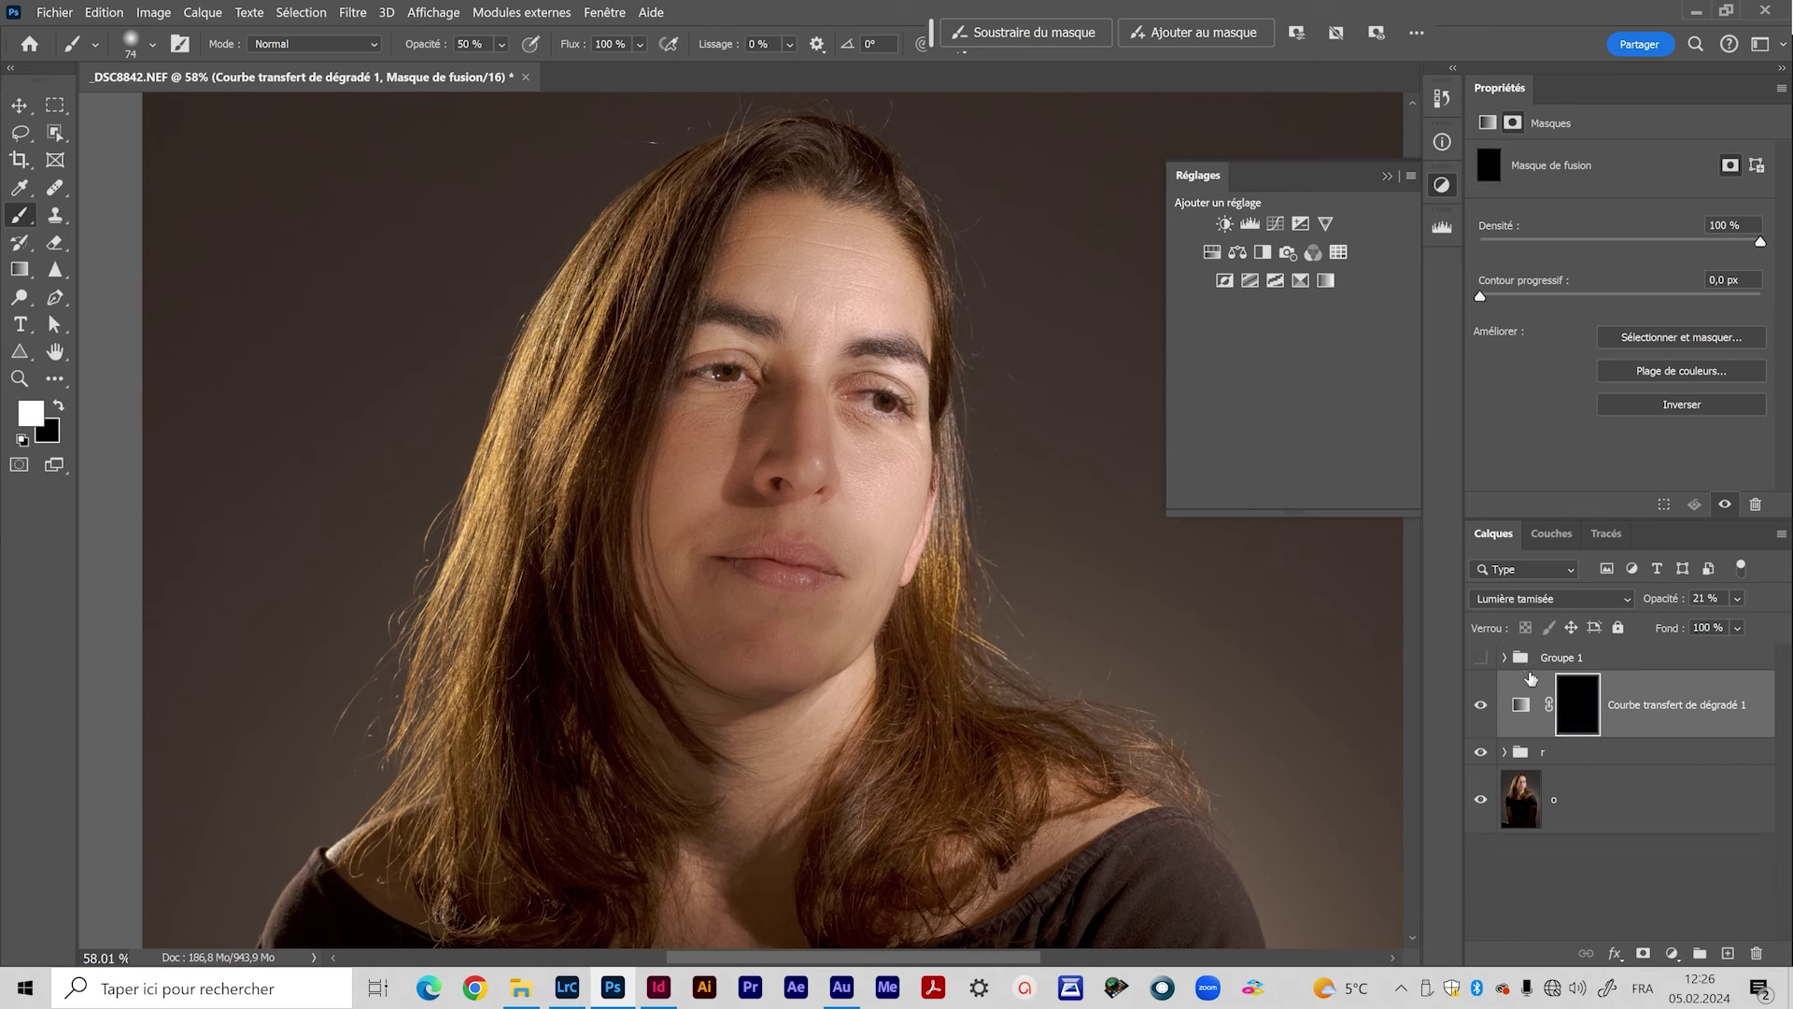
pyautogui.moveTo(869, 306)
pyautogui.mouseDown()
pyautogui.moveTo(843, 365)
pyautogui.moveTo(843, 253)
pyautogui.moveTo(832, 328)
pyautogui.mouseUp()
pyautogui.press('0')
pyautogui.moveTo(670, 557)
pyautogui.mouseDown()
pyautogui.moveTo(797, 509)
pyautogui.moveTo(731, 665)
pyautogui.mouseUp()
pyautogui.click(1523, 706)
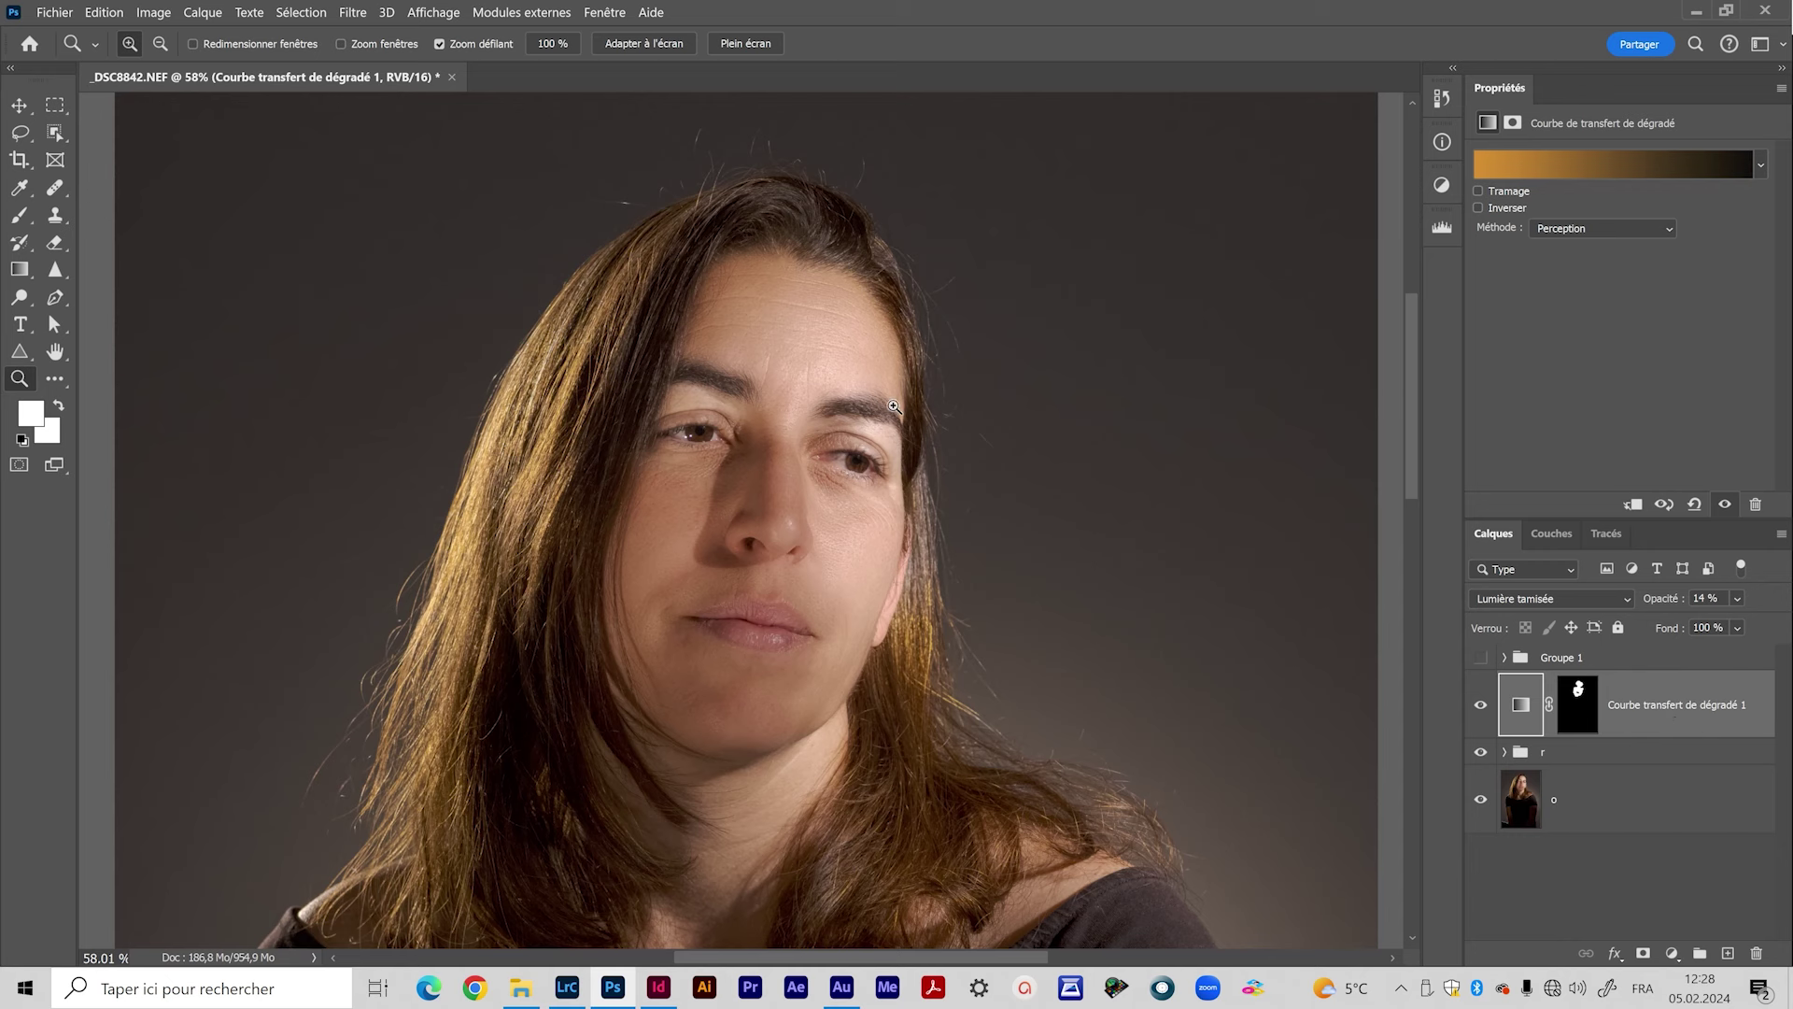
pyautogui.moveTo(1414, 364); pyautogui.dragTo(1406, 383)
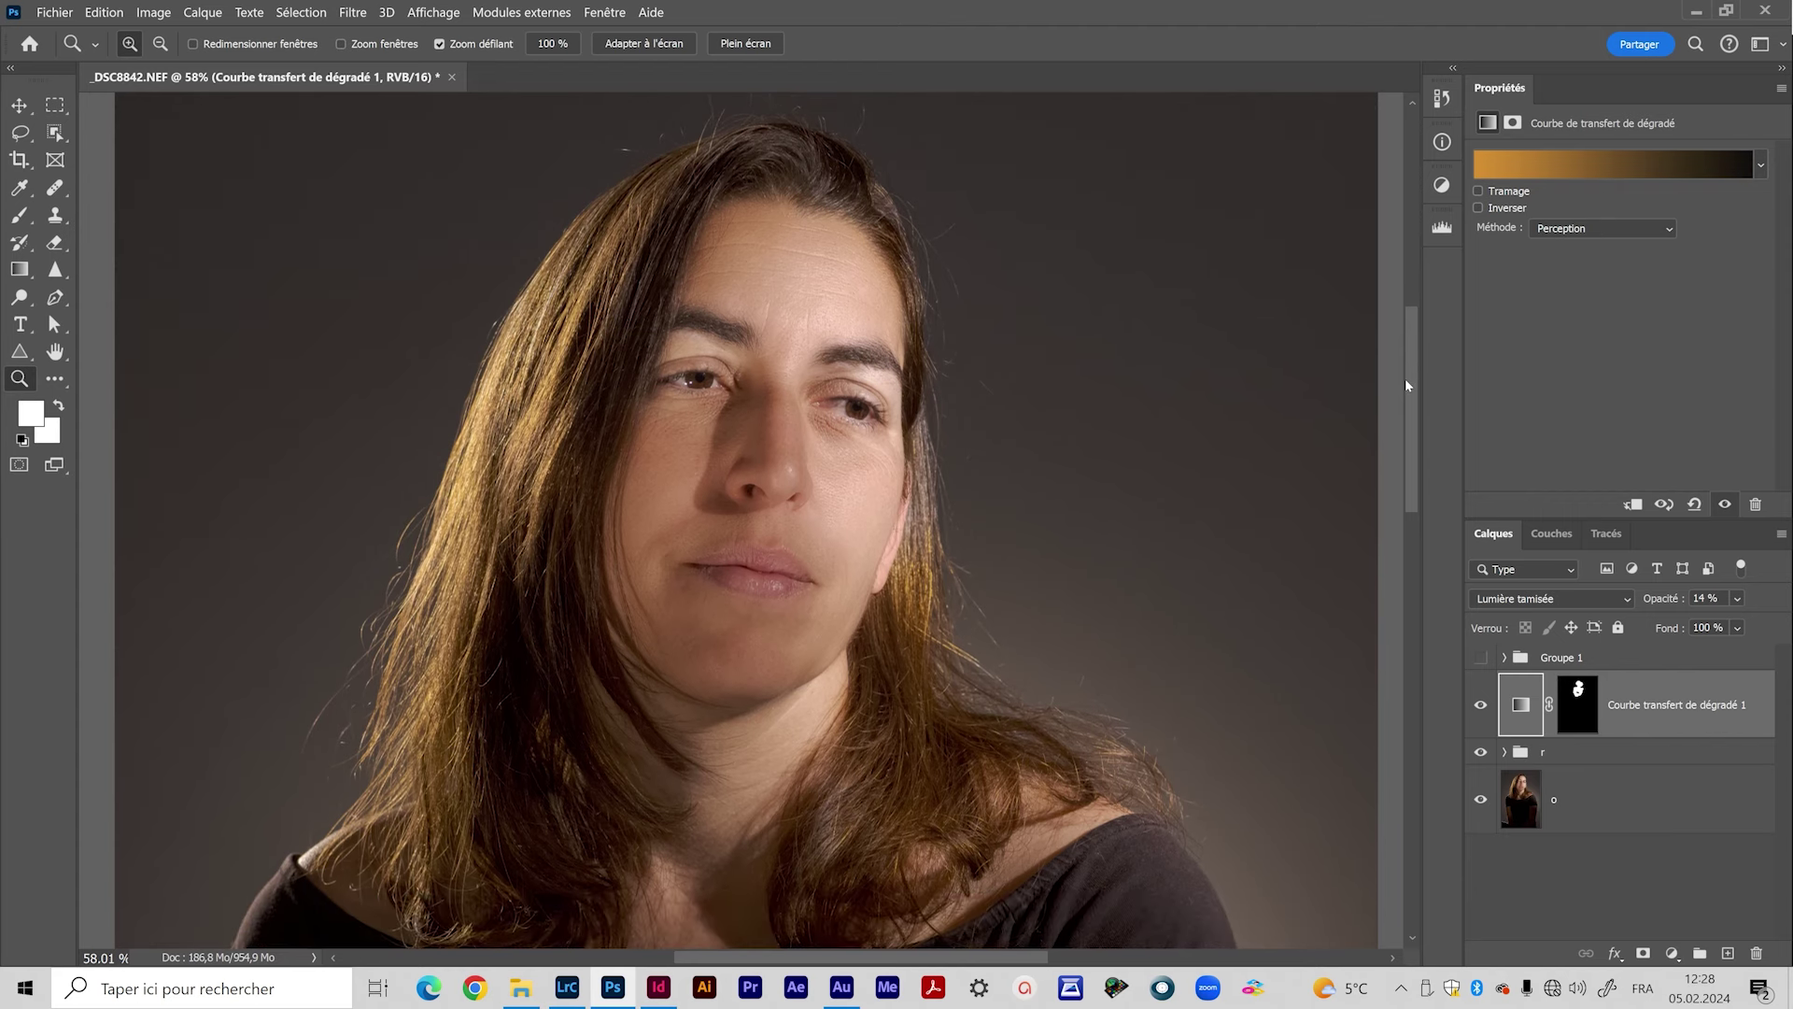
pyautogui.moveTo(1405, 378); pyautogui.dragTo(1410, 374)
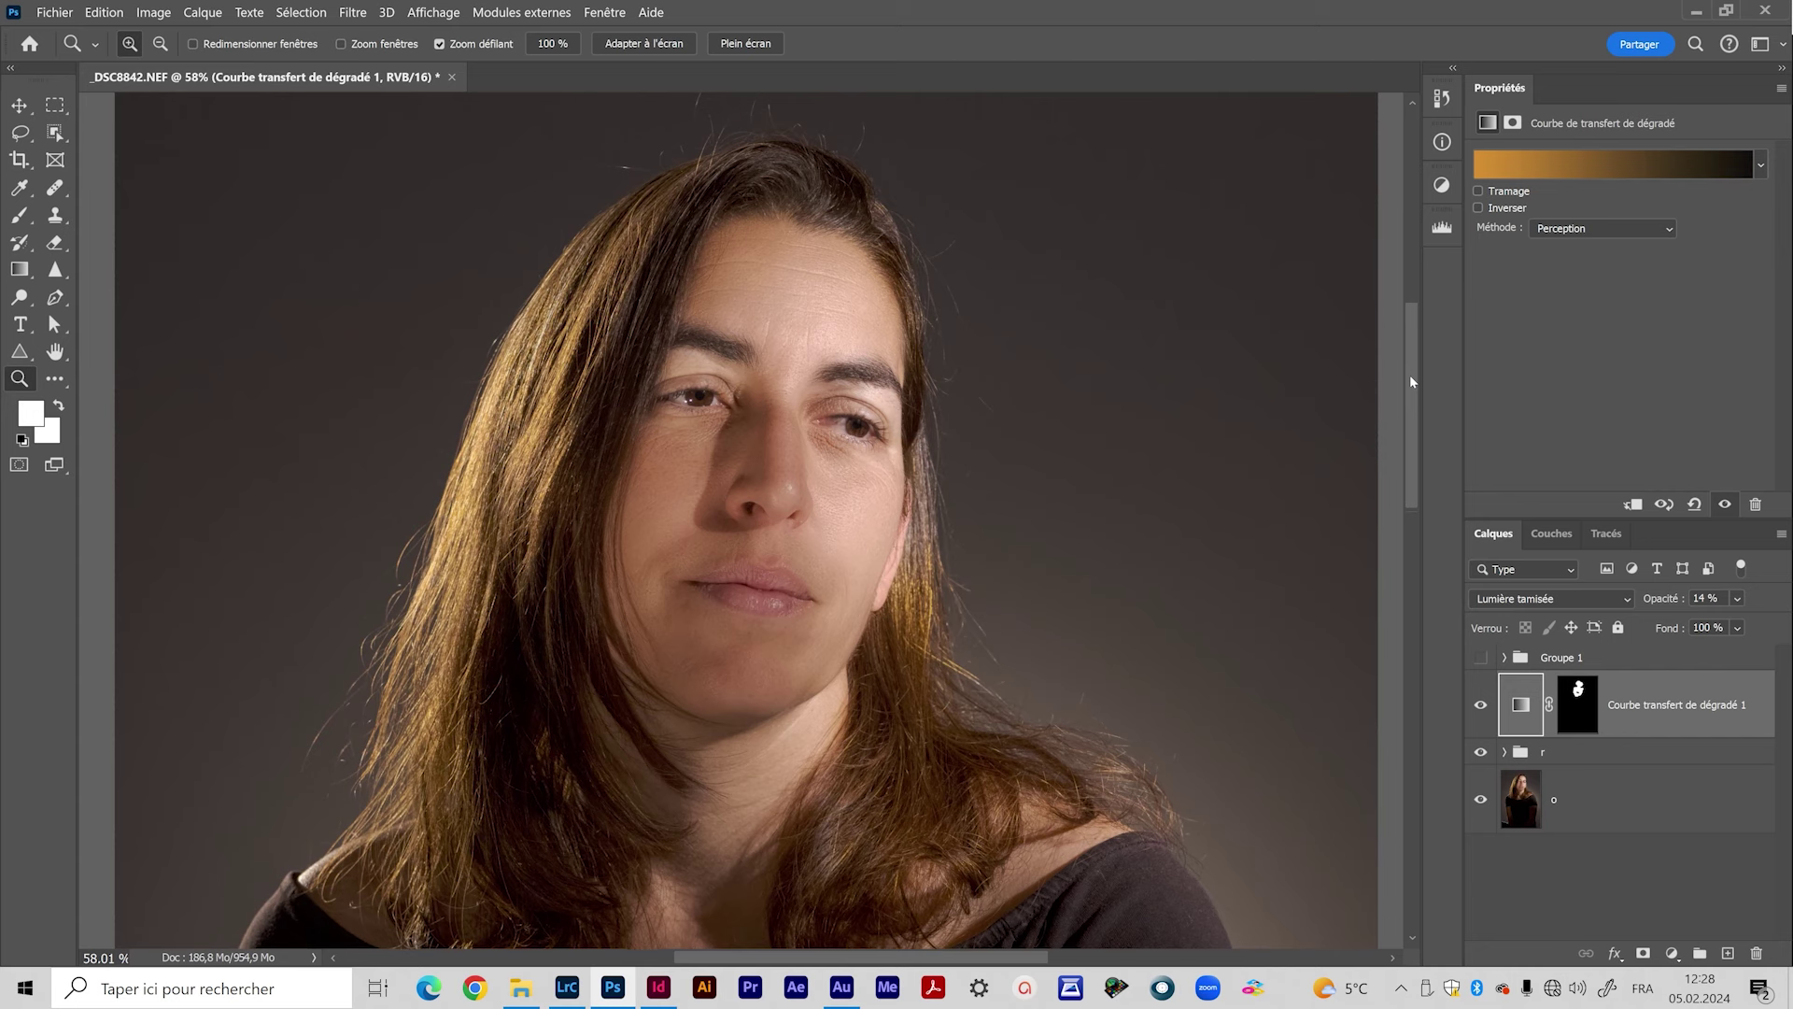